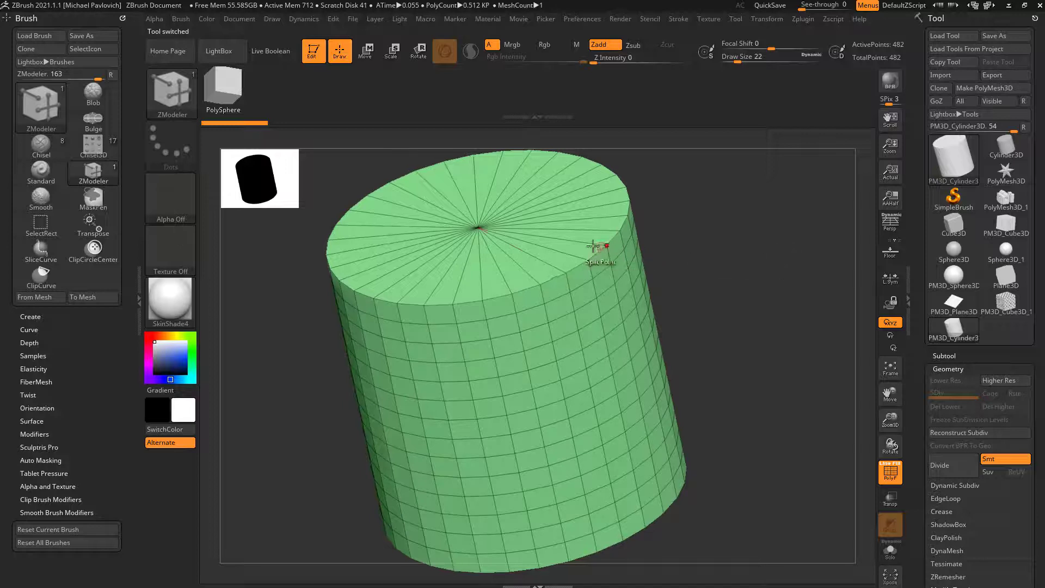
- Try beveling the complete edge loop around the cylinder's top rim with the Bevel edge action, and undo it
key(space)
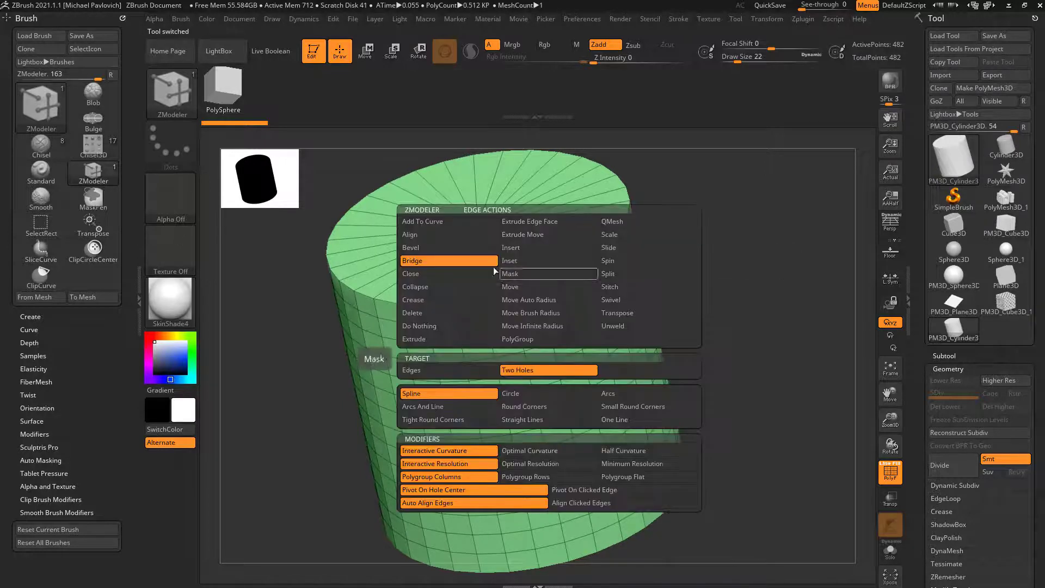
click(479, 249)
drag(552, 280, 573, 264)
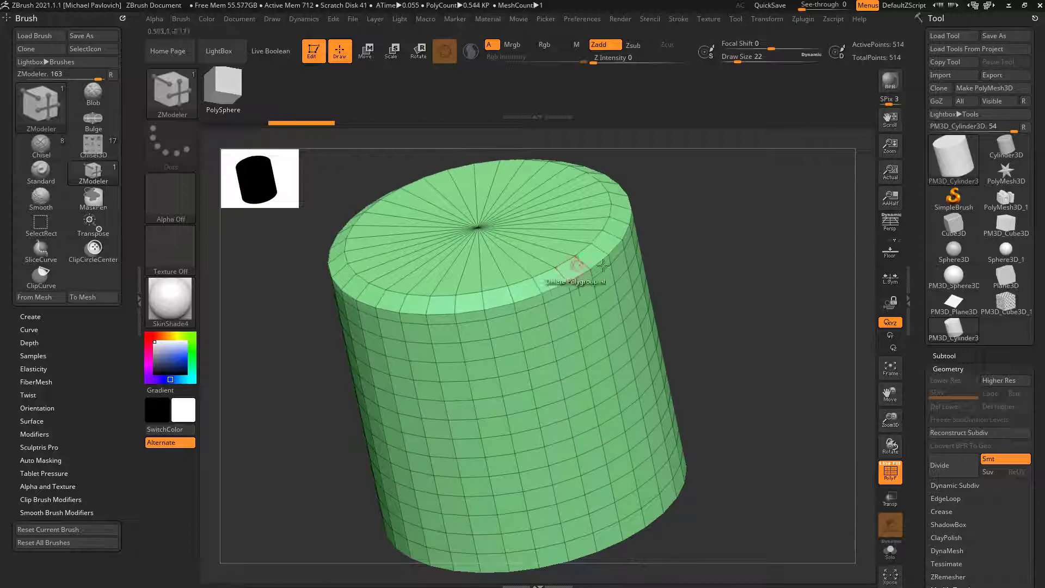
key(ctrl+z)
drag(684, 273, 675, 265)
key(ctrl+z)
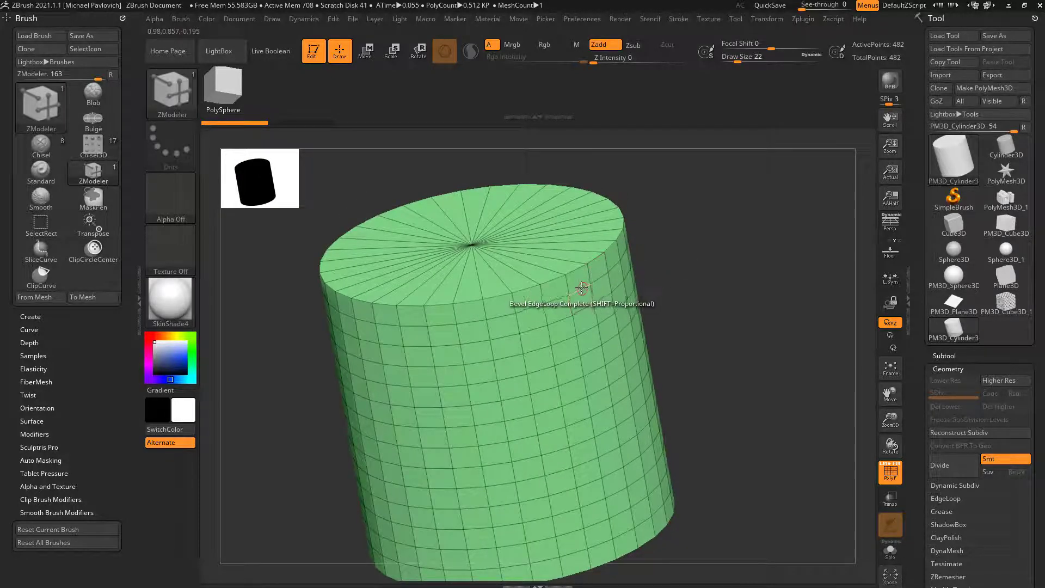
- Set the edge action to Insert with a single edge loop, and try inserting a loop on the cylinder's top cap
key(space)
click(563, 247)
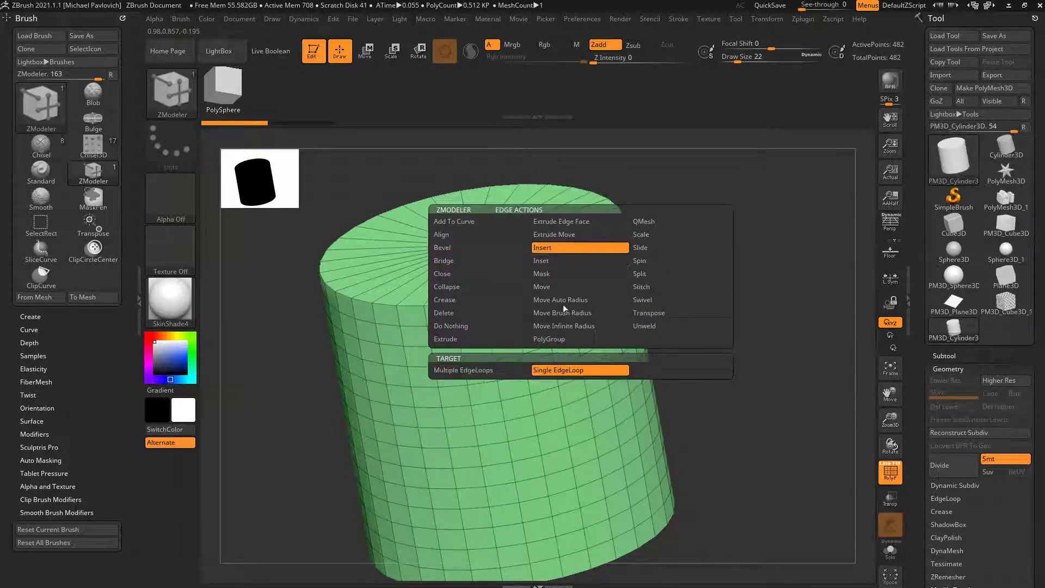
drag(720, 223, 727, 292)
mouse_move(562, 311)
mouse_down()
mouse_move(514, 276)
mouse_move(560, 301)
mouse_up()
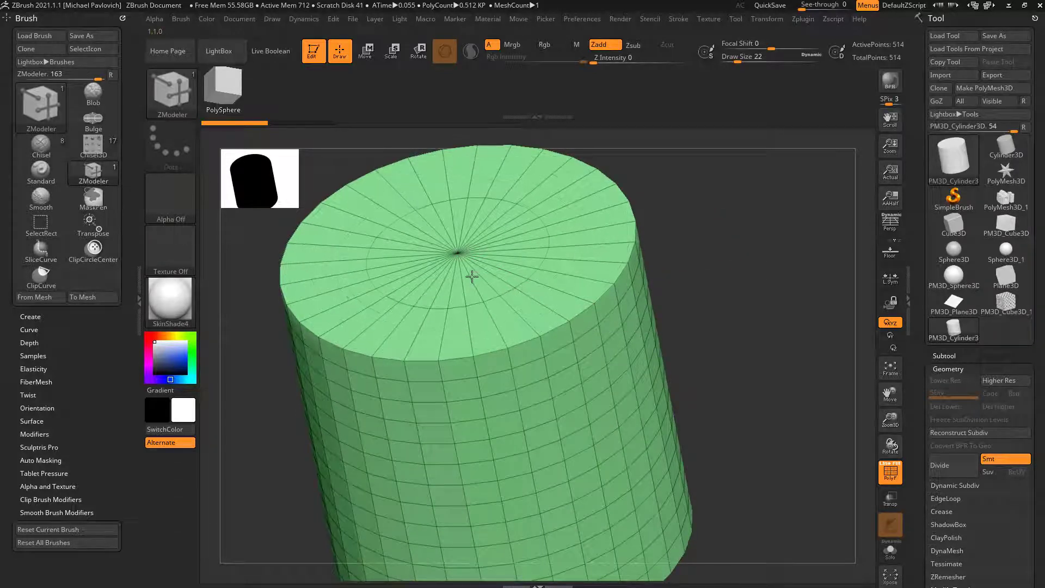
key(ctrl+z)
- Delete the three uppermost horizontal edge loops from the cylinder's side
drag(721, 298, 717, 271)
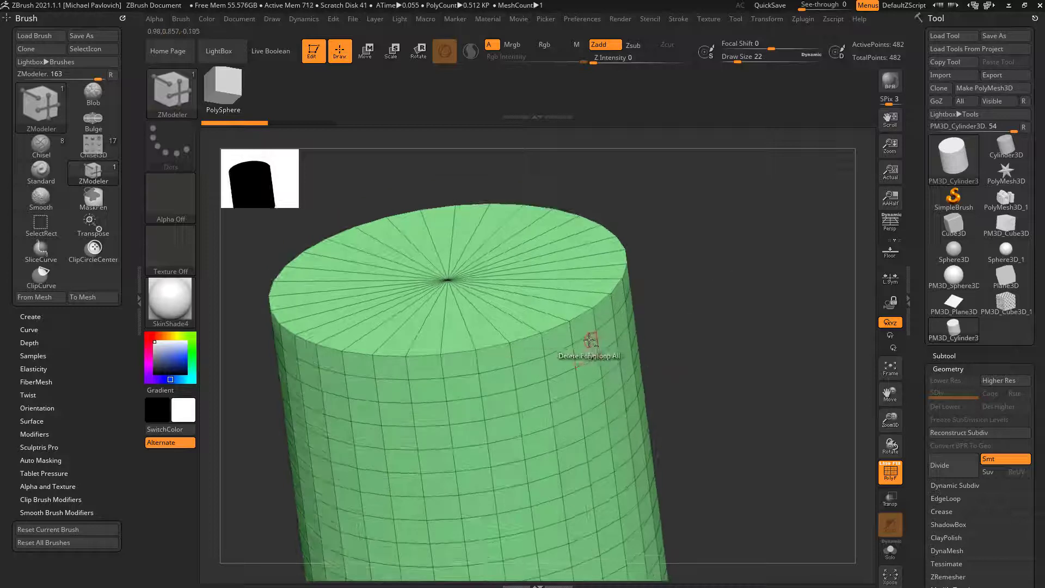
click(595, 381)
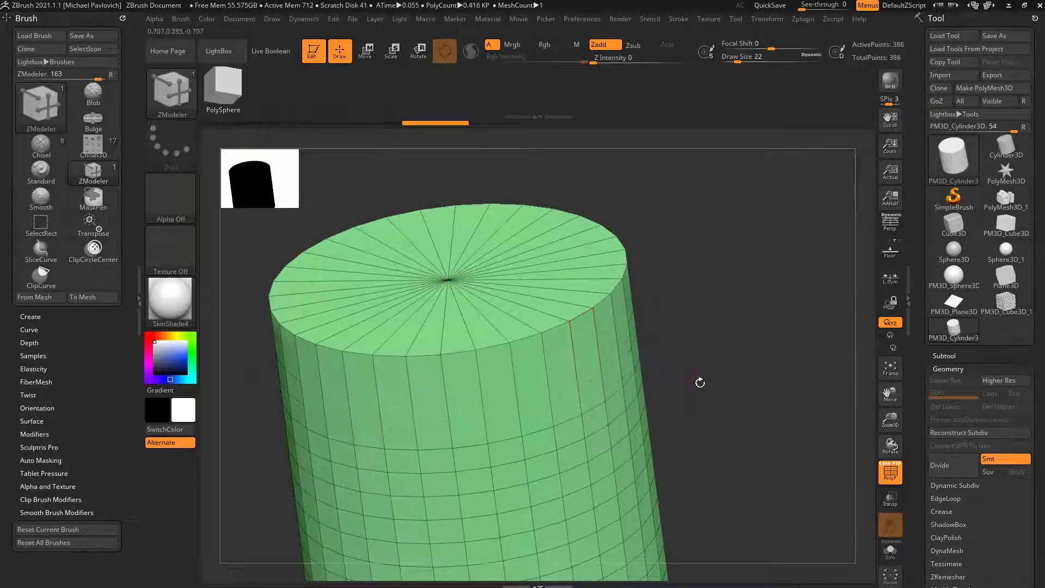
drag(700, 383, 669, 370)
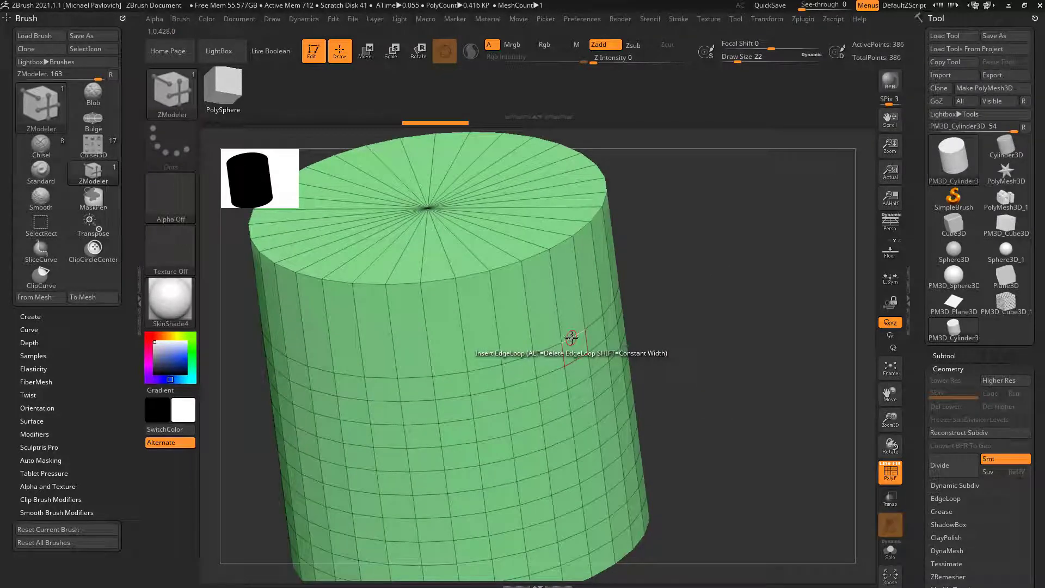
key(space)
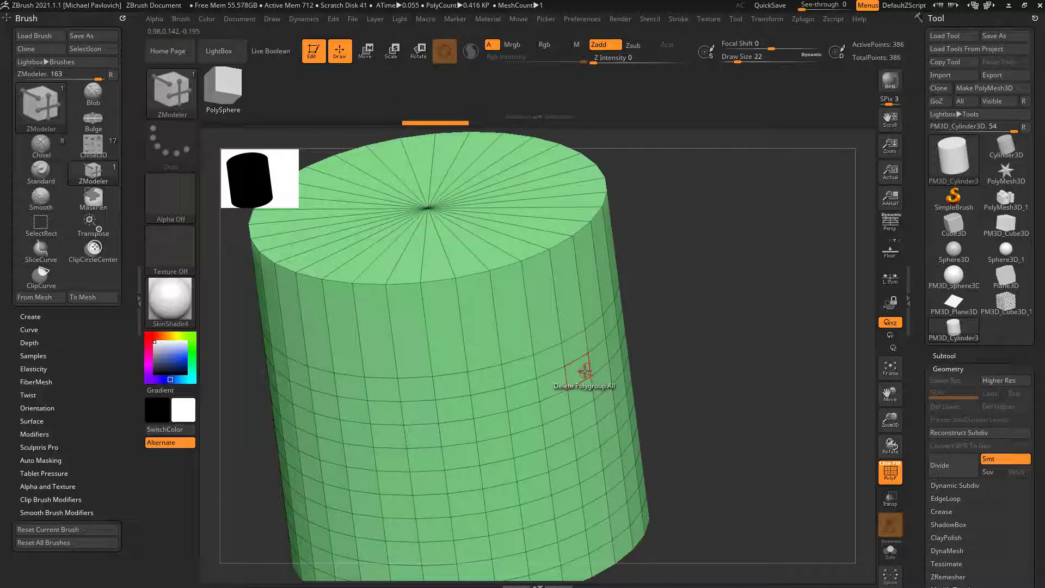
key(space)
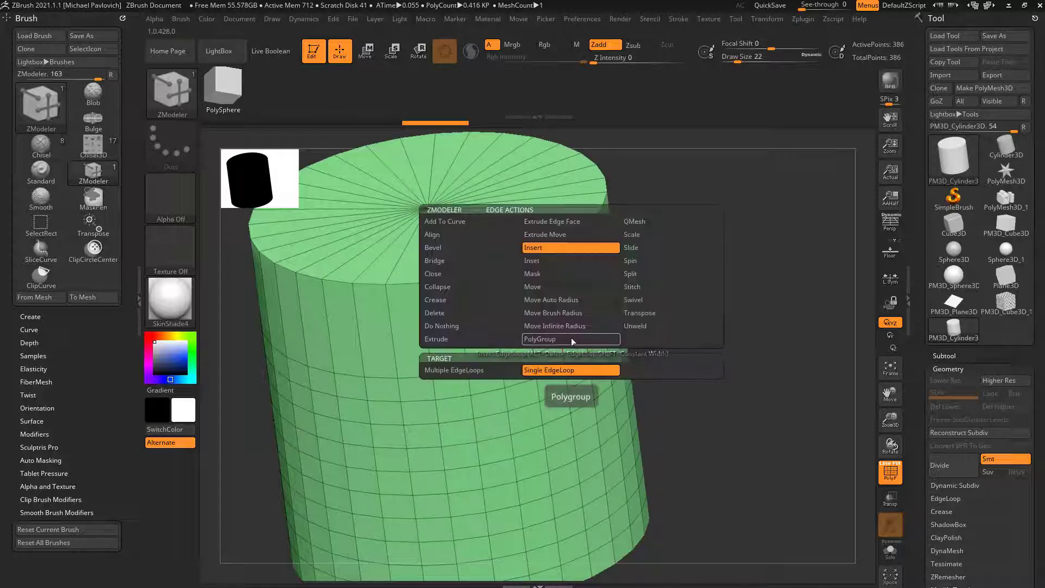
click(464, 313)
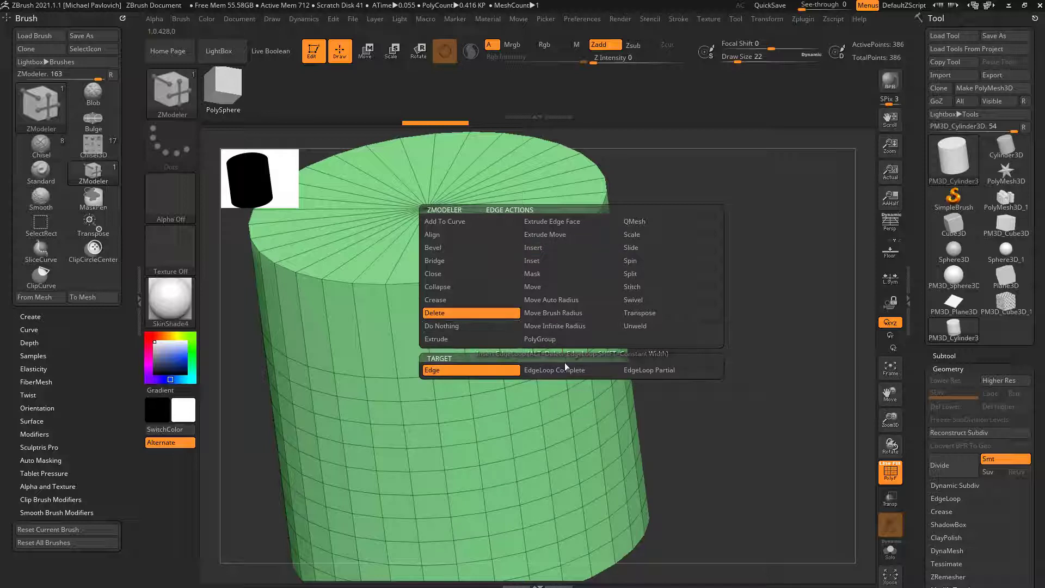
click(551, 248)
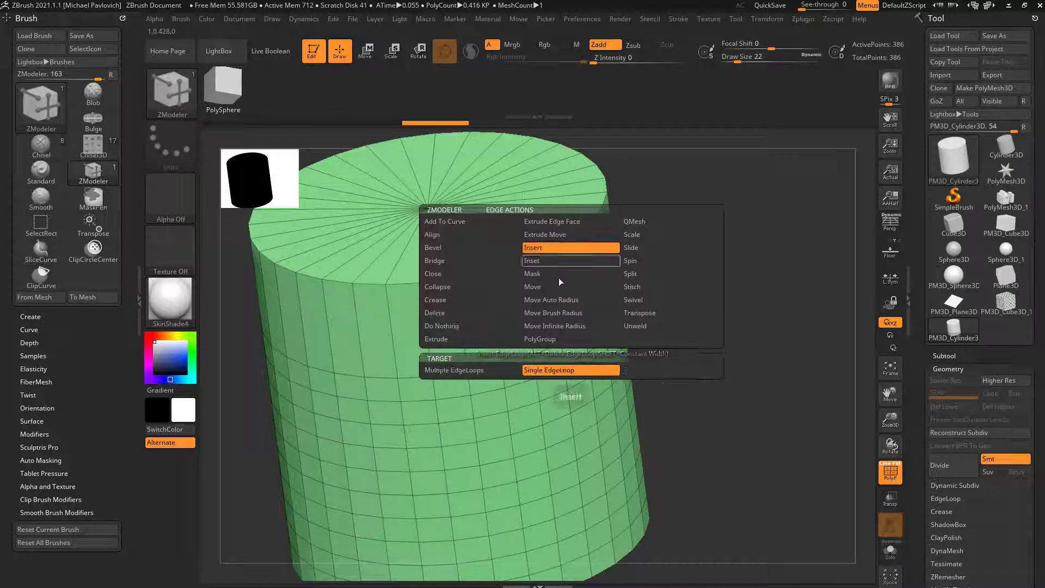
click(560, 372)
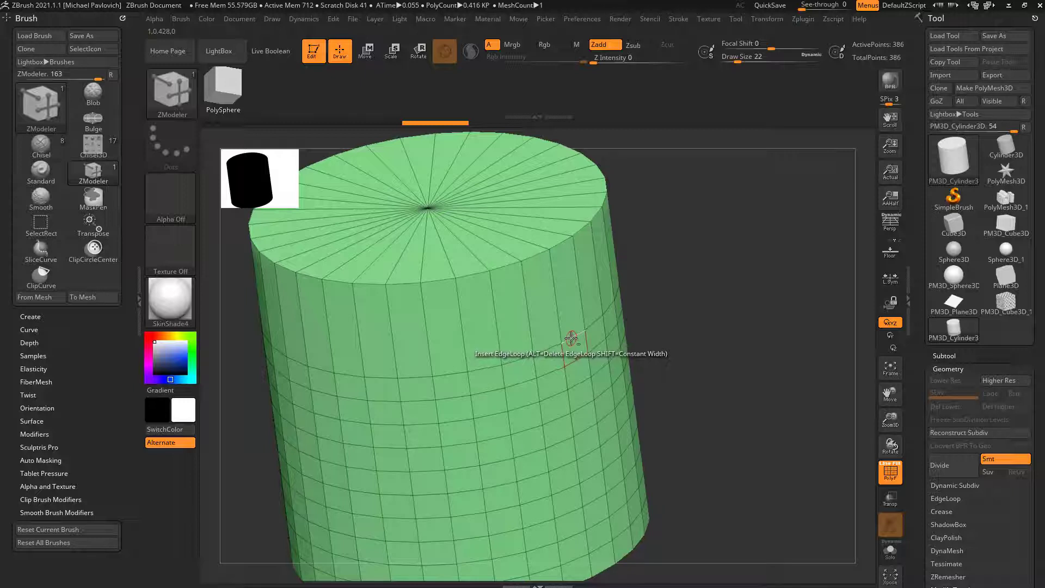
- Delete alternate horizontal edge loops down the cylinder's side to thin out its rows
alt+click(576, 361)
alt+click(587, 405)
alt+click(595, 445)
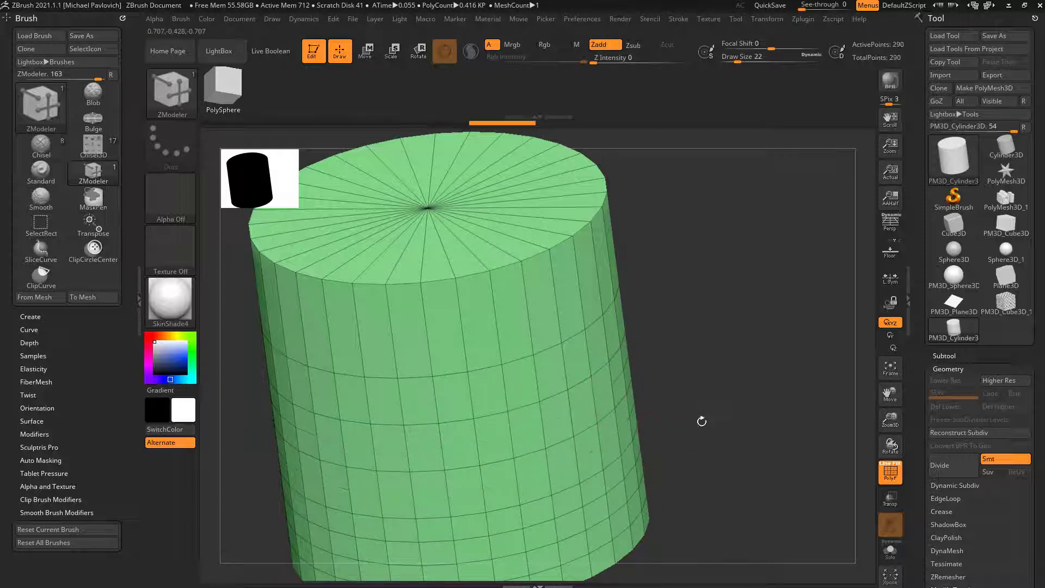
alt+drag(701, 422, 673, 391)
alt+click(575, 434)
alt+click(572, 475)
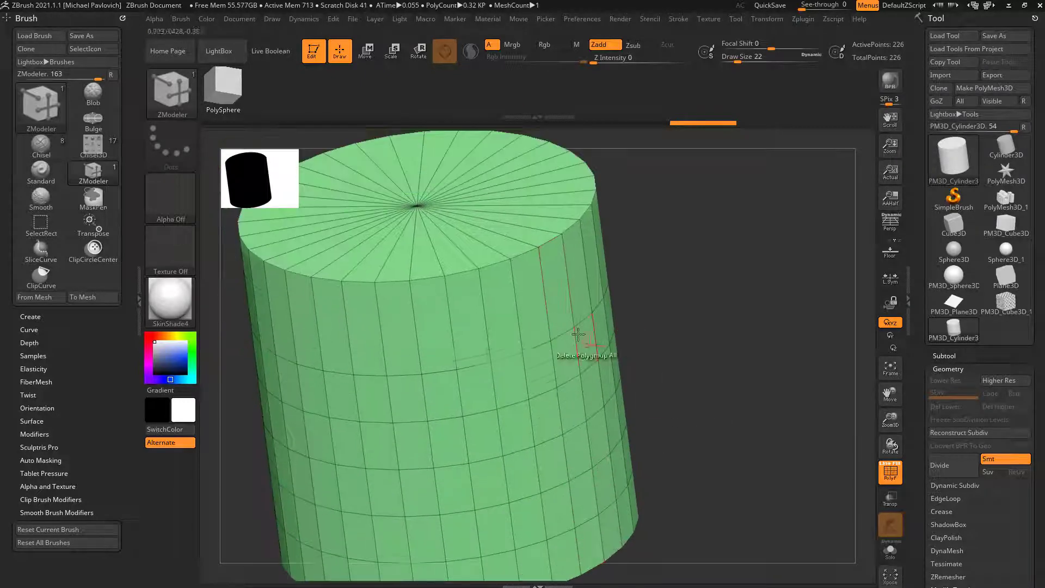
- Delete all remaining horizontal edge loops so that only full-height faces make up the cylinder's side
key(space)
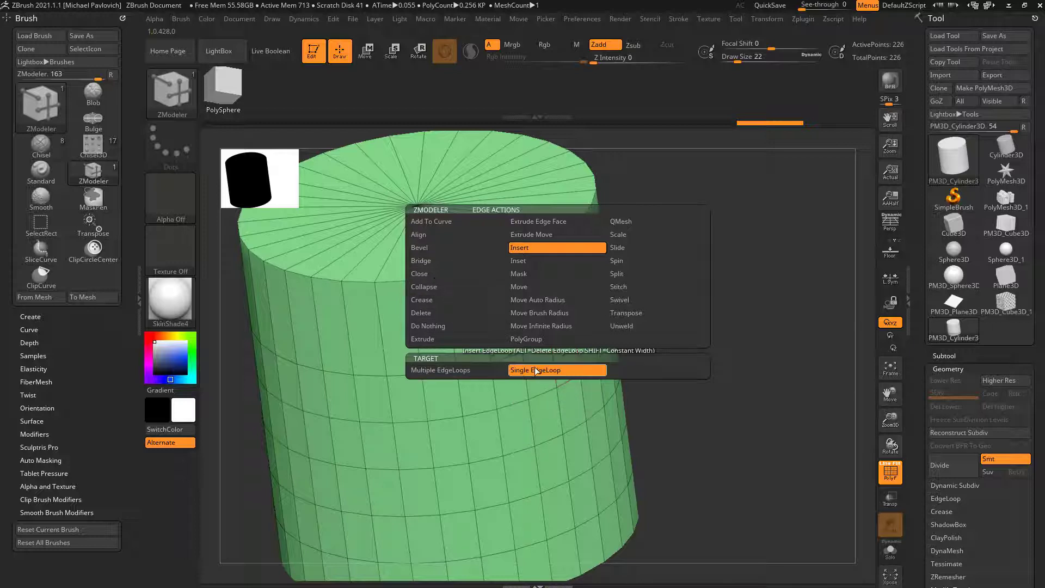
alt+click(557, 343)
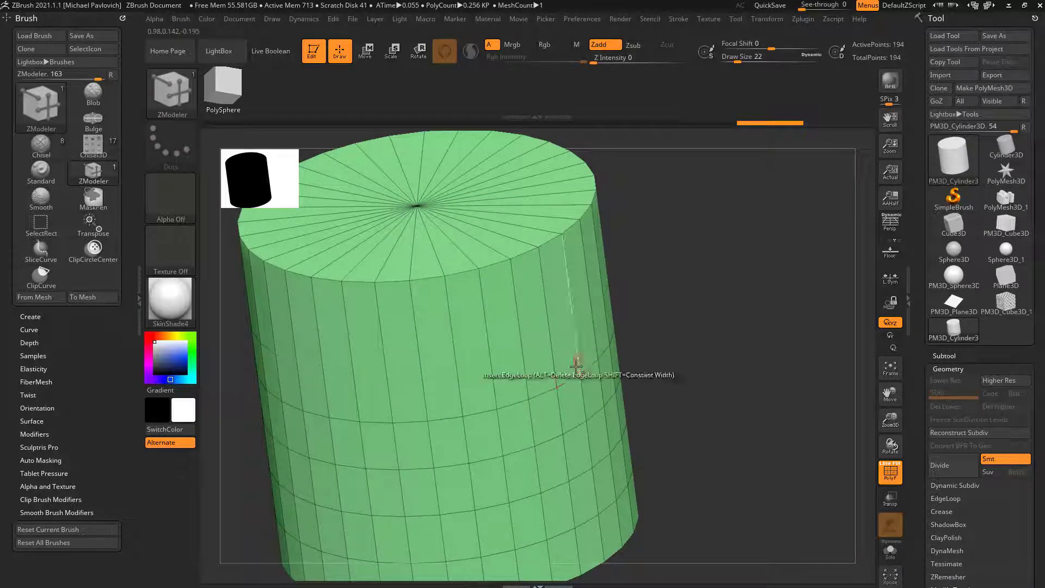
alt+click(573, 385)
alt+click(578, 432)
alt+click(589, 479)
alt+click(583, 520)
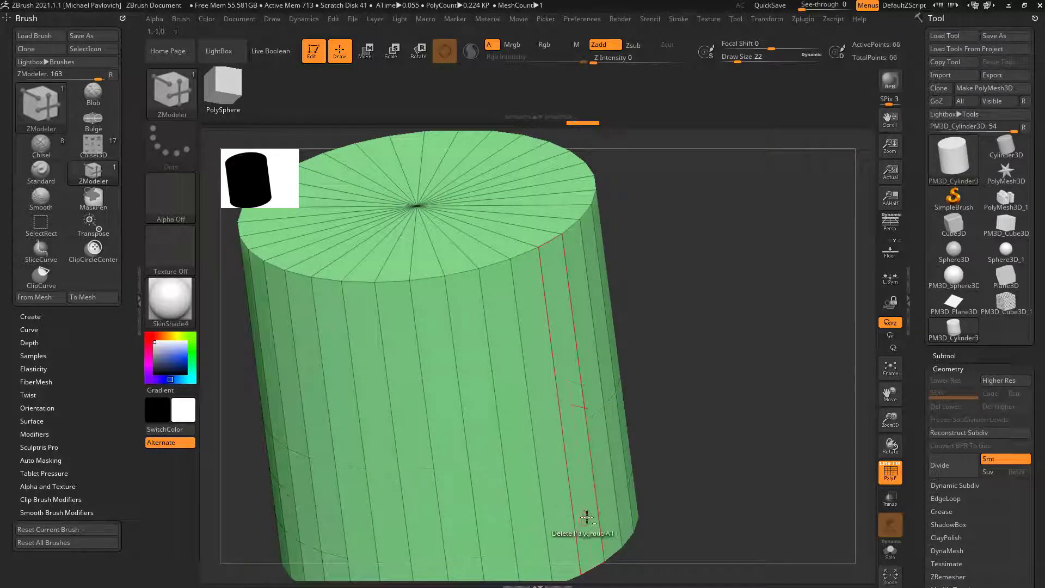
- Add one edge loop on the top cap and one on the side, both close to the cylinder's top rim
drag(506, 234, 543, 271)
mouse_move(710, 259)
mouse_down()
mouse_move(723, 251)
mouse_move(681, 249)
mouse_move(703, 254)
mouse_up()
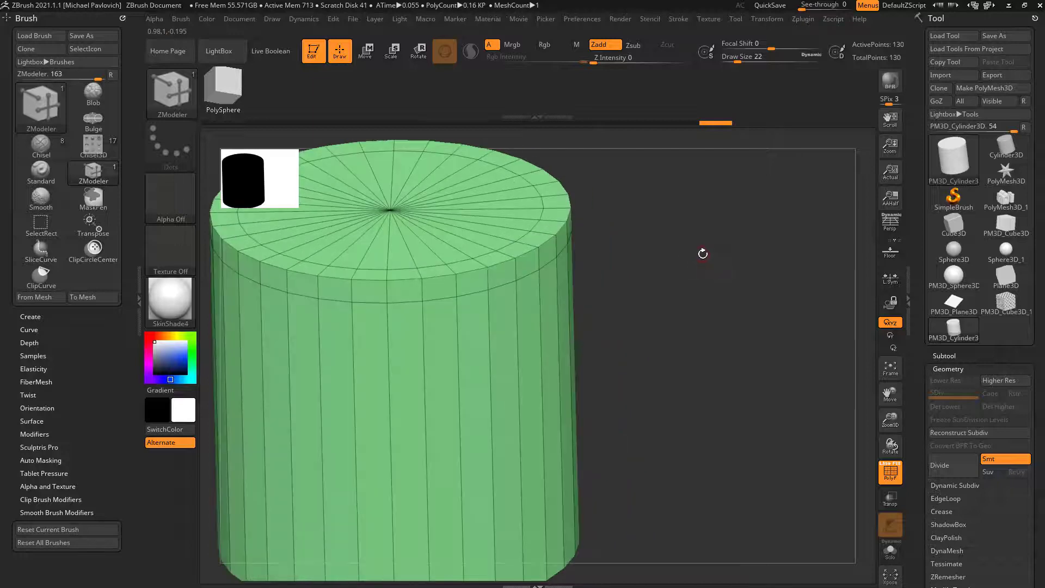
- Delete the rim edge loop between the two supporting loops to chamfer the cylinder's top edge
key(space)
click(536, 249)
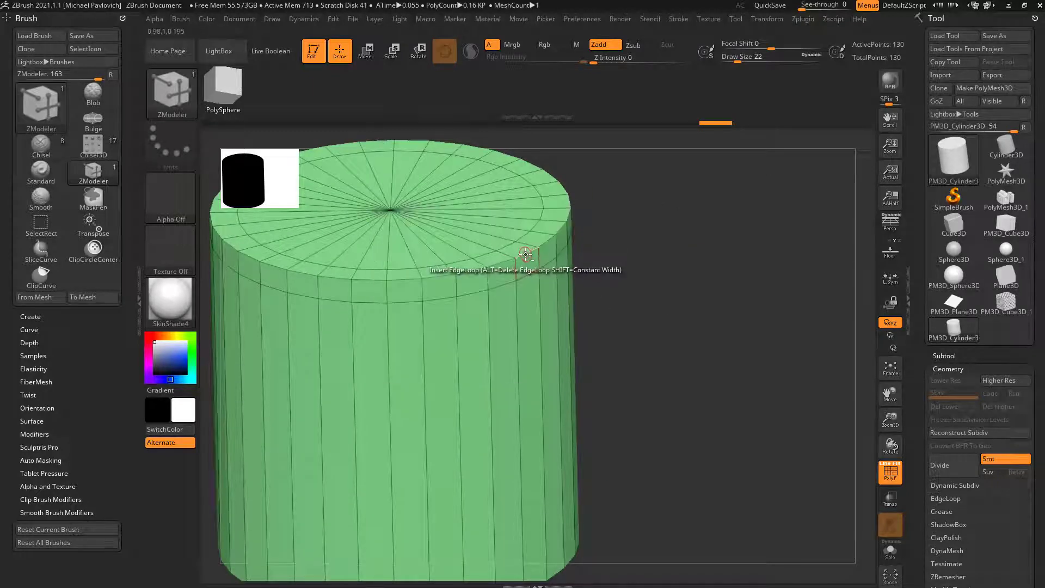
click(524, 258)
drag(635, 249, 531, 247)
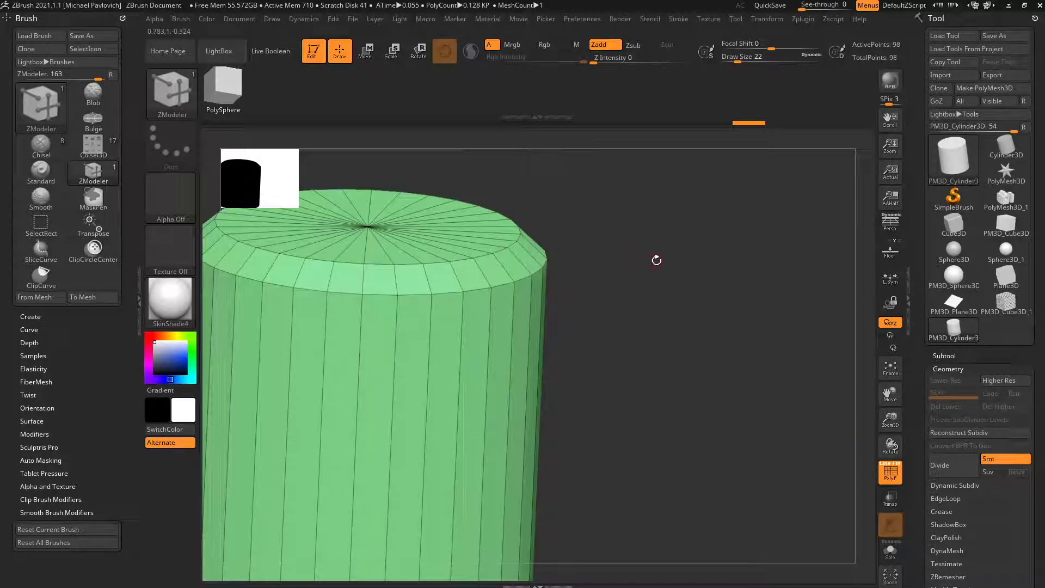
drag(656, 260, 646, 284)
- Try beveling the edge loops of the chamfer, and undo back to the unchamfered rim with its two supporting loops
key(space)
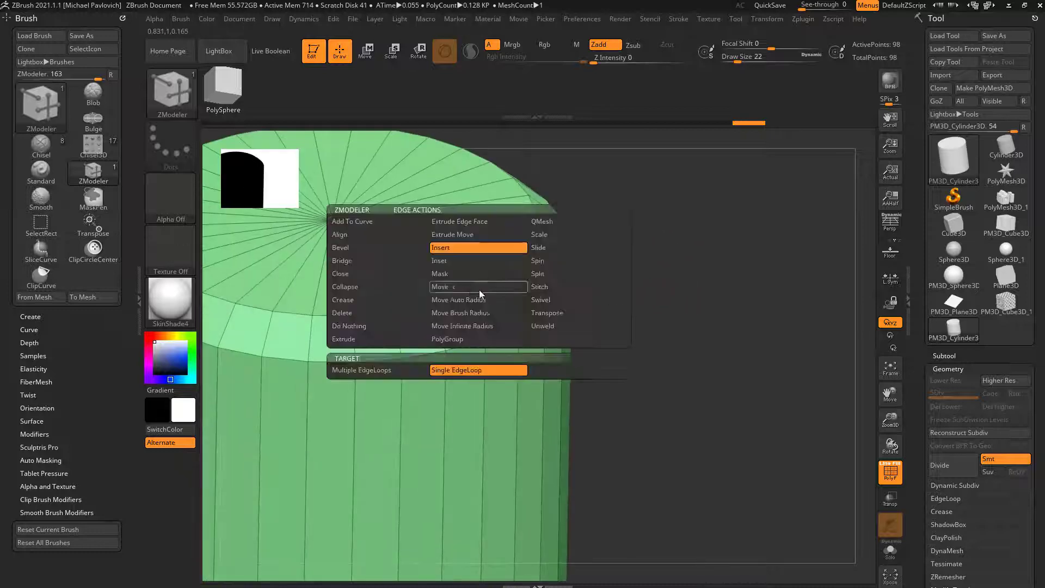
click(341, 248)
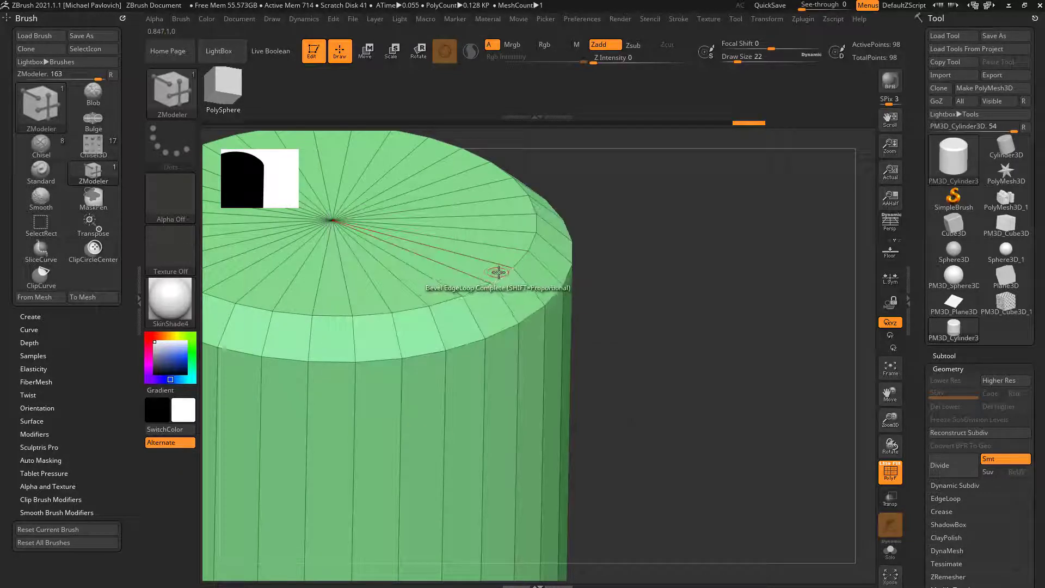
drag(499, 272, 518, 256)
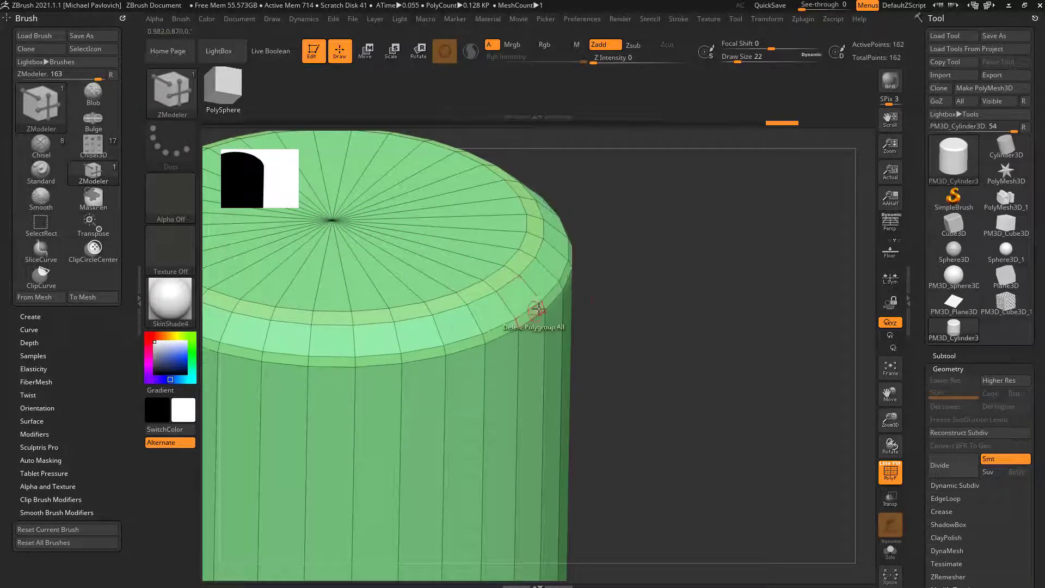
key(ctrl+z)
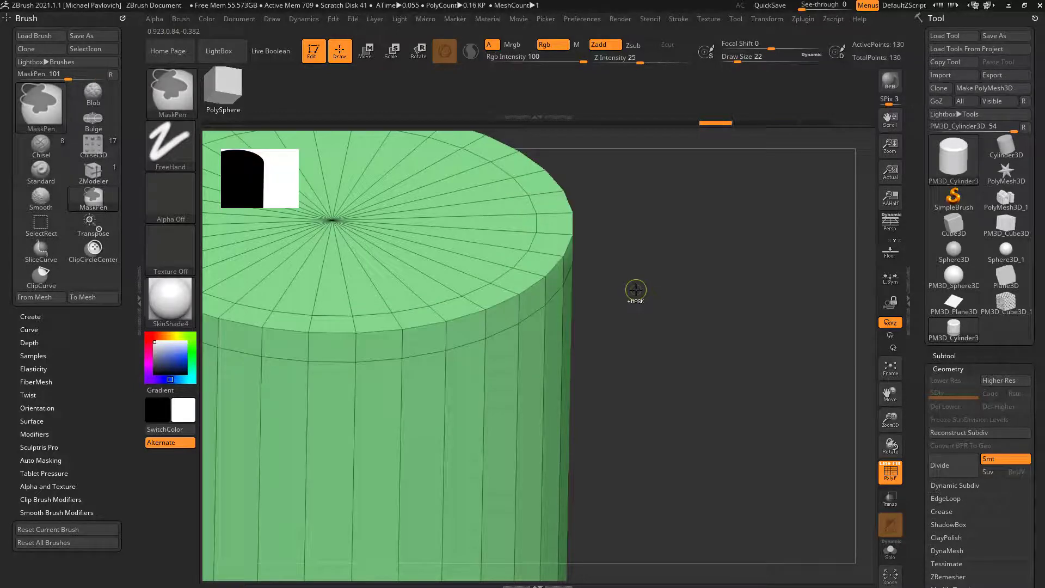
- Set the Insert edge action to Multiple EdgeLoops, and try inserting evenly spaced loops down the cylinder's side interactively
alt+drag(636, 299, 629, 281)
alt+drag(631, 333, 648, 249)
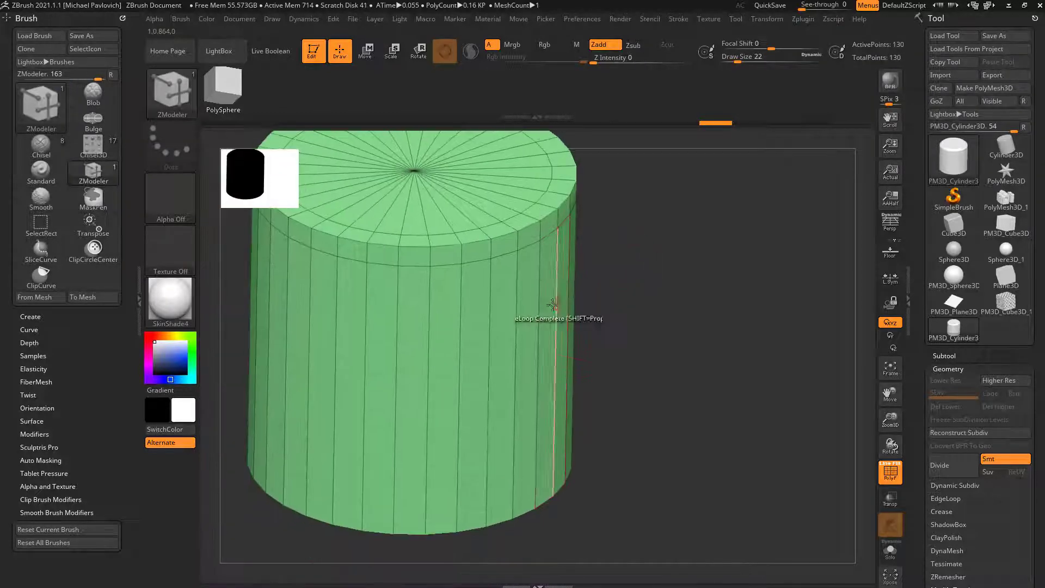
key(space)
click(513, 249)
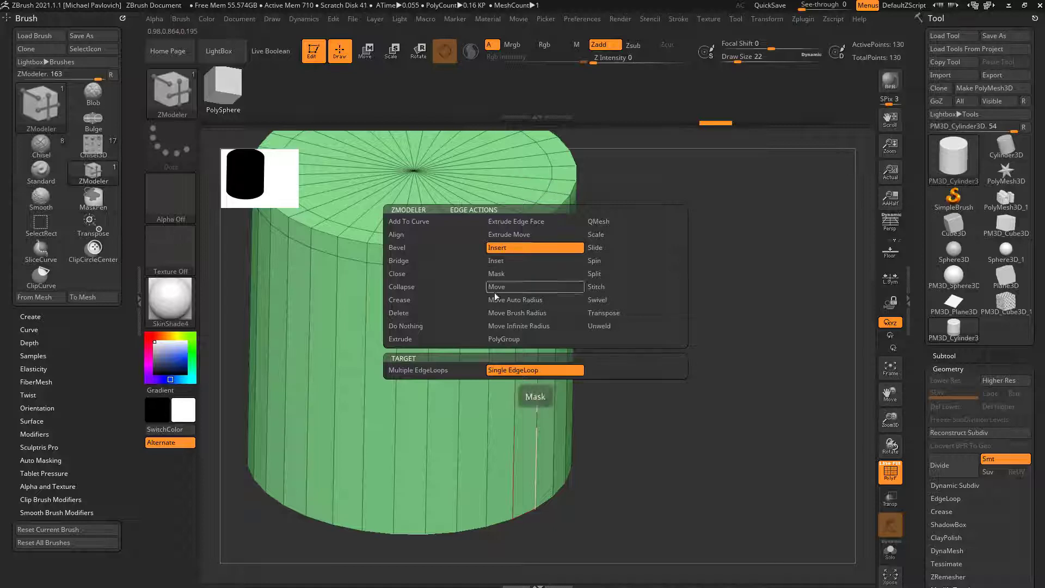
click(474, 371)
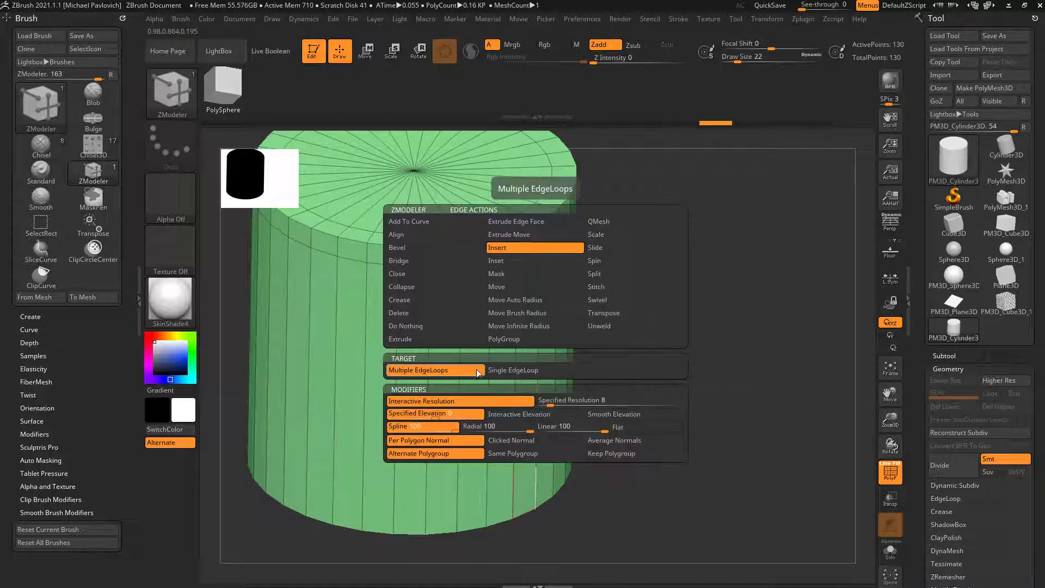
drag(544, 327, 545, 273)
key(ctrl+z)
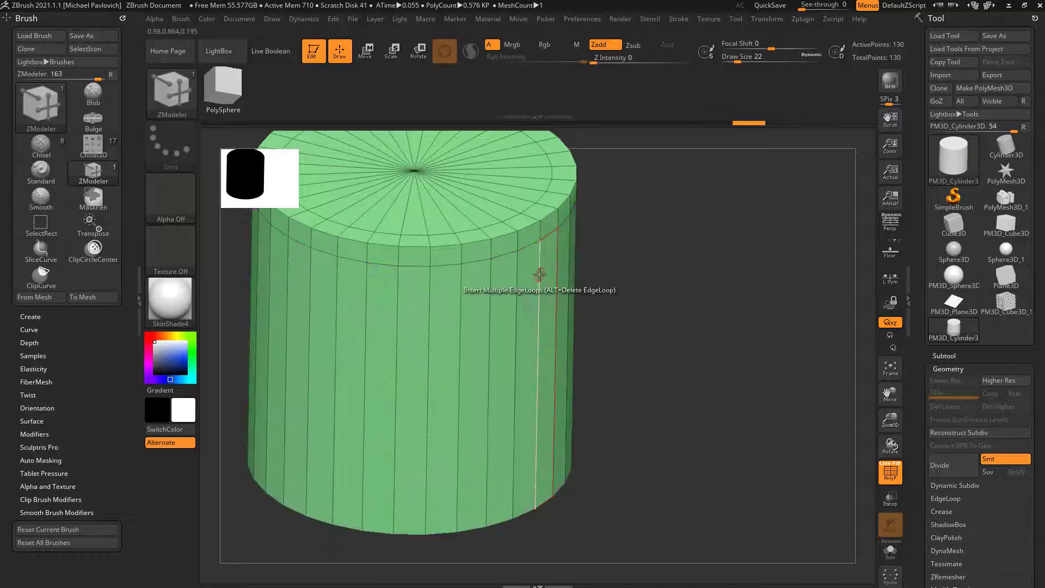
- Try inserting multiple edge loops on the cylinder's side with a Specified Resolution of 8, and undo them
key(space)
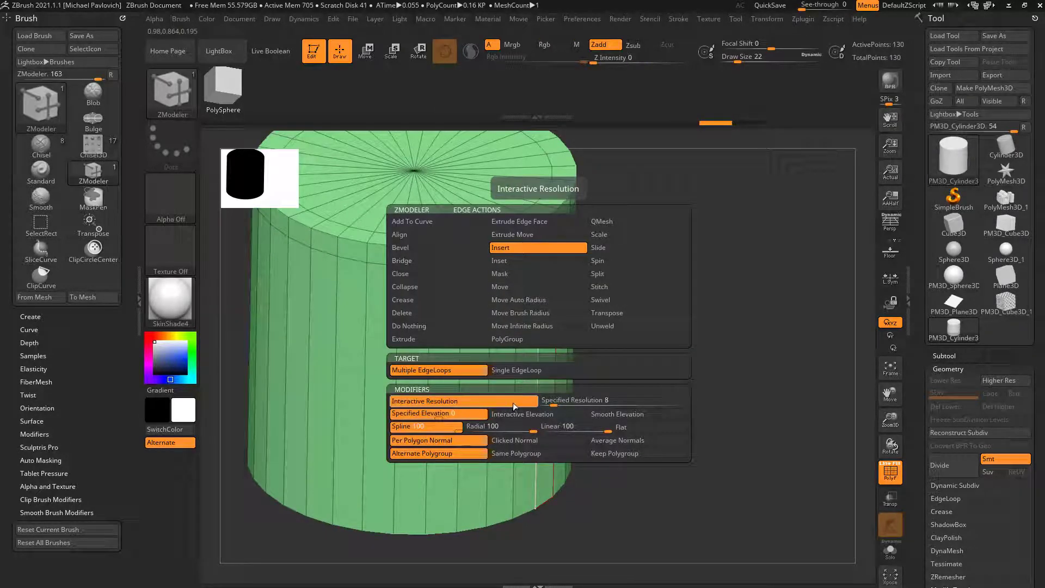
click(554, 401)
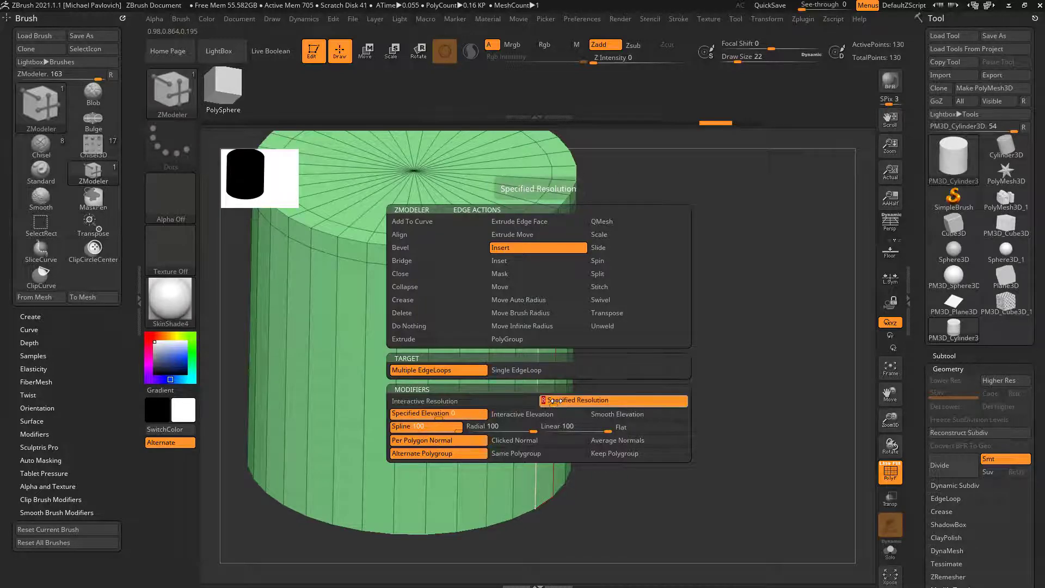
click(536, 299)
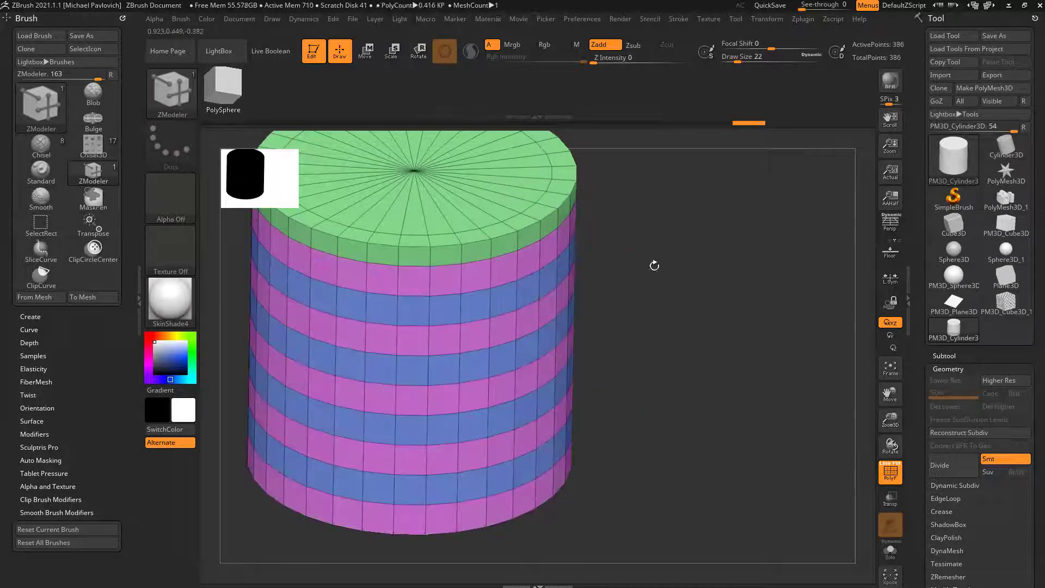
key(ctrl+z)
- Switch the modifier back to Interactive Resolution, try inserting multiple loops on the cylinder's side, and undo them
key(space)
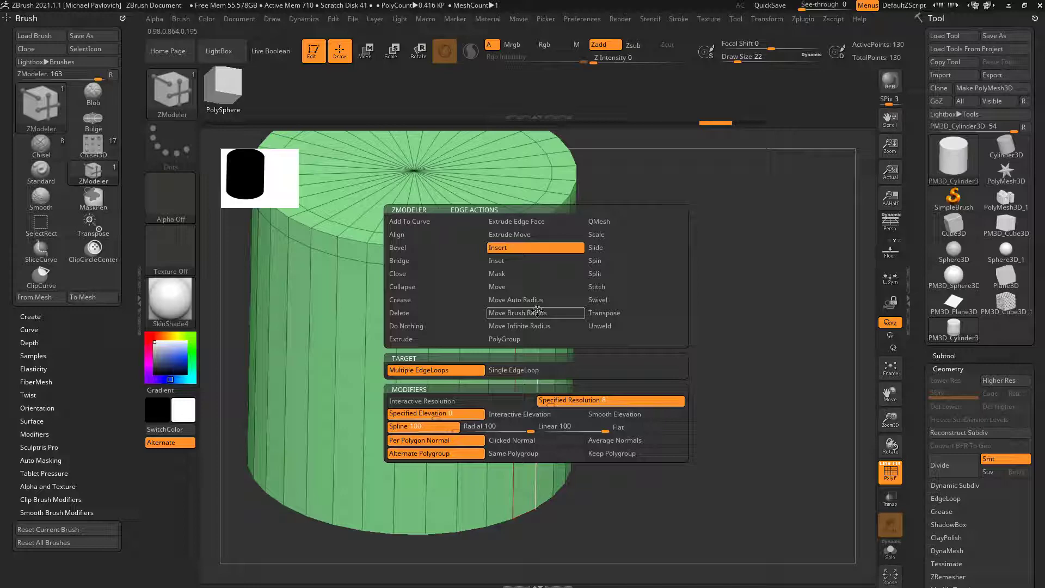
click(498, 401)
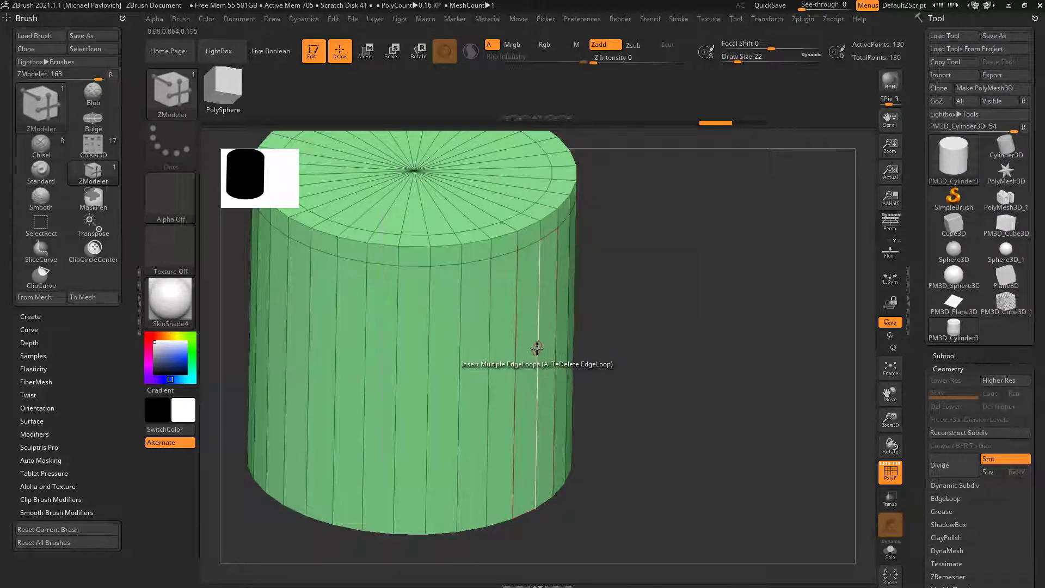
drag(537, 348, 596, 312)
key(ctrl+z)
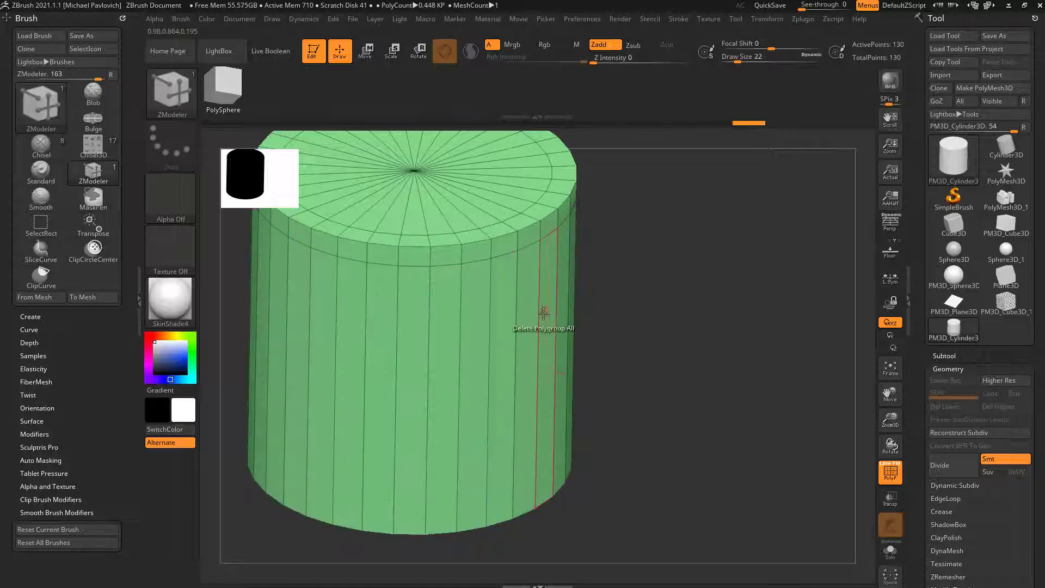
- Set the Insert modifier to Interactive Elevation, and insert multiple edge loops that curve the cylinder's side inward
key(space)
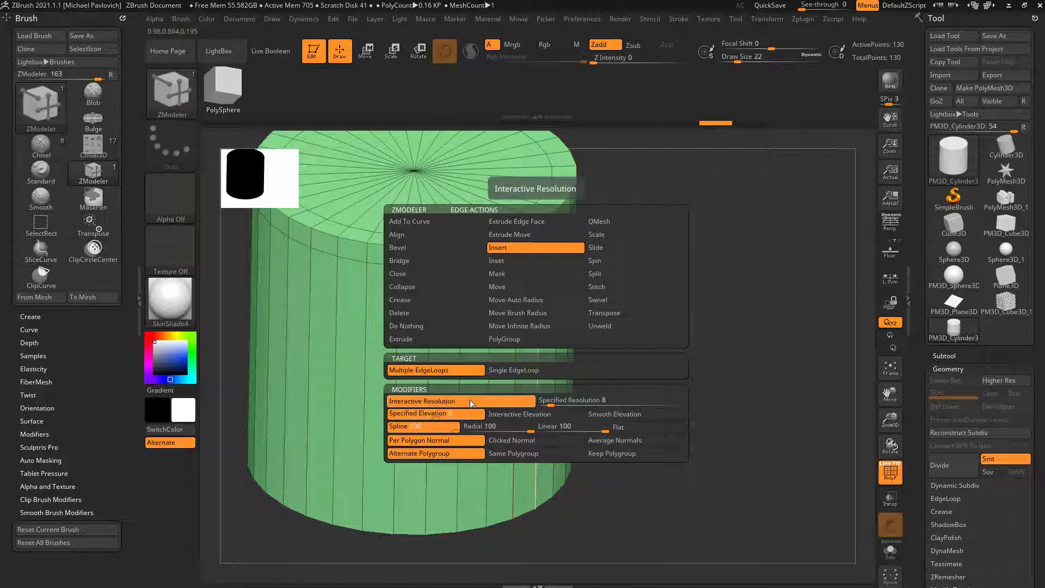
click(531, 418)
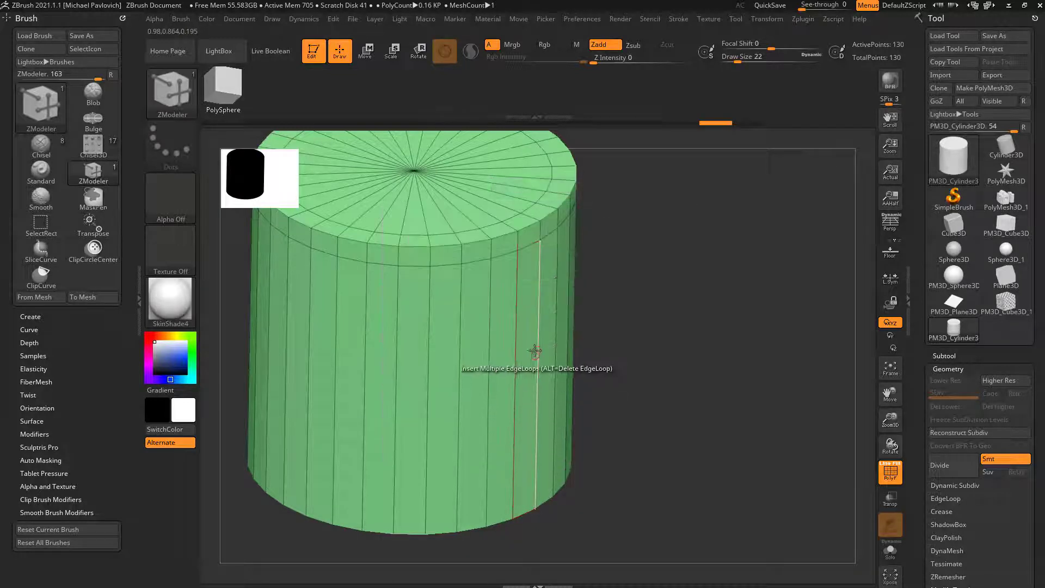
drag(537, 320, 456, 287)
drag(642, 294, 701, 345)
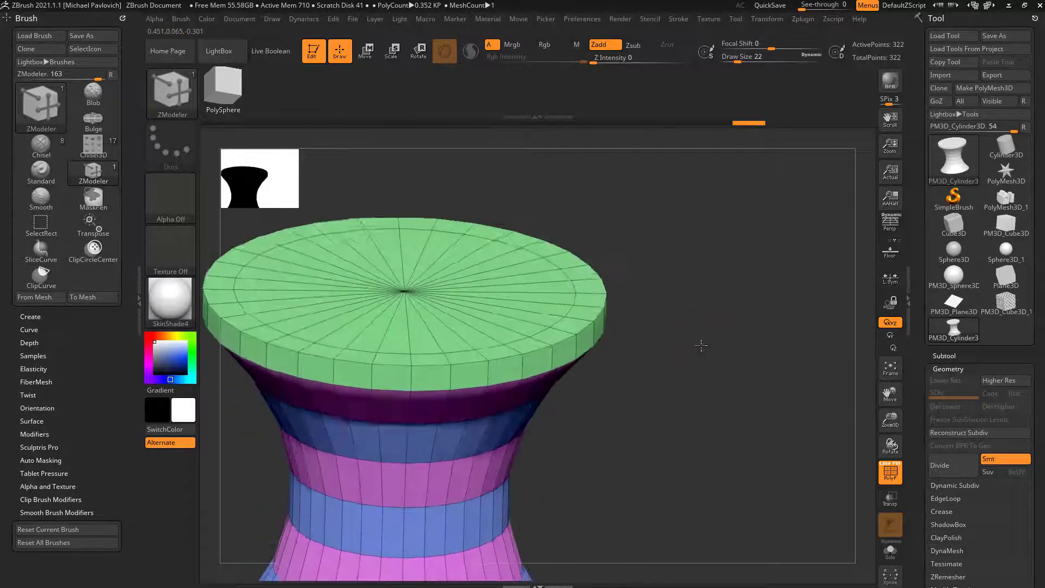
- Try beveling the cap's outer rim edge with the EdgeLoop Complete target, and undo the bevel
key(space)
click(456, 261)
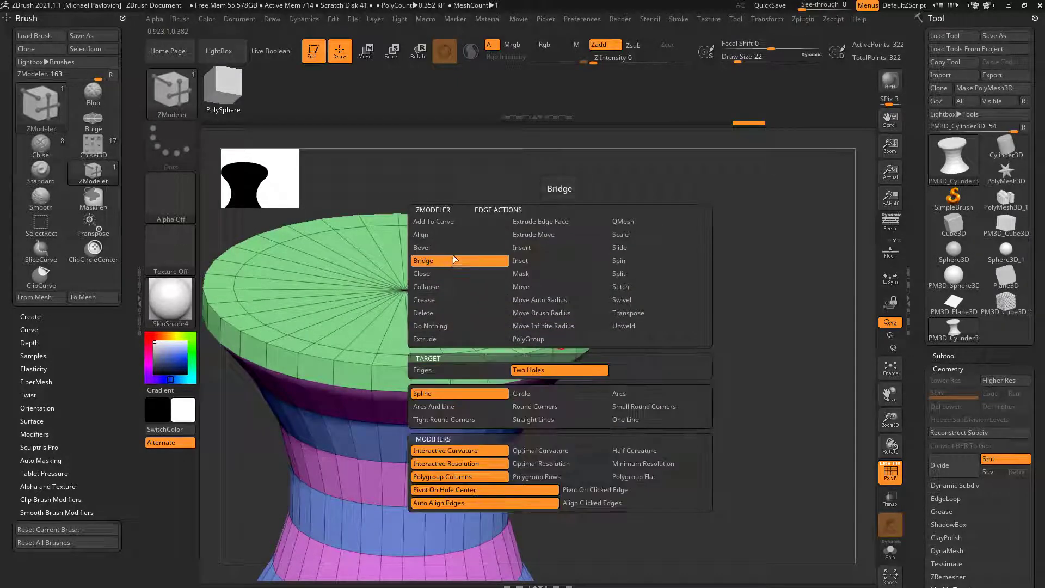
click(454, 248)
click(459, 370)
drag(562, 339, 583, 334)
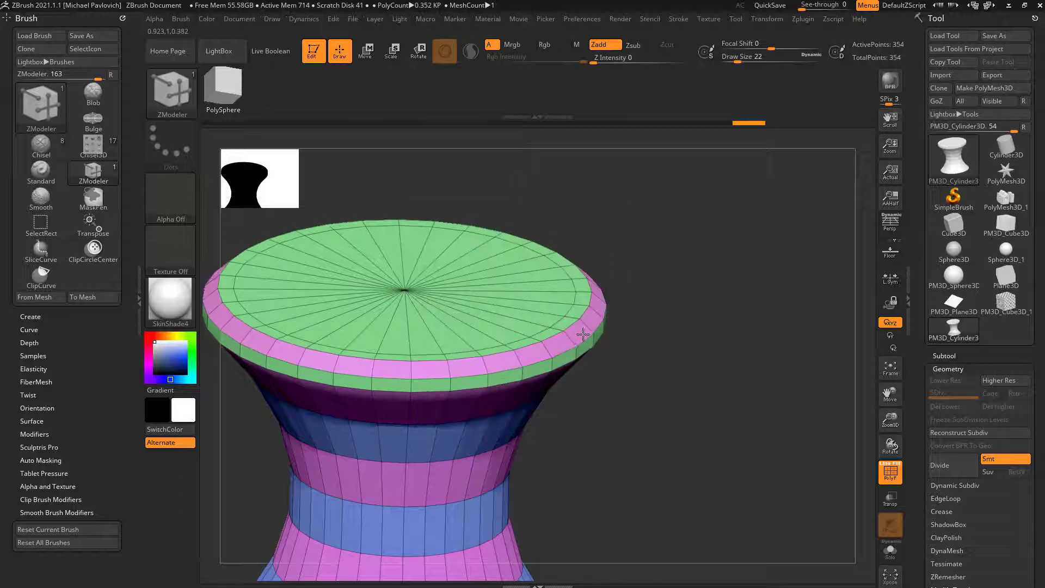
key(ctrl+z)
- Set the edge action to Insert with Multiple EdgeLoops, and delete the outer rim edge loop to leave a sloped band
key(space)
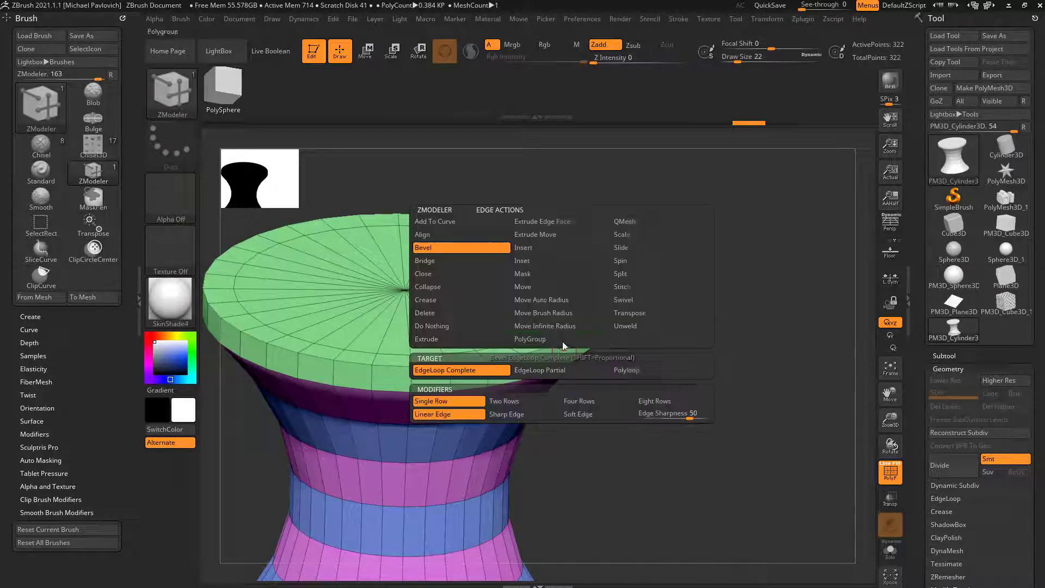
click(523, 248)
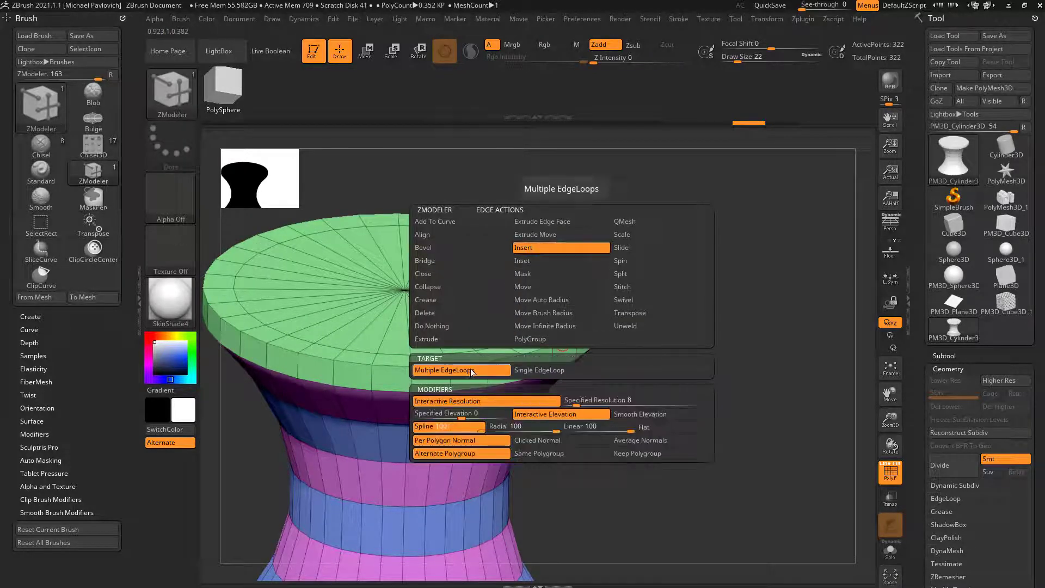
click(445, 371)
alt+click(552, 352)
drag(679, 341, 575, 330)
- Try rounding the sloped rim band twice by inserting multiple edge loops with Interactive Elevation and Alternate Polygroup, undoing each attempt
key(space)
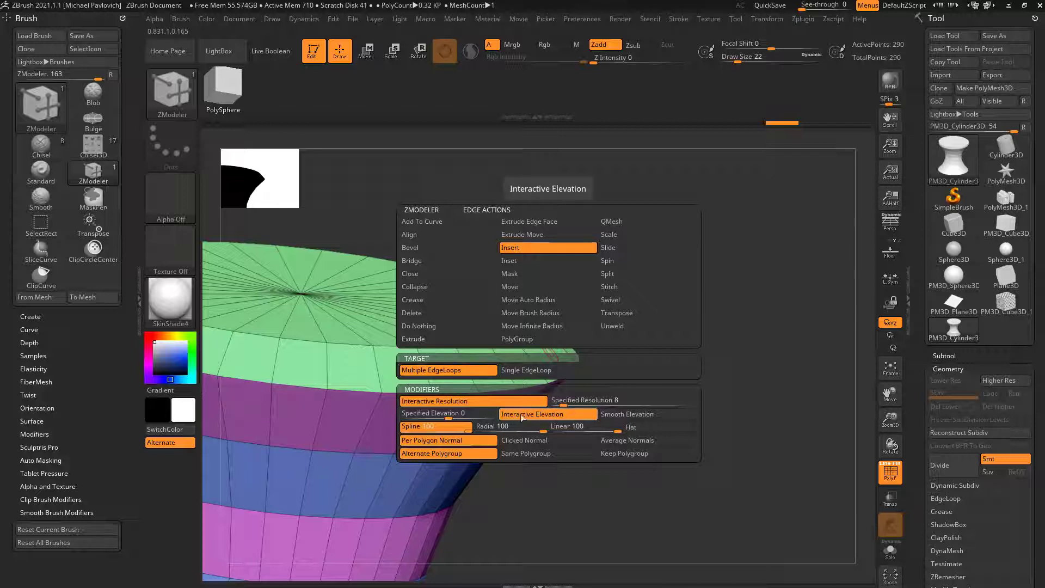
drag(570, 350, 437, 316)
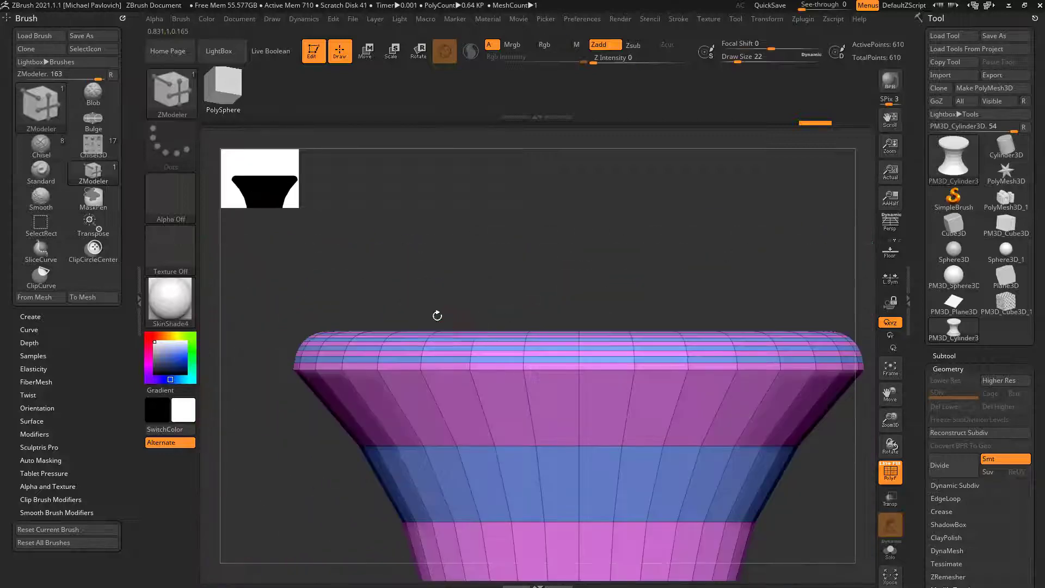
key(ctrl+z)
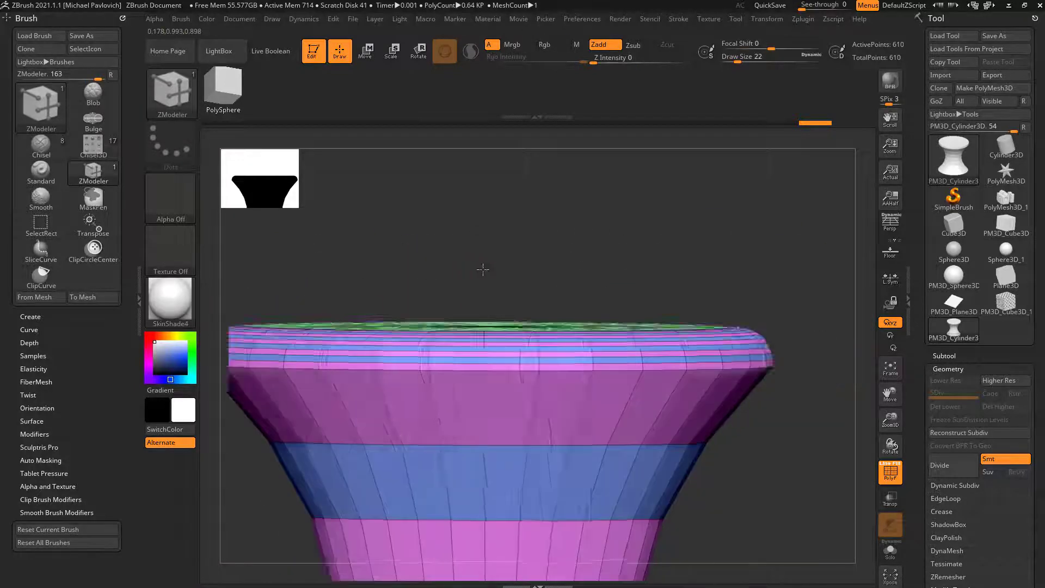
drag(482, 270, 606, 275)
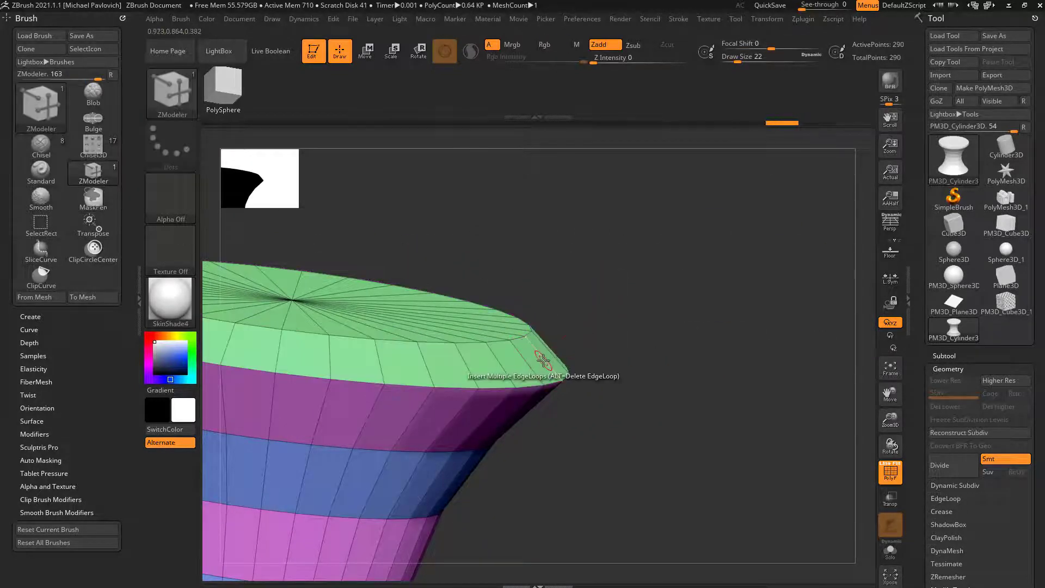
key(space)
drag(547, 358, 599, 331)
key(ctrl+z)
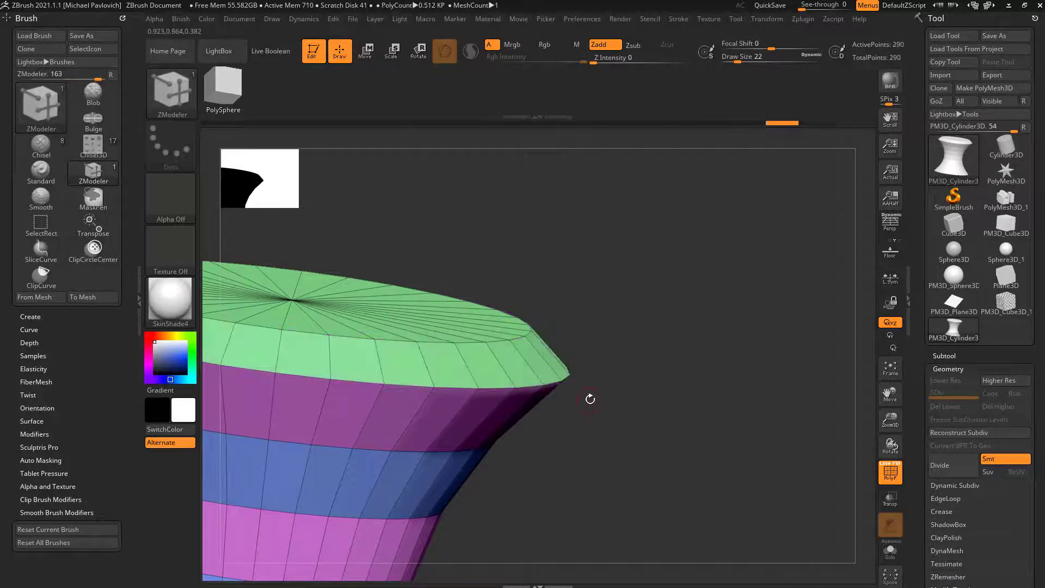
- Set the Insert modifier to Same Polygroup, try inserting elevated edge loops on the sloped rim, and undo them
key(space)
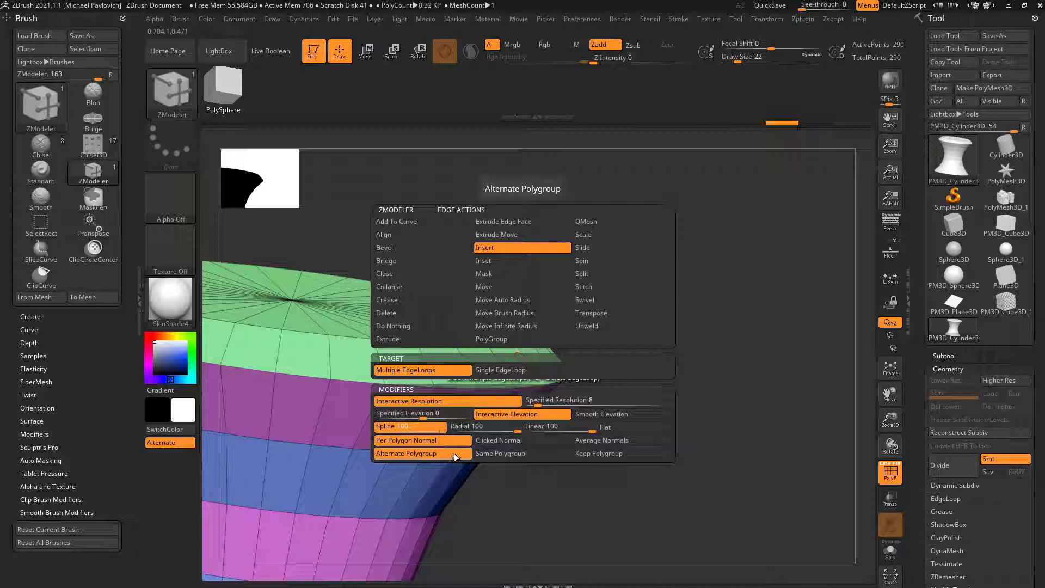
click(500, 454)
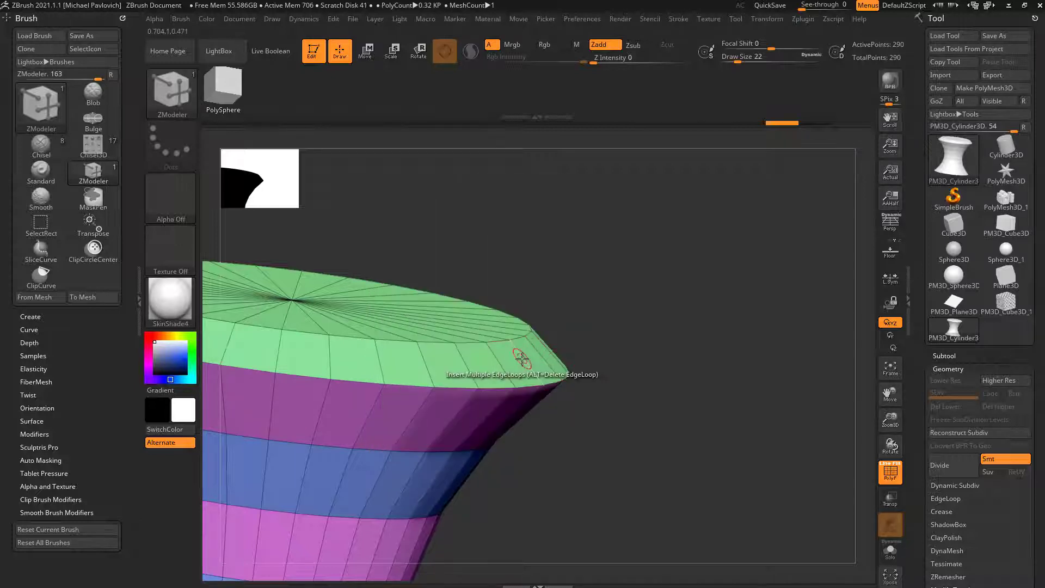
drag(547, 349, 597, 341)
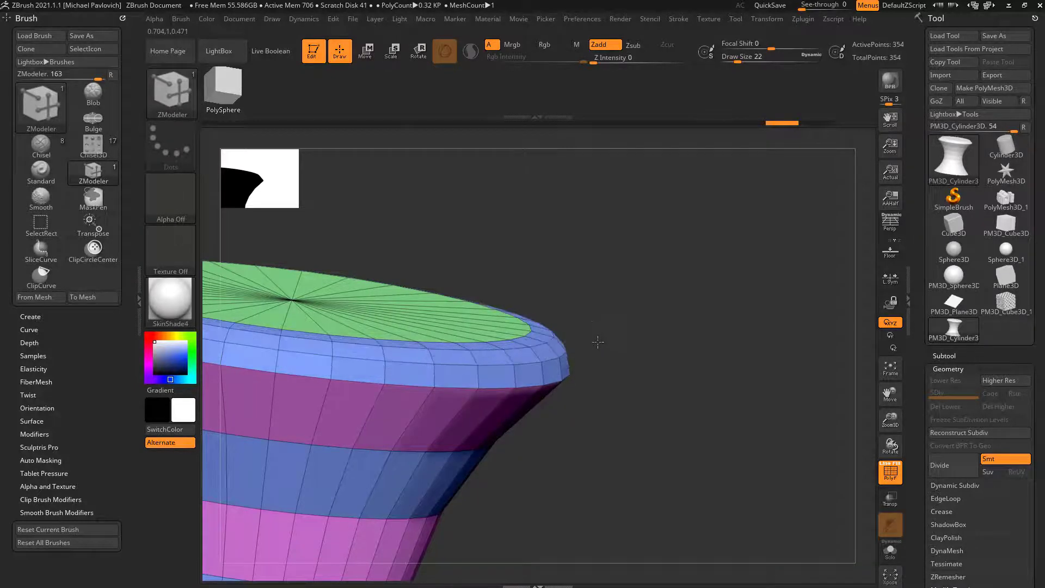
key(ctrl+z)
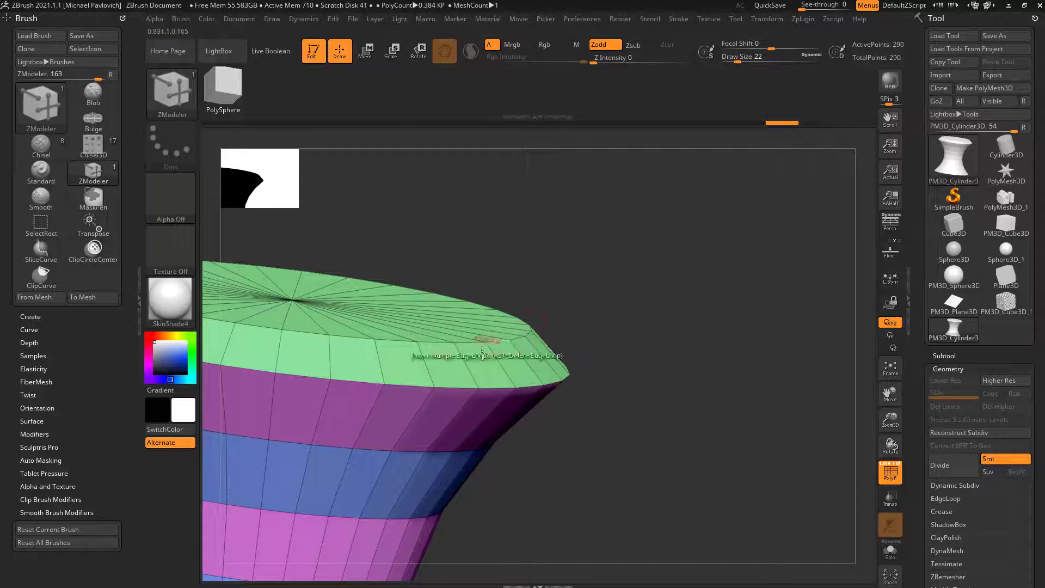
- Switch the Insert modifier to Keep Polygroup, try inserting elevated edge loops on the sloped rim, and undo them
key(space)
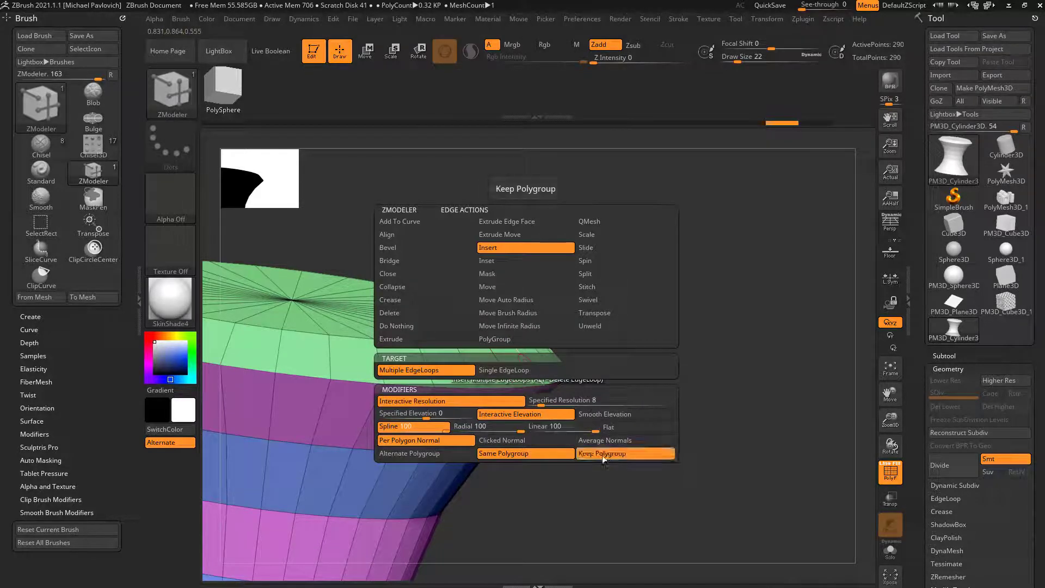
click(601, 454)
drag(541, 366, 605, 338)
key(ctrl+z)
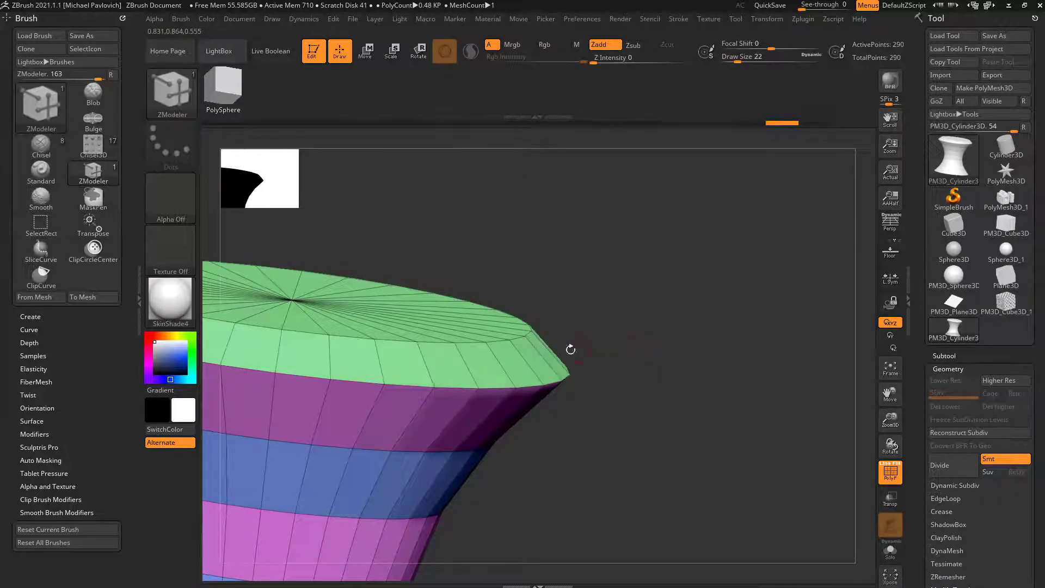
key(space)
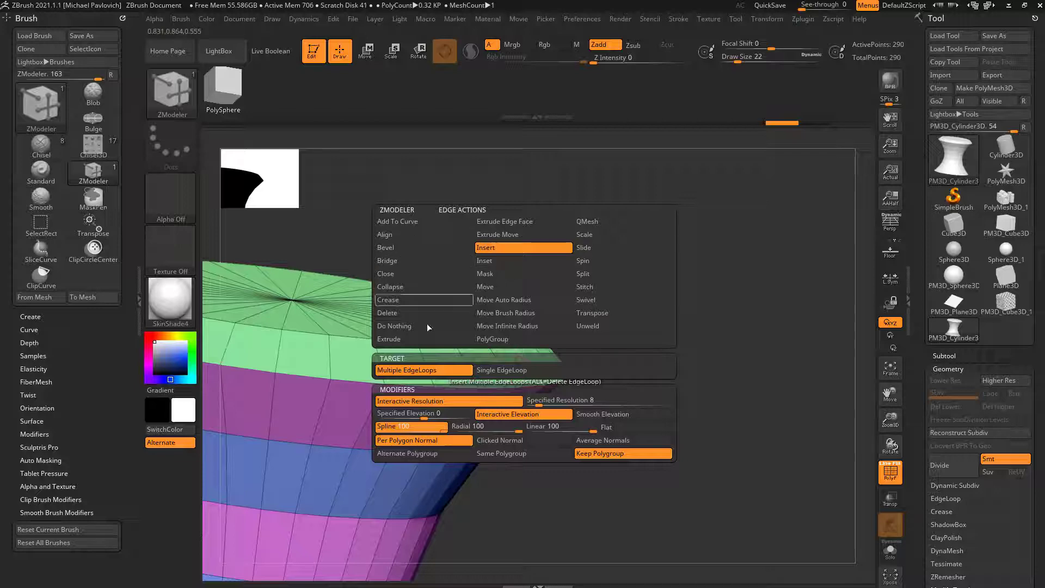
alt+drag(674, 305, 658, 308)
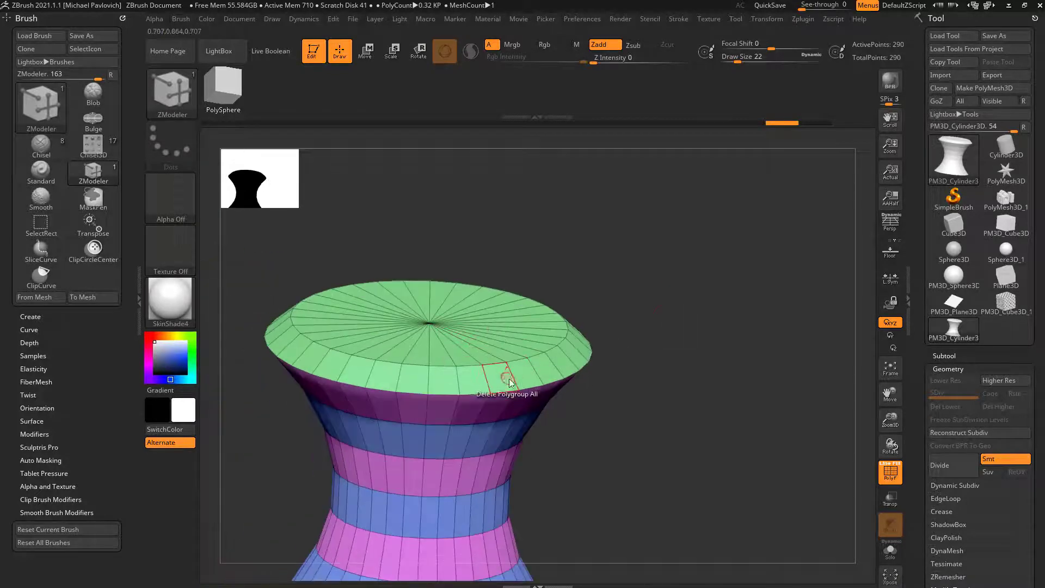
key(space)
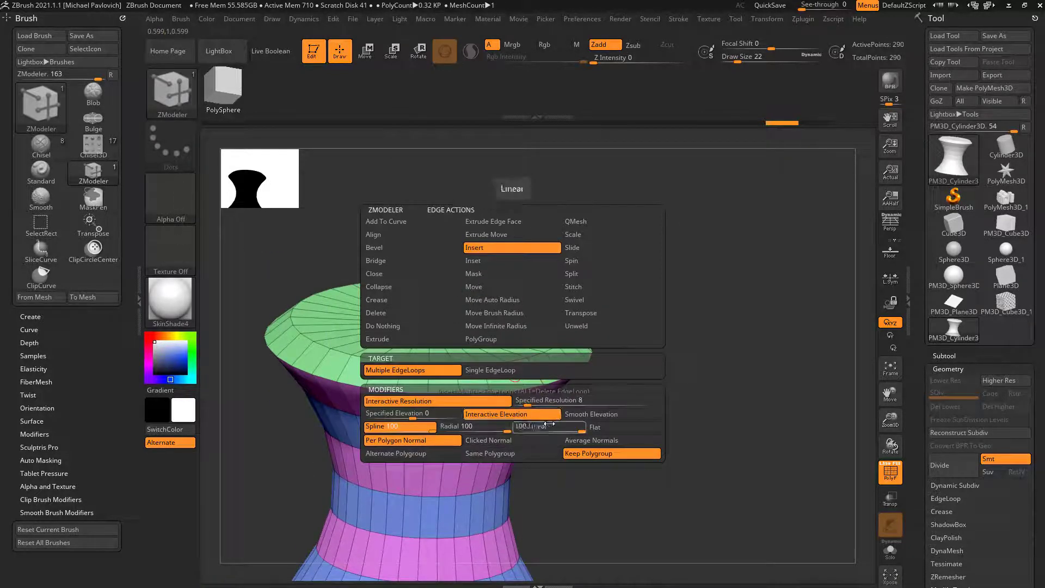
drag(639, 354, 639, 361)
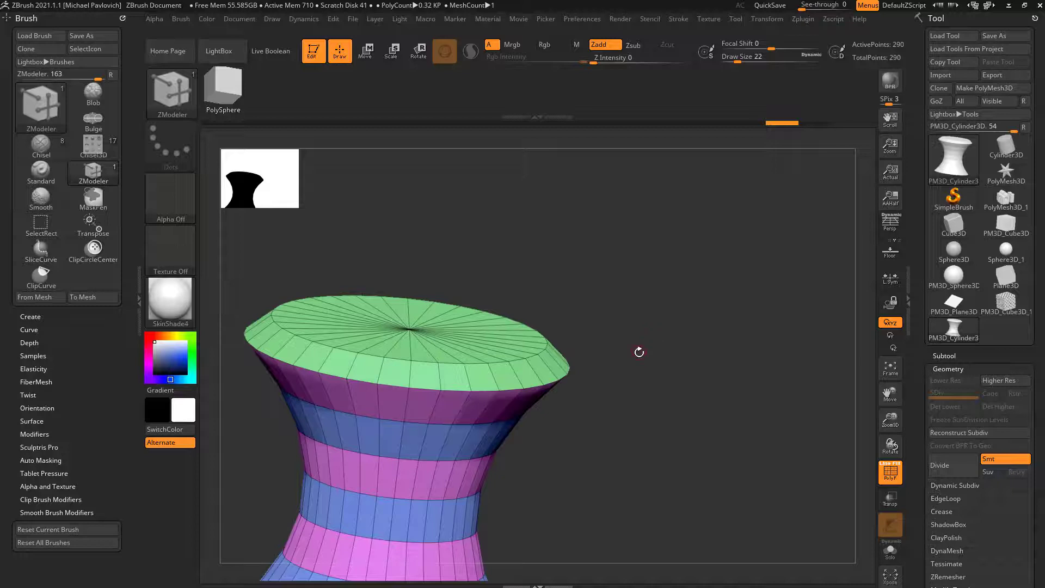
- Set the ZModeler edge action to Bridge with Edges as the target
key(space)
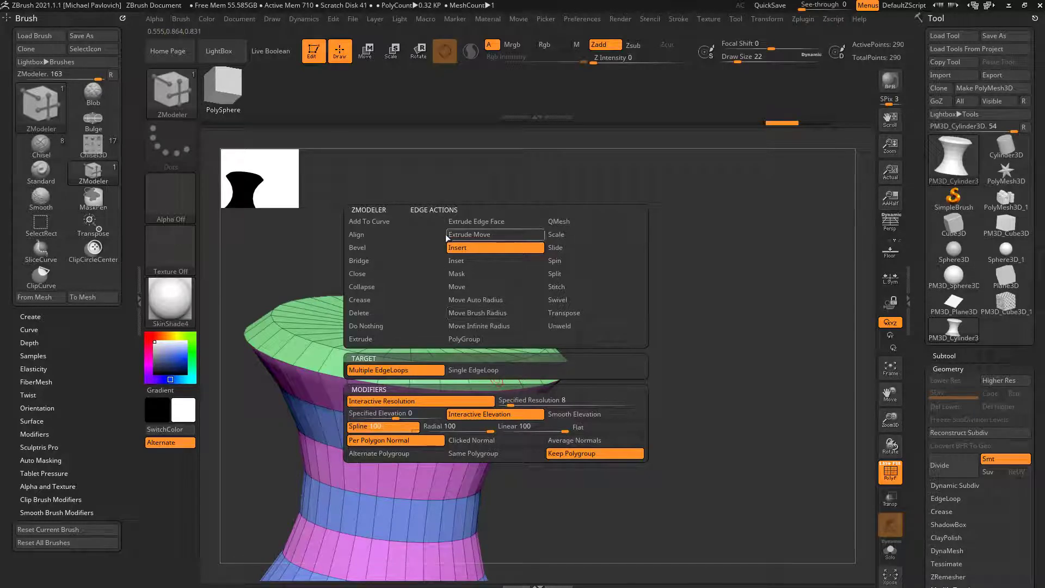
click(397, 261)
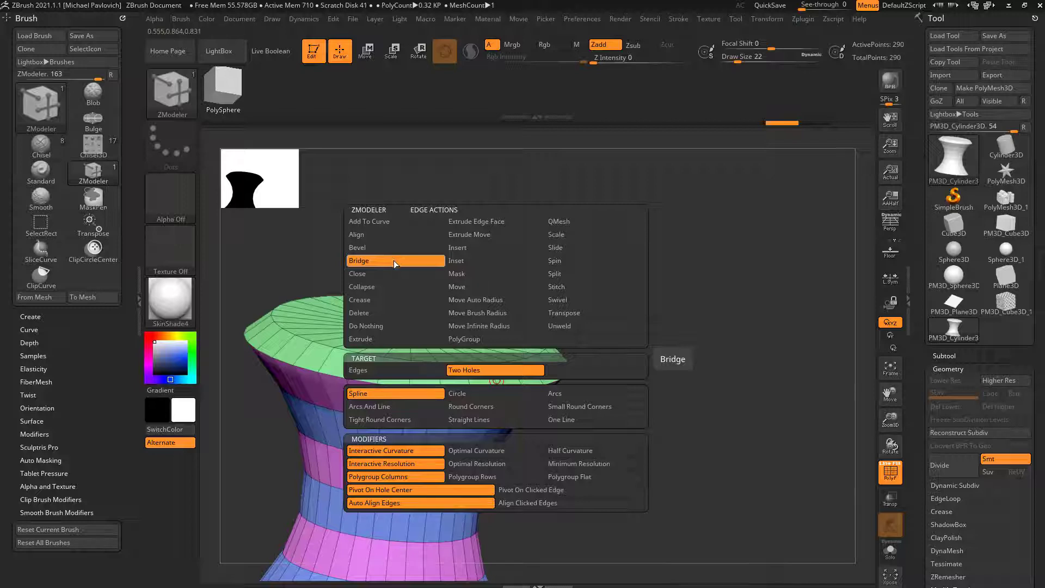
click(427, 373)
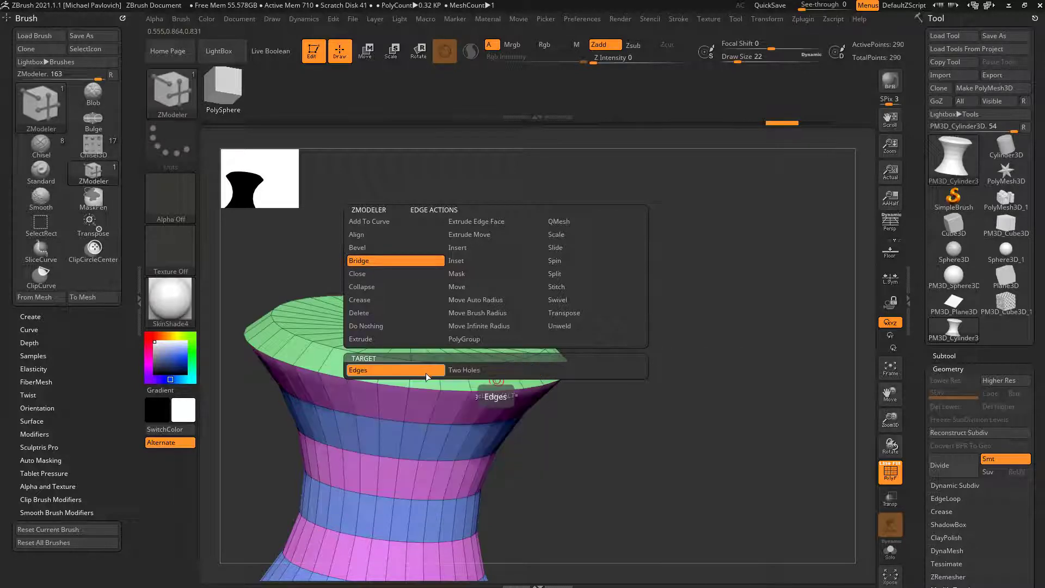
- Set the QMesh polygon action's target to Flat Island, and pull a detached copy of the top cap upward
alt+drag(602, 269, 465, 291)
key(space)
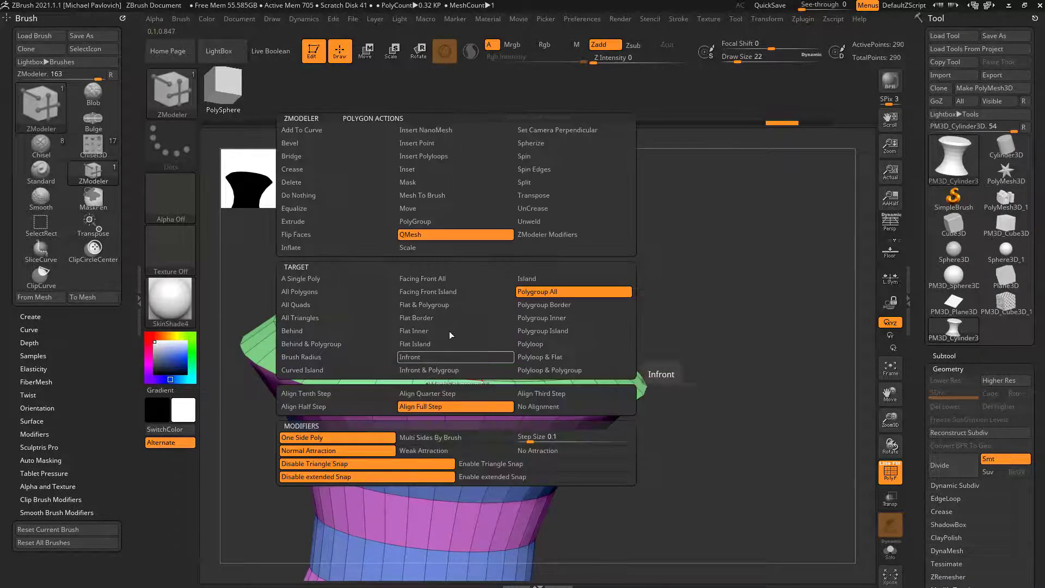
click(458, 344)
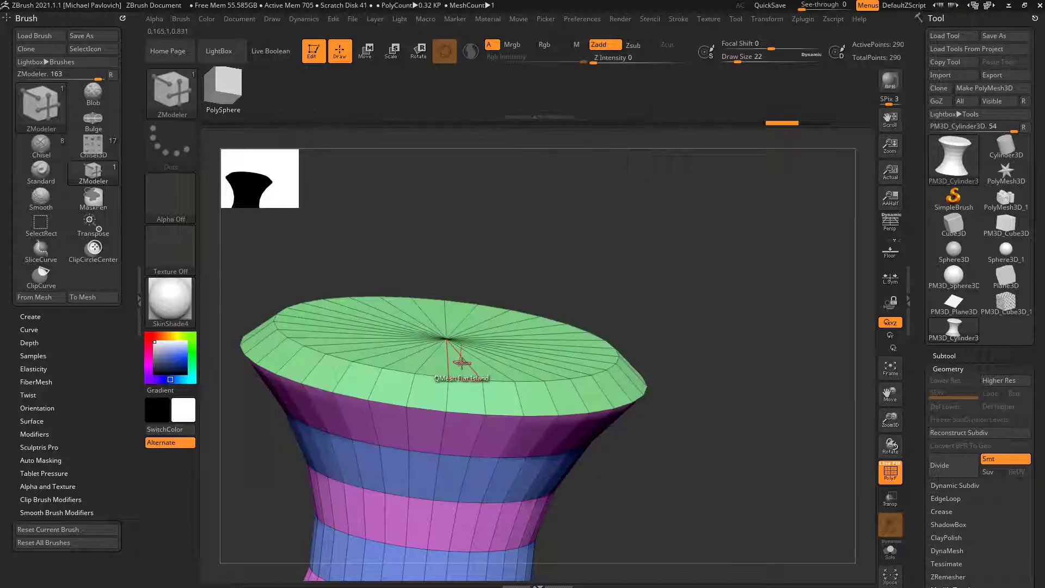
drag(466, 366, 468, 297)
drag(658, 273, 725, 323)
- Delete the original cap inside the sloped rim using the Delete polygon action with the Flat Island target
key(space)
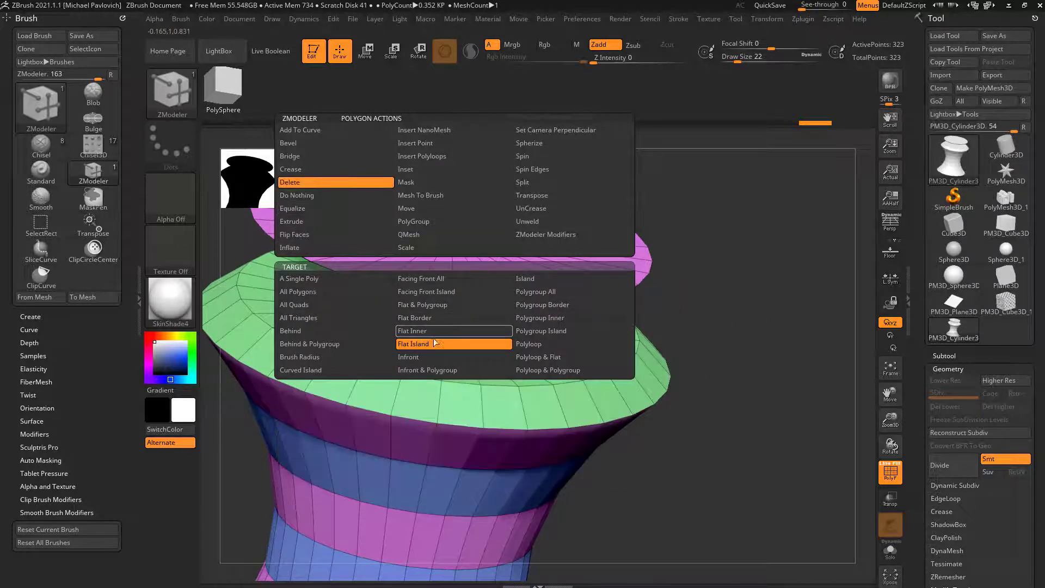
click(436, 342)
click(458, 361)
mouse_move(700, 338)
mouse_down()
mouse_move(601, 357)
mouse_move(762, 299)
mouse_move(692, 342)
mouse_up()
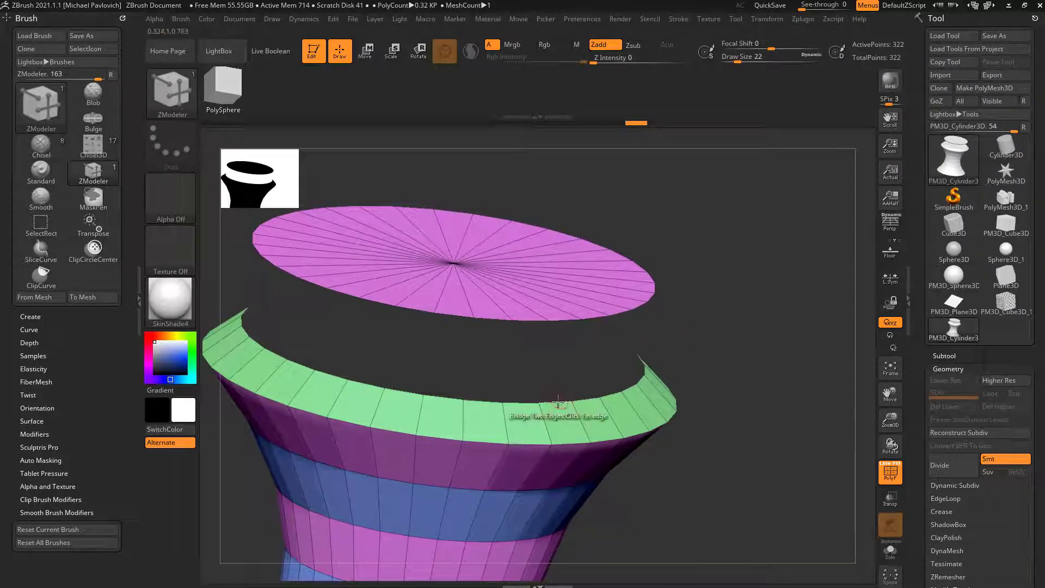
- Bridge the open rim to the floating disc with two adjacent polygons using the Bridge edge action's Edges target
key(space)
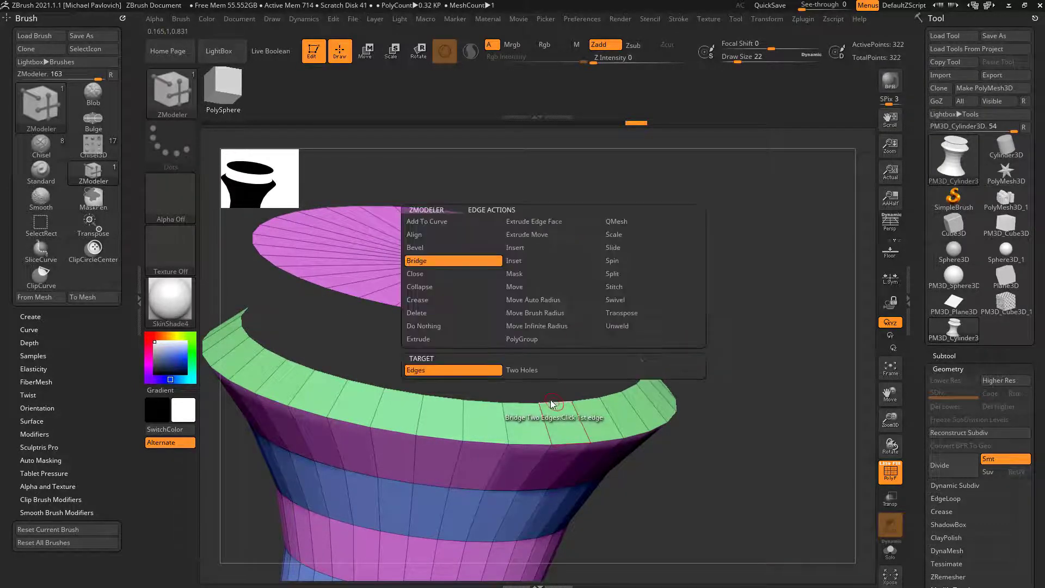
click(472, 375)
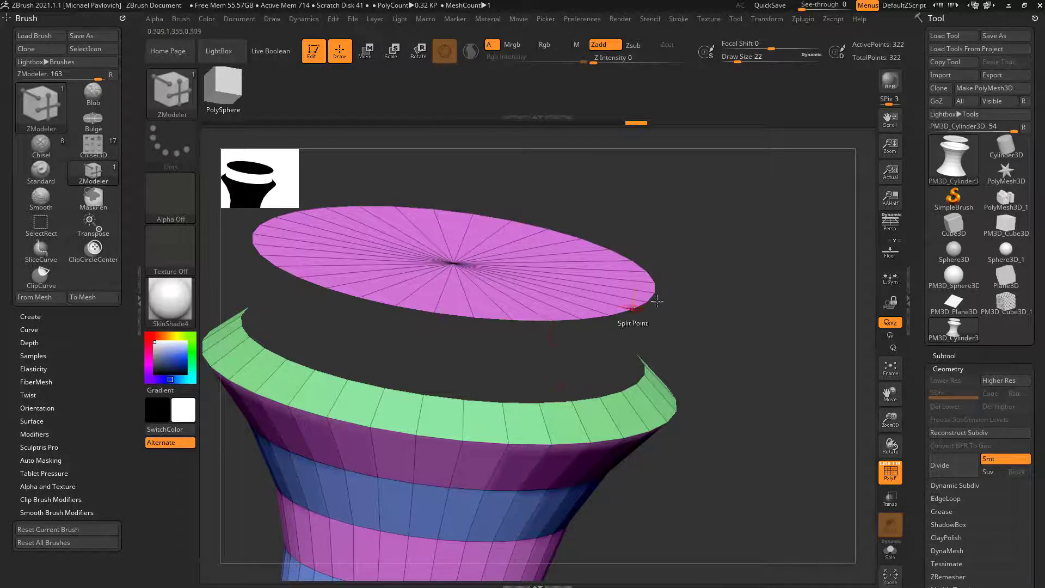
drag(656, 301, 544, 323)
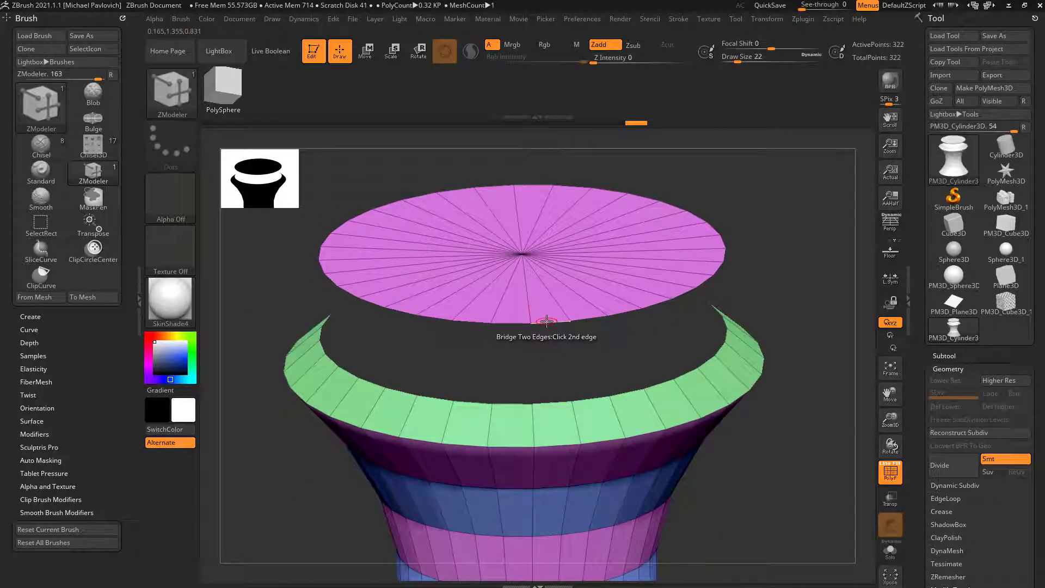
click(548, 321)
drag(743, 284, 561, 368)
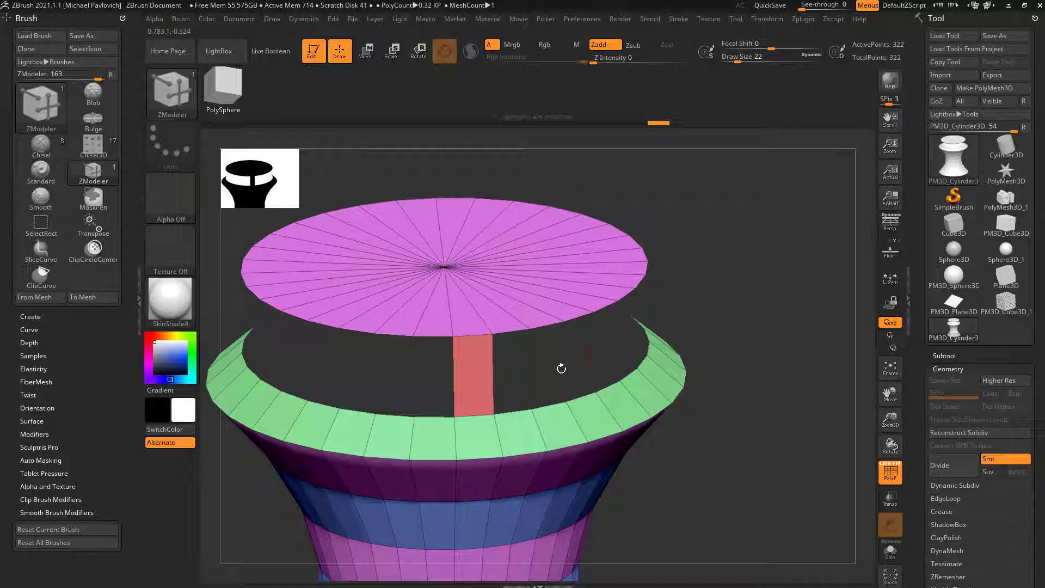
click(513, 410)
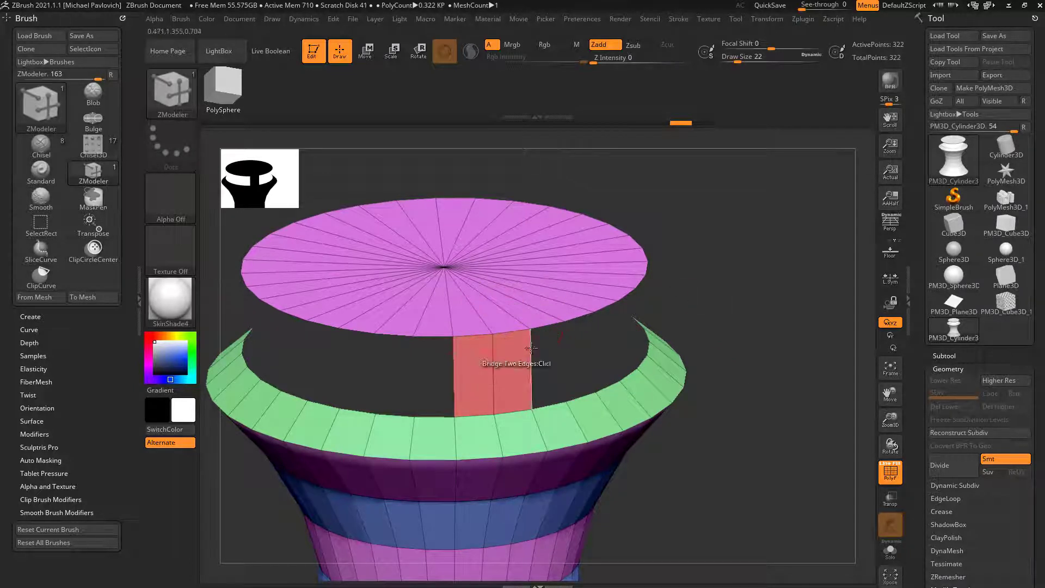
key(space)
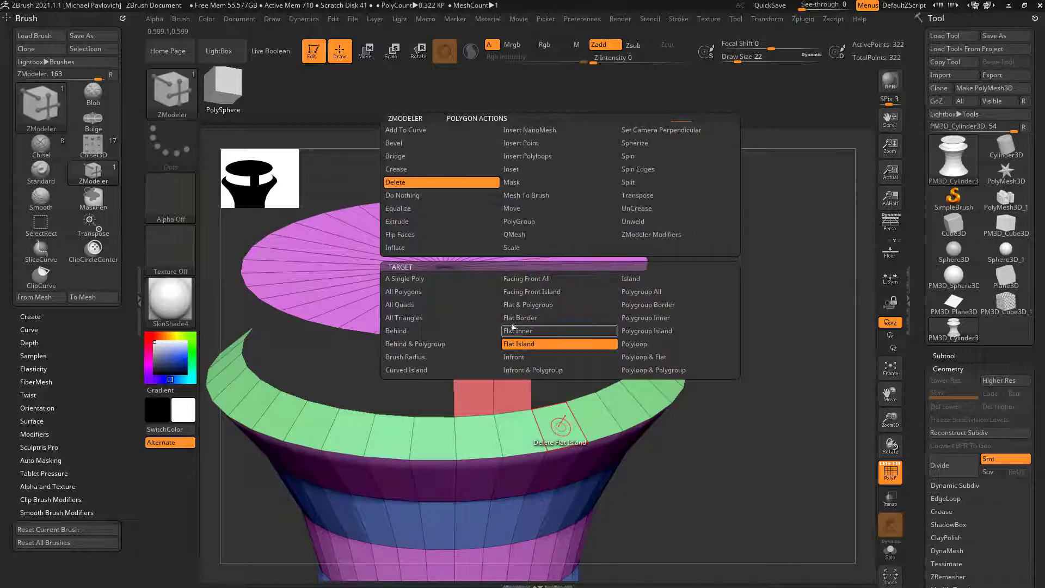
- Set both the ZModeler polygon action and the point action to Do Nothing
click(447, 199)
key(space)
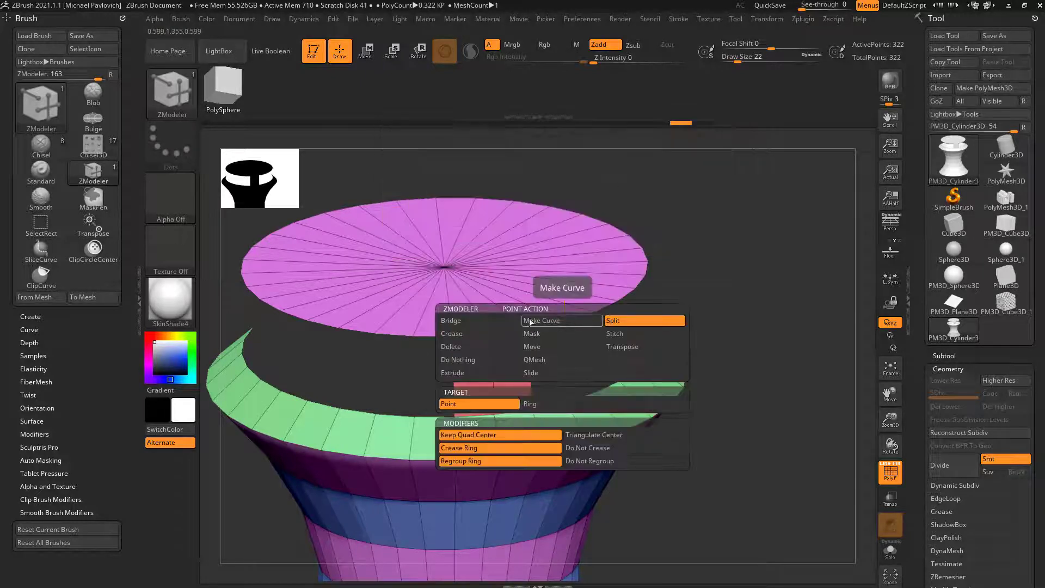
click(480, 362)
- Bridge the next pair of edges between the rim and the floating disc, beside the existing wall polygons
click(546, 324)
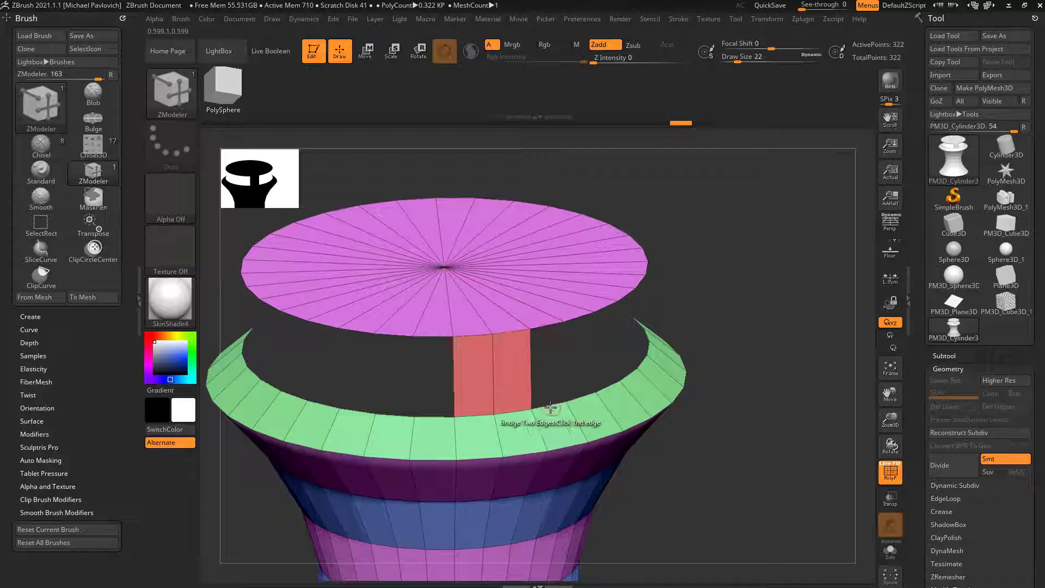
click(548, 411)
click(577, 320)
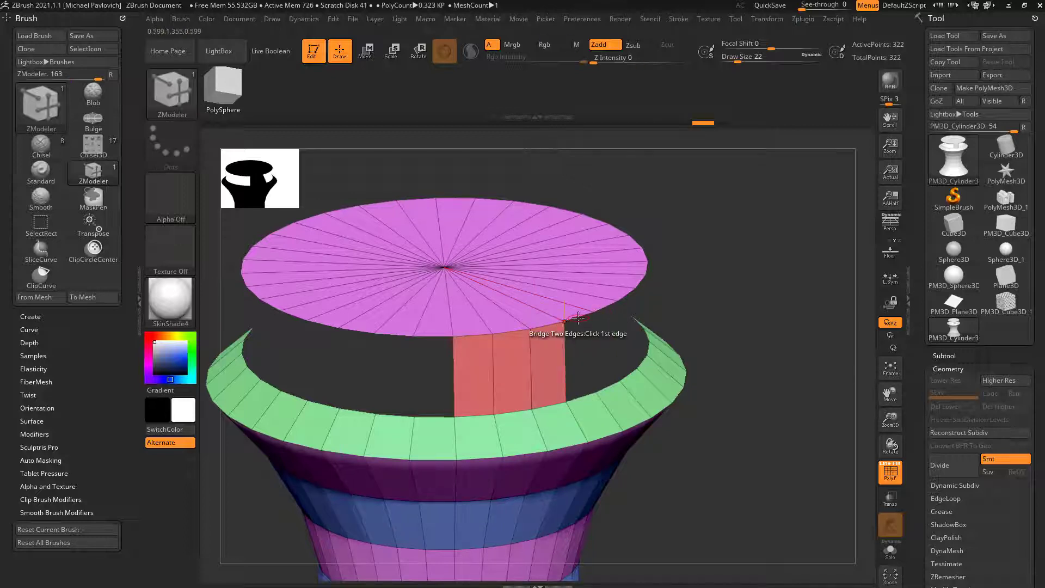
right_click(725, 370)
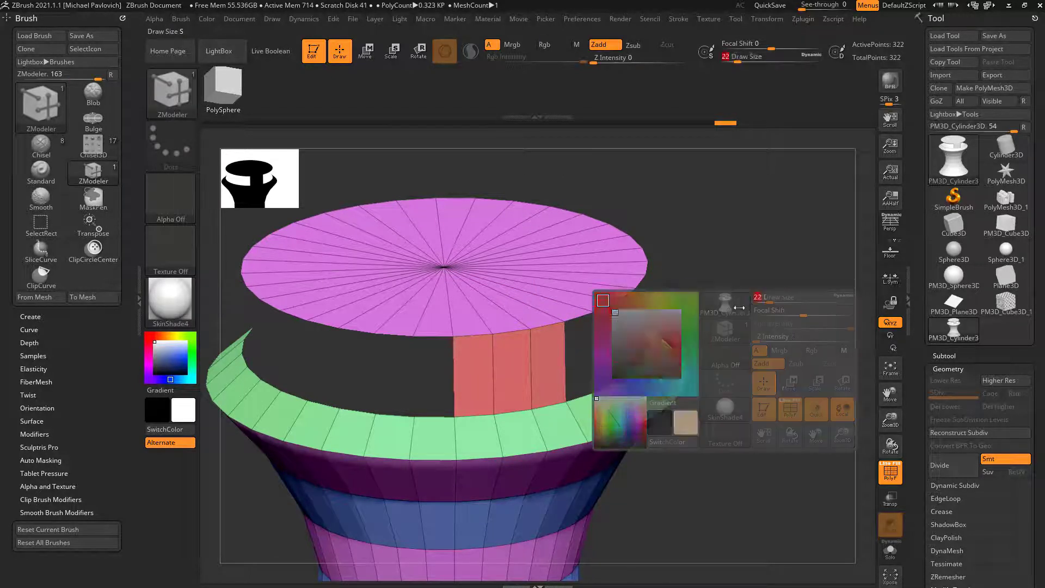
alt+right_drag(734, 261, 669, 296)
- Bridge a rim and disc edge pair one polygon away from the wall, and fill the gap between with another bridge
click(529, 325)
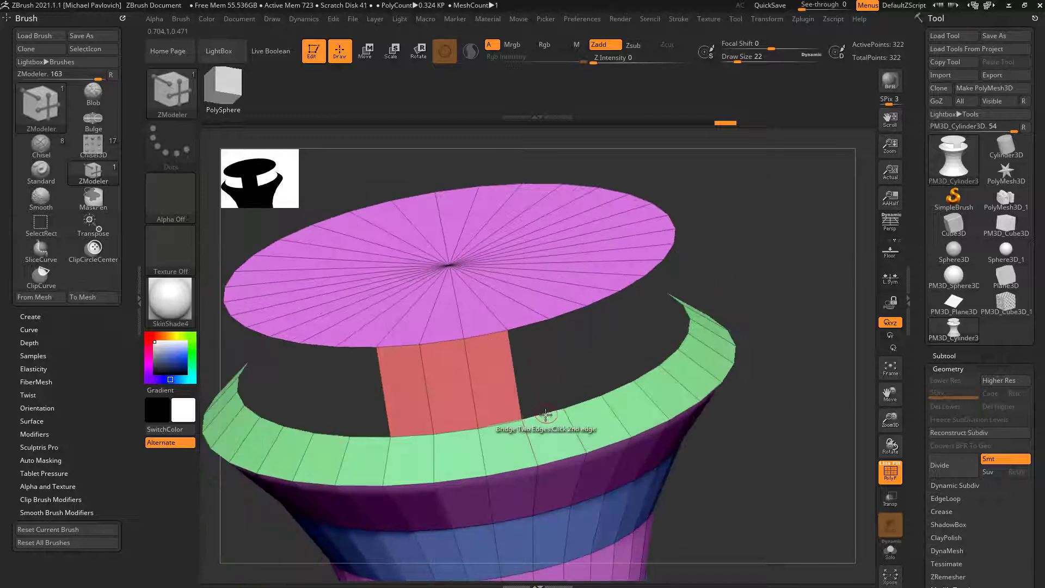
click(547, 417)
key(ctrl+z)
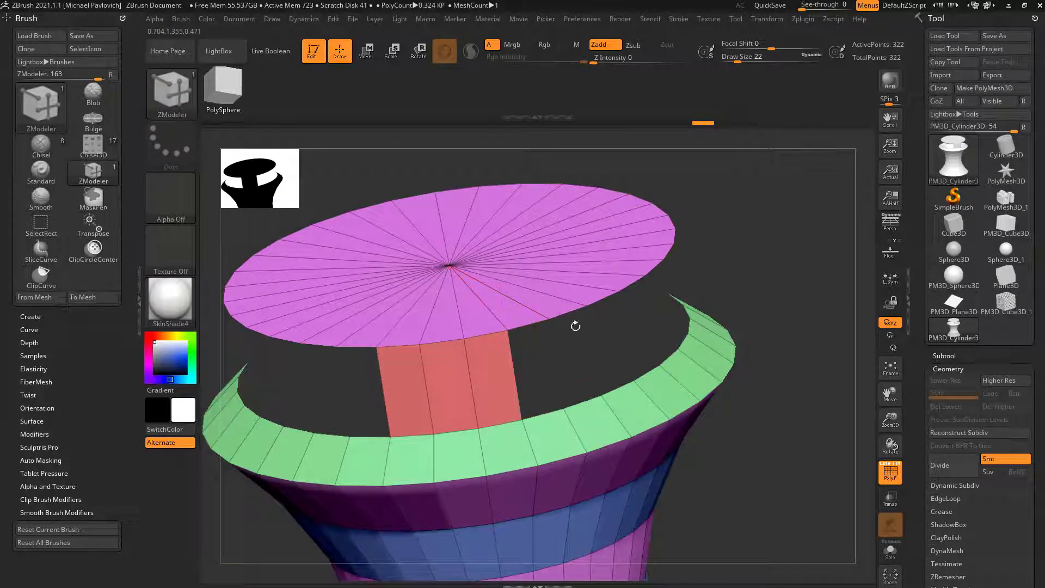
click(587, 403)
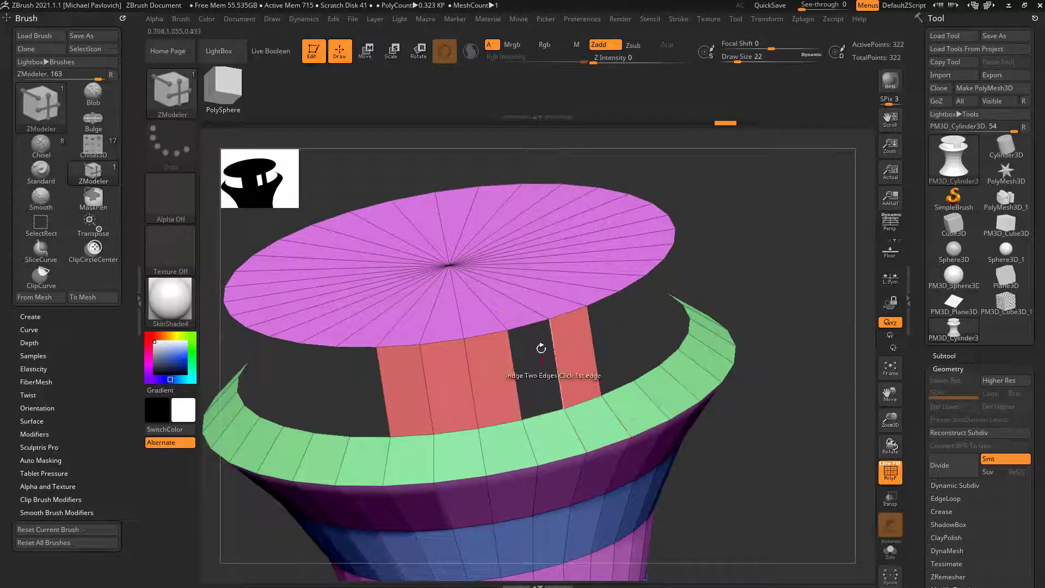
click(545, 414)
right_drag(754, 272, 702, 266)
right_drag(785, 194, 839, 273)
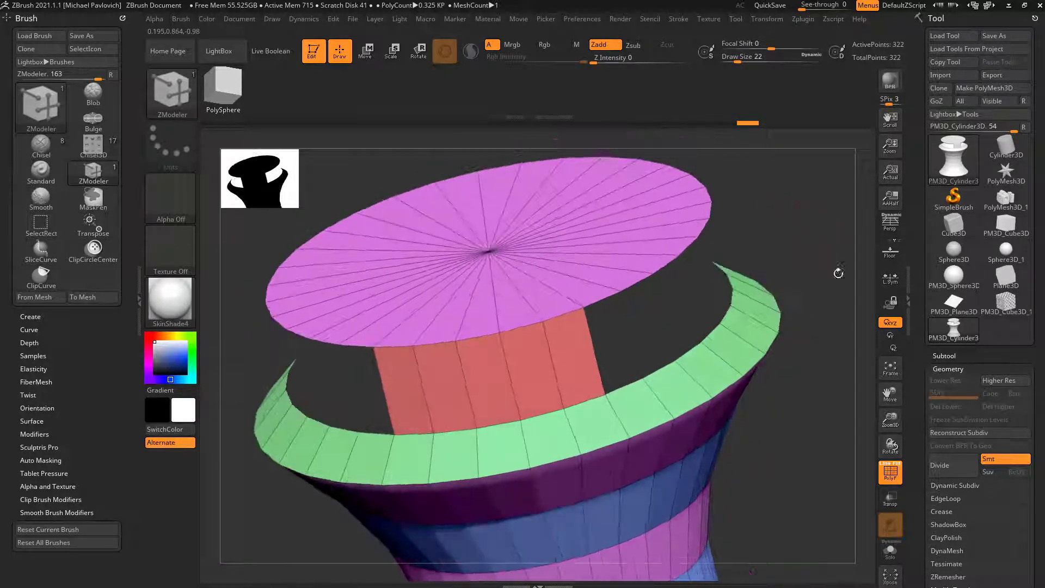
- Turn on double-sided display for the mesh in the Display Properties
drag(914, 400, 925, 187)
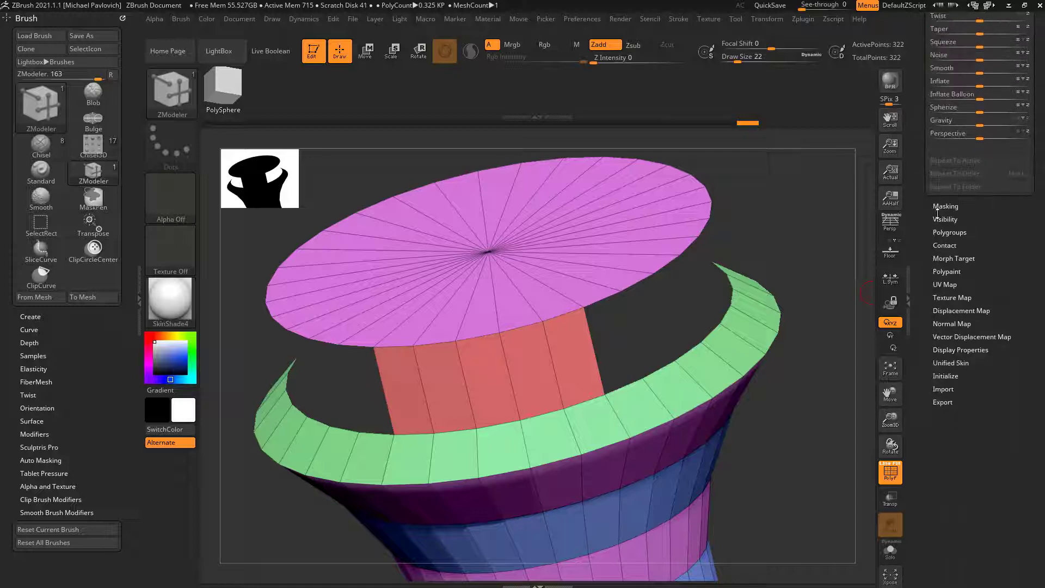
key(shift)
click(942, 349)
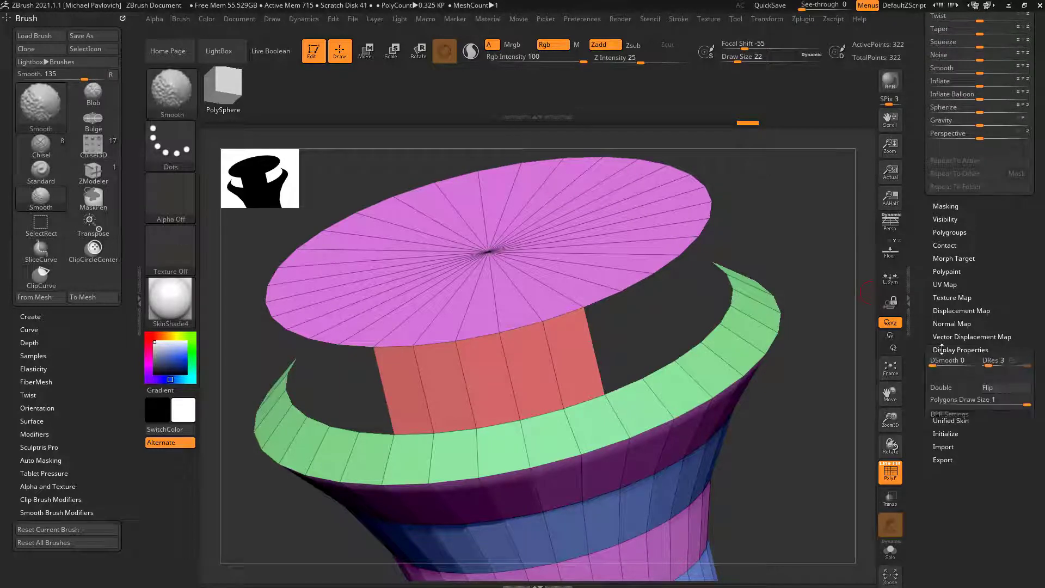
click(973, 388)
- Extend the bridged wall by one polygon, picking the rim edge and the matching disc edge from a low view
drag(809, 411, 630, 367)
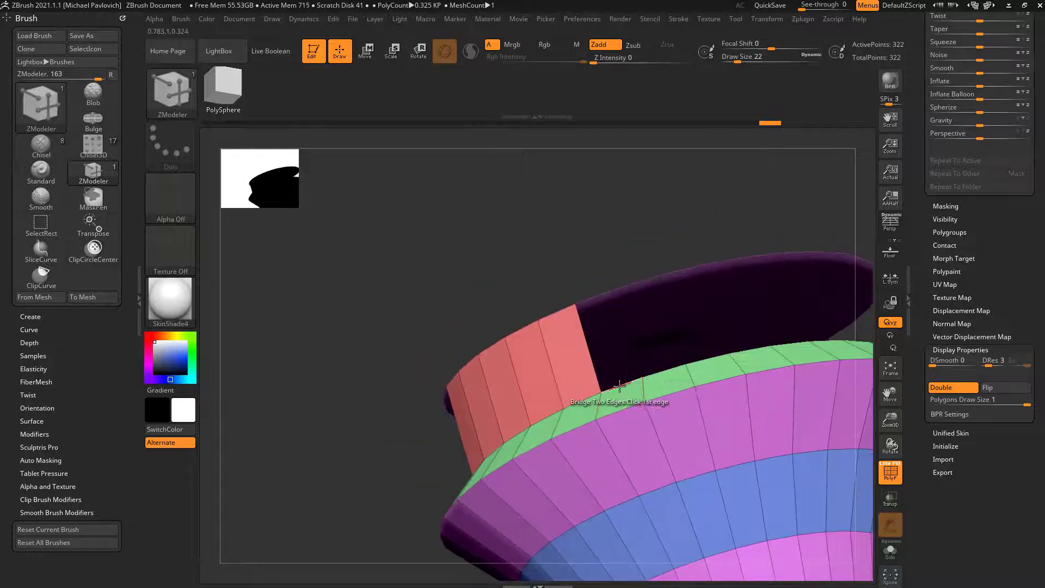
click(620, 386)
click(595, 295)
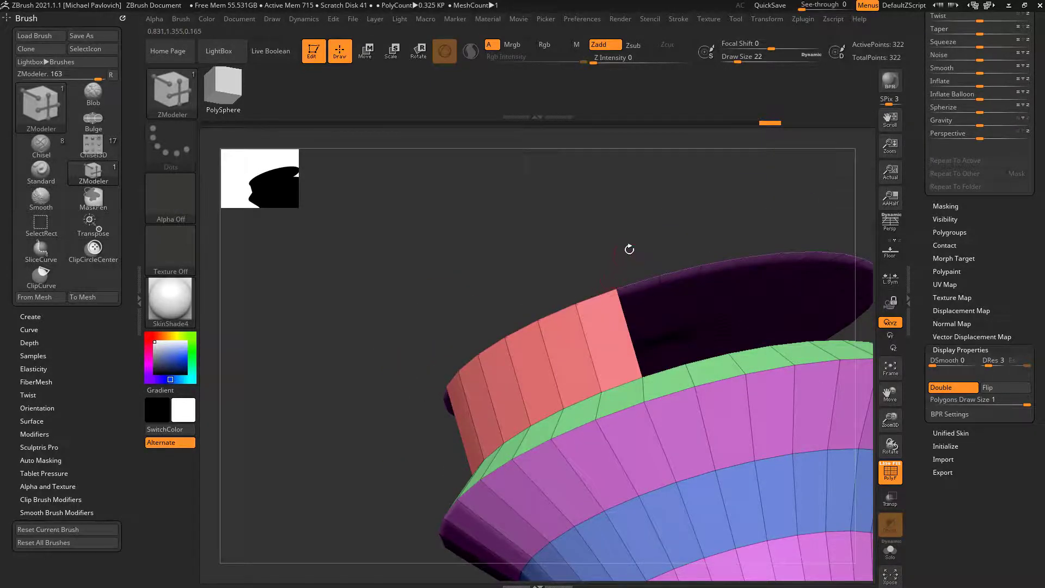
drag(630, 249, 844, 287)
- Enable Dynamic Subdiv without smoothing and give the mesh a thickness of about 0.006
drag(930, 252, 909, 458)
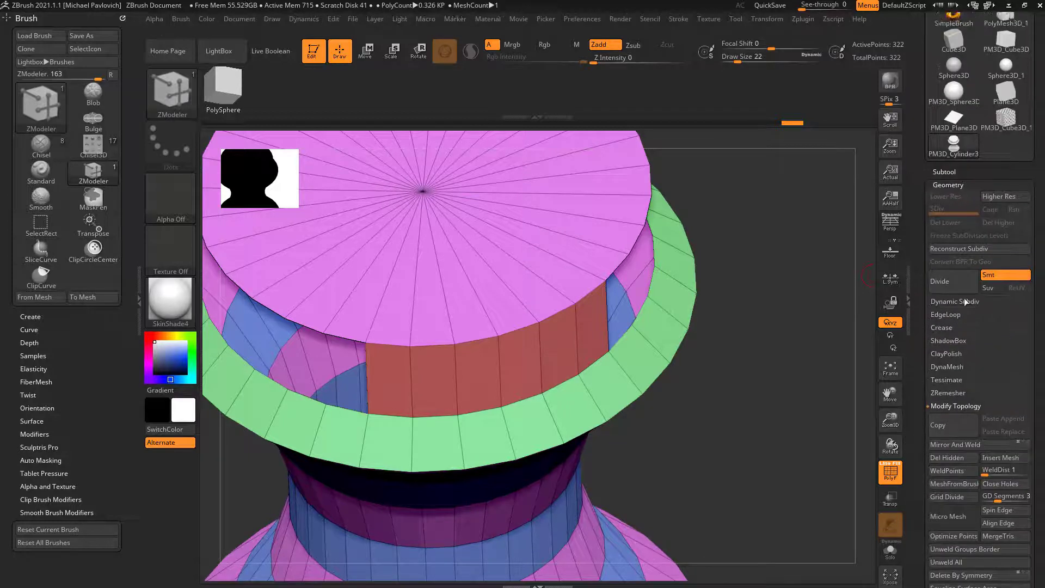
key(shift)
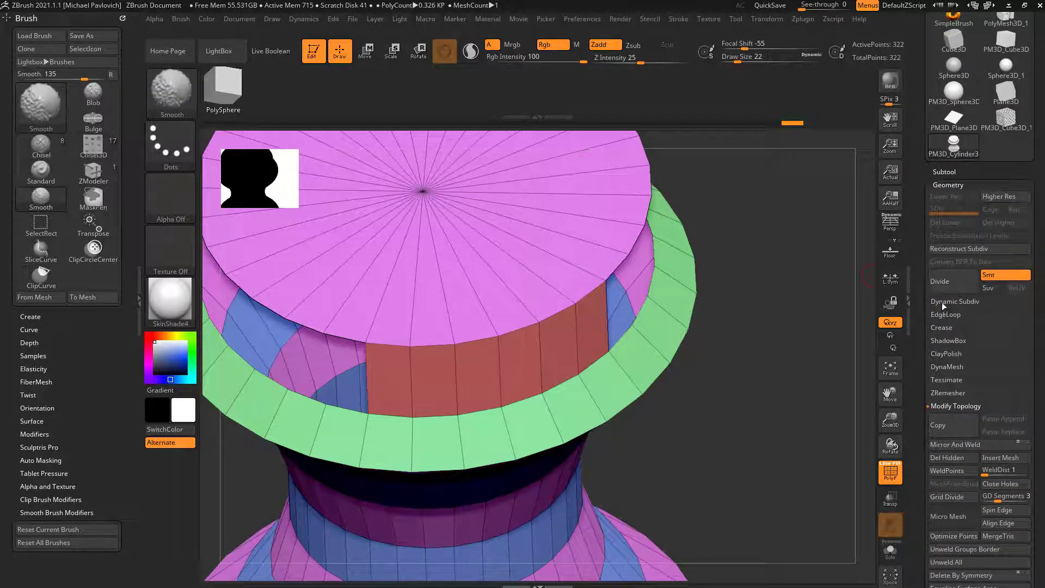
click(941, 302)
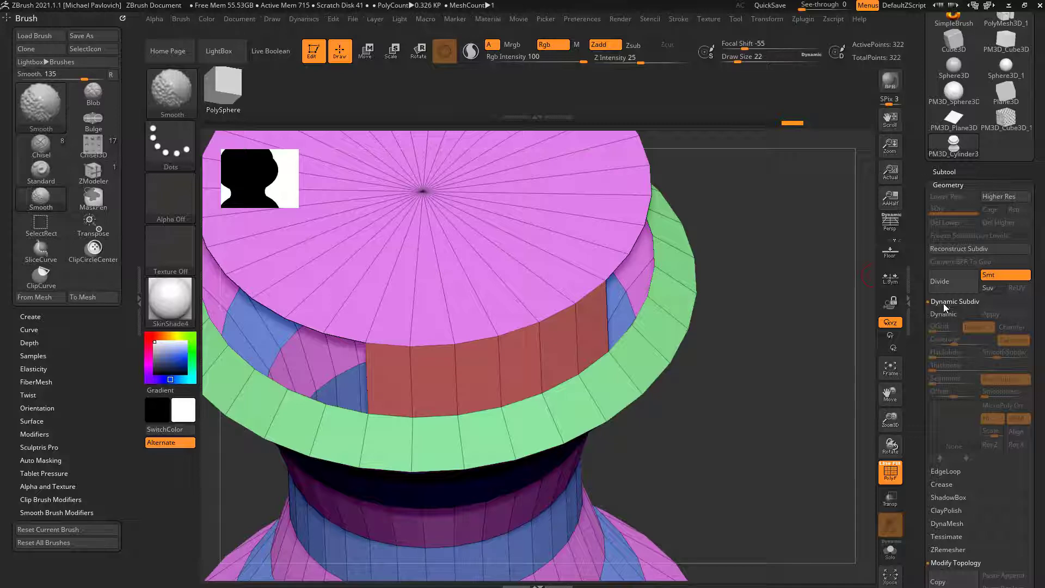
click(943, 315)
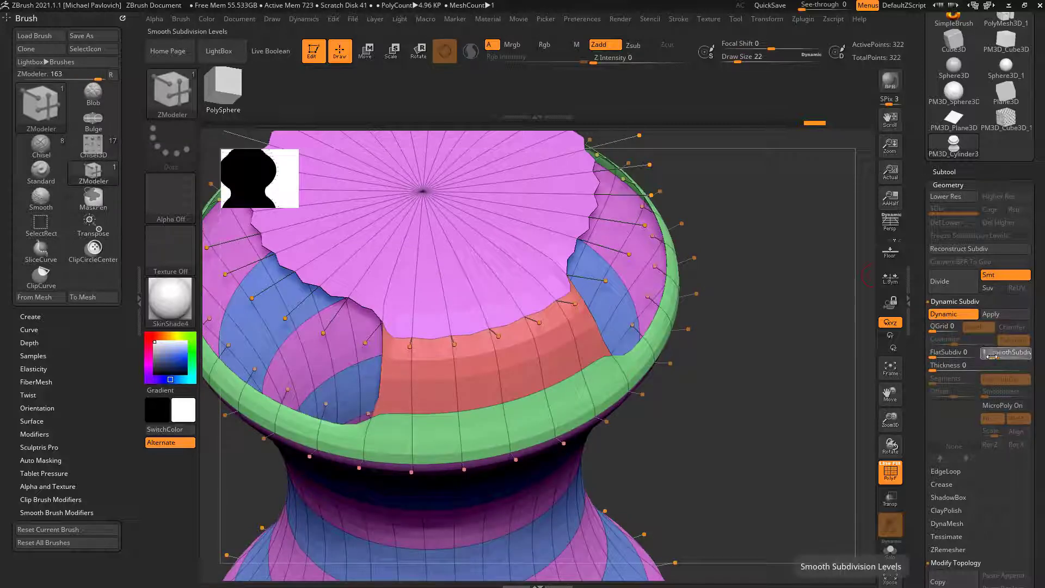
drag(996, 355, 924, 354)
scroll(947, 375, down, 15)
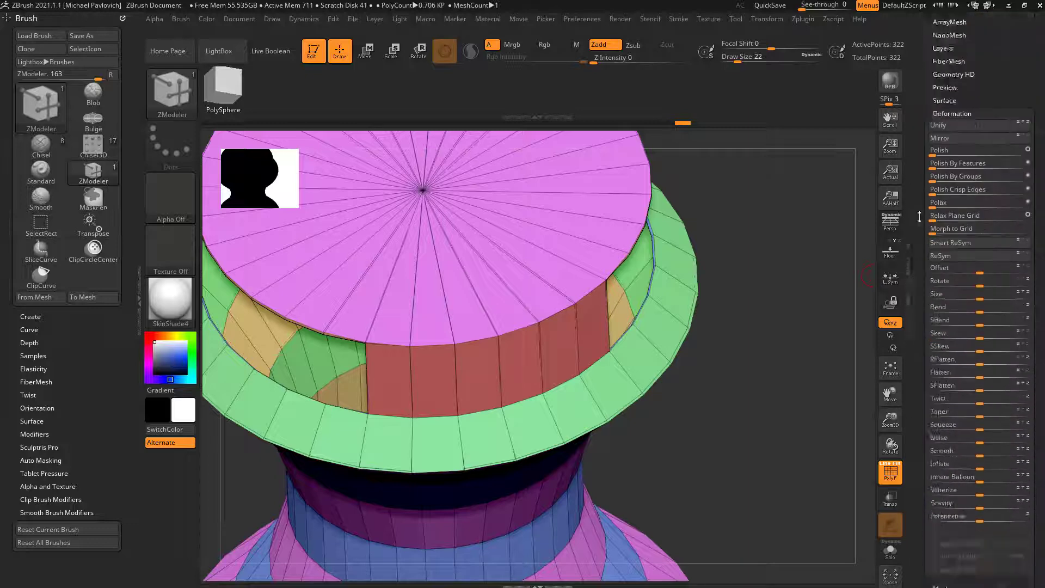
- Turn off double-sided display, and bridge one more rim and disc edge pair on the thickened mesh
click(943, 442)
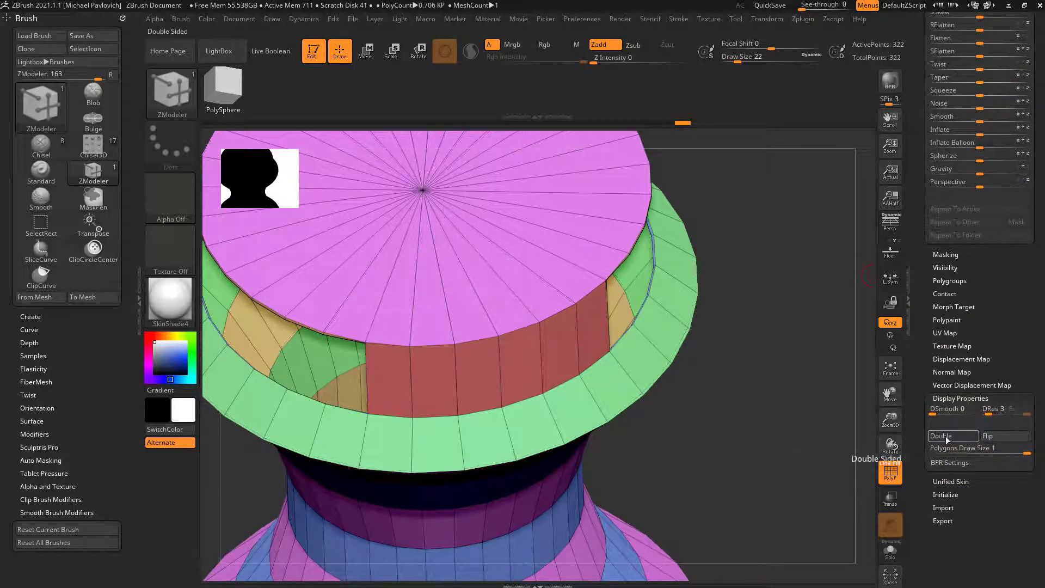
drag(922, 326, 921, 436)
drag(826, 377, 737, 275)
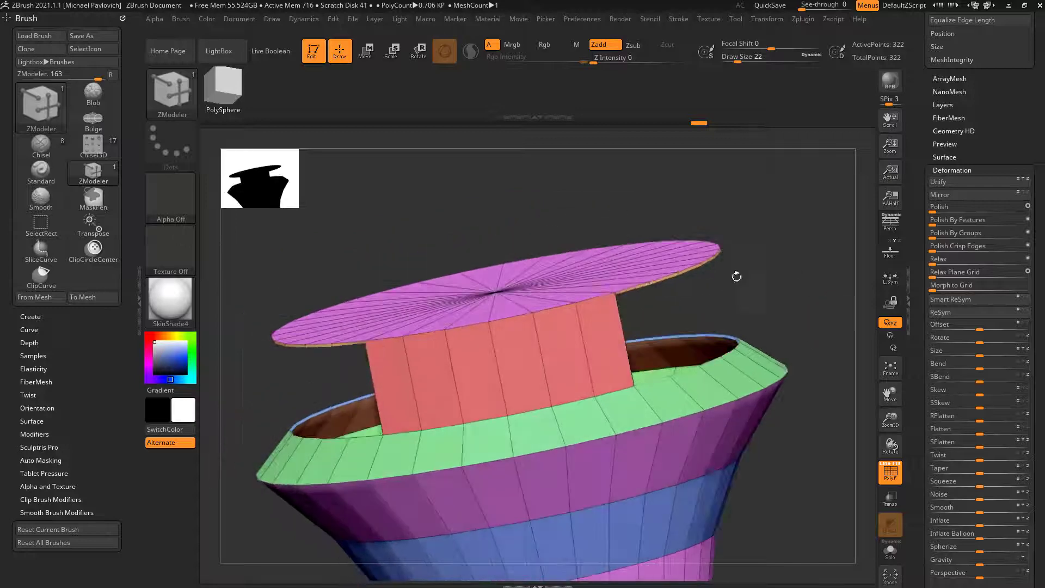
drag(677, 287, 699, 304)
click(626, 280)
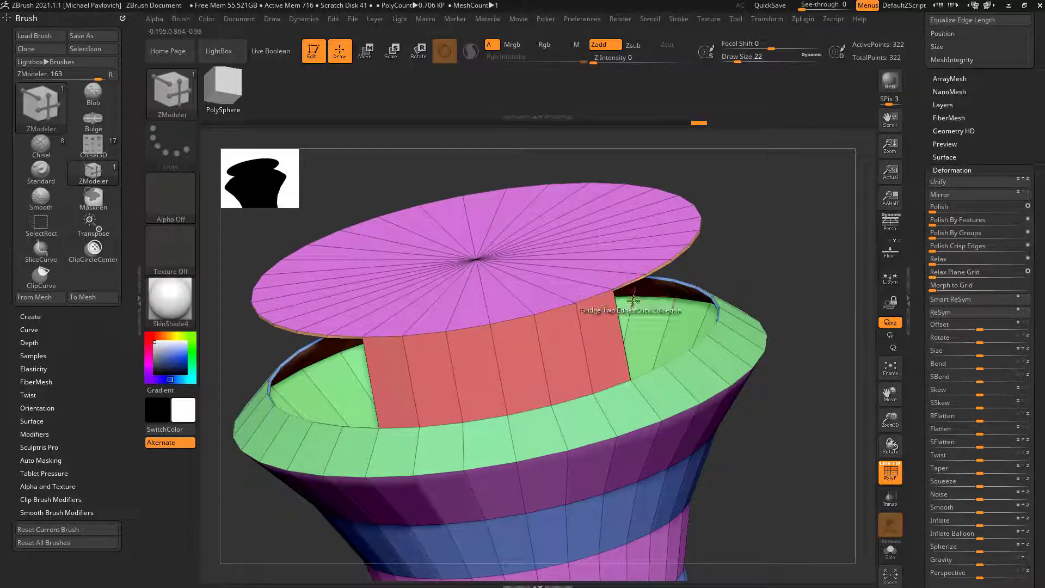
click(649, 373)
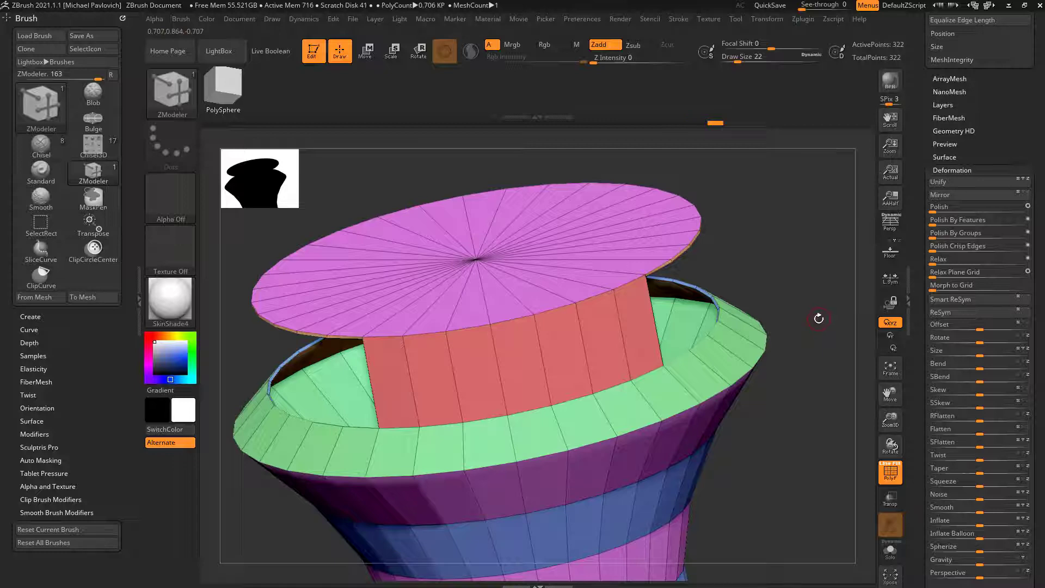
- Turn off the Dynamic Subdiv preview to return to the single-sided mesh
drag(919, 144, 921, 354)
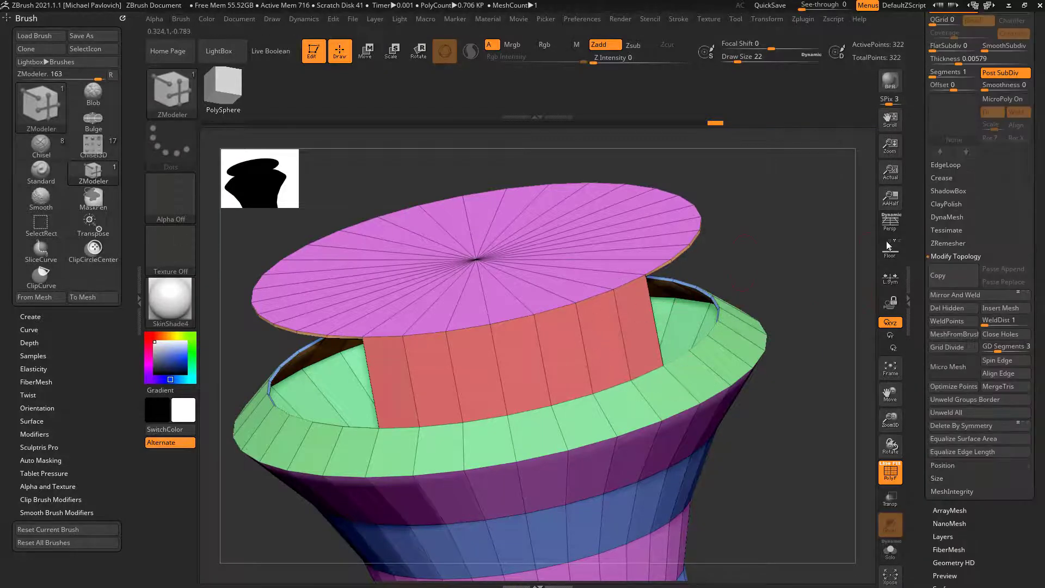
drag(919, 245, 921, 312)
click(952, 205)
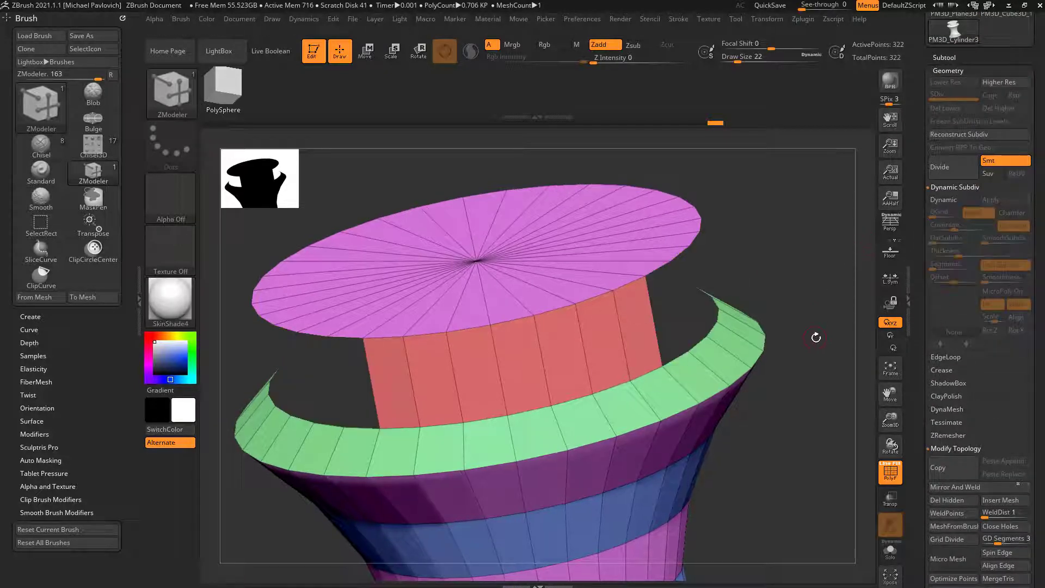
mouse_move(821, 284)
mouse_down()
mouse_move(803, 249)
mouse_move(828, 250)
mouse_move(805, 282)
mouse_move(845, 264)
mouse_move(840, 257)
mouse_move(801, 285)
mouse_up()
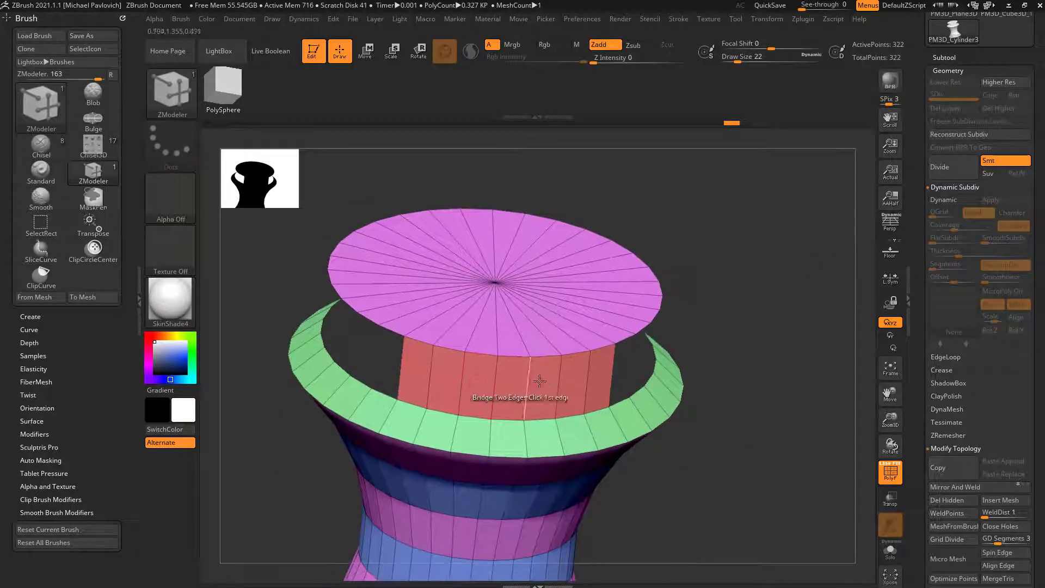
mouse_move(730, 307)
mouse_down()
mouse_move(716, 281)
mouse_move(742, 293)
mouse_up()
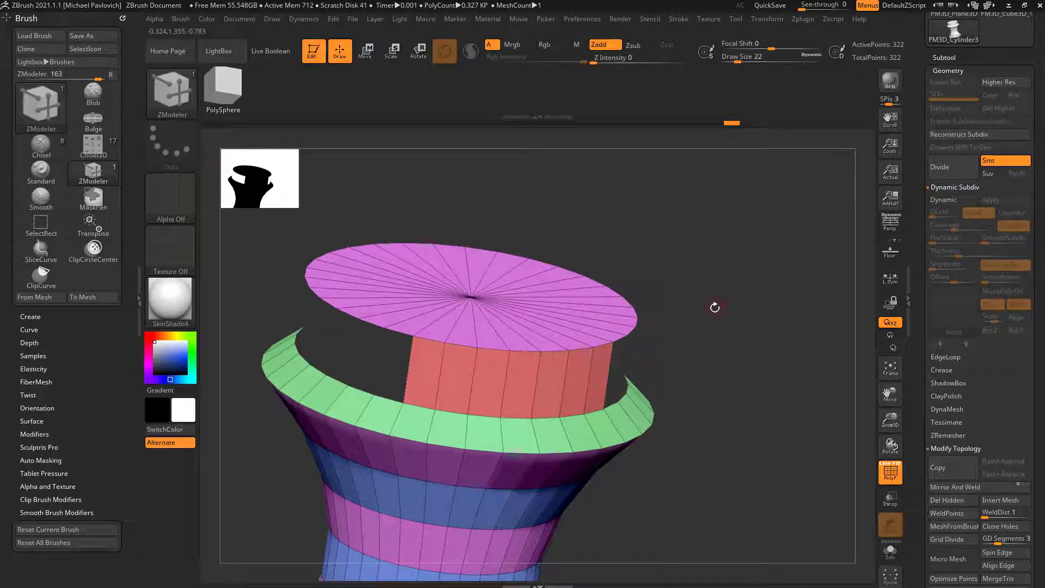
- Set the polygon action to QMesh and mark all polygons of the bridged wall with the temporary white polygroup
key(space)
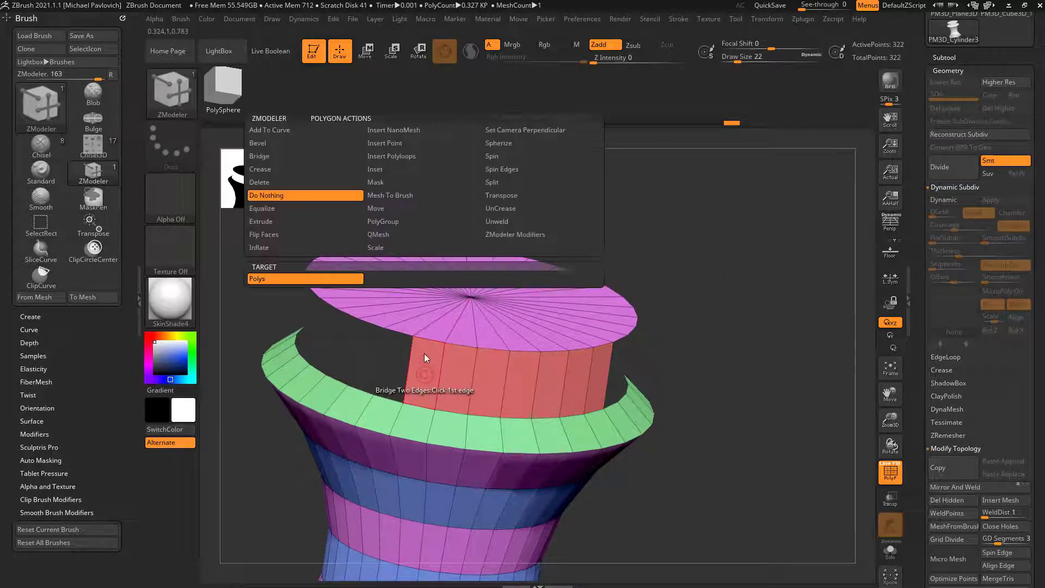
click(395, 237)
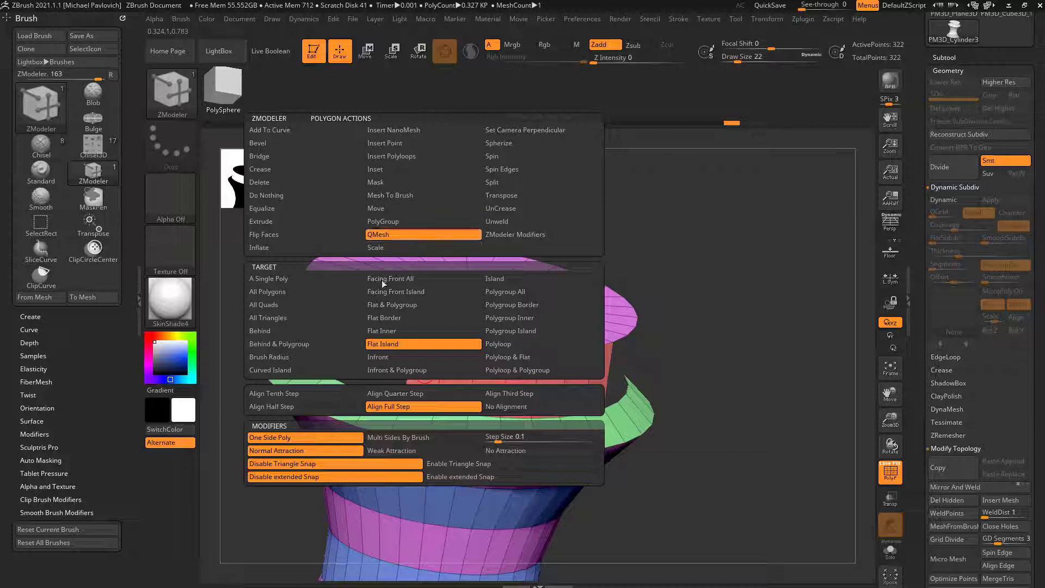
click(424, 311)
drag(403, 373, 593, 378)
- Delete the marked wall polygons using the Delete polygon action with the A Single Poly target
key(space)
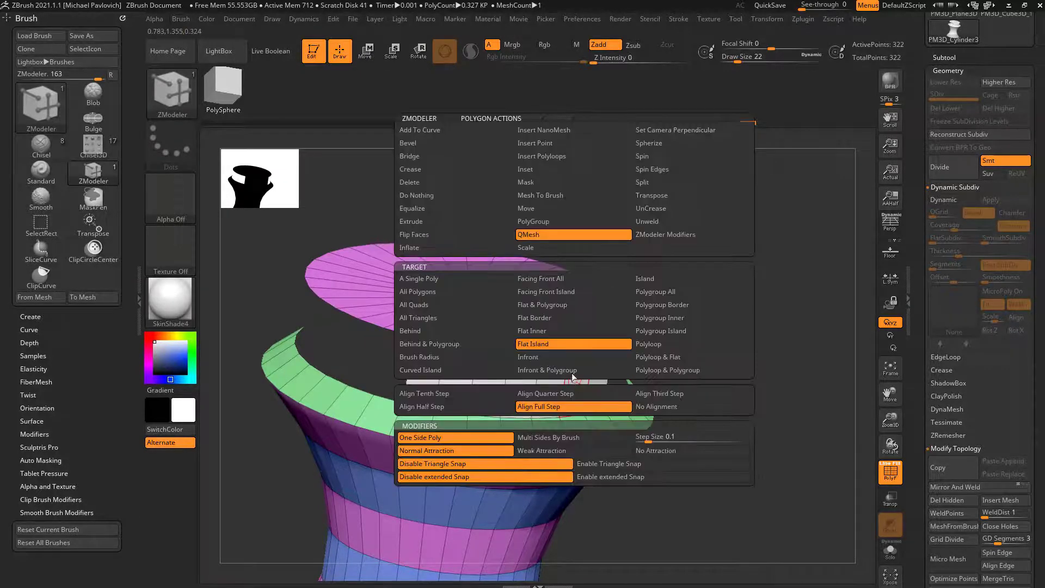
click(435, 183)
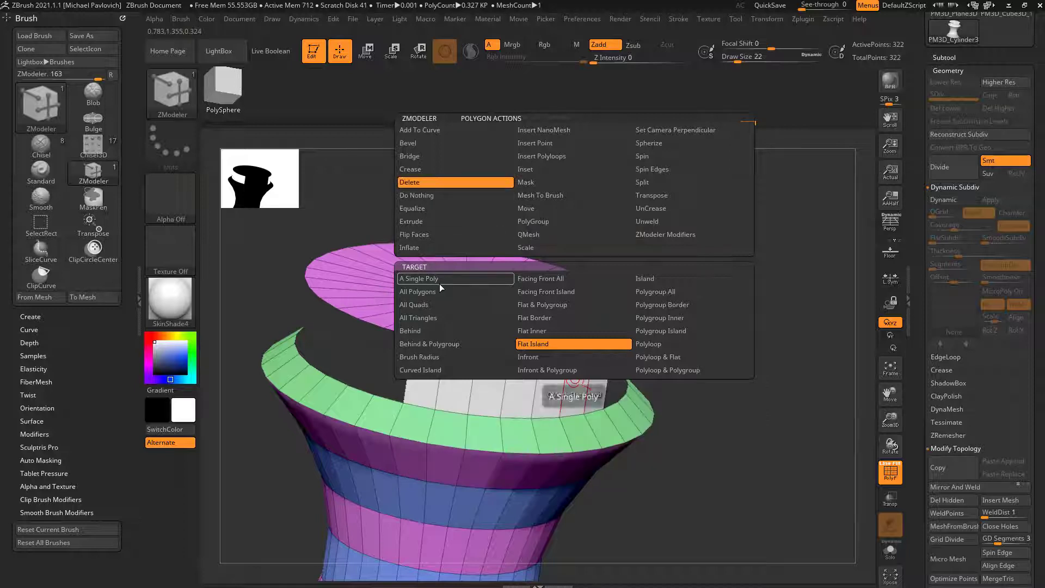
click(418, 279)
click(521, 383)
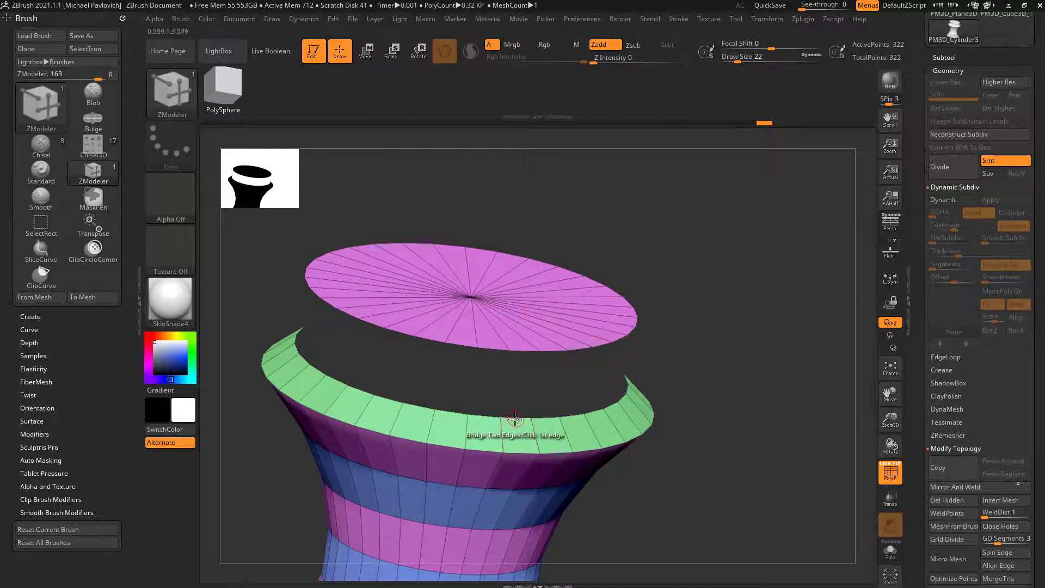
- Set the Bridge edge action's target to Two Holes
key(space)
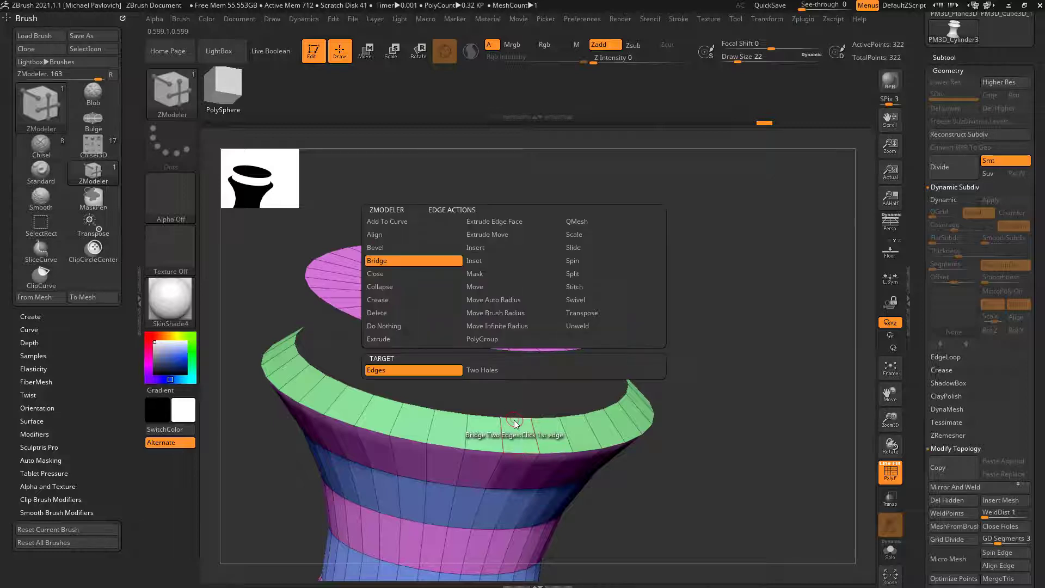
click(478, 372)
drag(656, 345, 713, 272)
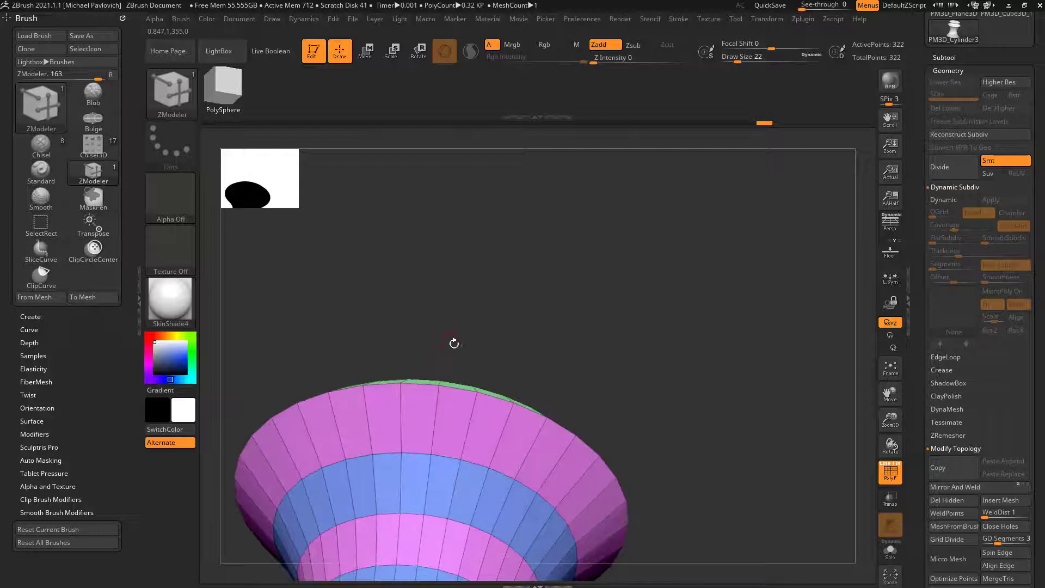
drag(454, 343, 599, 354)
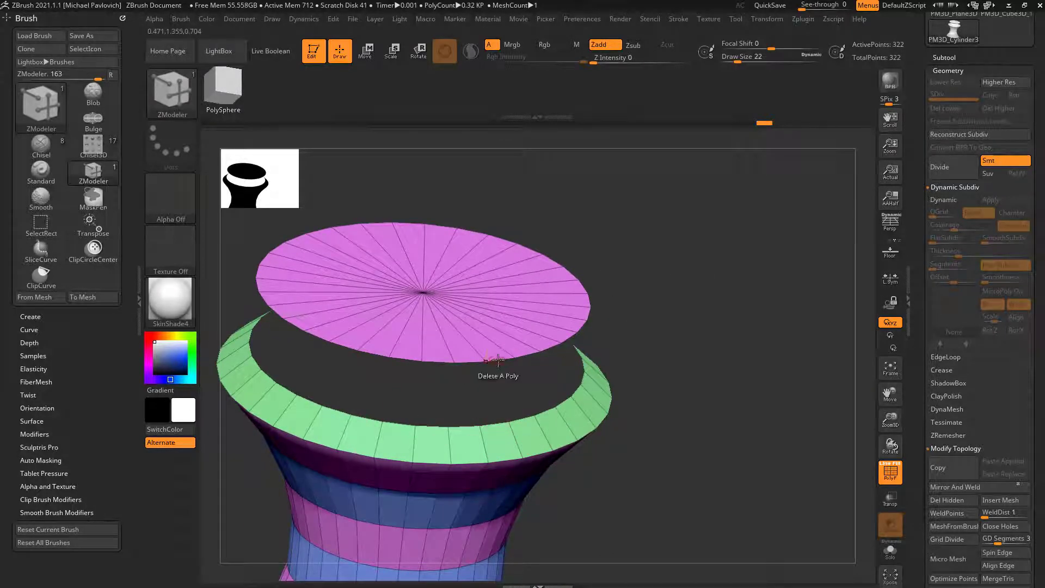
- Bridge the rim's hole to the floating disc's border with a closed straight wall divided into two polygon rows
drag(498, 360, 664, 334)
key(ctrl+z)
click(489, 427)
click(454, 363)
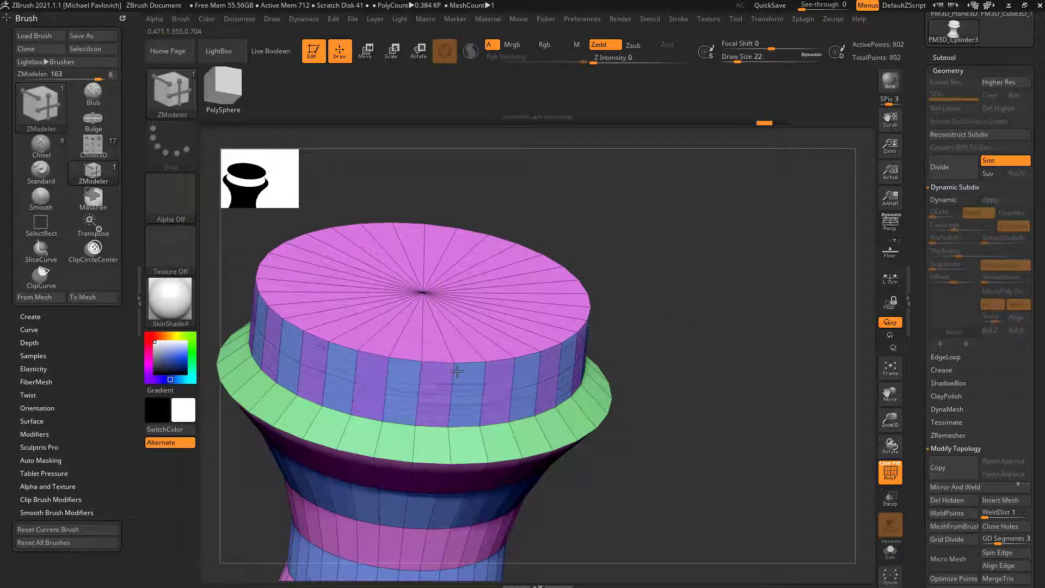
right_click(452, 358)
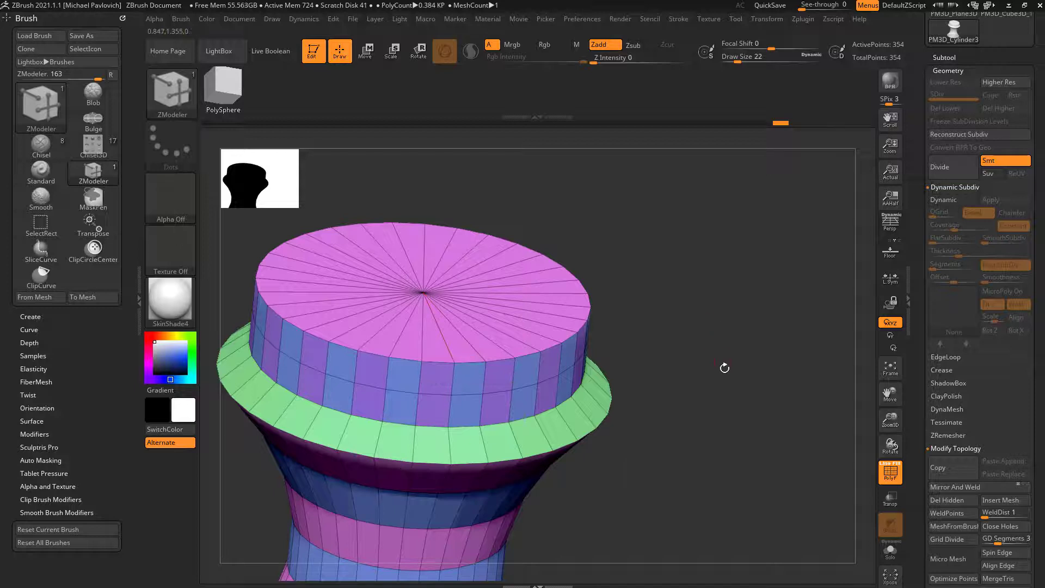
- Switch the active tool from the bridged cylinder to the PolyMesh3D_1 mesh
alt+drag(723, 367, 671, 292)
drag(919, 250, 918, 395)
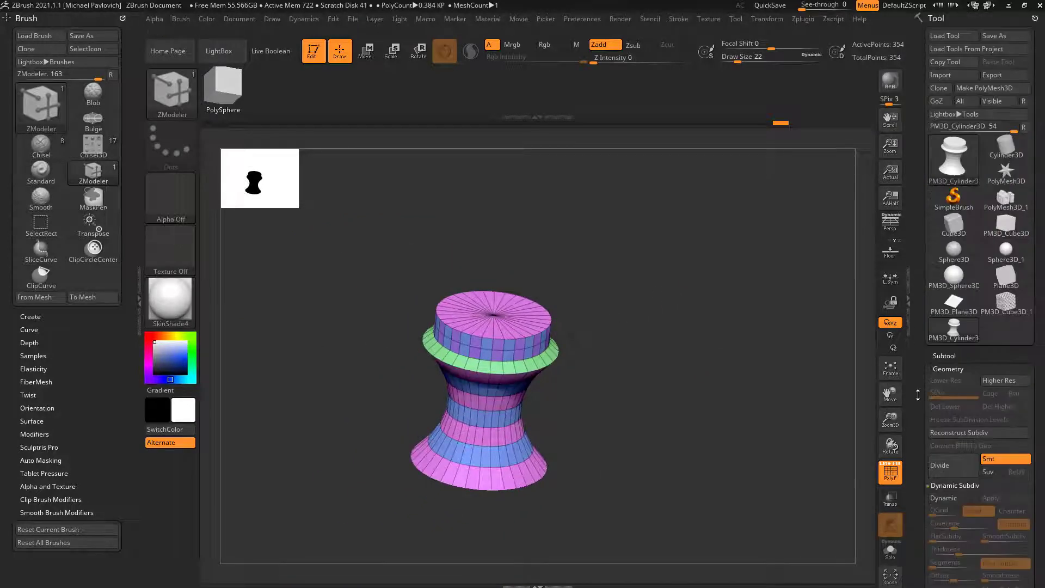
click(995, 200)
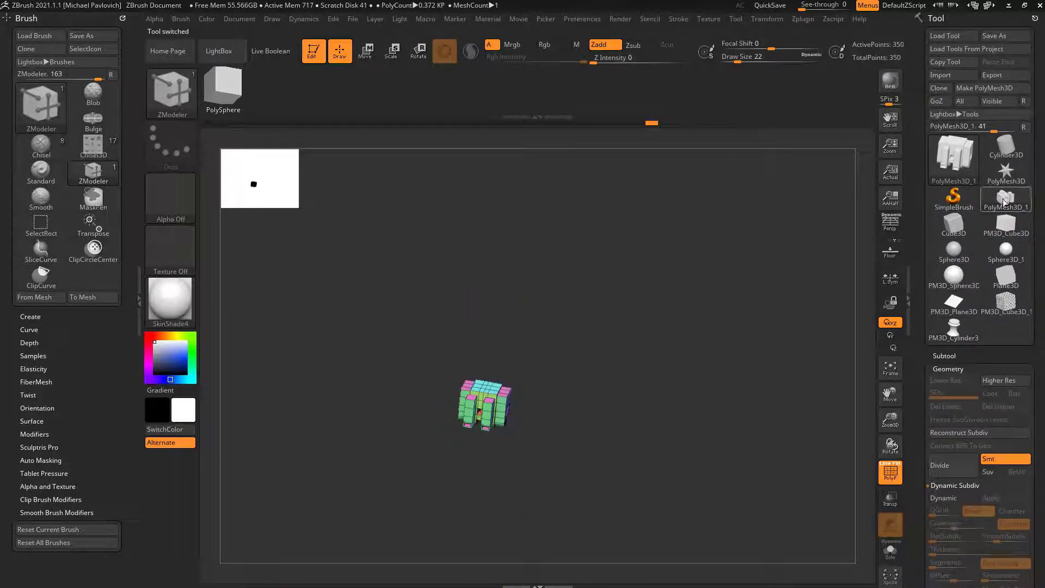
alt+drag(723, 273, 793, 367)
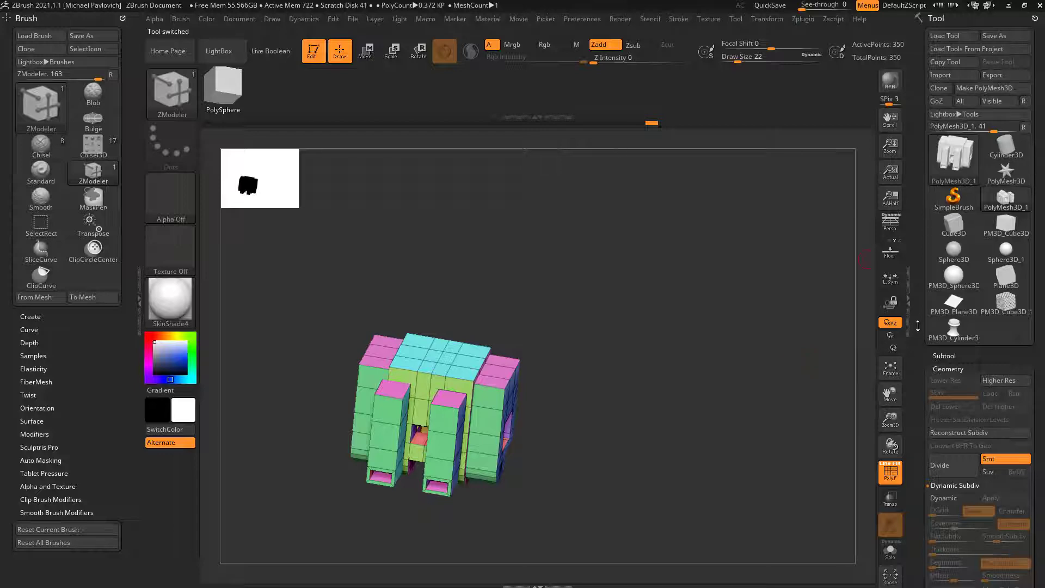
- Initialize the PolyMesh3D_1 mesh as a QCube with X, Y and Z resolution of 2
scroll(948, 281, down, 15)
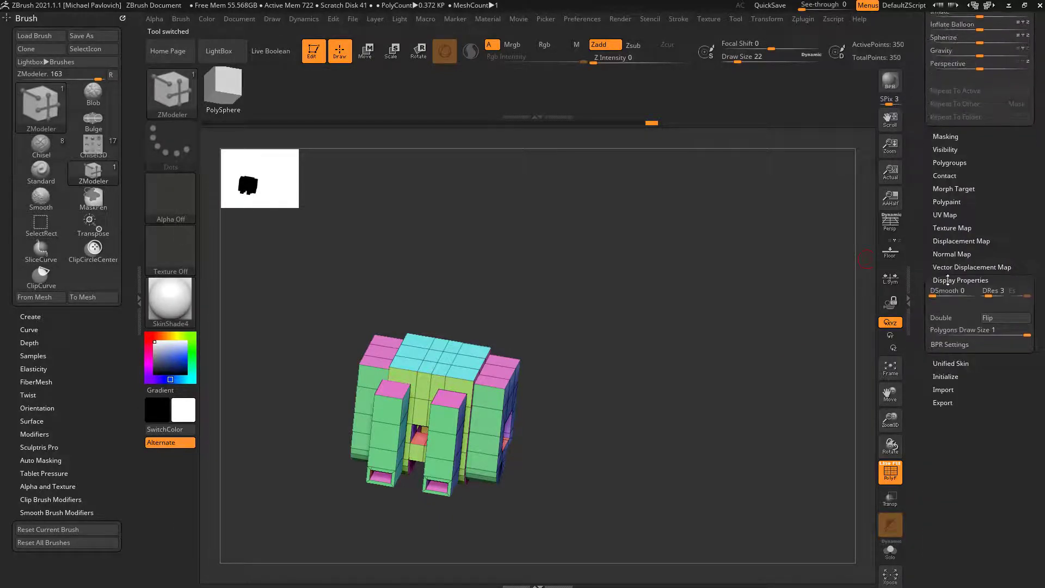
key(shift)
click(948, 280)
click(945, 306)
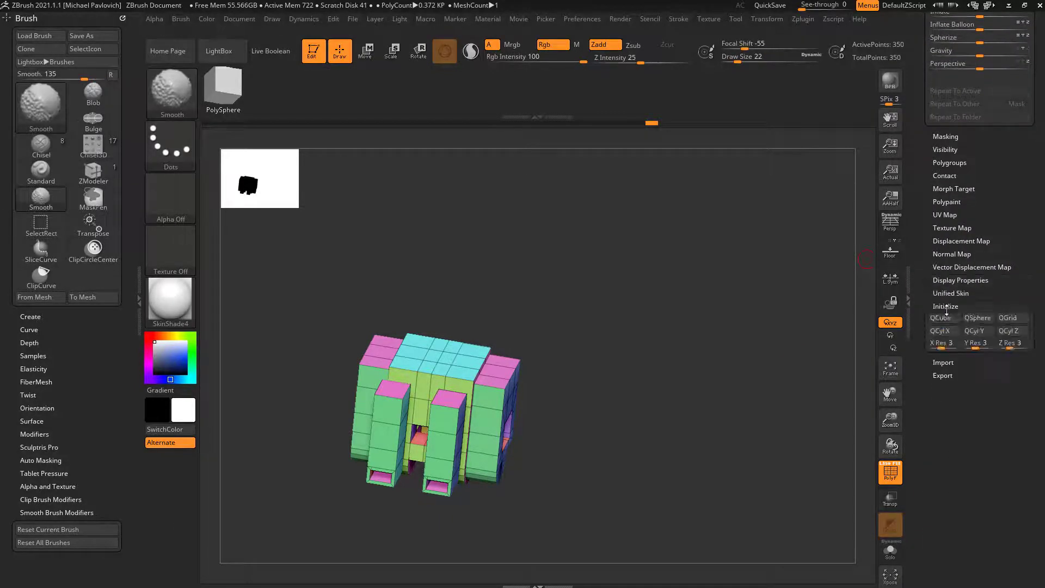
click(942, 319)
ctrl+right_drag(695, 360, 703, 387)
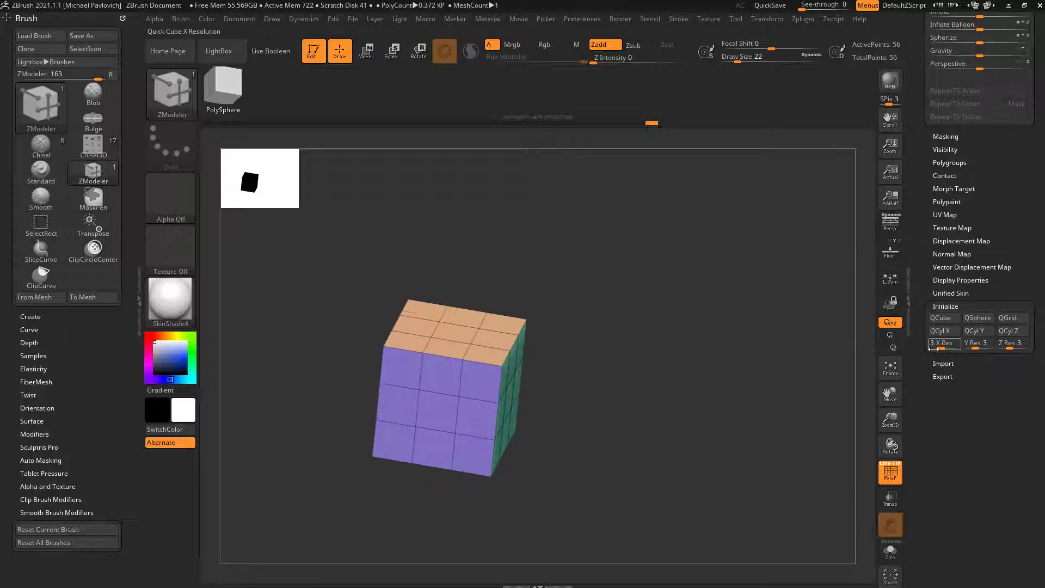
click(943, 344)
text(2)
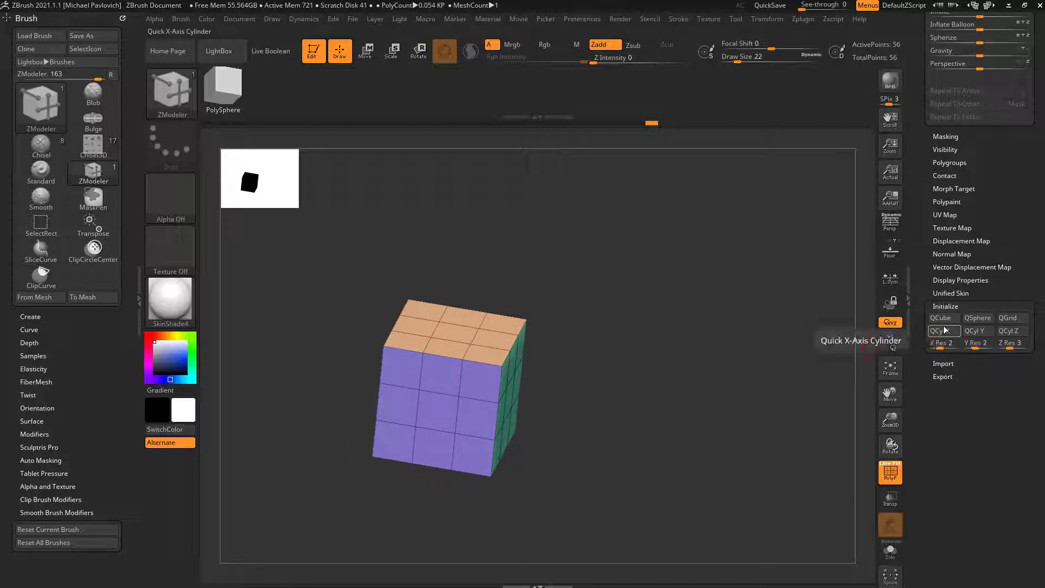
key(Return)
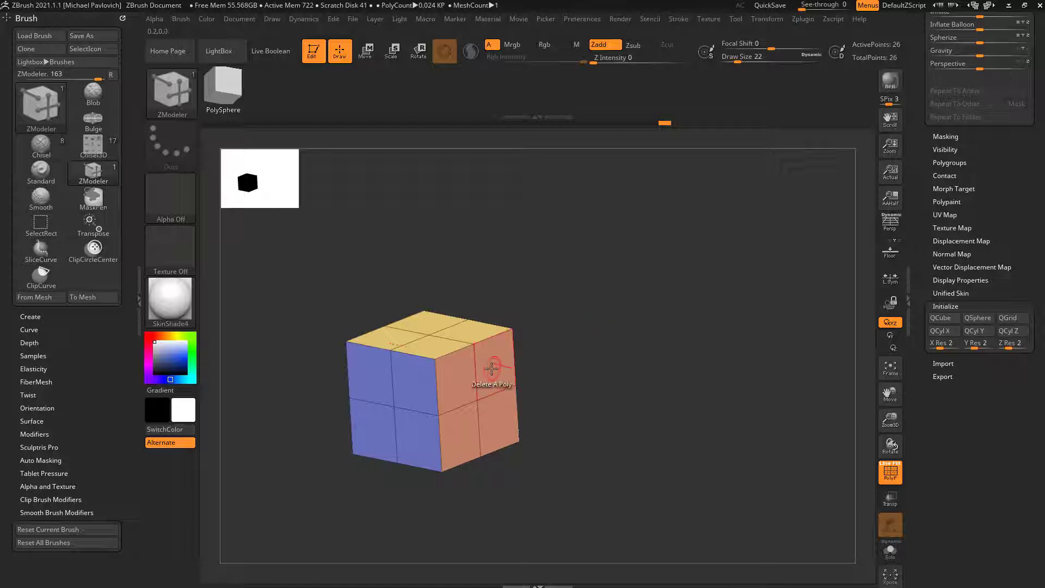
- Mark the cube's side face with the temporary polygroup and extrude it two polygon rows using QMesh with the Polygroup All target
mouse_move(538, 351)
right_down()
mouse_move(548, 359)
mouse_move(517, 370)
right_up()
mouse_move(471, 385)
alt+mouse_down()
mouse_move(459, 377)
mouse_move(466, 386)
alt+mouse_up()
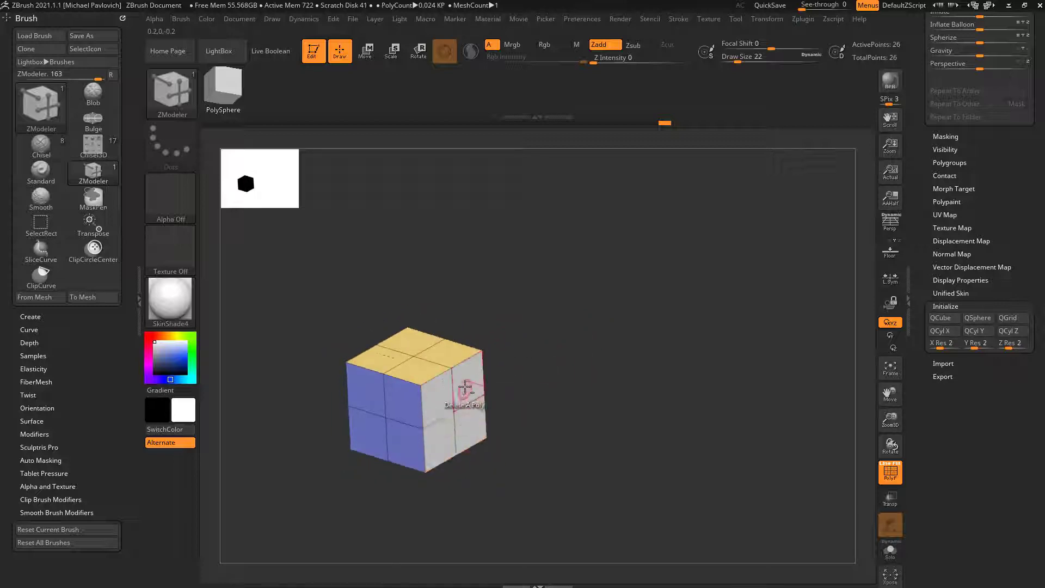
key(space)
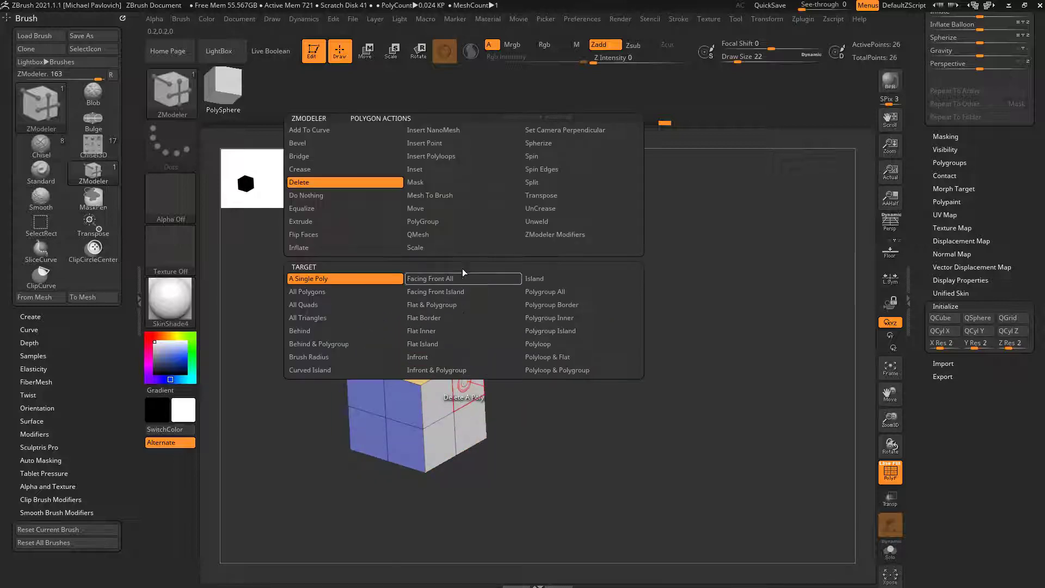
click(437, 234)
click(544, 297)
drag(475, 382, 615, 397)
right_drag(616, 397, 496, 386)
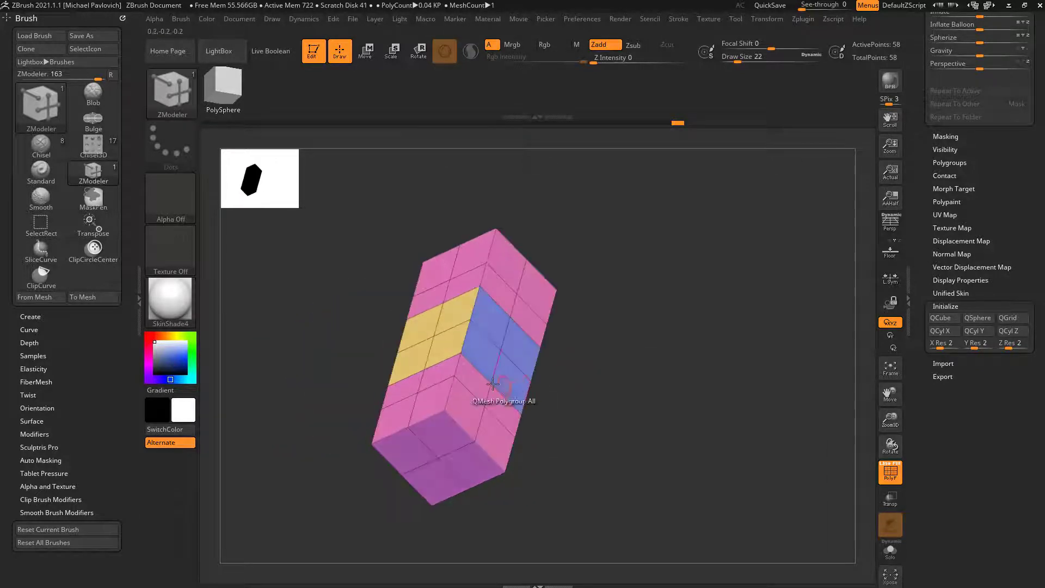
- Mark further side polygons of the elongated block and extrude them outward with the same QMesh action
mouse_move(468, 412)
alt+mouse_down()
mouse_move(466, 379)
mouse_move(494, 438)
alt+mouse_up()
drag(475, 382, 665, 374)
right_drag(664, 373, 697, 353)
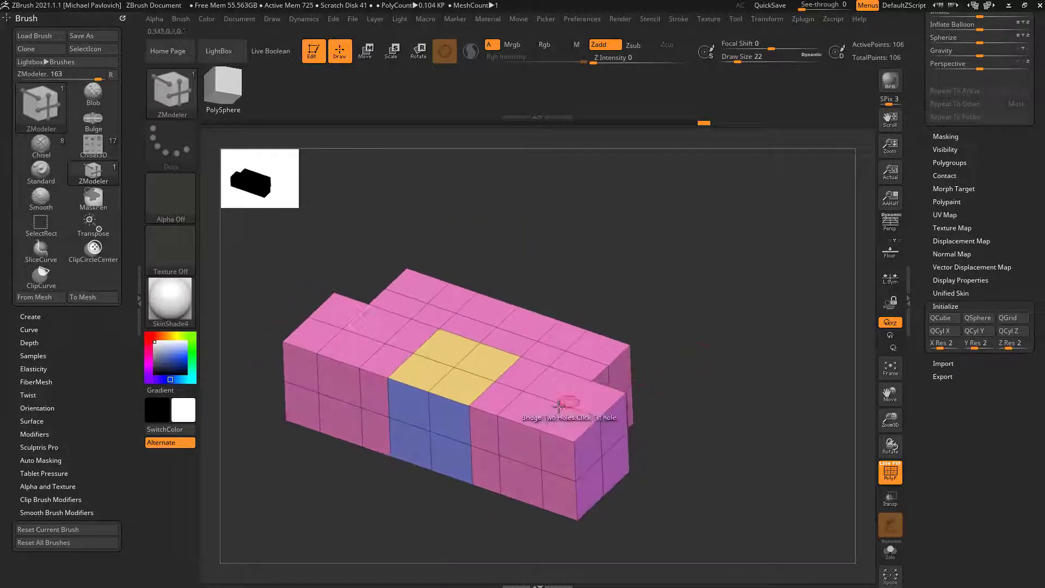
- Cut two holes in the block's upper face, one on each side of the yellow polygroup, using Delete with the A Single Poly target
key(space)
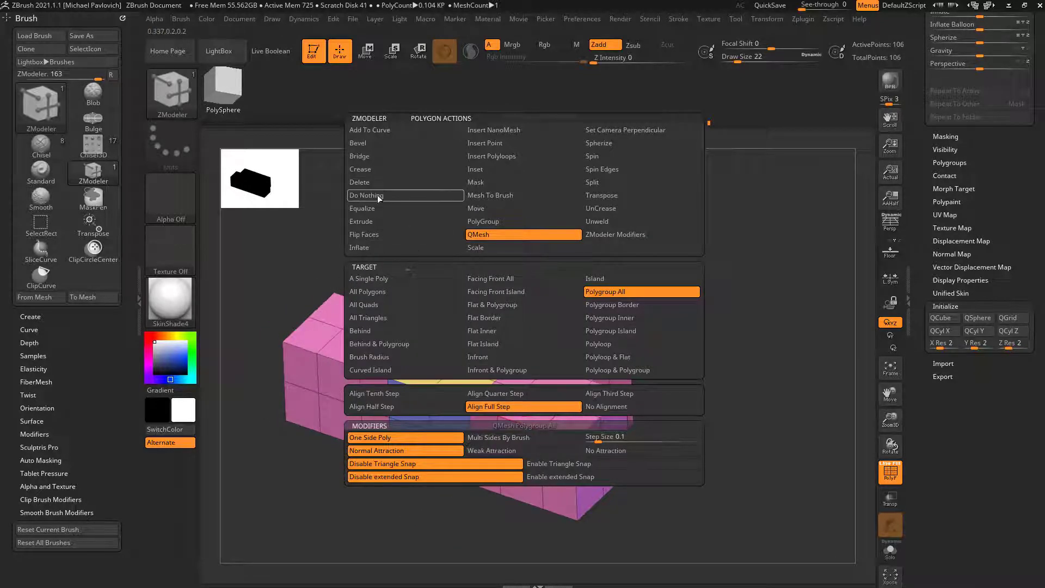
click(362, 182)
click(414, 279)
click(533, 407)
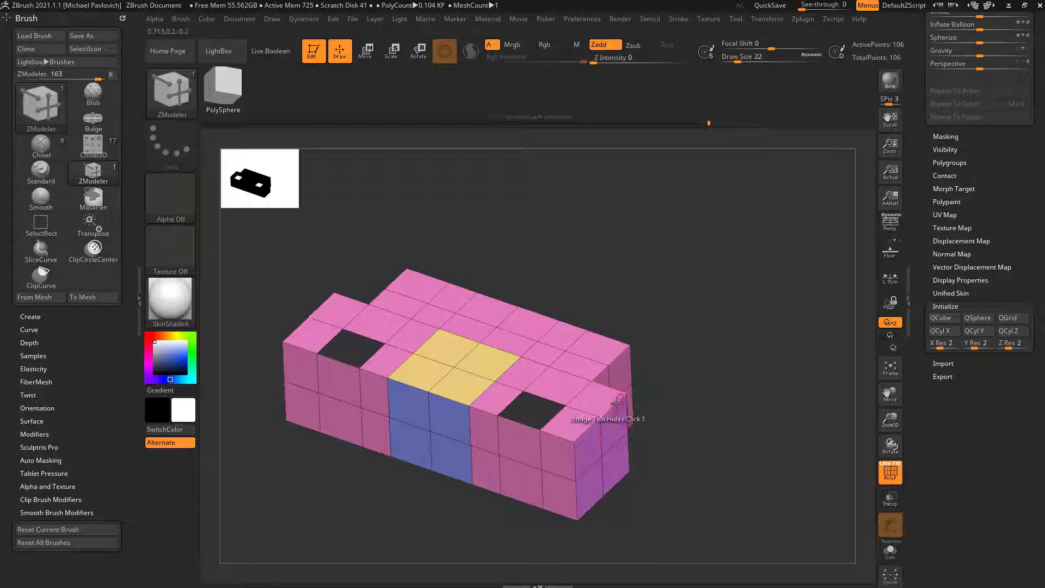
- Try to bridge the two square holes with a Spline arch using the Two Holes target, and undo it
key(space)
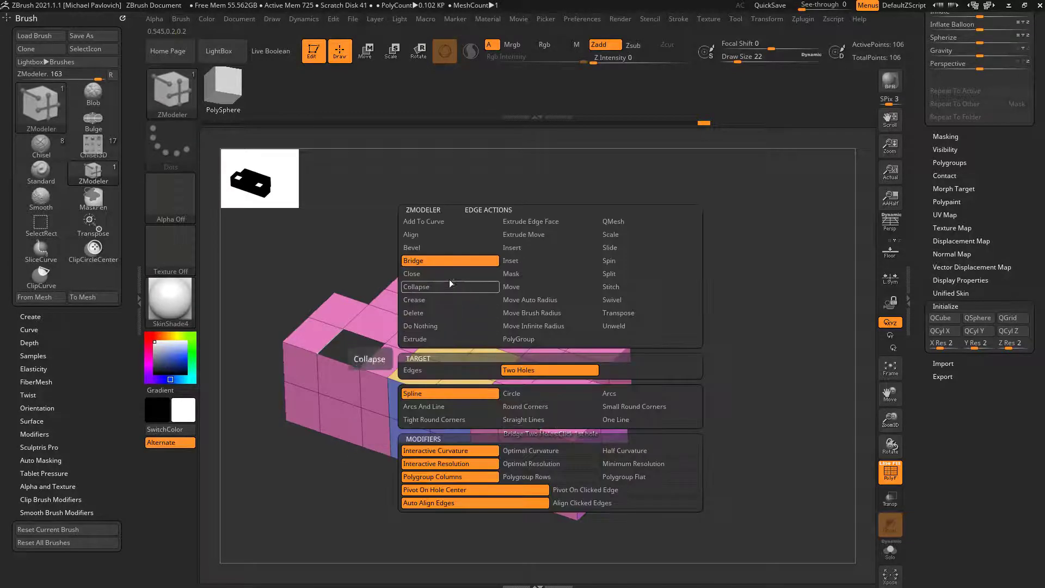
click(525, 371)
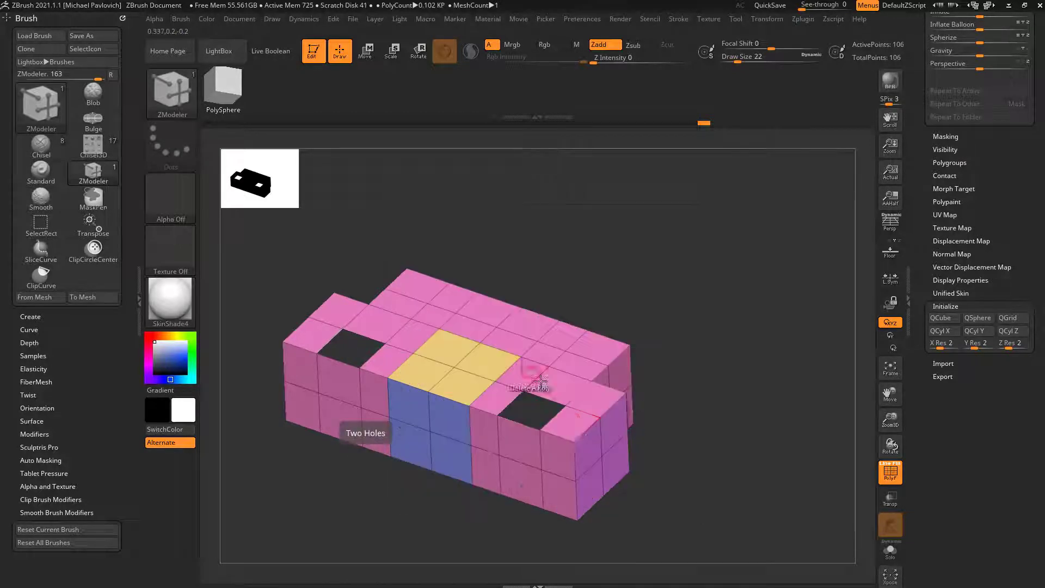
click(533, 414)
drag(377, 354, 519, 318)
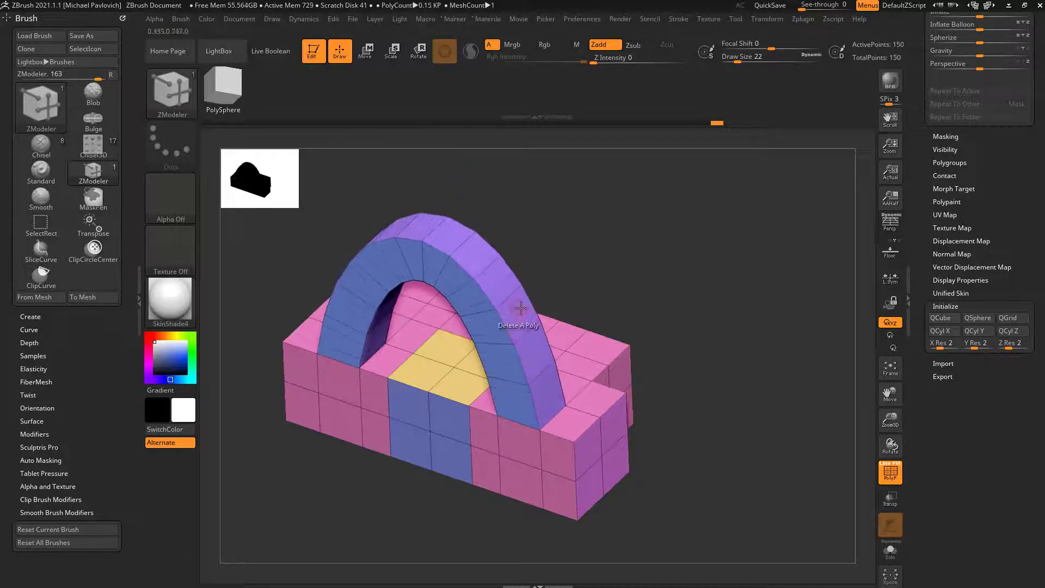
key(ctrl+z)
- Set the curve type of the Two Holes Bridge edge action to Circle
key(space)
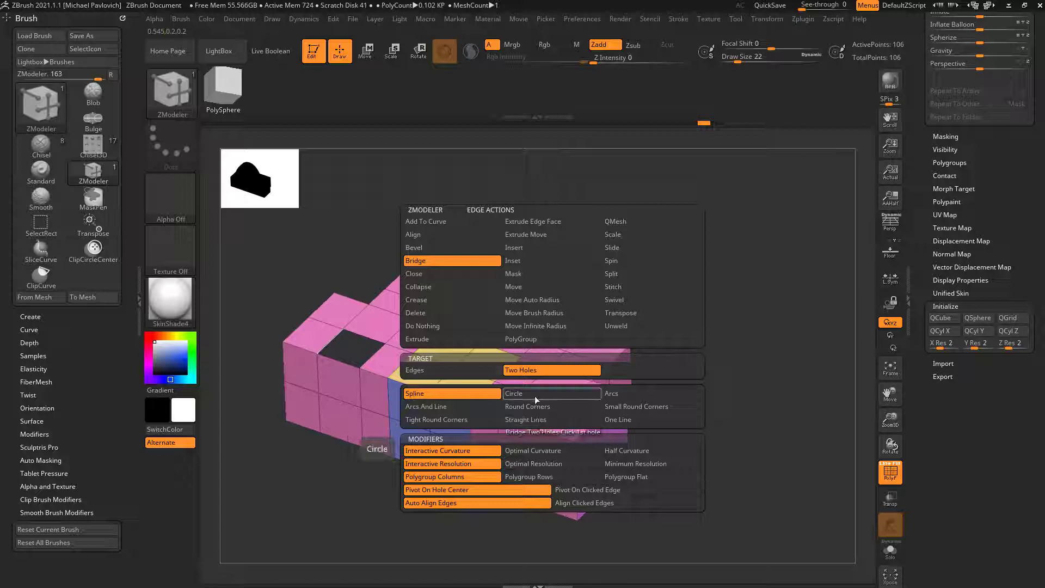
click(535, 396)
click(547, 409)
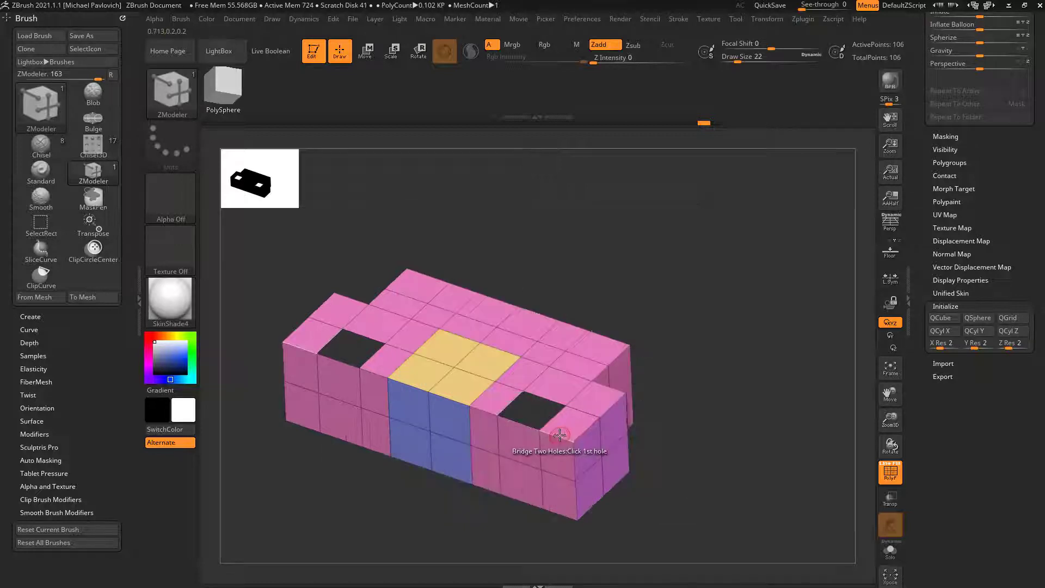
- Try to bridge the two square holes with an interactively shaped Circle arch, and undo it
drag(510, 405, 492, 306)
drag(648, 363, 704, 332)
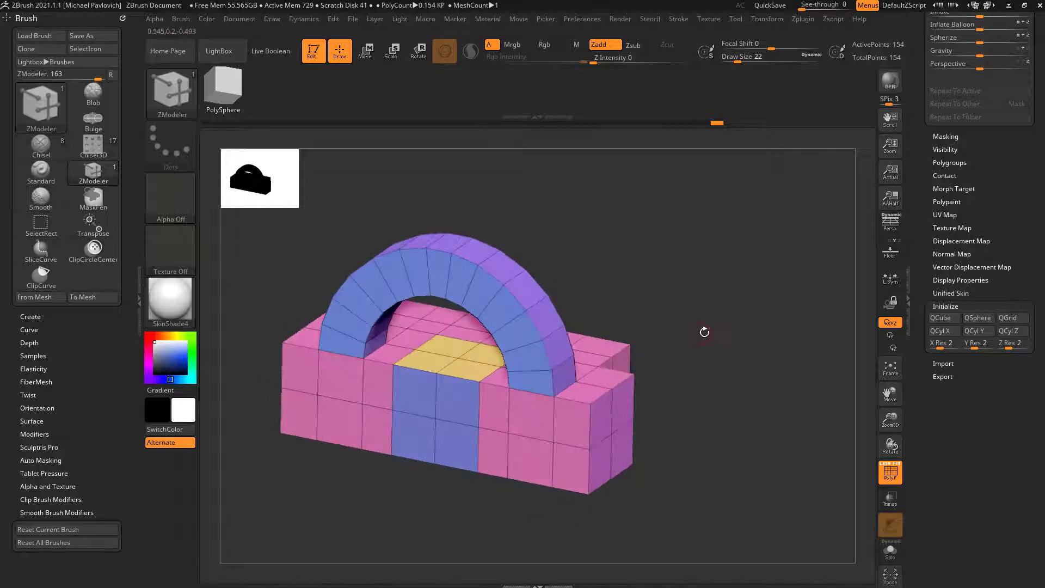
key(ctrl+z)
- Set the Bridge modifiers to Optimal Curvature and Optimal Resolution and join the two square holes with a circular arch
key(space)
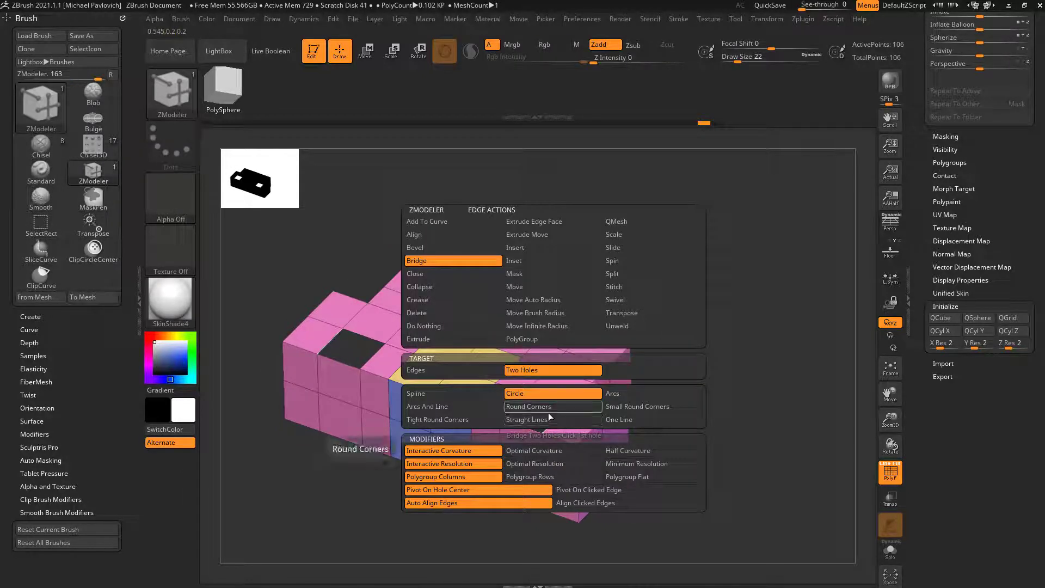
click(554, 452)
click(566, 463)
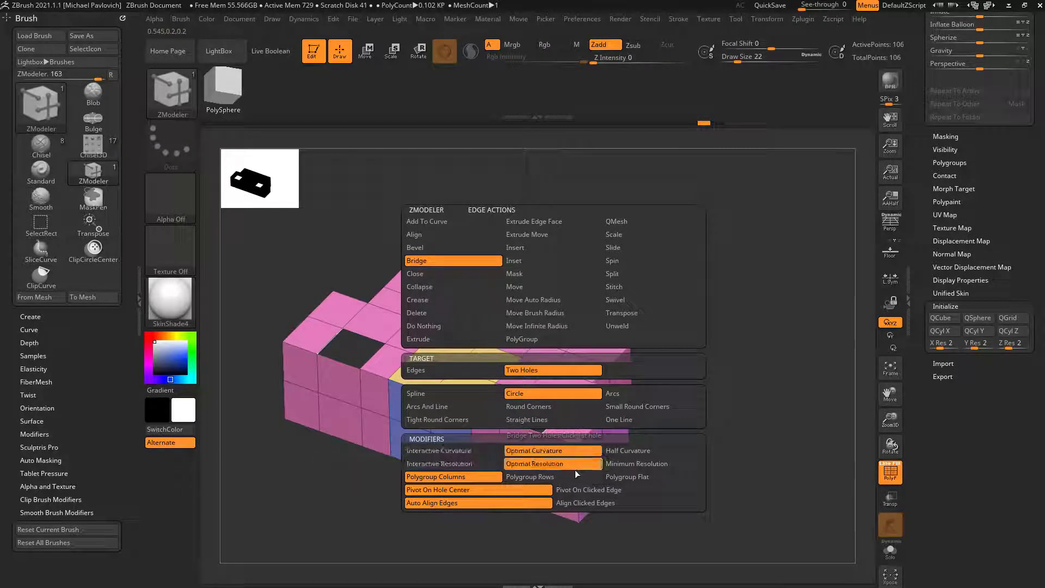
click(554, 419)
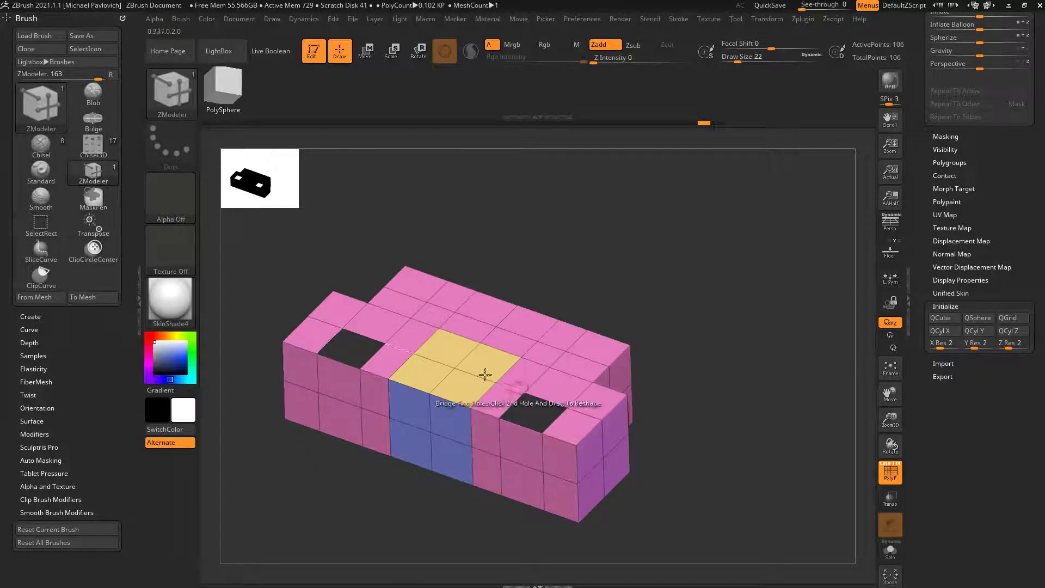
click(354, 349)
drag(366, 541, 401, 510)
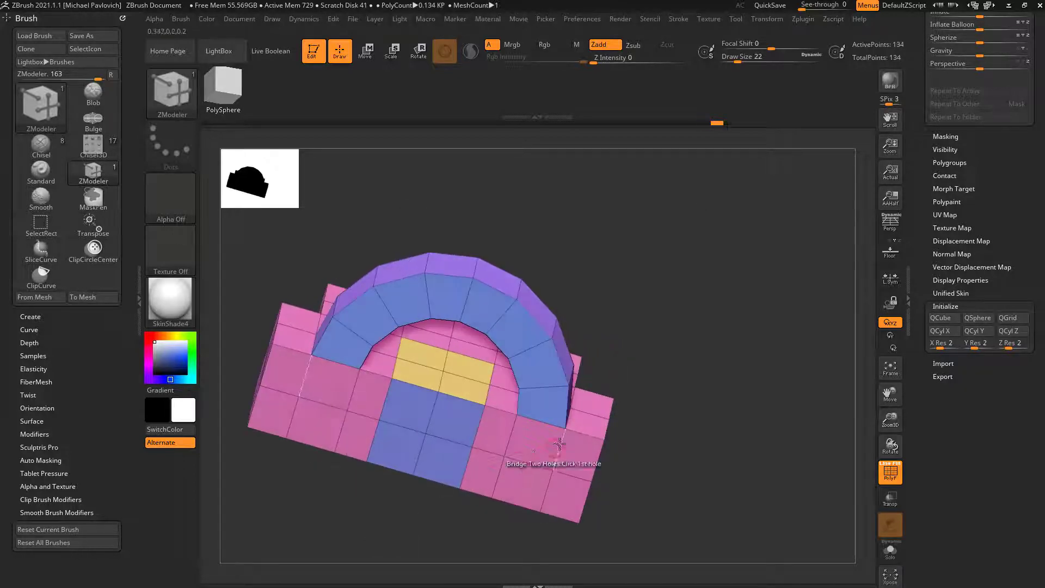
drag(640, 285, 641, 222)
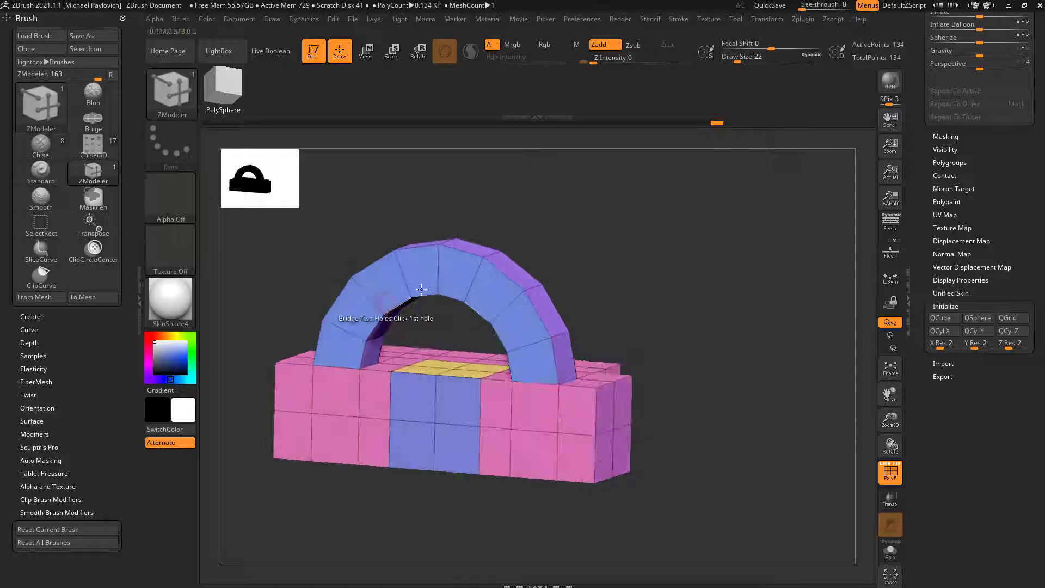
drag(727, 291, 706, 347)
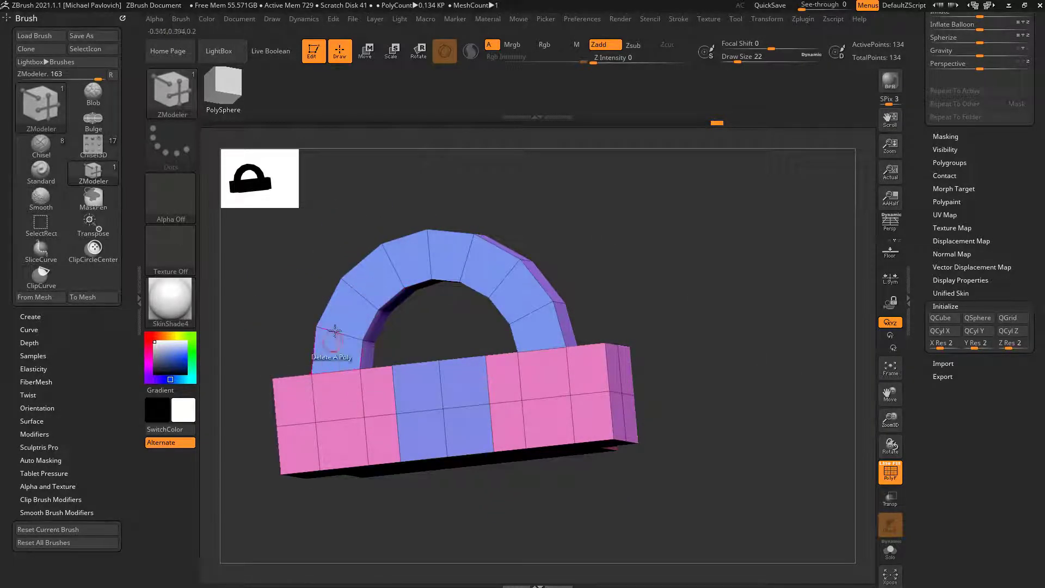
shift+drag(572, 272, 549, 278)
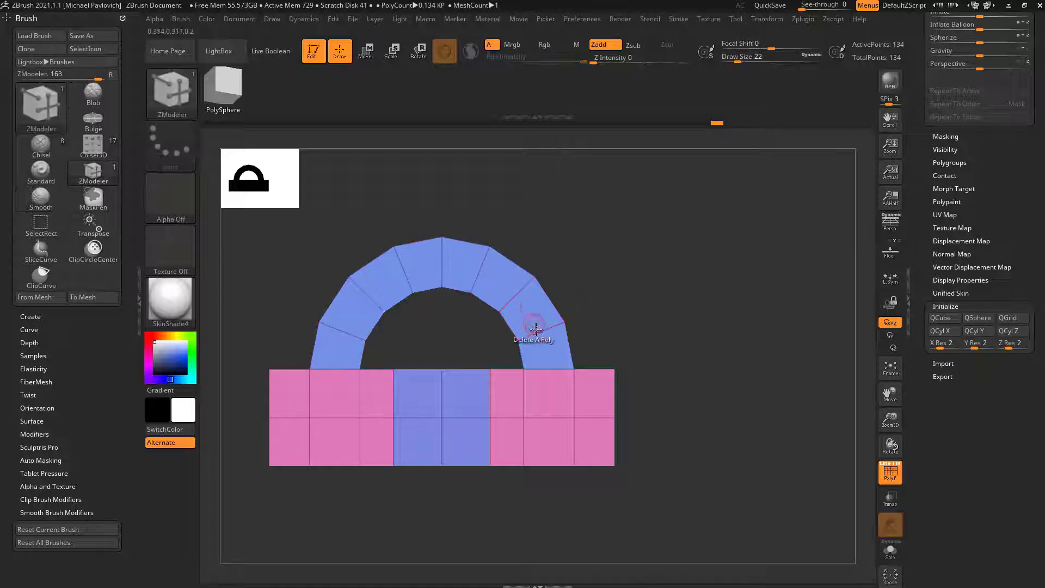
drag(627, 250, 610, 289)
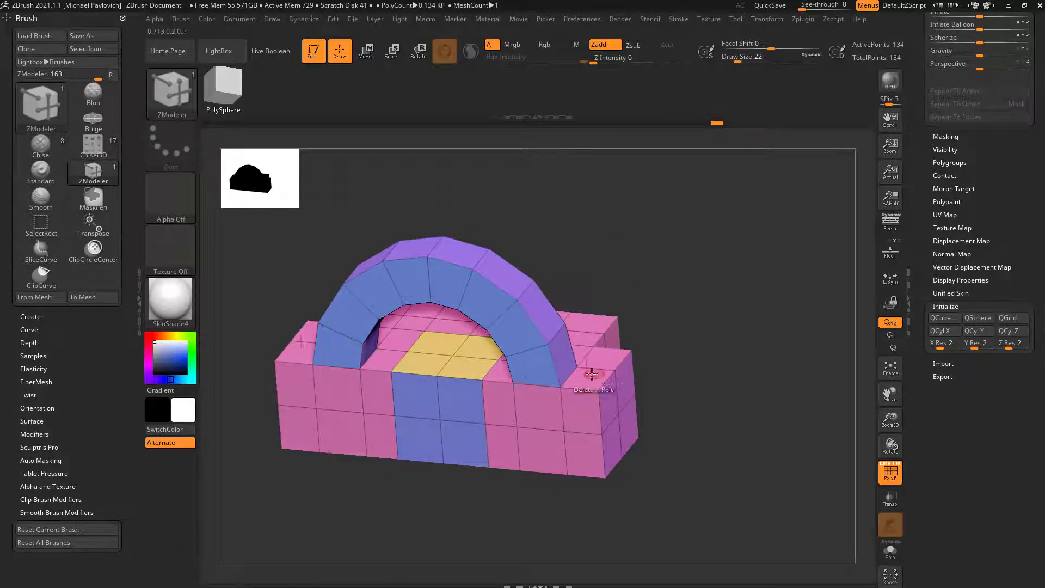
key(space)
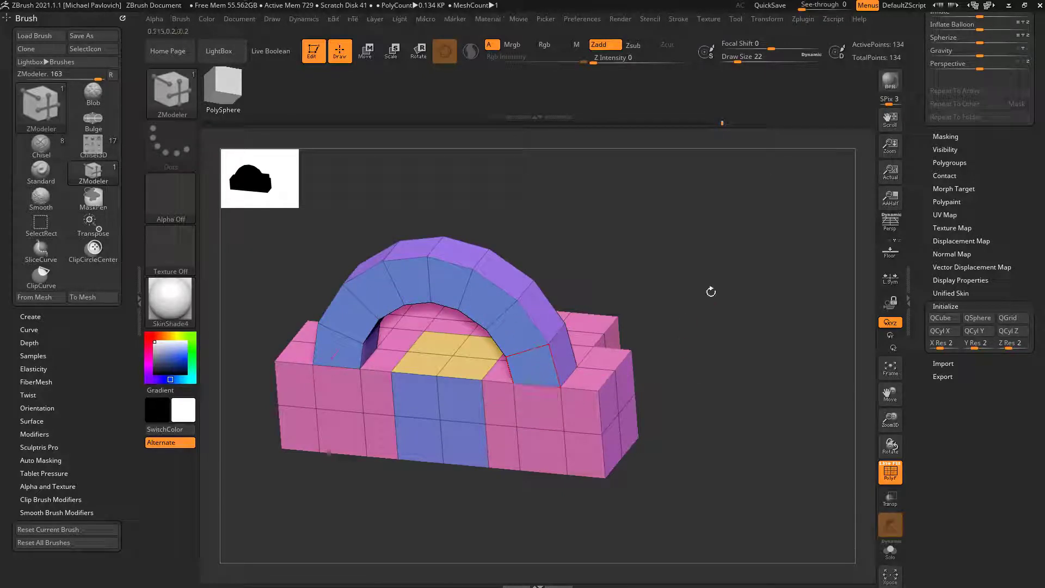
- Switch to the Cylinder3D primitive and convert it to a new PolyMesh3D
scroll(925, 350, up, 5)
click(921, 435)
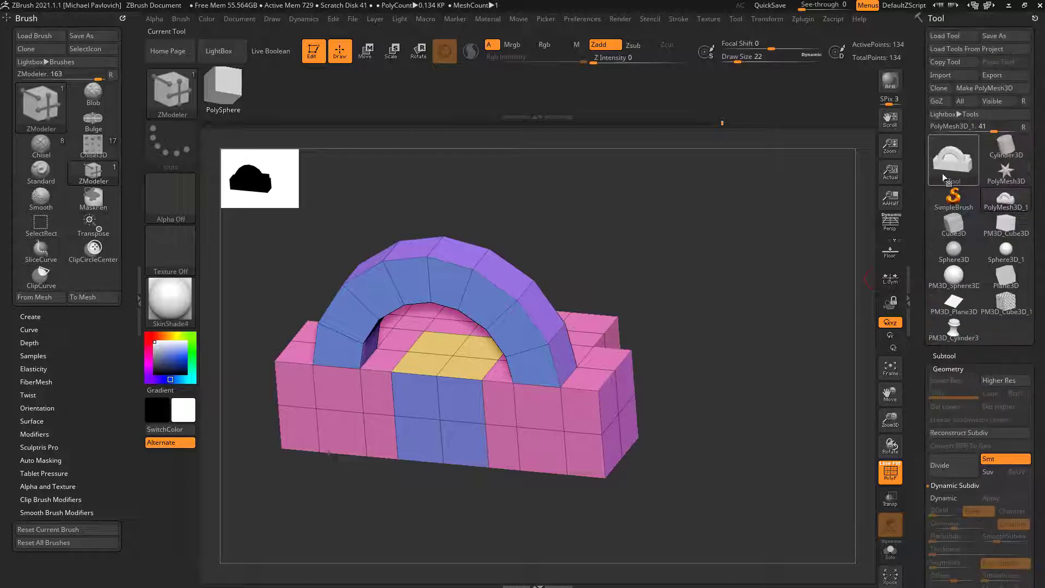
mouse_move(960, 159)
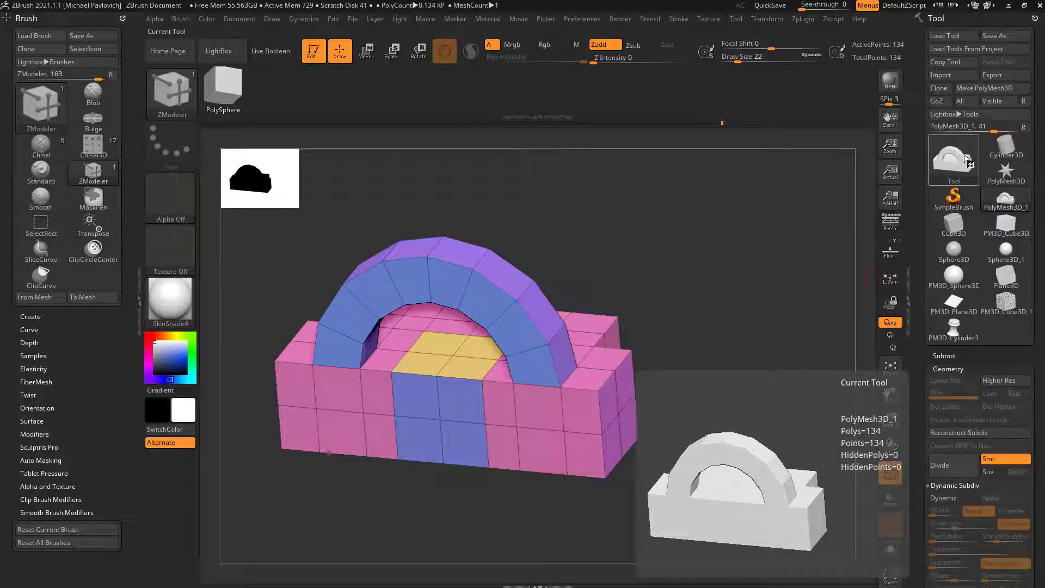
click(1002, 143)
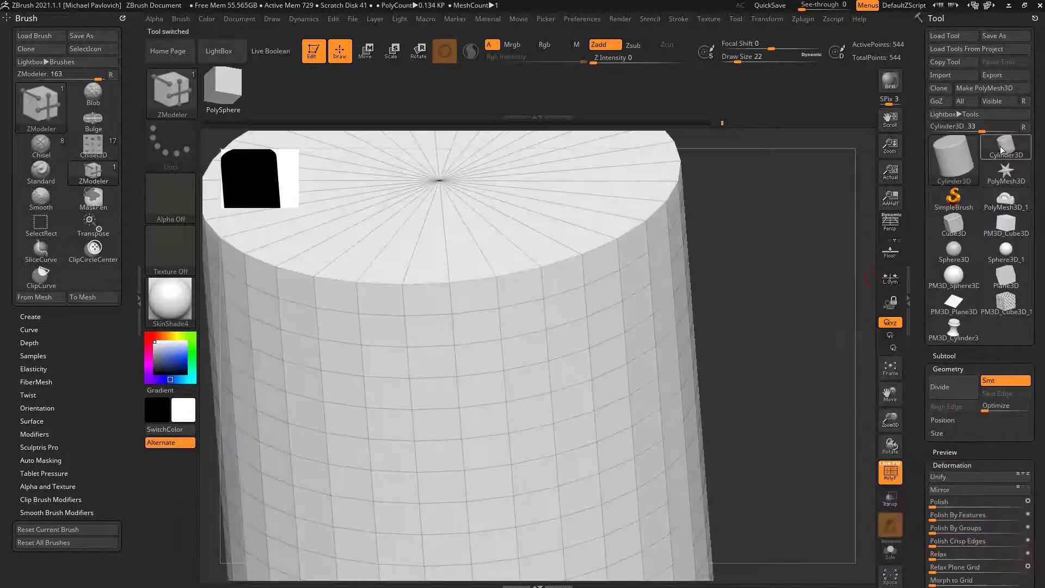
click(990, 89)
key(f)
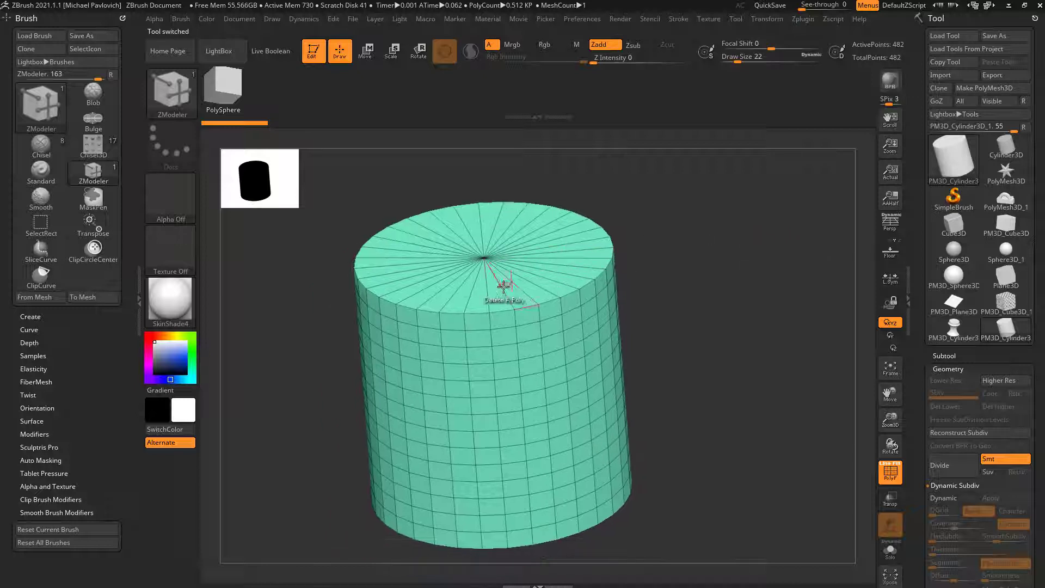
- Set the polygon Delete action to Flat Island and delete the cylinder's fan-shaped top cap
key(space)
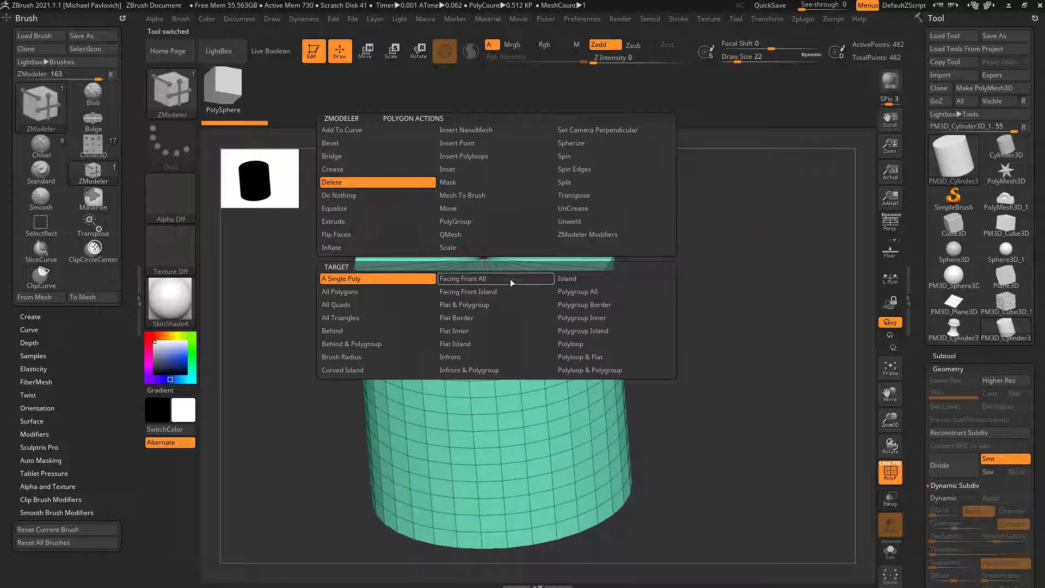
click(503, 336)
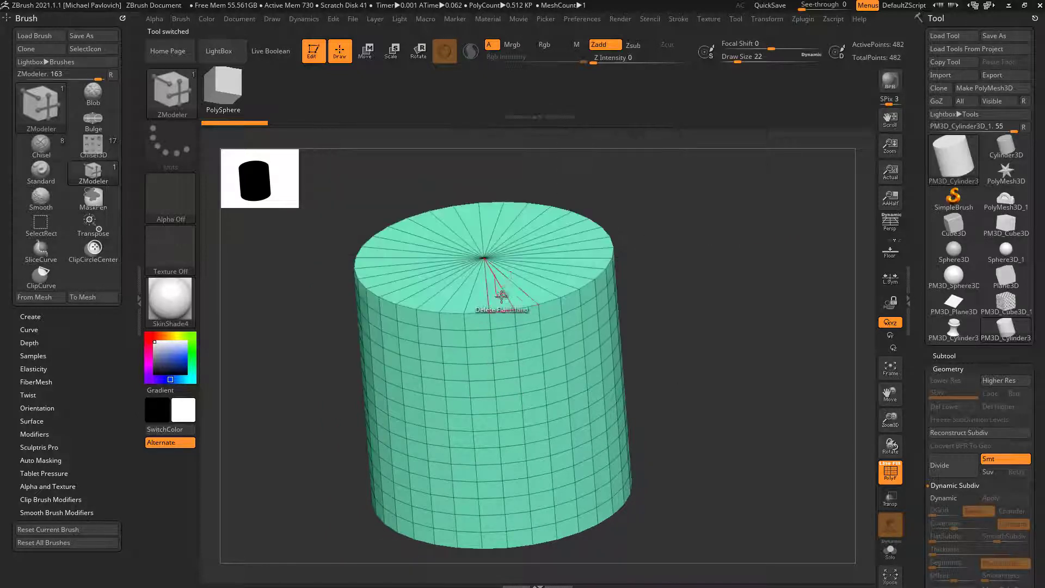
click(519, 307)
- Set the edge action to Close with Concave Hole, try it on the cylinder's open top rim, and undo the fill
key(space)
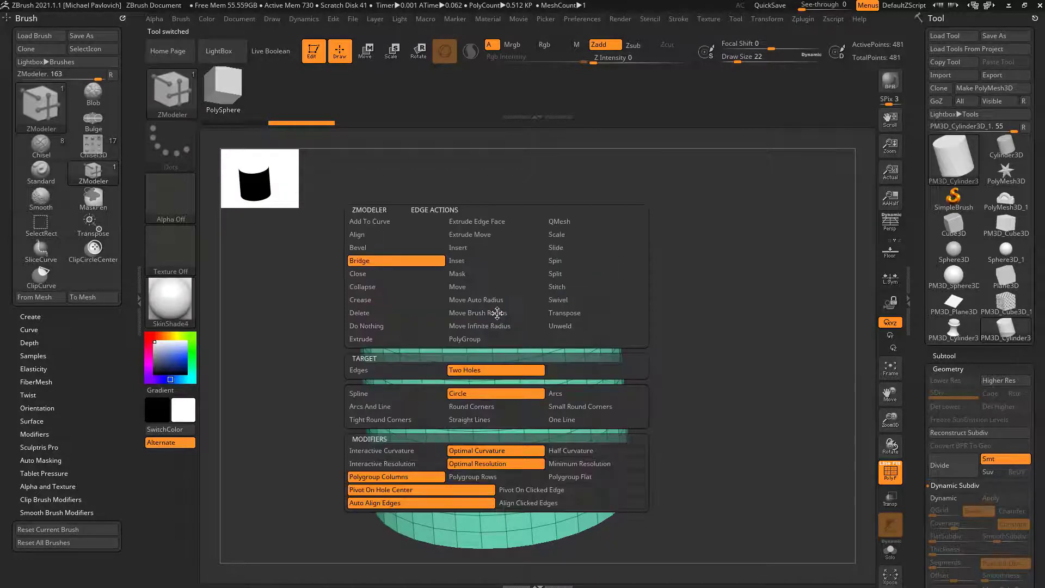
click(402, 275)
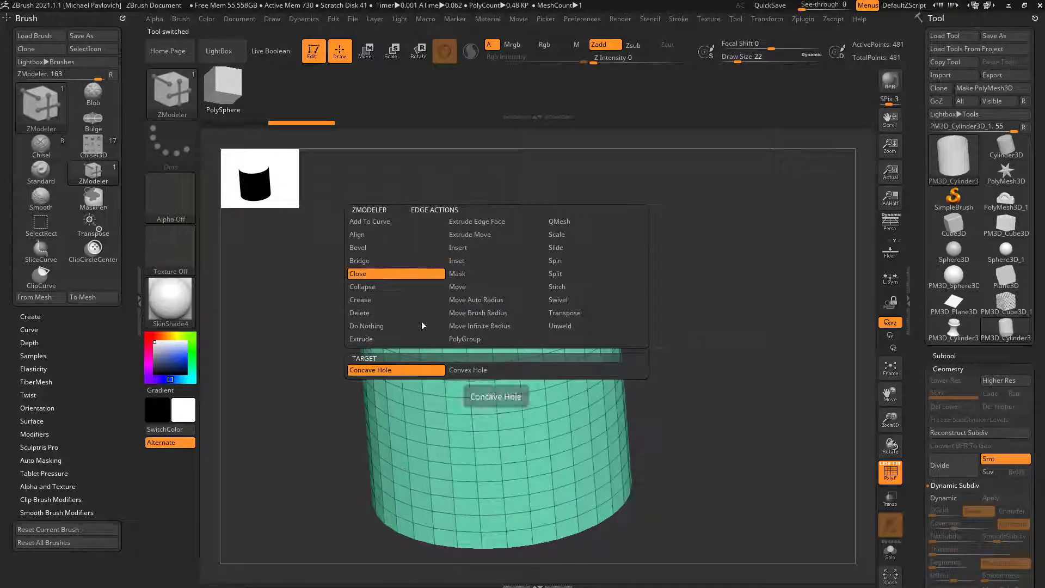
click(400, 371)
click(502, 312)
drag(654, 291, 681, 305)
key(ctrl+z)
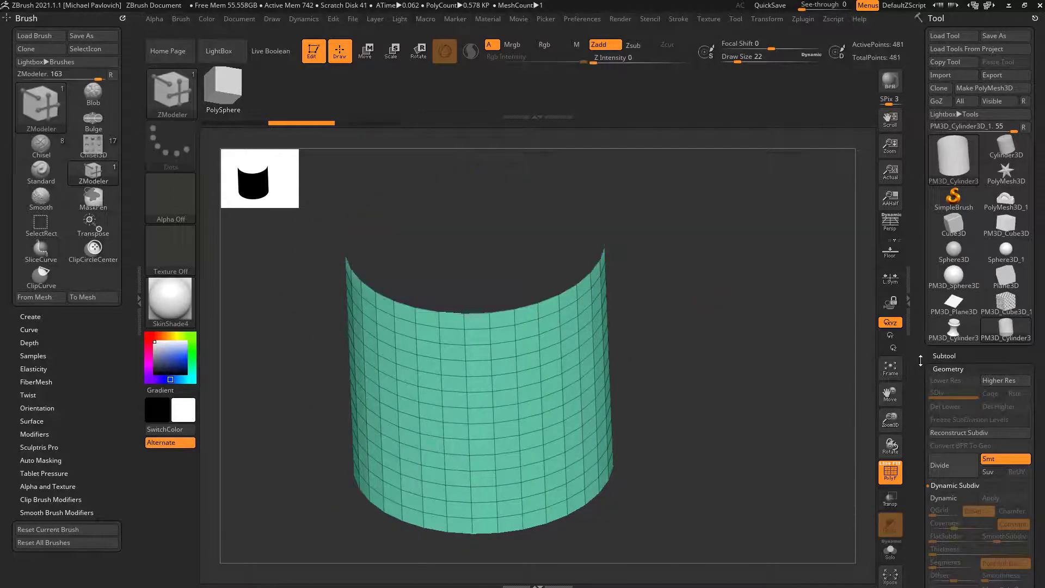
- Try filling the cylinder's open top with Close Holes from Modify Topology, and undo it
drag(921, 360, 921, 92)
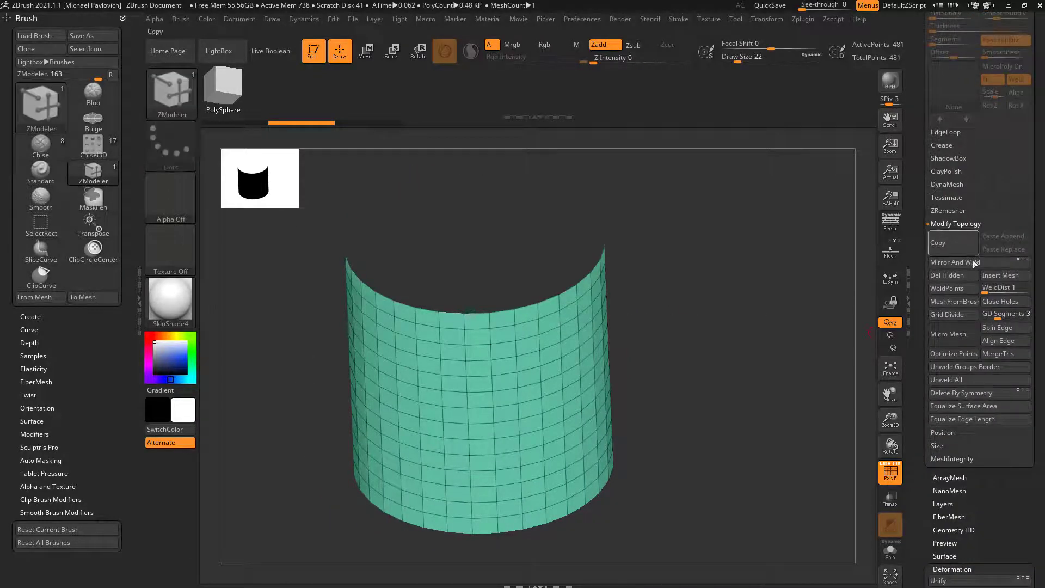
click(996, 302)
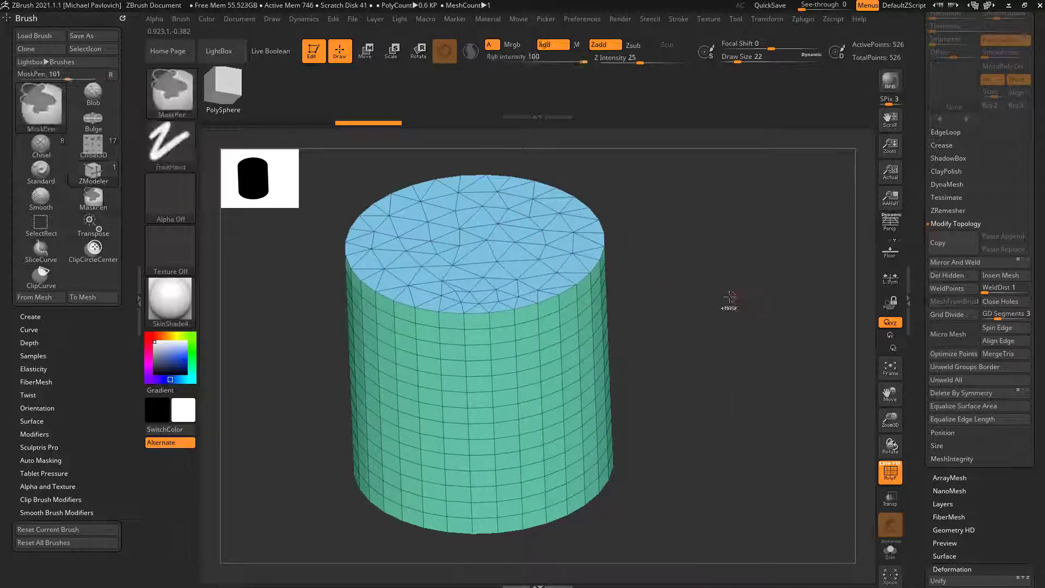
key(ctrl+z)
- Set the Close target to Convex Hole, try interactively shaped caps on the cylinder's open top, and undo the fill
key(space)
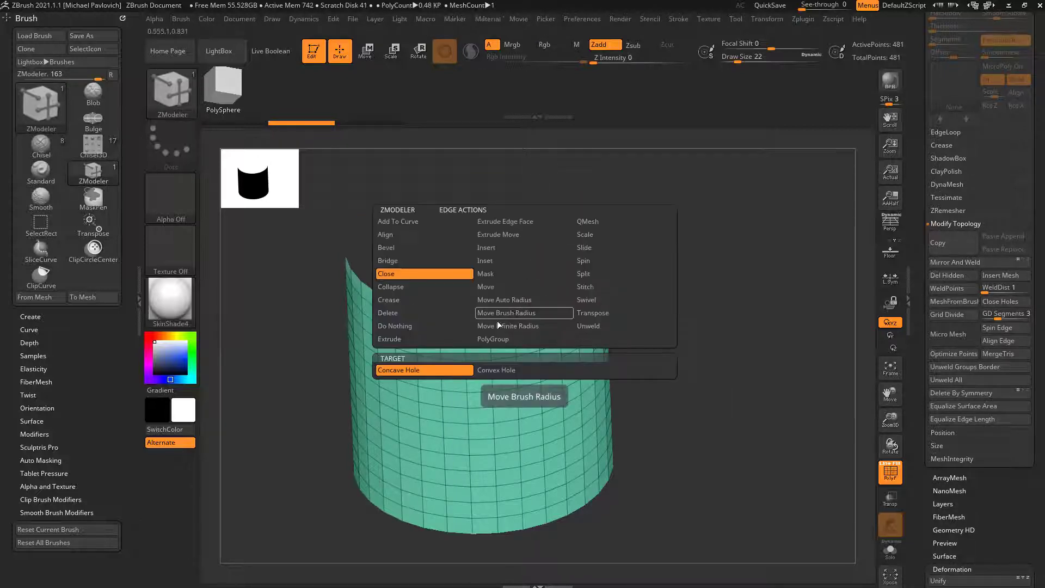
click(500, 370)
click(524, 298)
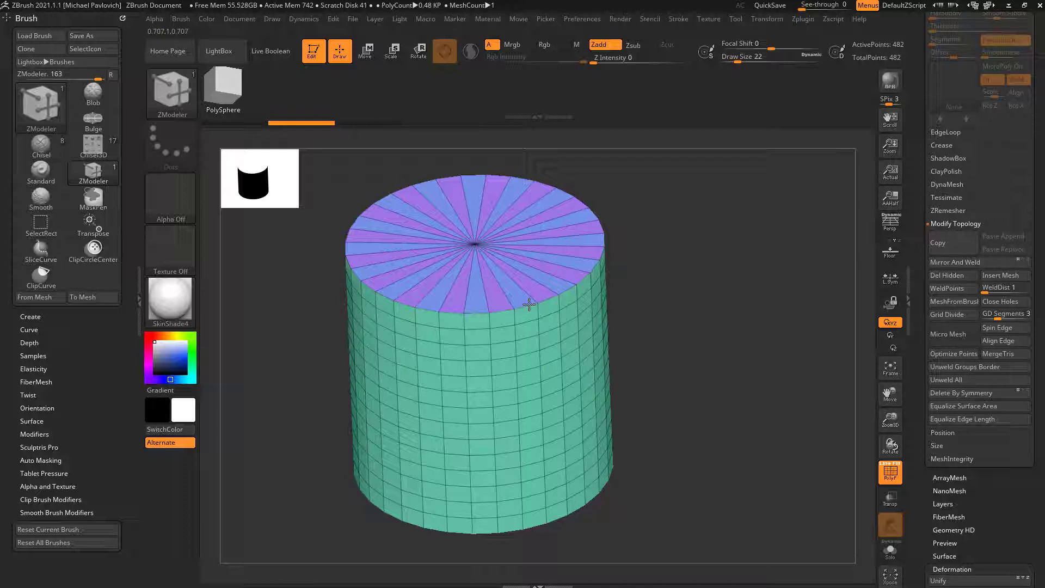
drag(521, 291, 608, 256)
drag(833, 269, 719, 256)
key(ctrl+z)
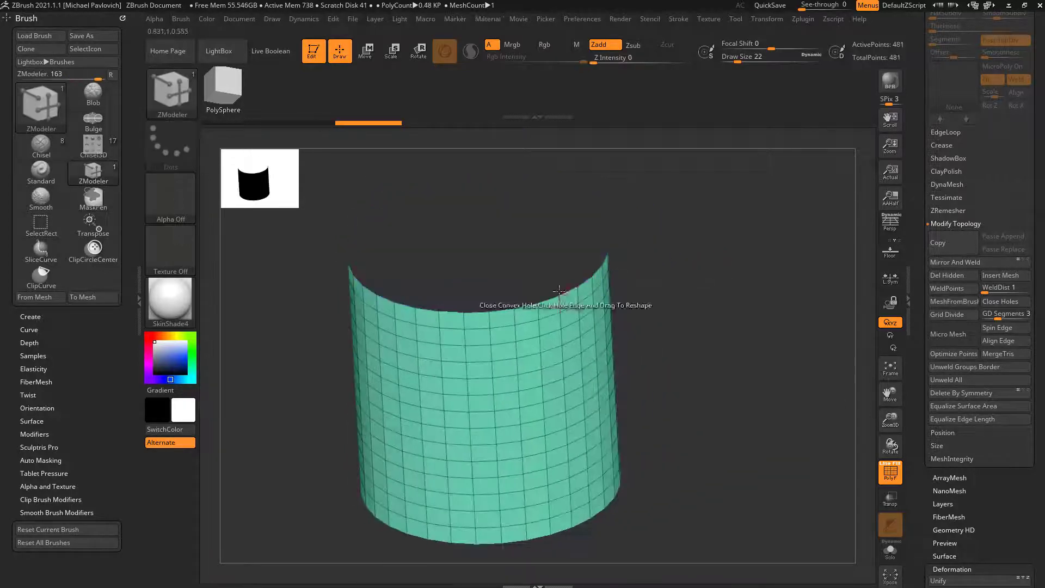
- Close the cylinder's open top with a rounded Spline dome using the Convex Hole edge action
key(space)
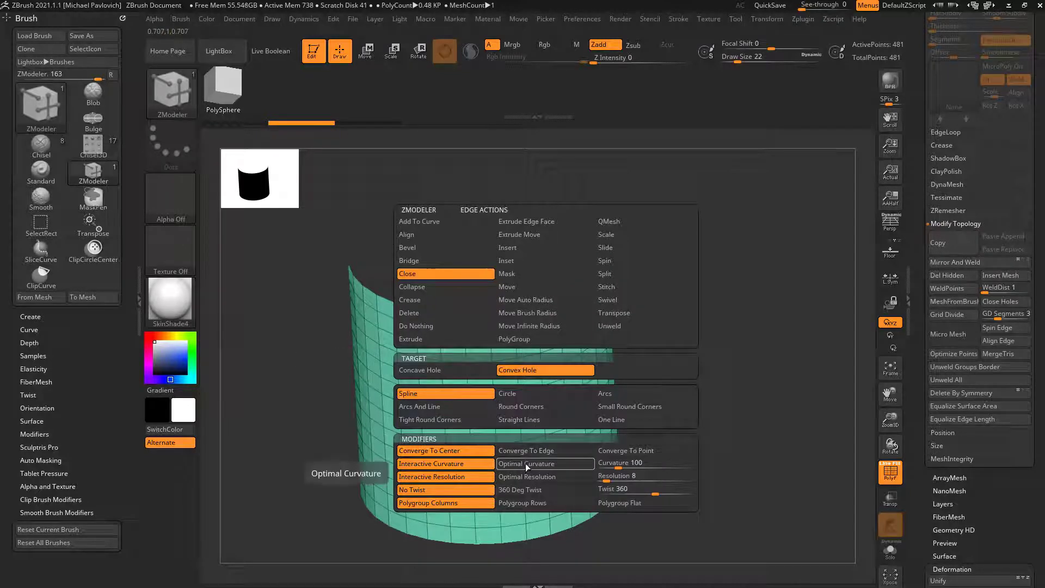
click(580, 463)
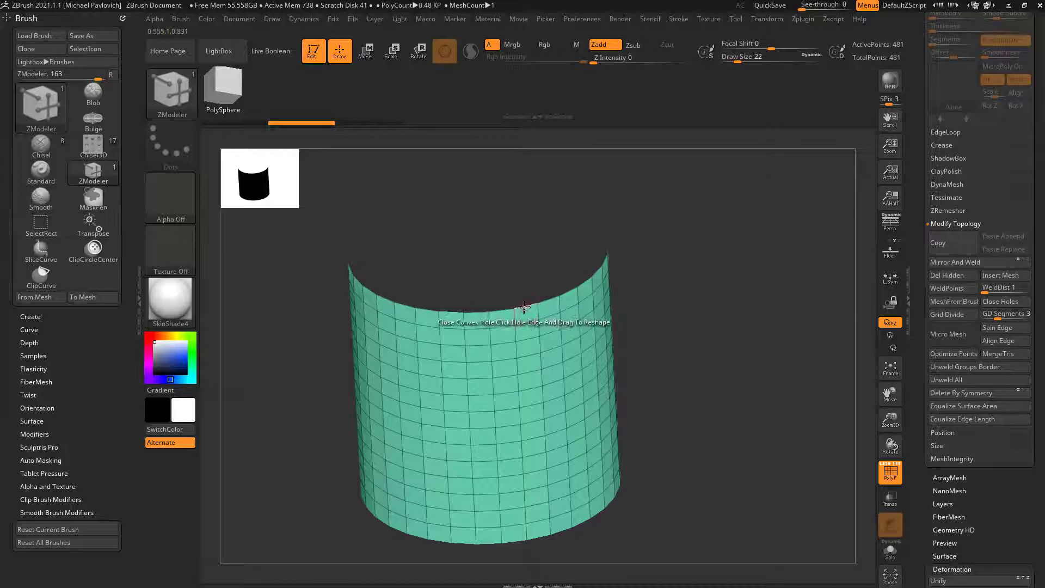
click(587, 305)
drag(587, 306, 612, 254)
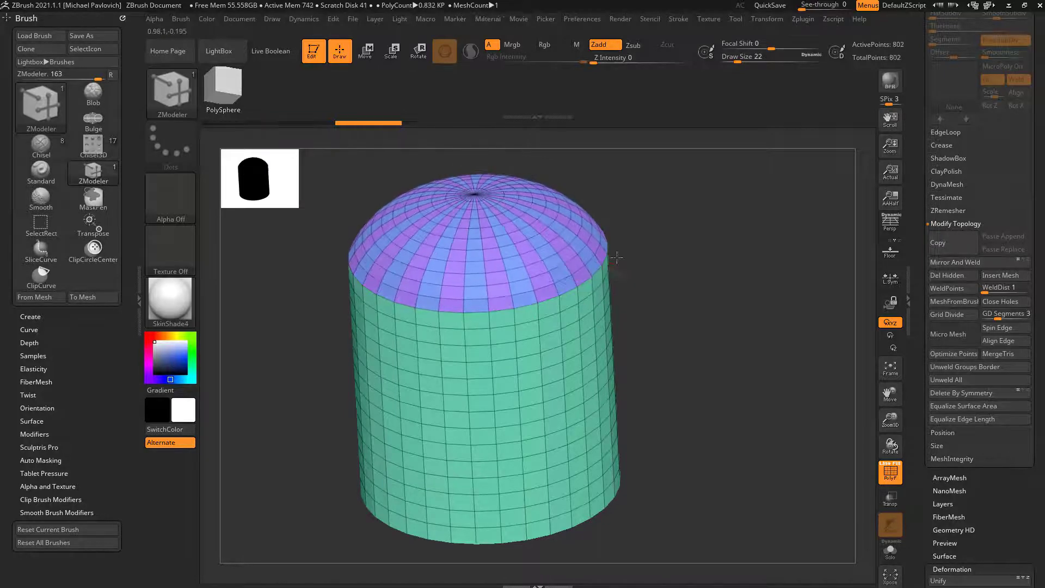
mouse_move(612, 254)
right_down()
mouse_move(705, 262)
mouse_move(695, 243)
mouse_move(681, 259)
right_up()
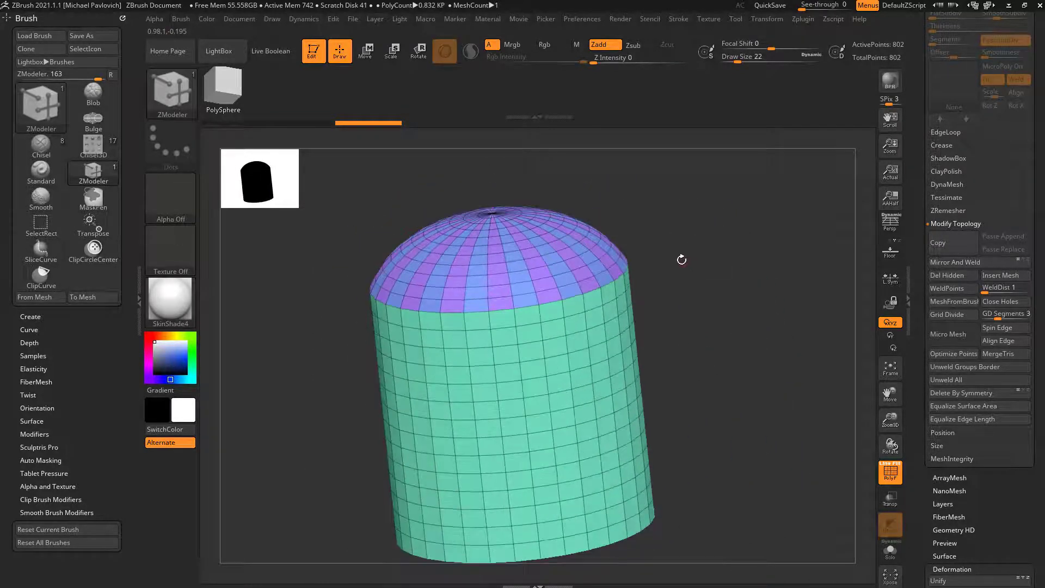
- Isolate the striped dome, assign it a single polygroup, show the whole mesh again, and return to the ZModeler brush
key(ctrl+shift)
ctrl+shift+click(499, 241)
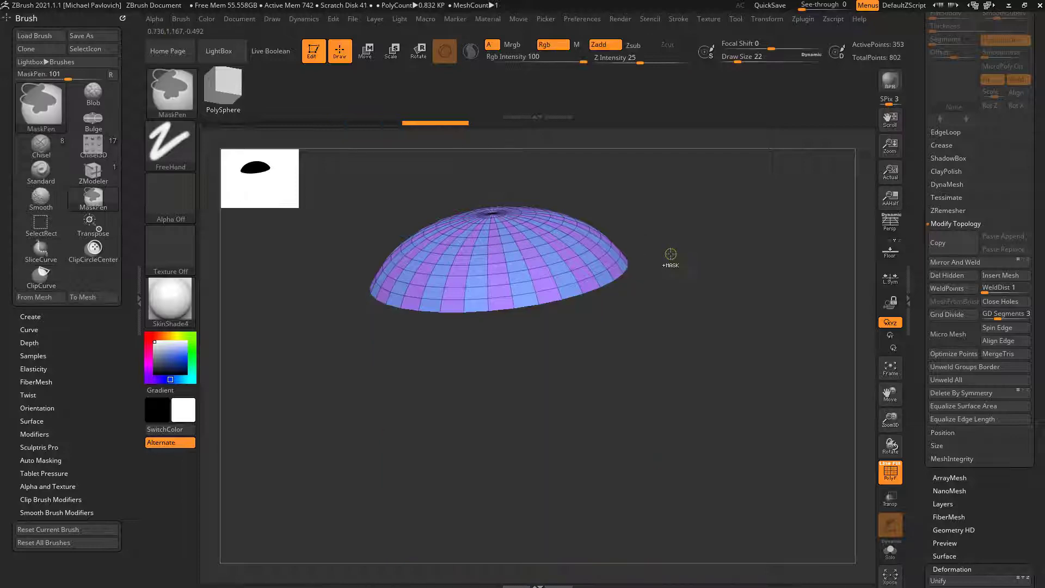
ctrl+shift+click(674, 252)
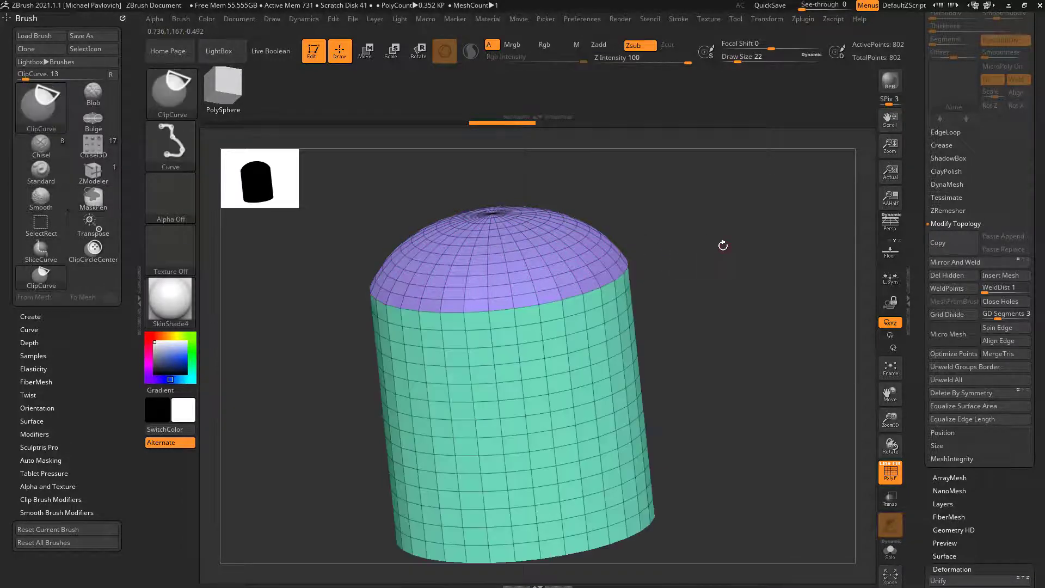
key(b)
key(z)
key(m)
- Mark the rings of polygons around the dome's apex and delete them with the A Single Poly target
mouse_move(698, 242)
right_down()
mouse_move(730, 266)
mouse_move(709, 268)
mouse_move(715, 316)
right_up()
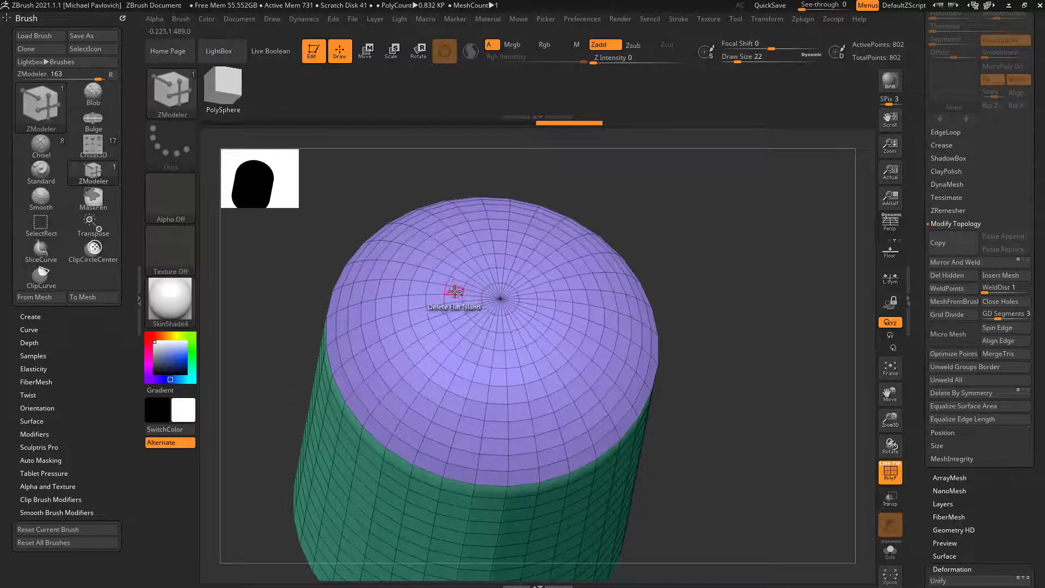
alt+drag(462, 316, 522, 263)
alt+drag(478, 318, 468, 301)
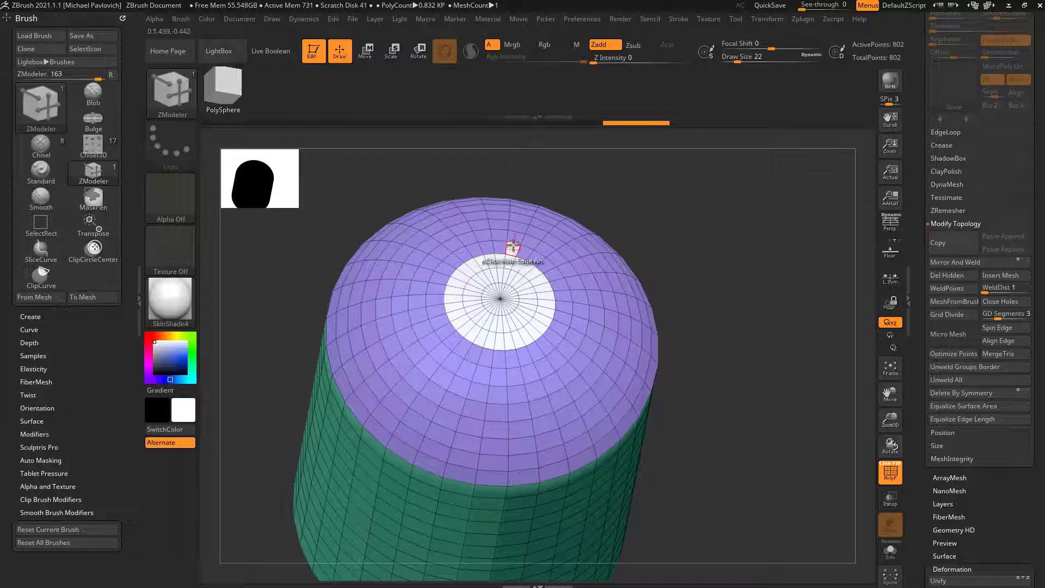
drag(743, 301, 730, 279)
key(space)
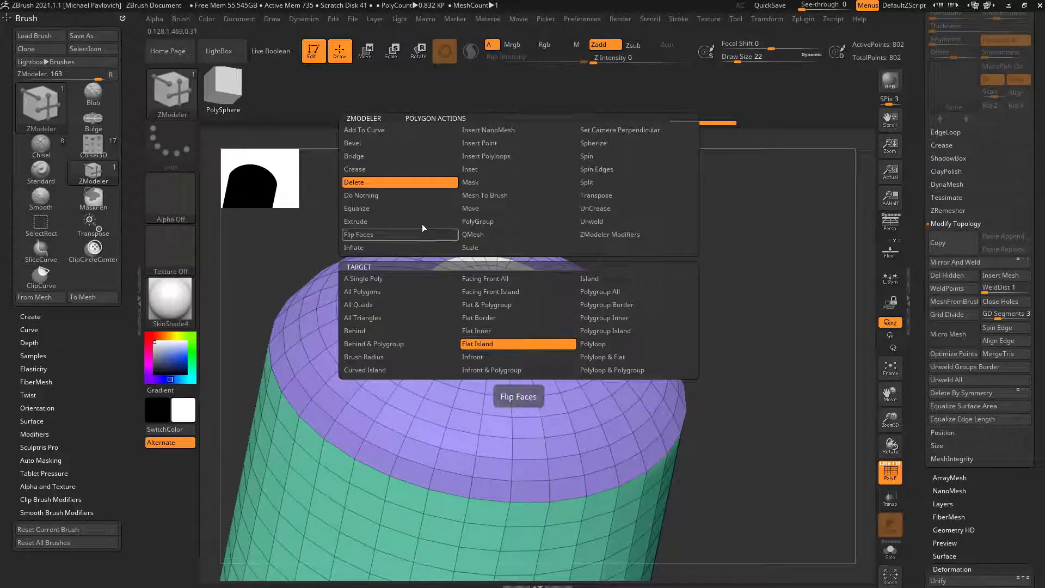
click(401, 277)
click(531, 322)
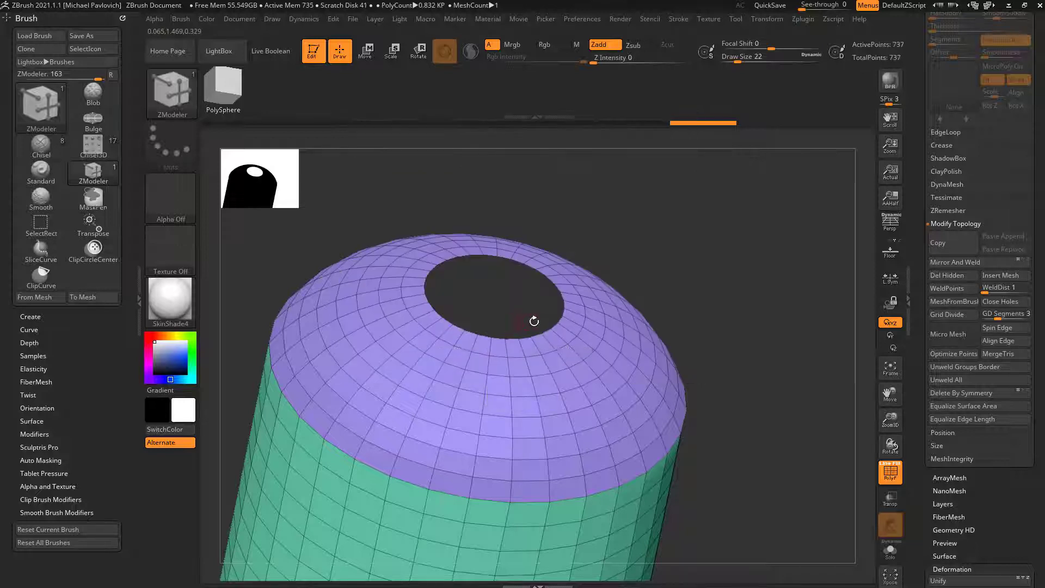
- Try closing the hole at the dome's apex with a small raised Spline cap, and undo it
key(space)
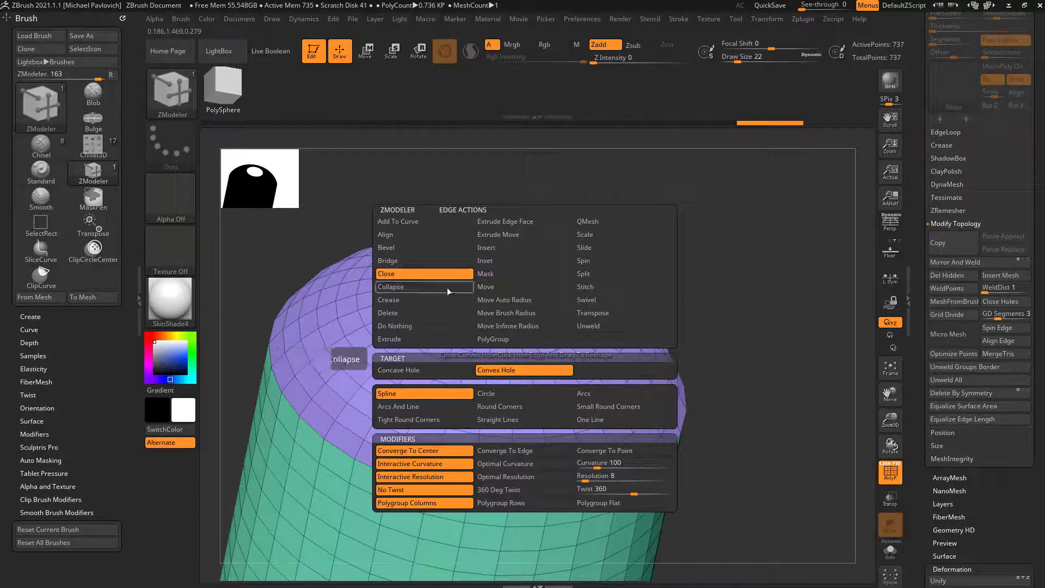
drag(527, 338, 464, 325)
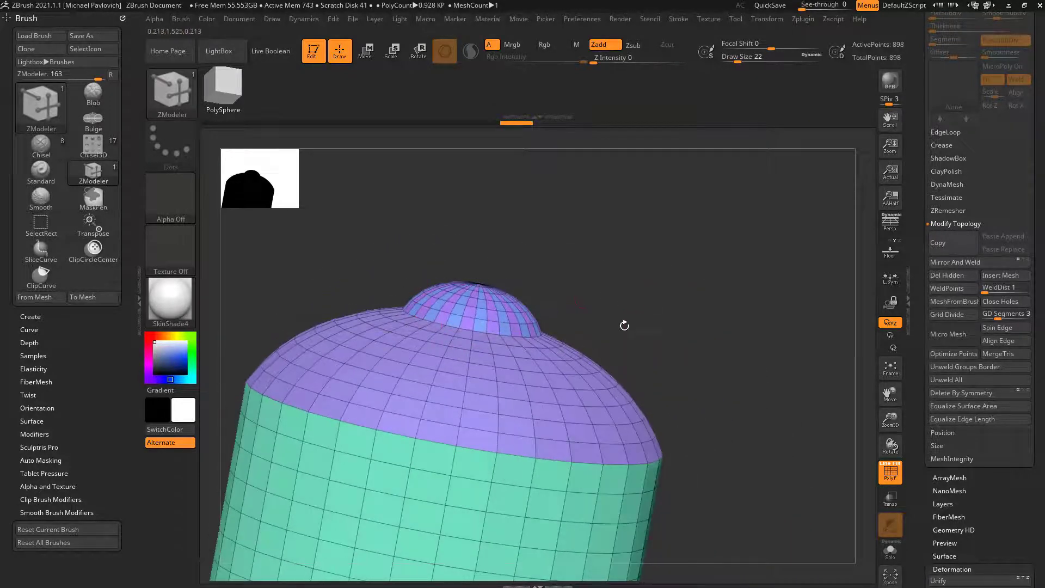
drag(705, 238, 689, 282)
key(ctrl+z)
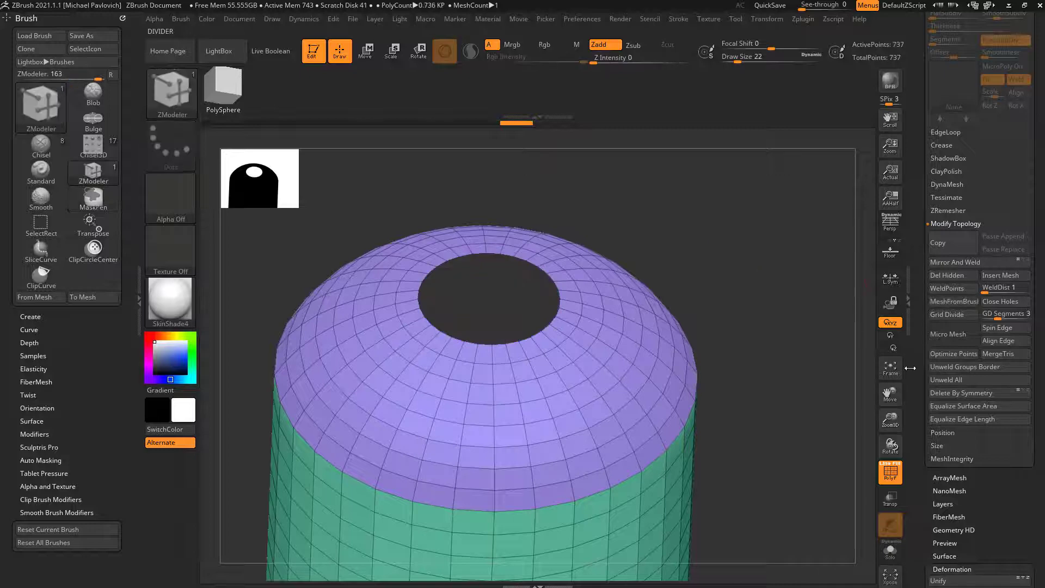
- Turn on Double display in Display Properties to examine the inside of the open shell, and turn it off again
drag(913, 367, 915, 207)
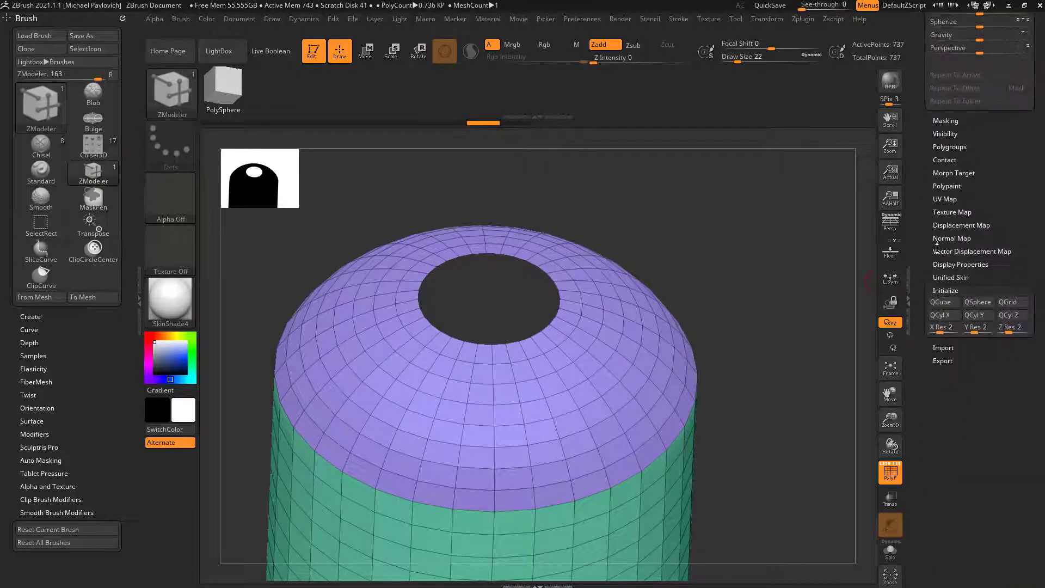
mouse_move(933, 264)
mouse_down()
mouse_move(920, 496)
mouse_move(920, 239)
mouse_up()
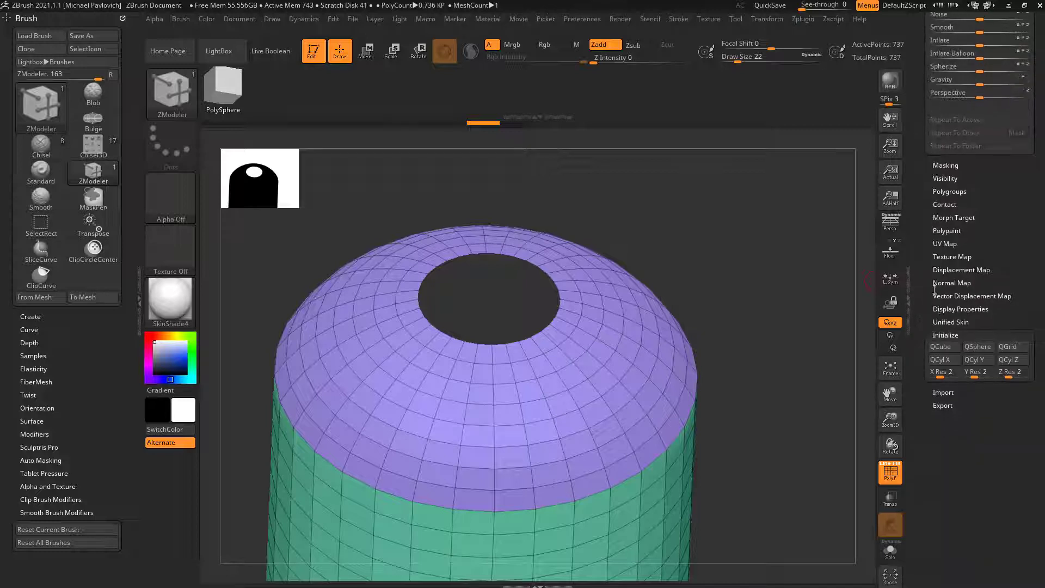
shift+click(944, 332)
shift+click(951, 309)
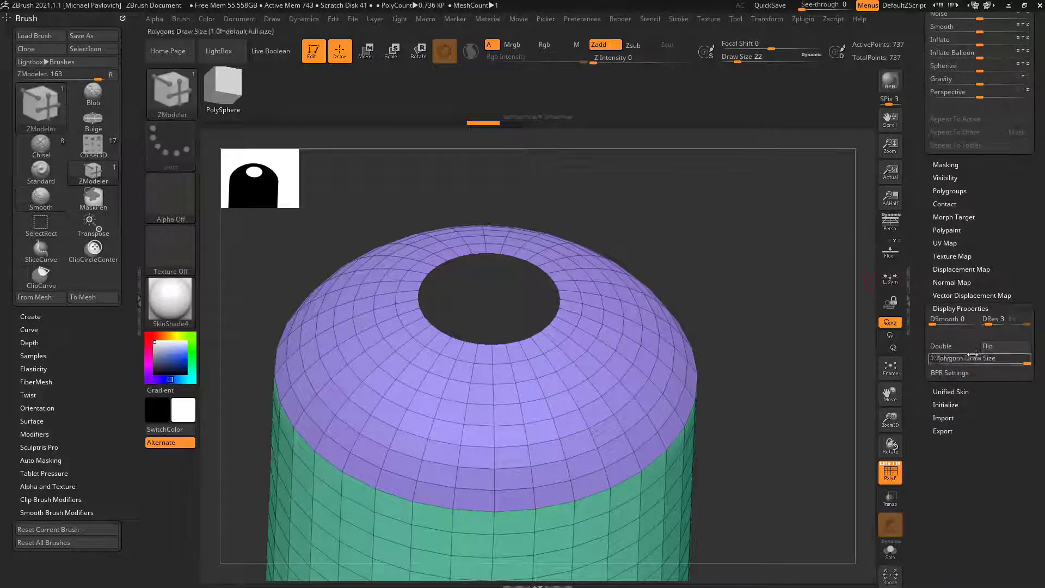
click(958, 346)
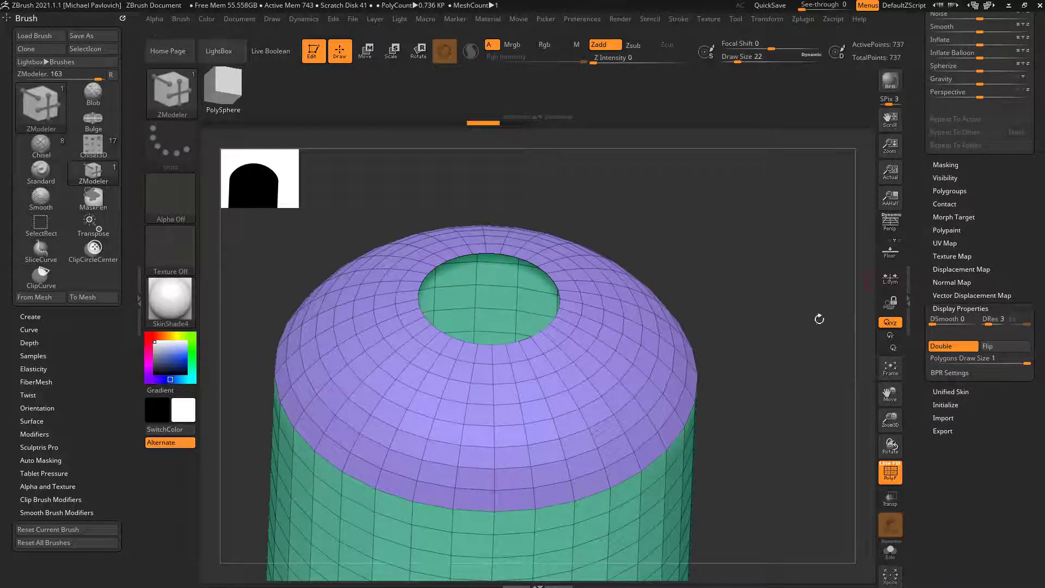
mouse_move(819, 317)
mouse_down()
mouse_move(805, 314)
mouse_move(853, 356)
mouse_move(788, 318)
mouse_move(826, 328)
mouse_up()
click(953, 347)
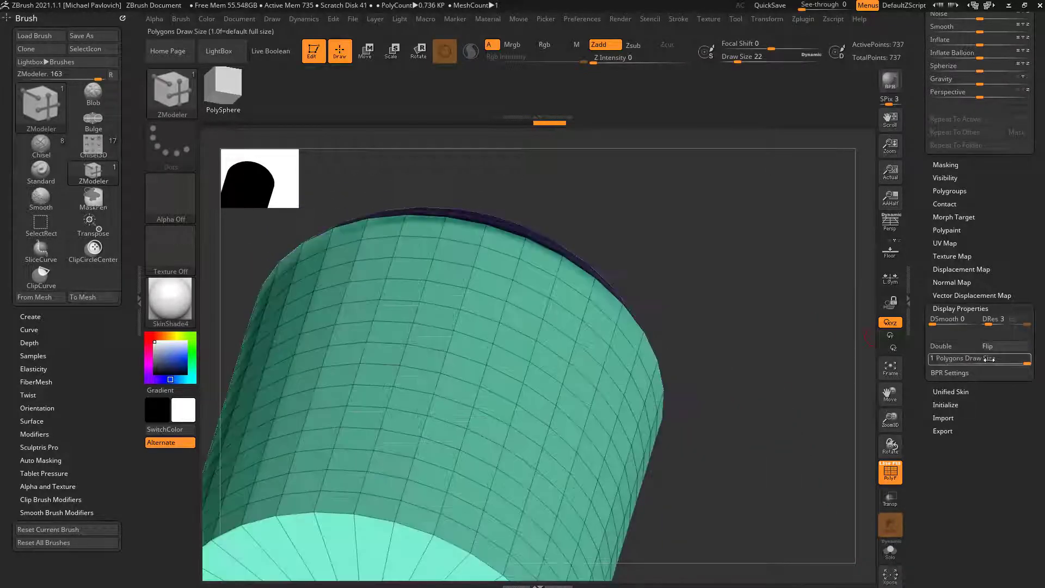
- With the mesh faces flipped, close the hole at the dome's apex with an inward rounded cap and flip the faces back
drag(783, 277, 801, 226)
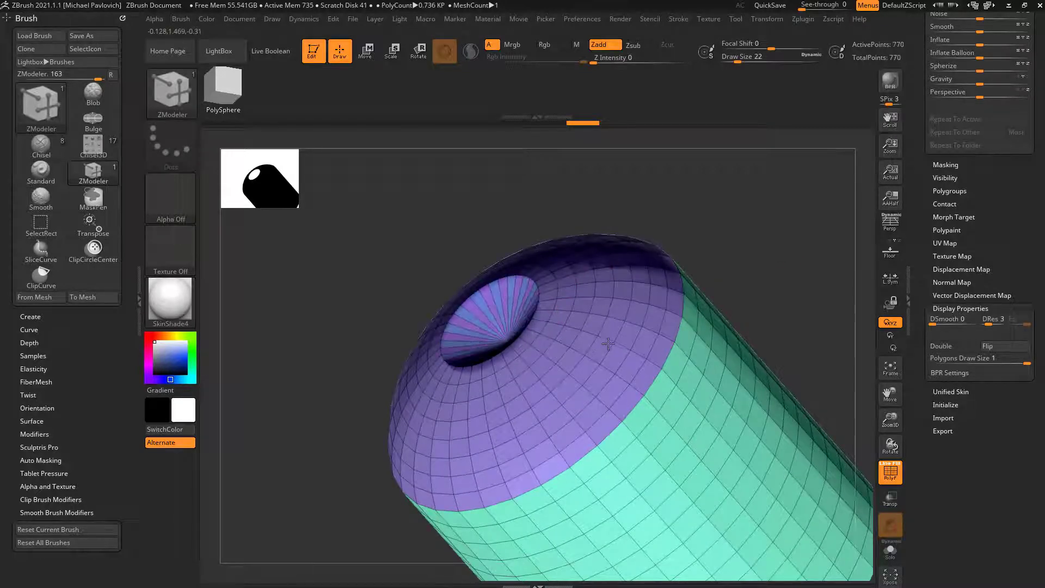
drag(713, 305, 805, 349)
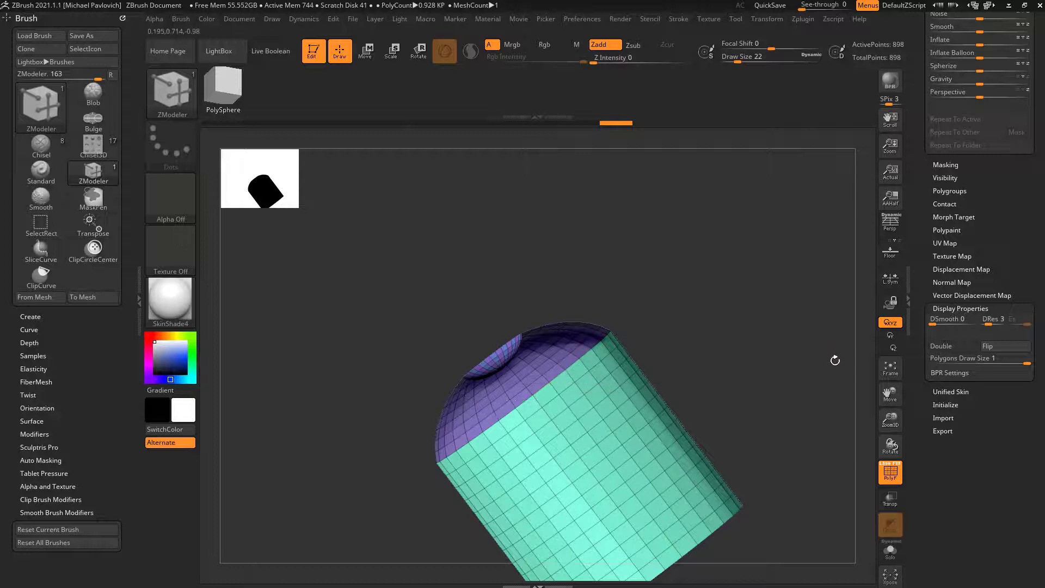
click(996, 349)
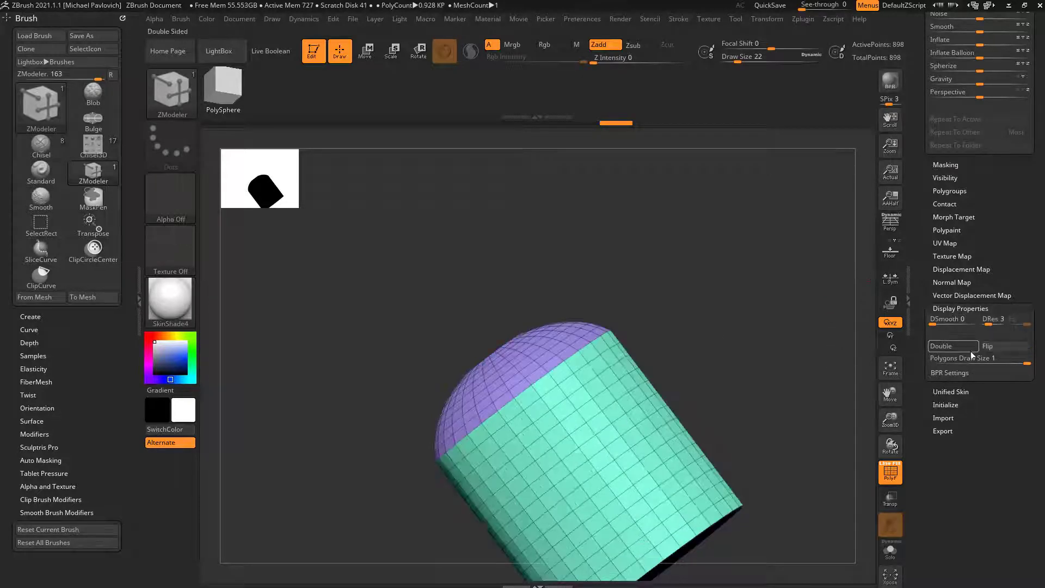
mouse_move(849, 343)
mouse_down()
mouse_move(830, 328)
mouse_move(803, 355)
mouse_move(799, 380)
mouse_move(803, 350)
mouse_up()
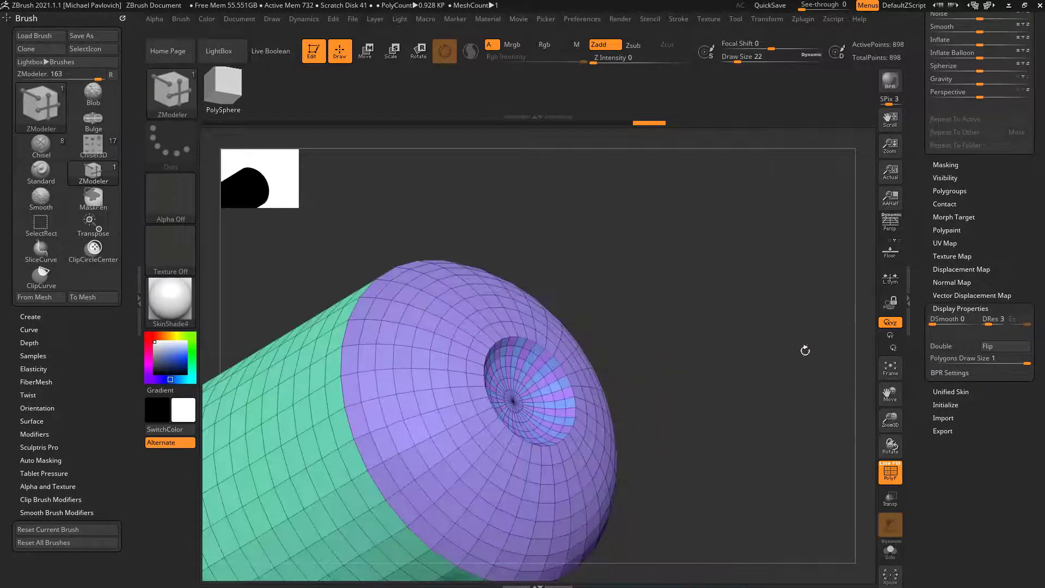
- Isolate the striped inward cap, give it a single polygroup, and show the whole mesh again
ctrl+shift+click(541, 365)
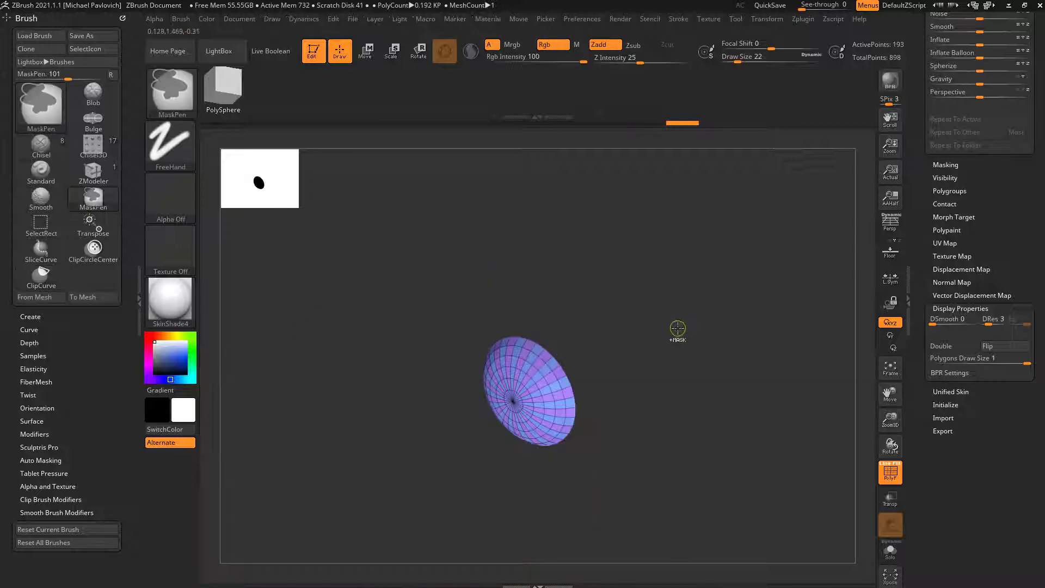
ctrl+shift+click(679, 329)
drag(679, 329, 788, 395)
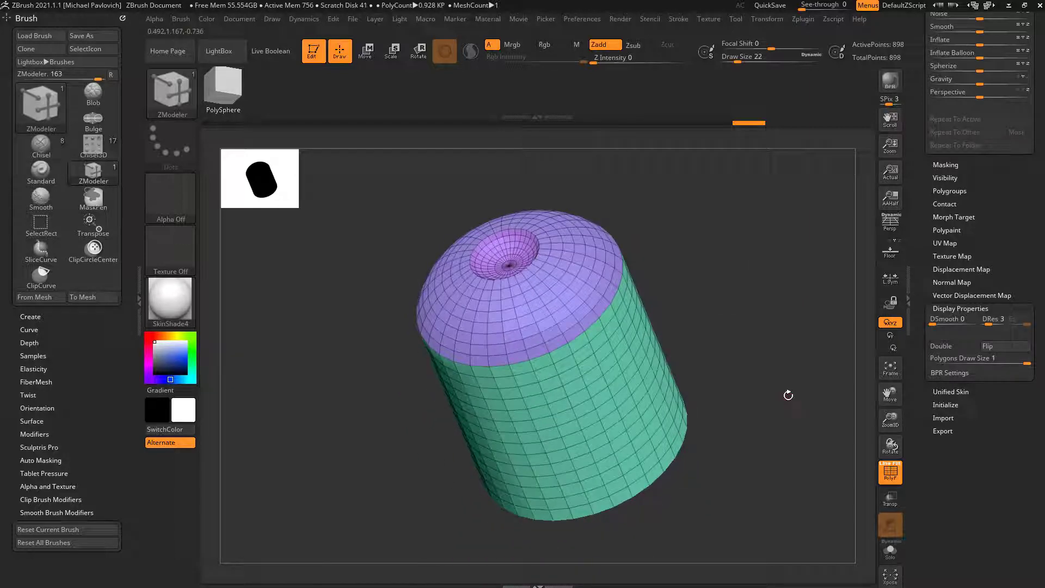
- QMesh the inward cap at the dome's apex with the Polygroup All target to give it thickness
drag(722, 215, 786, 290)
key(space)
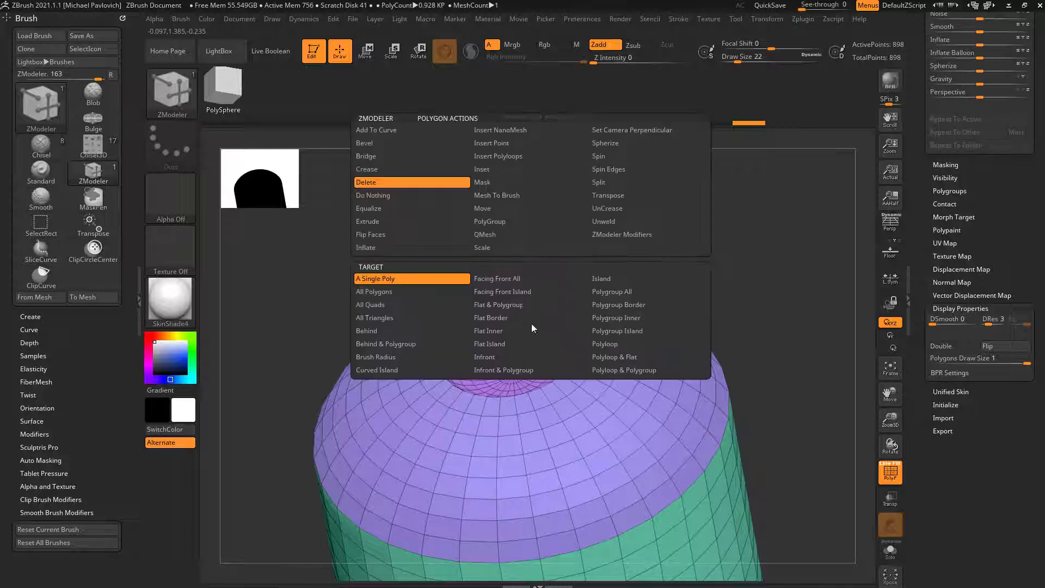
click(507, 235)
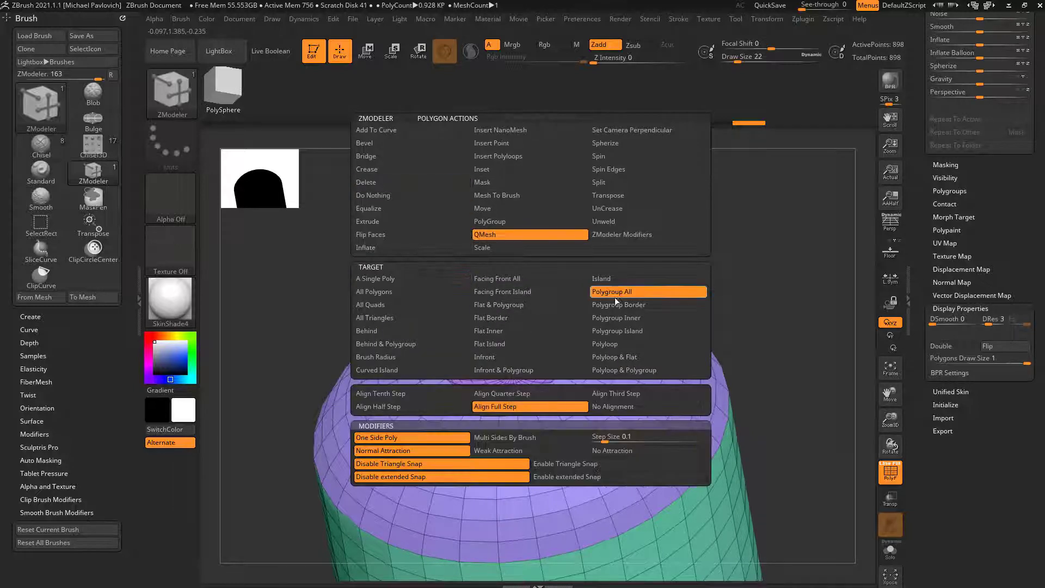
click(609, 318)
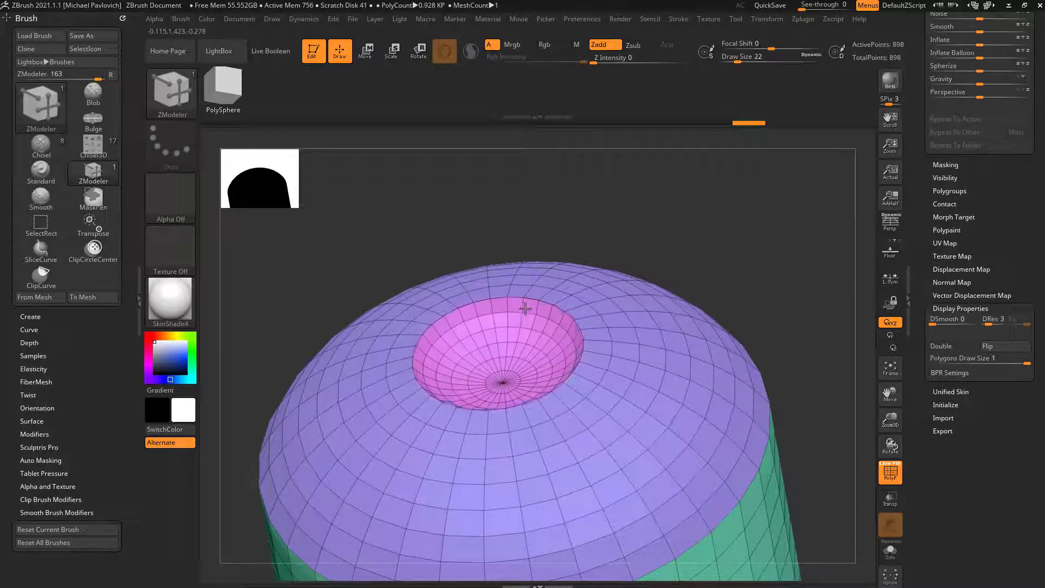
mouse_move(528, 303)
mouse_down()
mouse_move(492, 326)
mouse_move(522, 310)
mouse_move(514, 318)
mouse_up()
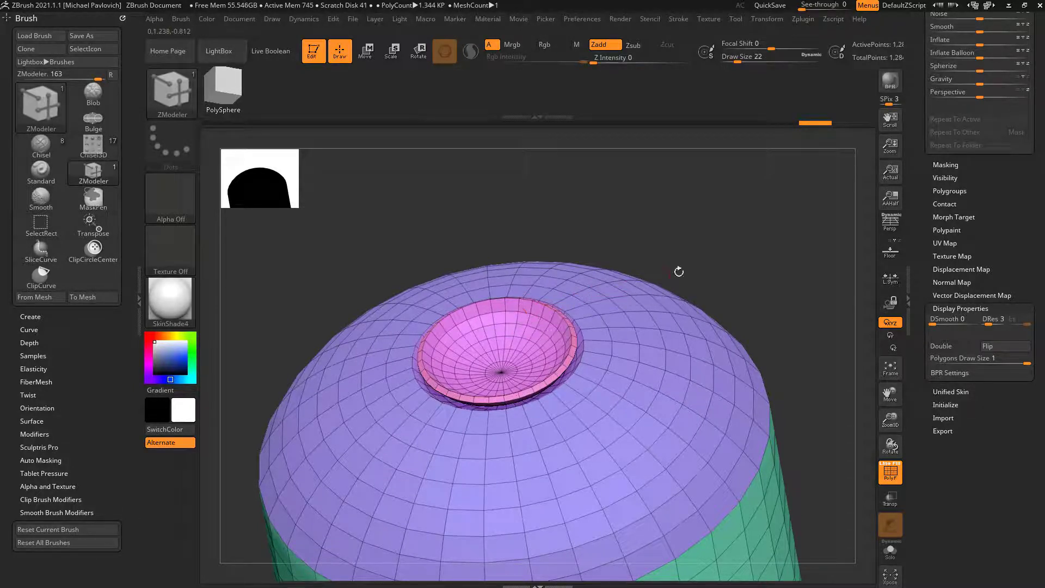
- Isolate the thickened cap's polygroup with the SelectRect brush and return to the ZModeler brush
mouse_move(719, 249)
mouse_down()
mouse_move(518, 296)
mouse_move(731, 306)
mouse_move(688, 275)
mouse_move(639, 266)
mouse_up()
key(ctrl+shift)
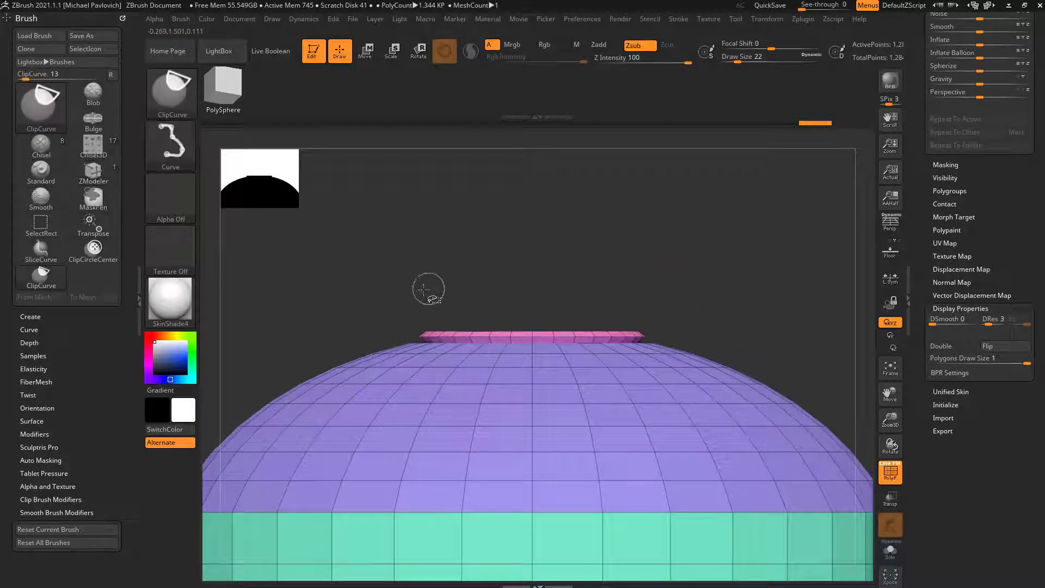
click(178, 100)
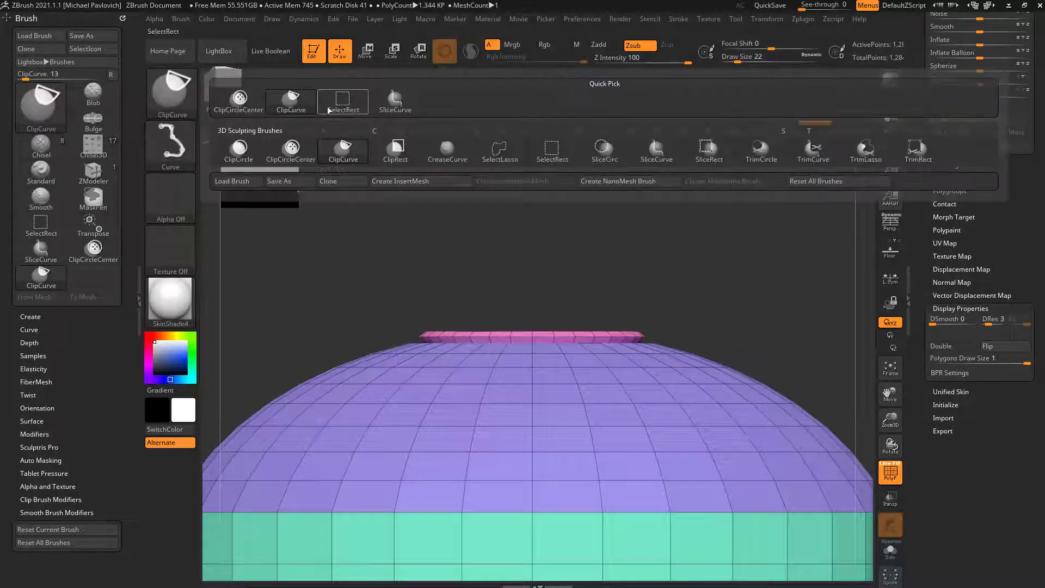
click(354, 133)
ctrl+shift+click(425, 330)
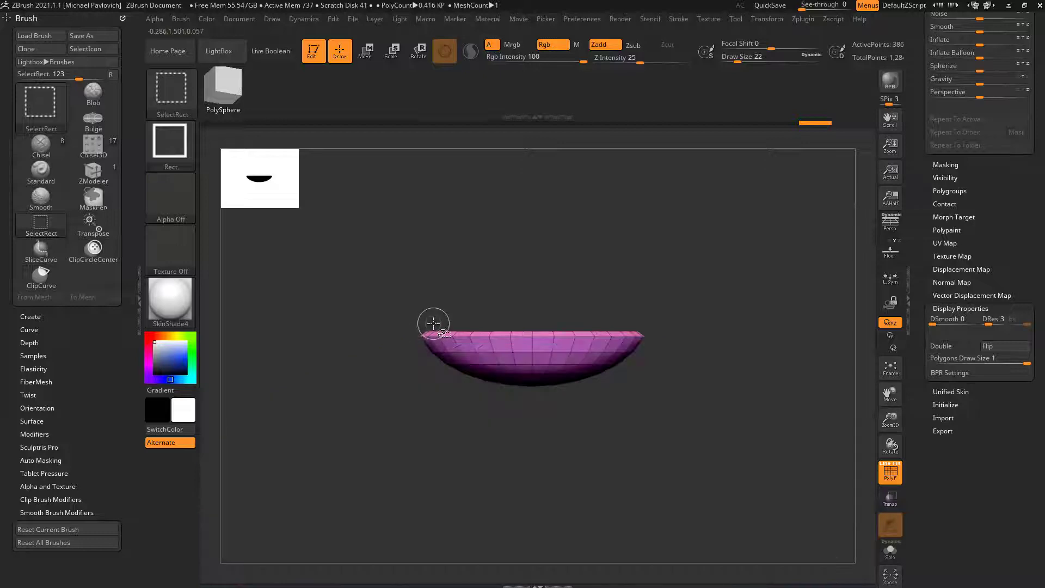
key(b)
key(z)
key(m)
drag(751, 257, 743, 313)
- Expand the Subtool Split options, show the whole mesh again and align the view to the front
click(912, 271)
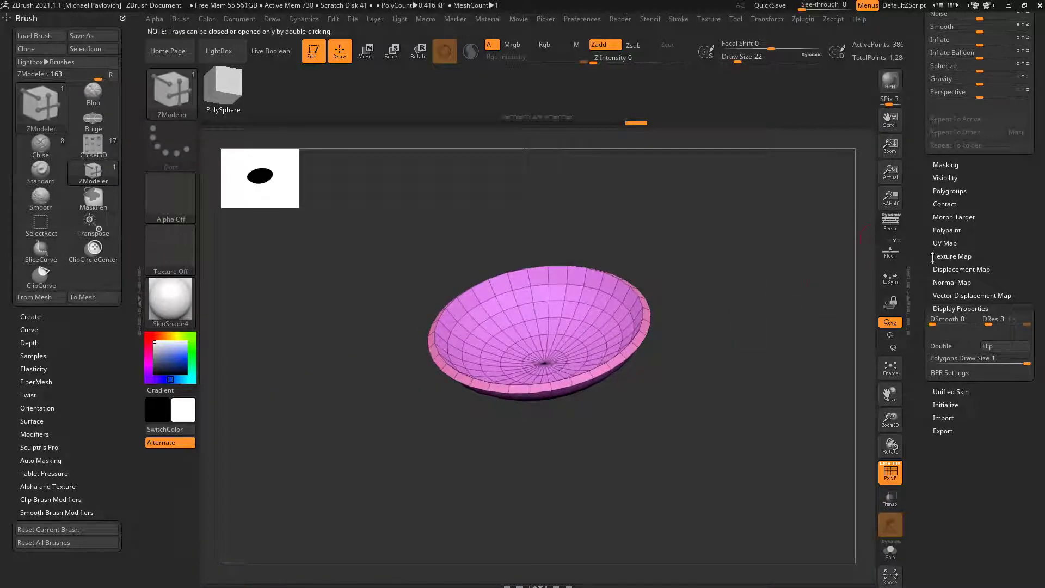
drag(932, 256, 943, 479)
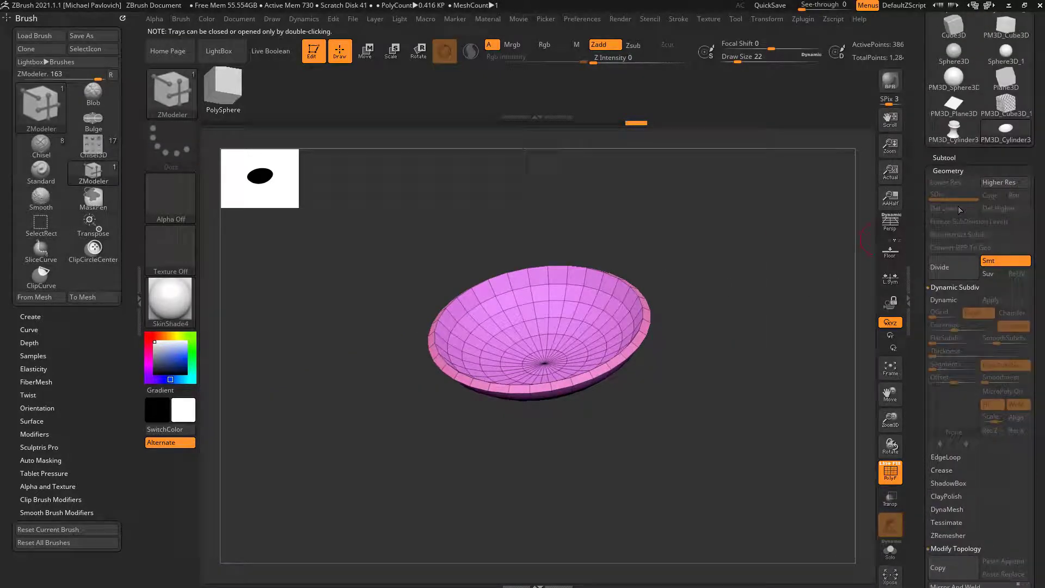
shift+click(937, 156)
drag(920, 184, 919, 168)
drag(926, 466, 929, 210)
click(937, 354)
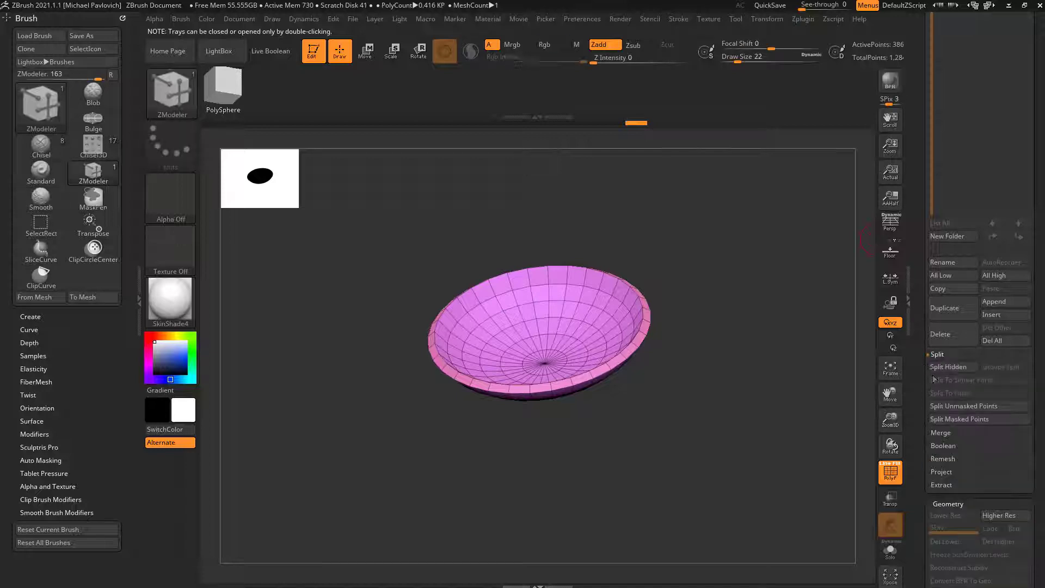
ctrl+shift+click(775, 229)
shift+drag(819, 217, 832, 179)
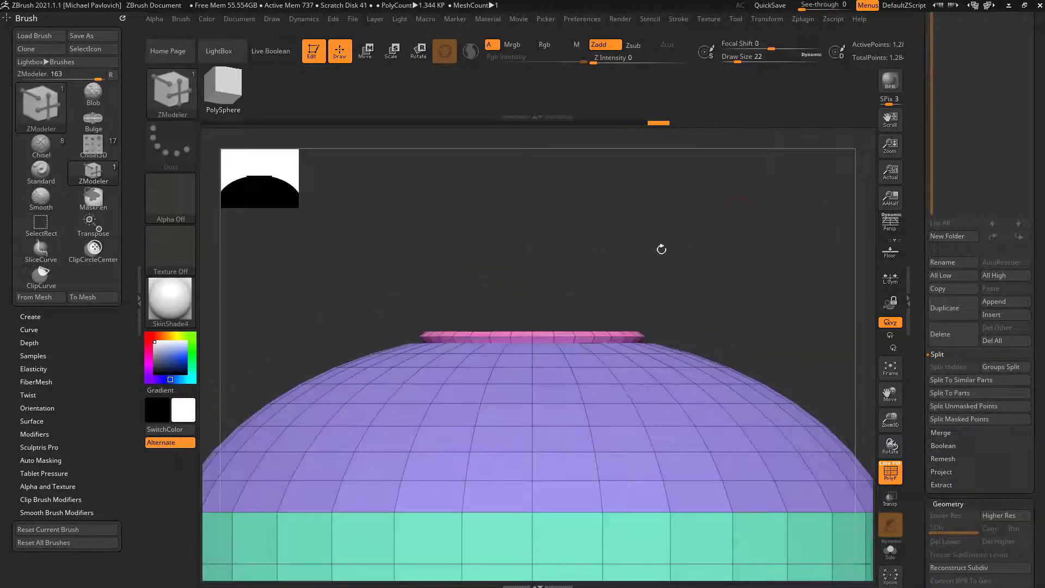
- Isolate a few rim polygons of the thickened cap and extend the visibility to the entire cap with Grow All
drag(683, 233, 683, 264)
key(ctrl+shift)
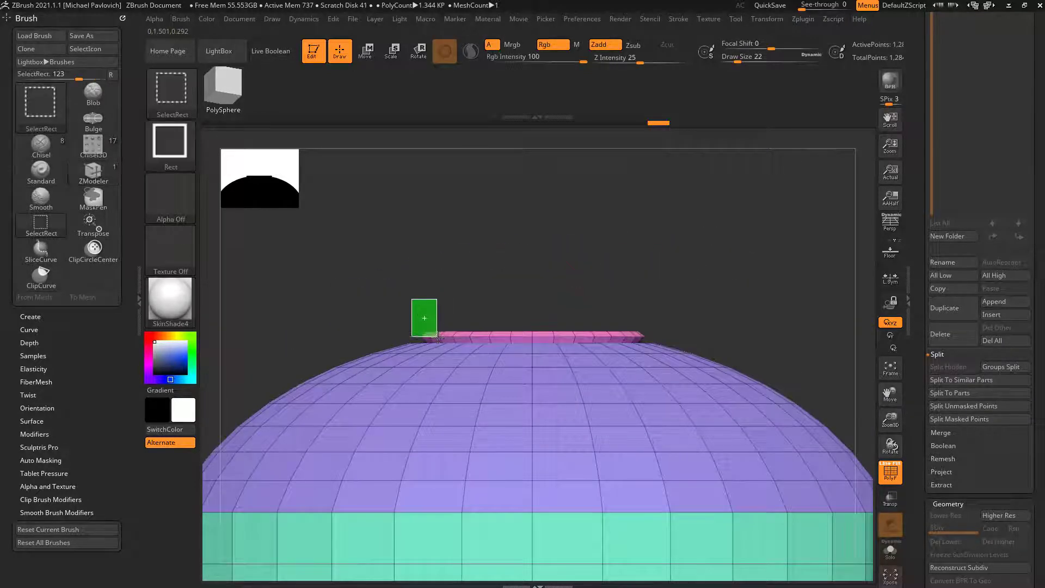
ctrl+shift+drag(437, 338, 438, 338)
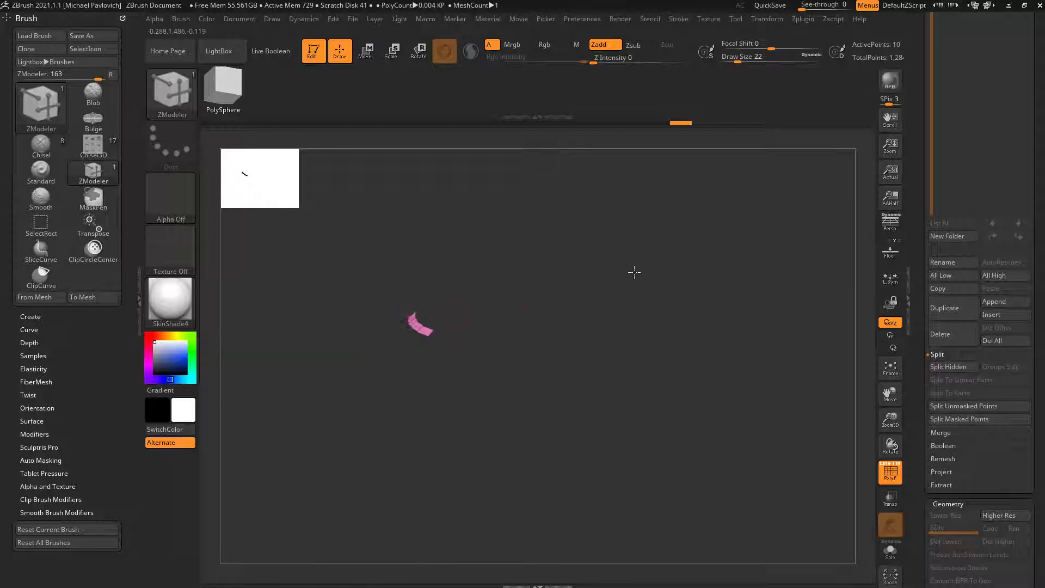
drag(914, 397, 915, 126)
shift+click(942, 253)
shift+click(942, 279)
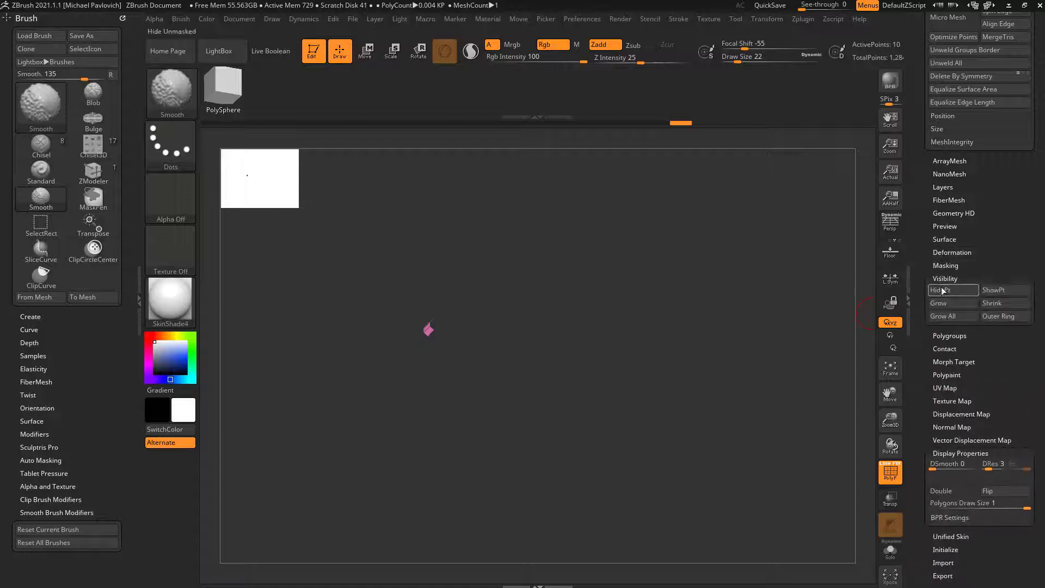
click(942, 319)
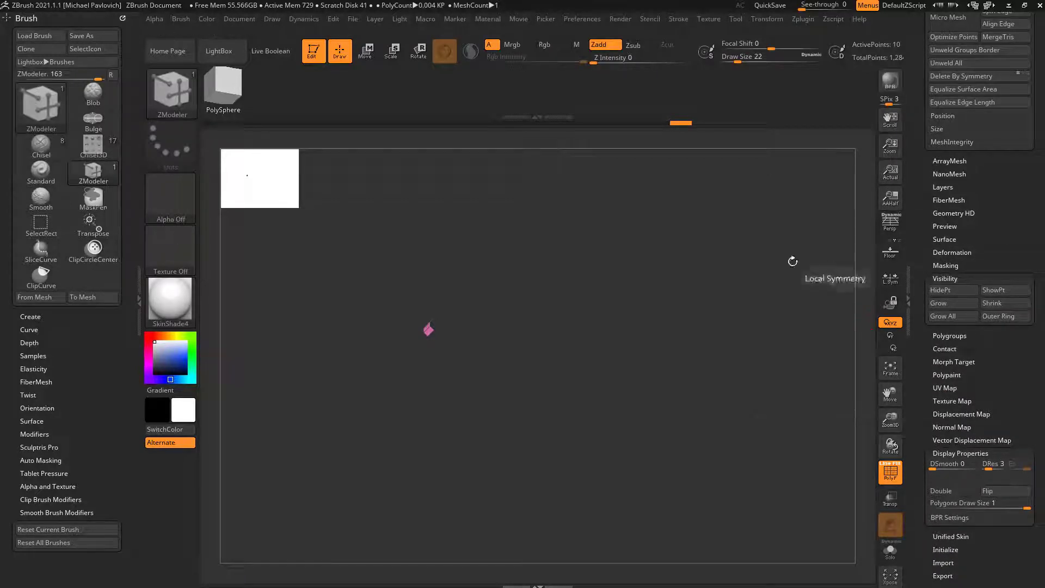
ctrl+shift+click(748, 245)
mouse_move(784, 261)
mouse_down()
mouse_move(742, 246)
mouse_move(693, 174)
mouse_move(805, 246)
mouse_move(765, 299)
mouse_move(793, 303)
mouse_up()
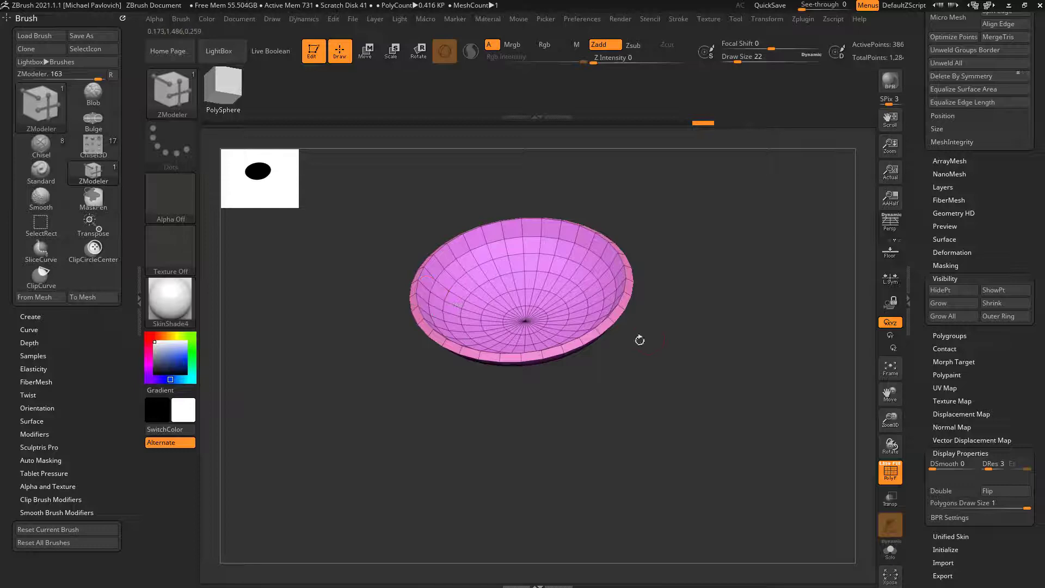
- Invert the visibility so the cap is hidden, and use Split Hidden to make it a separate subtool
ctrl+shift+drag(753, 211, 778, 258)
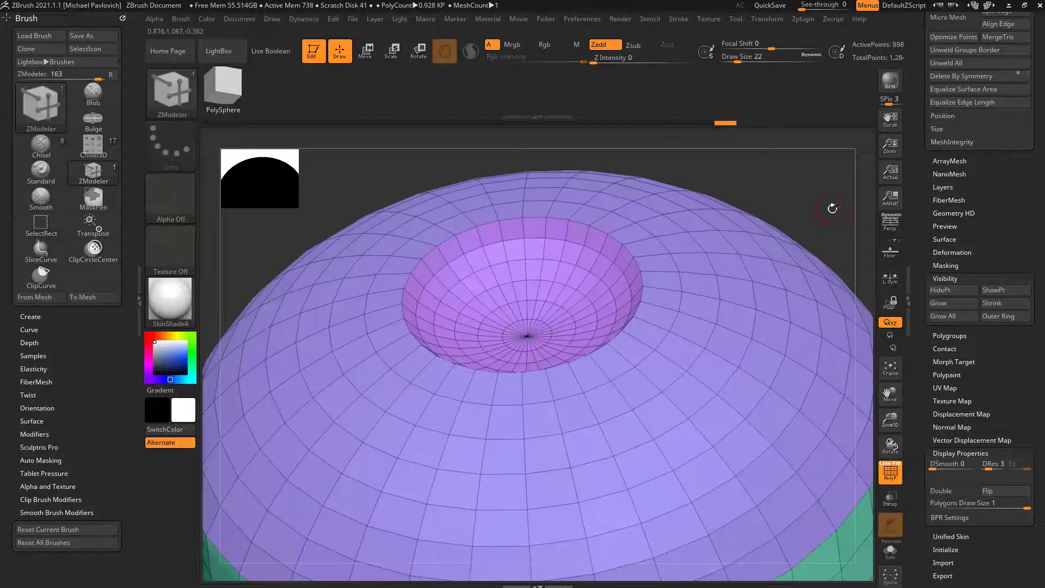
mouse_move(831, 208)
mouse_down()
mouse_move(838, 167)
mouse_move(832, 217)
mouse_up()
ctrl+shift+drag(803, 192, 830, 225)
ctrl+shift+drag(803, 197, 823, 218)
drag(911, 231, 903, 370)
click(946, 343)
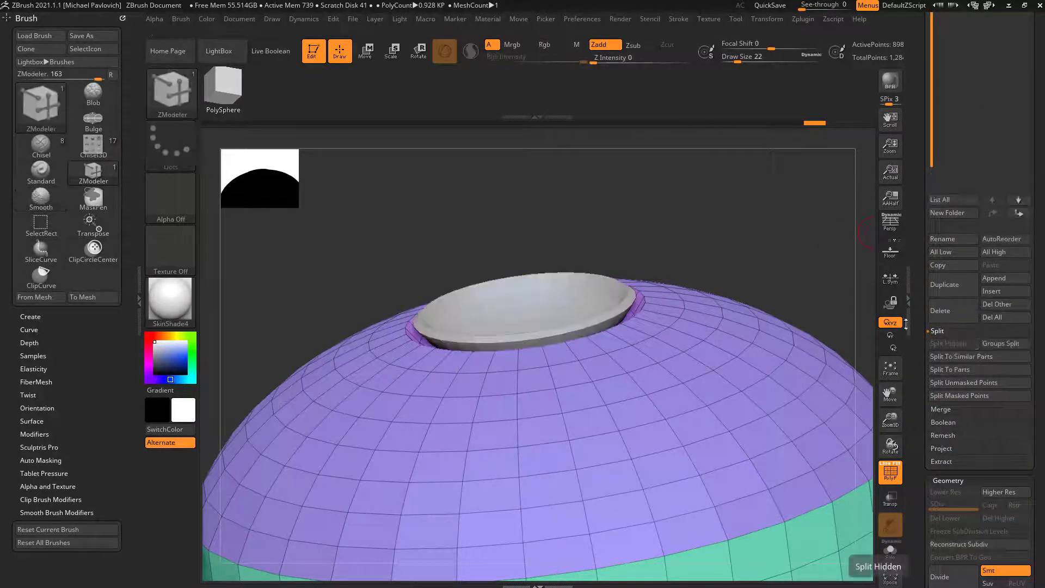
- Switch the active subtool between the cap and the cylinder body, ending on the cap
drag(751, 256, 744, 223)
alt+click(527, 305)
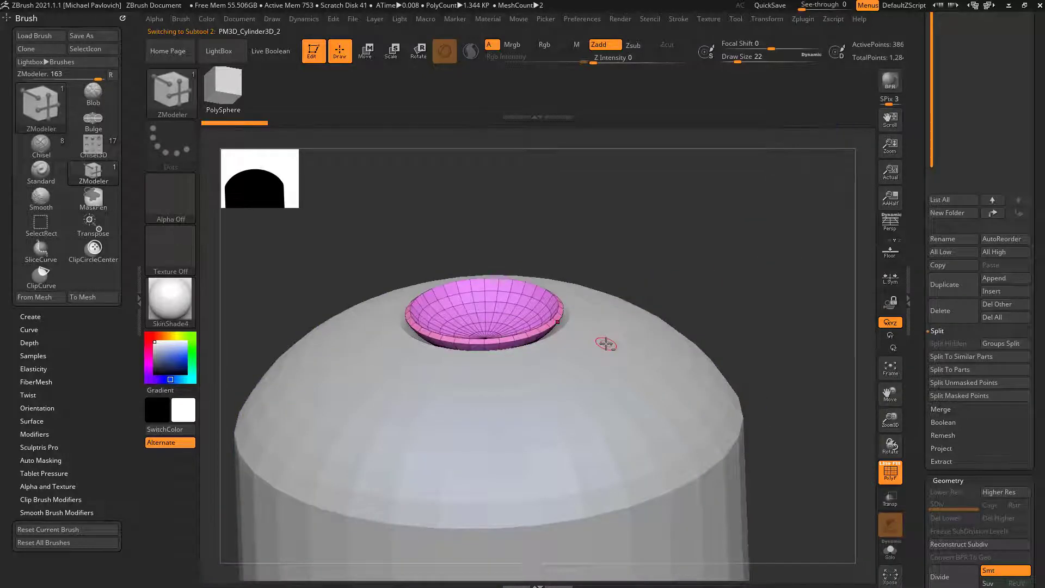
alt+click(606, 344)
drag(772, 313, 751, 316)
alt+click(547, 305)
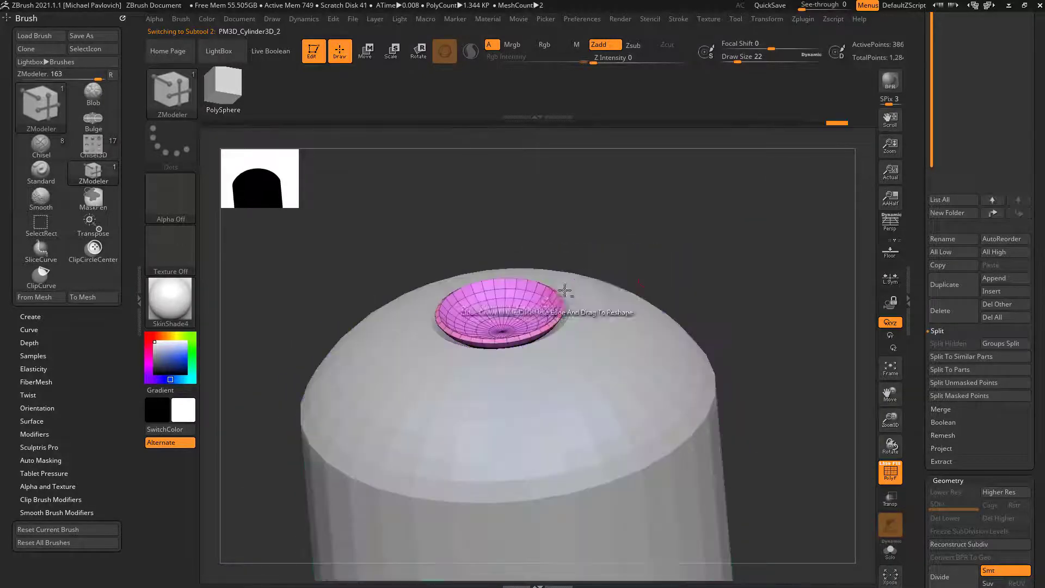
- Move the cap slightly down into the dome's opening with the gizmo and rotate it about its own axis
key(w)
click(510, 490)
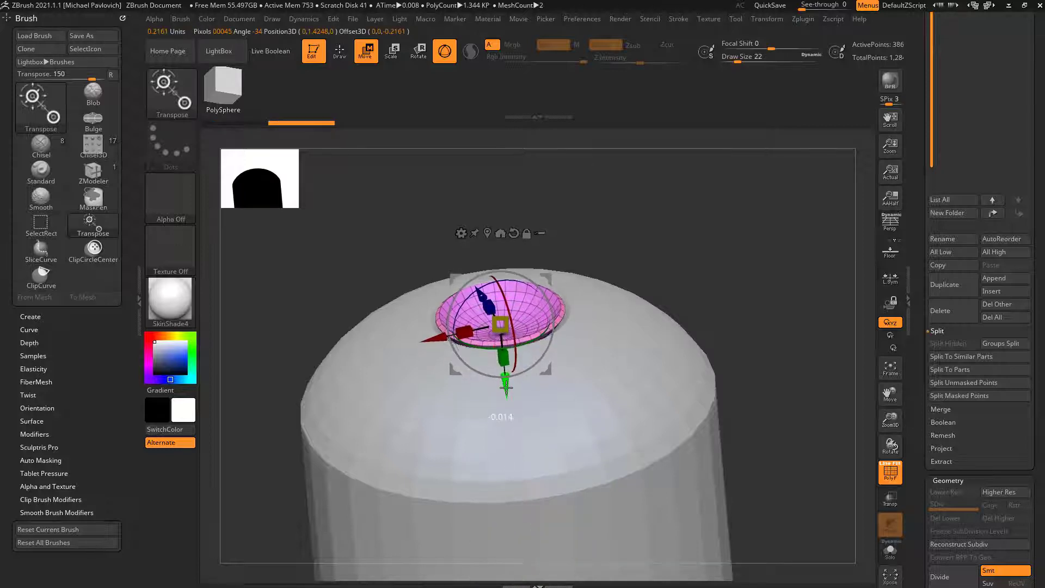
drag(508, 383, 509, 385)
drag(682, 233, 673, 269)
drag(501, 326, 506, 325)
drag(707, 273, 553, 315)
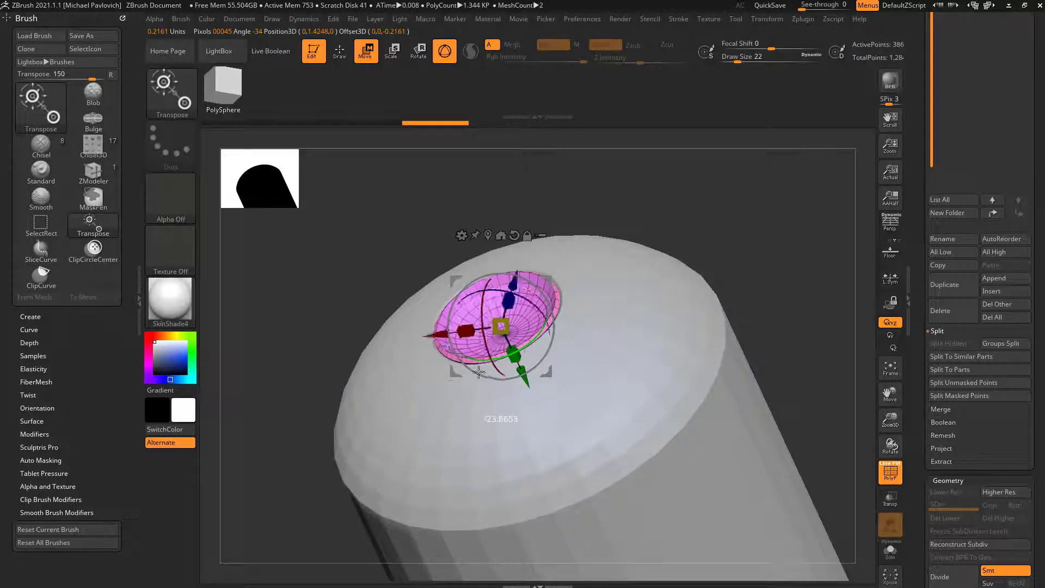
- Try the ZModeler Collapse edge action with the Edge target on single edges inside the cap, and undo the collapses
key(q)
mouse_move(728, 285)
mouse_down()
mouse_move(707, 240)
mouse_move(751, 281)
mouse_move(677, 282)
mouse_move(733, 272)
mouse_move(611, 308)
mouse_up()
drag(656, 283, 627, 314)
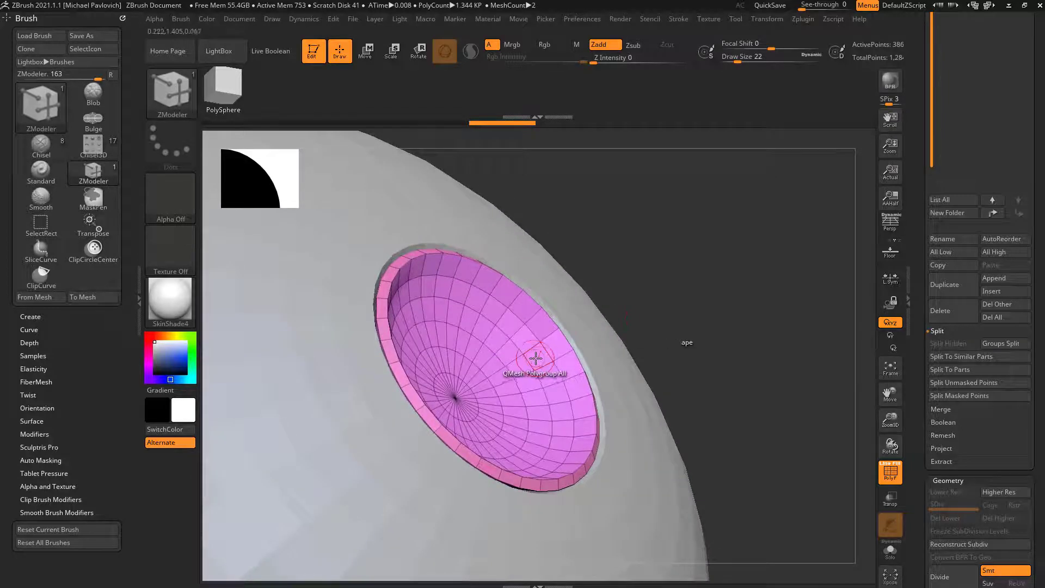
key(space)
click(428, 288)
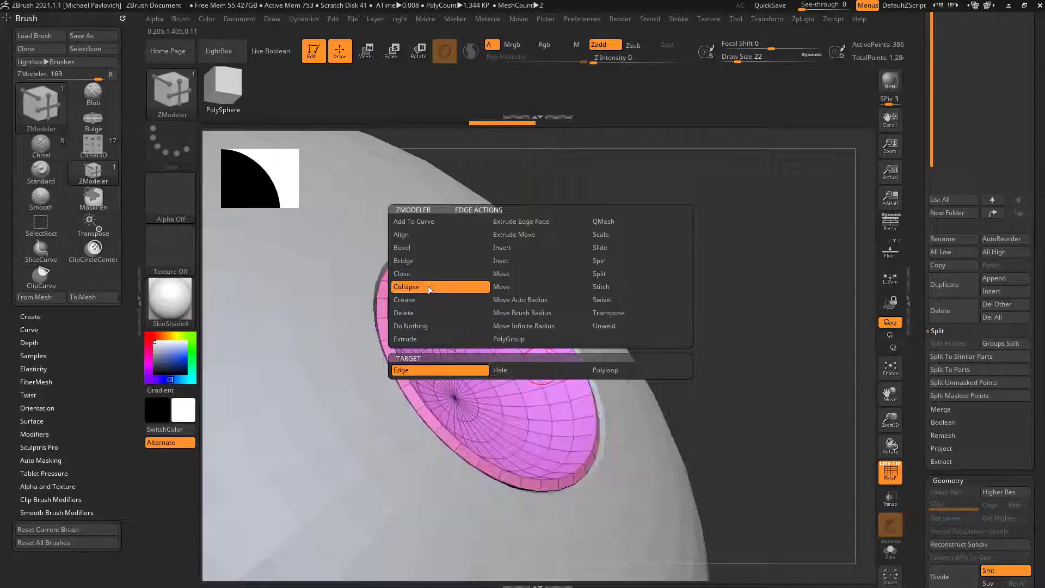
click(428, 371)
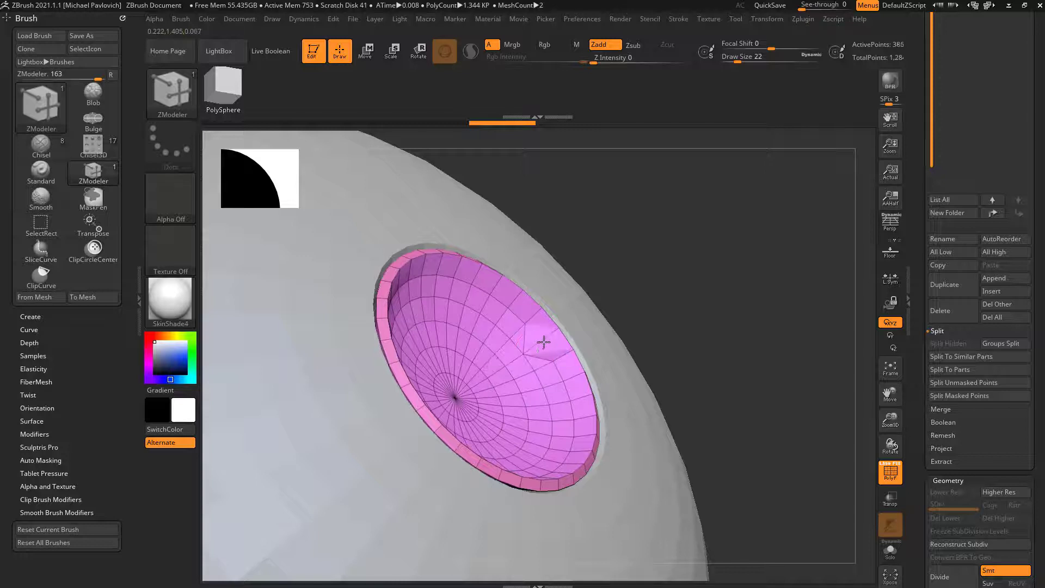
click(506, 316)
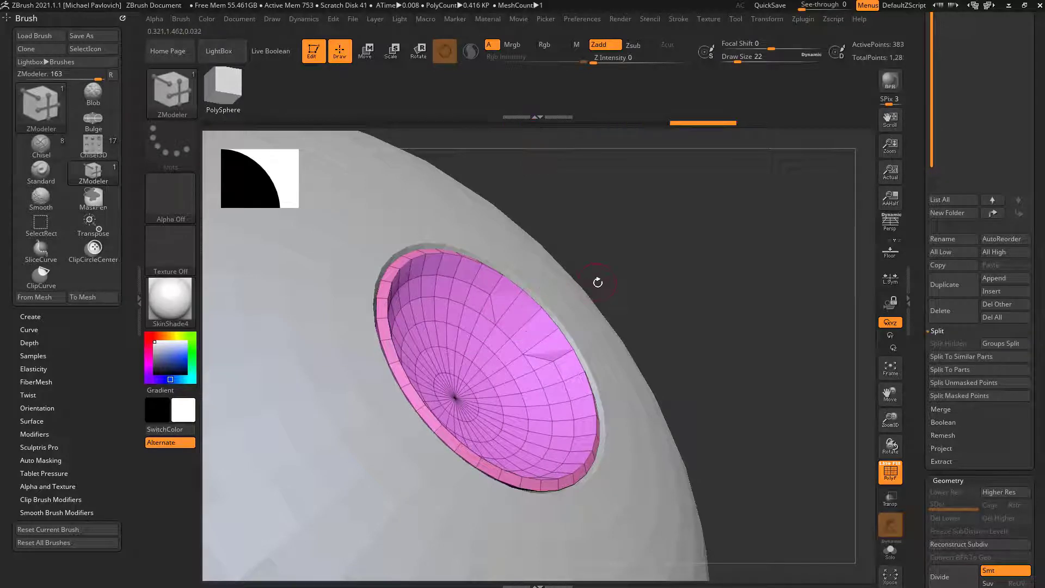
drag(661, 278, 618, 327)
key(ctrl+z)
key(ctrl+z)
key(ctrl+z)
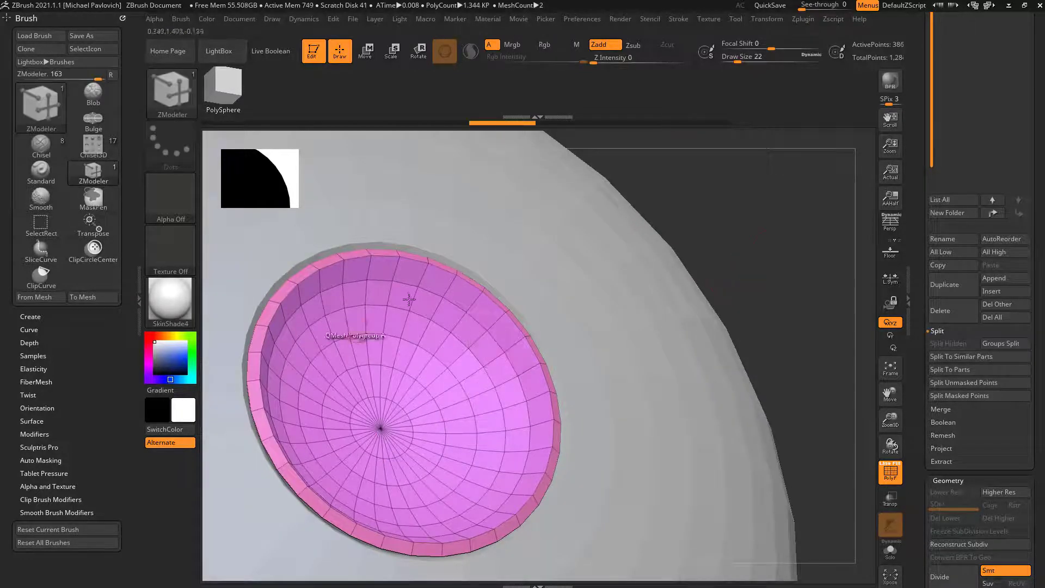
- Set the Collapse target to Polyloop and try collapsing different edge loops inside the cap, undoing each one
drag(708, 250, 800, 231)
key(space)
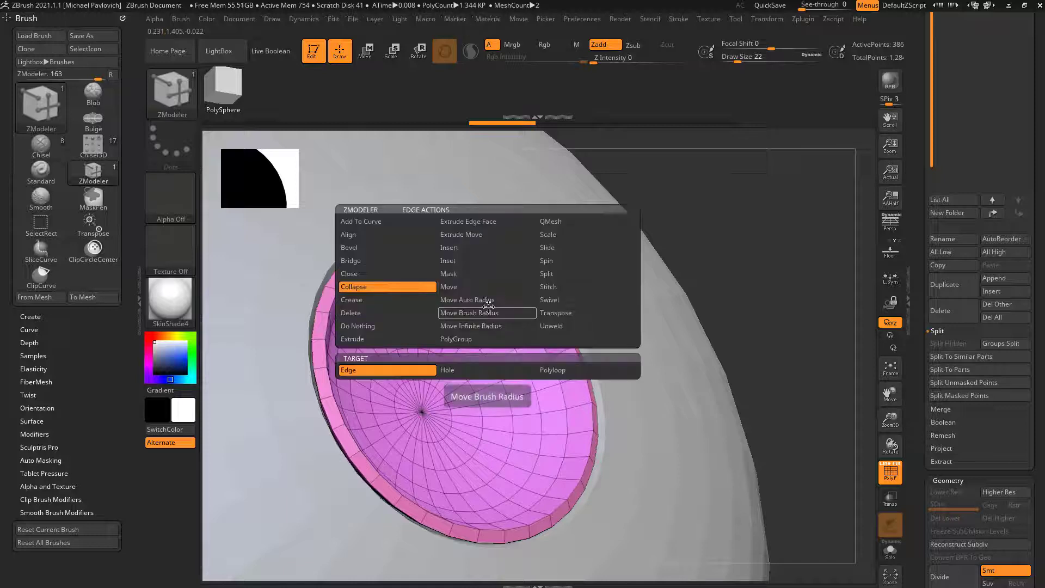
click(553, 370)
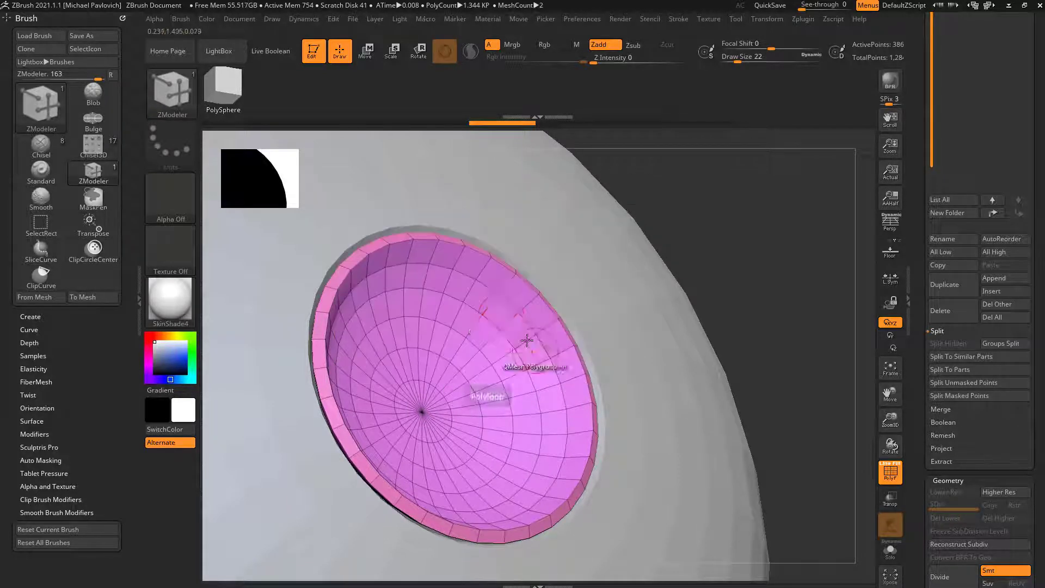
click(489, 302)
key(ctrl+z)
click(501, 292)
key(ctrl+z)
click(480, 325)
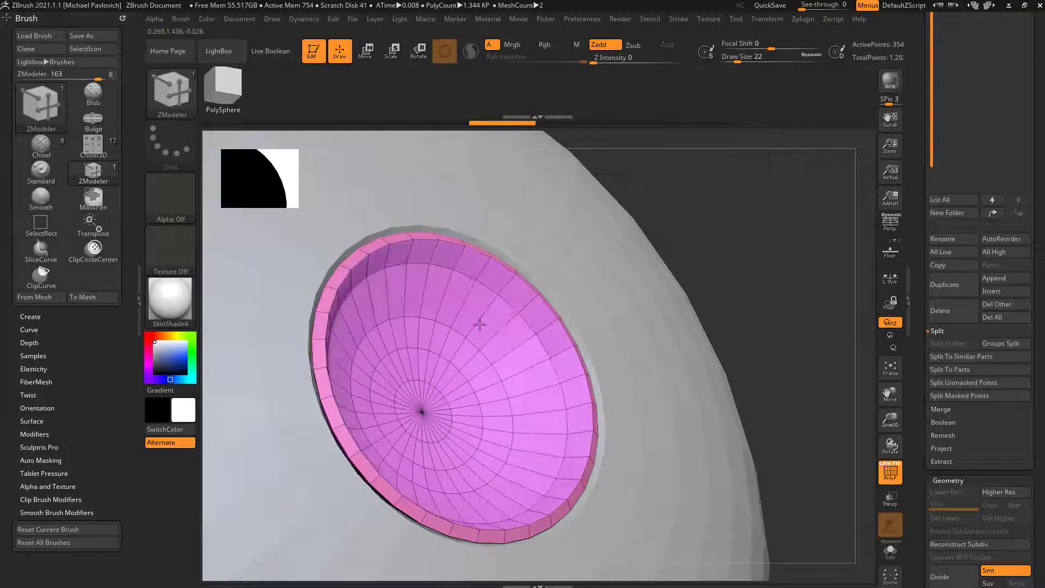
key(ctrl+z)
click(490, 305)
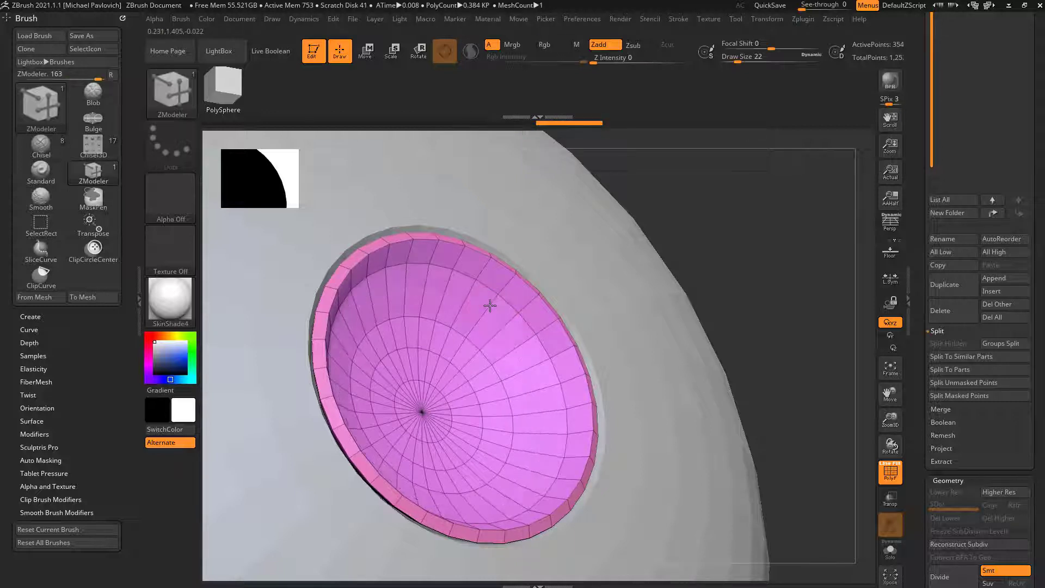
key(ctrl+z)
click(501, 294)
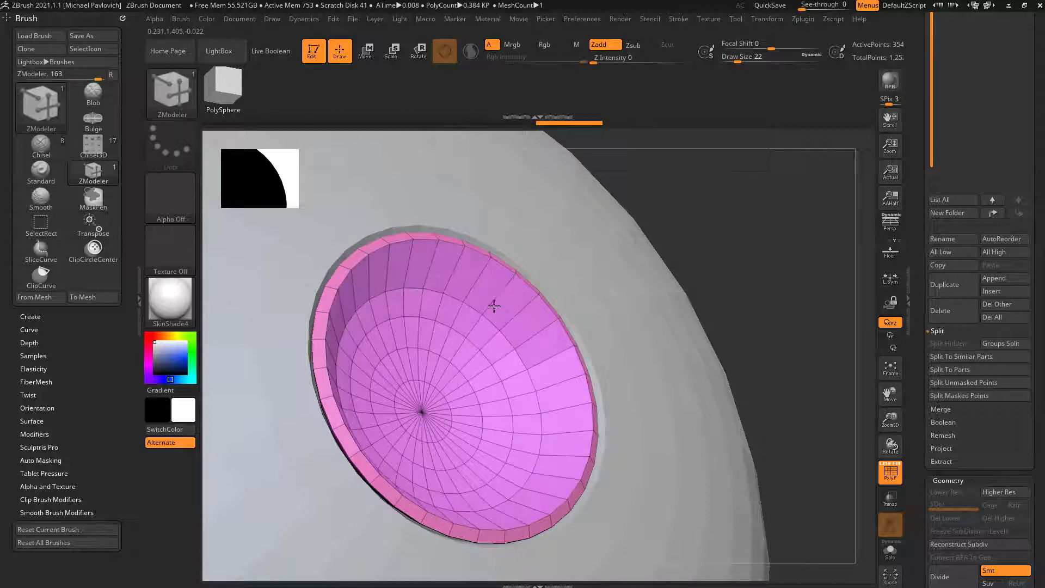
key(ctrl+z)
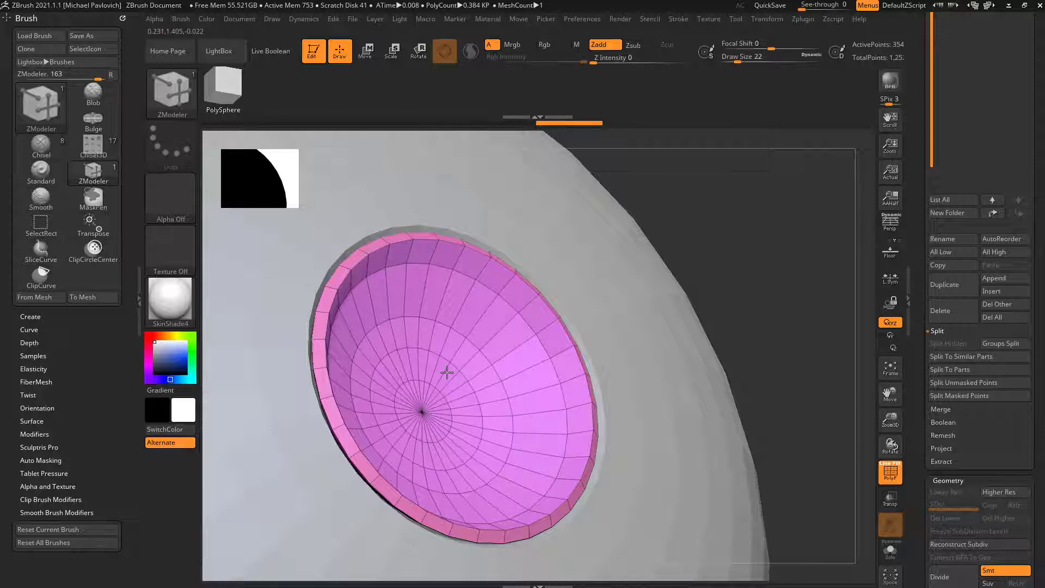
click(508, 284)
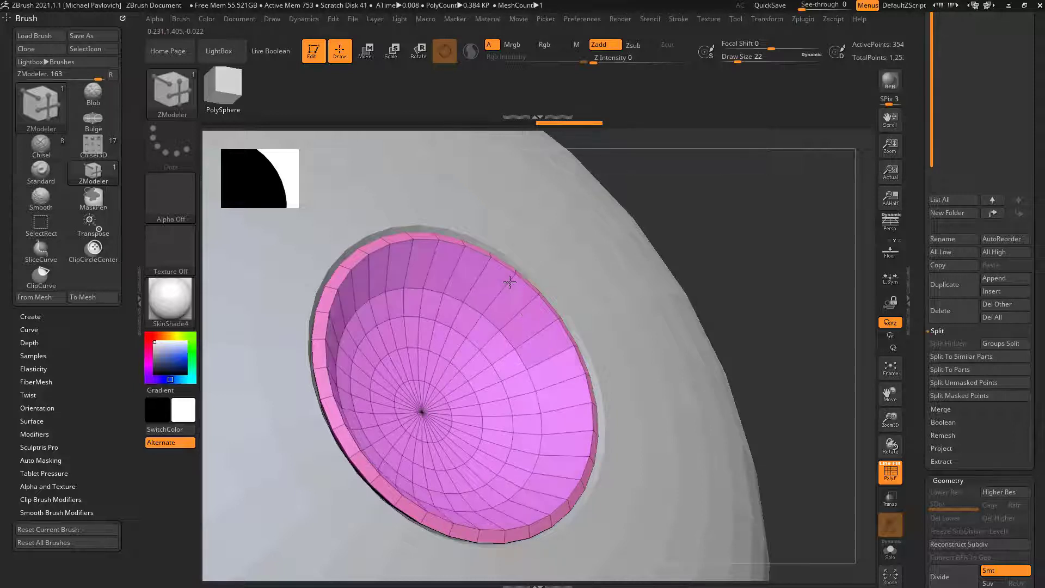
key(ctrl+z)
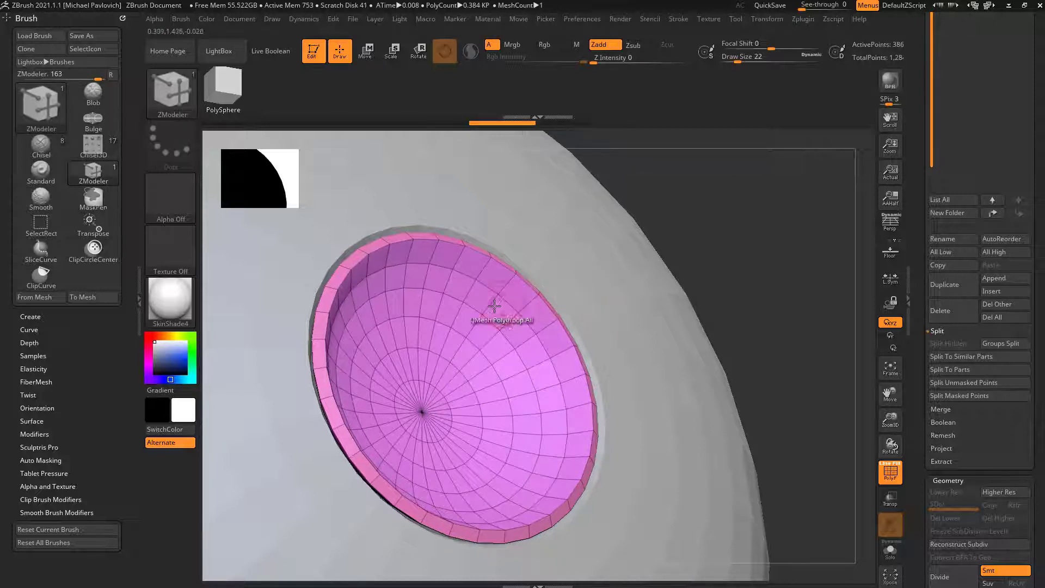
- Set the ZModeler edge action to Insert with Multiple EdgeLoops and add an edge loop around the cap's inner wall
click(498, 321)
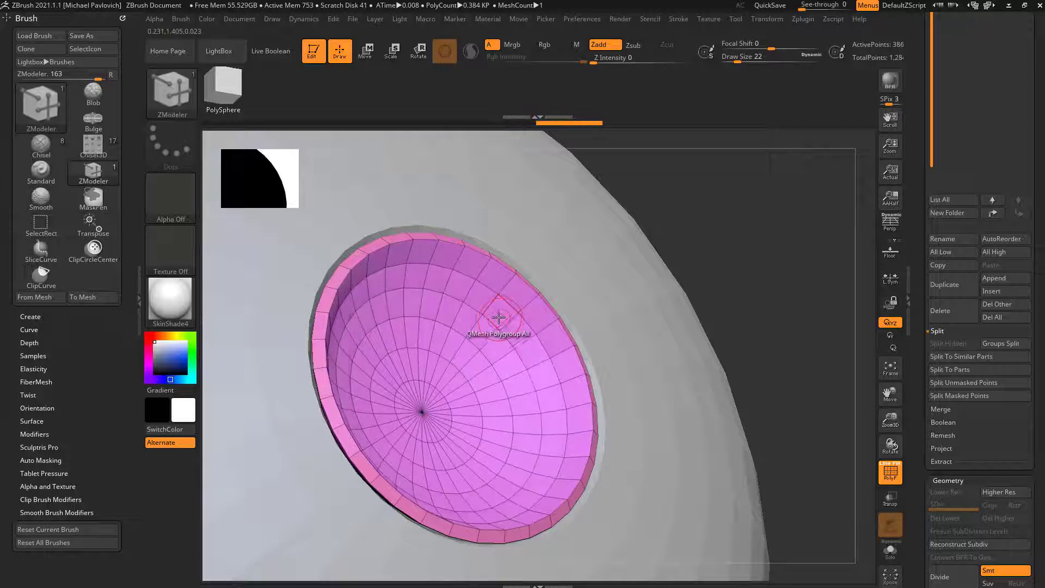
key(space)
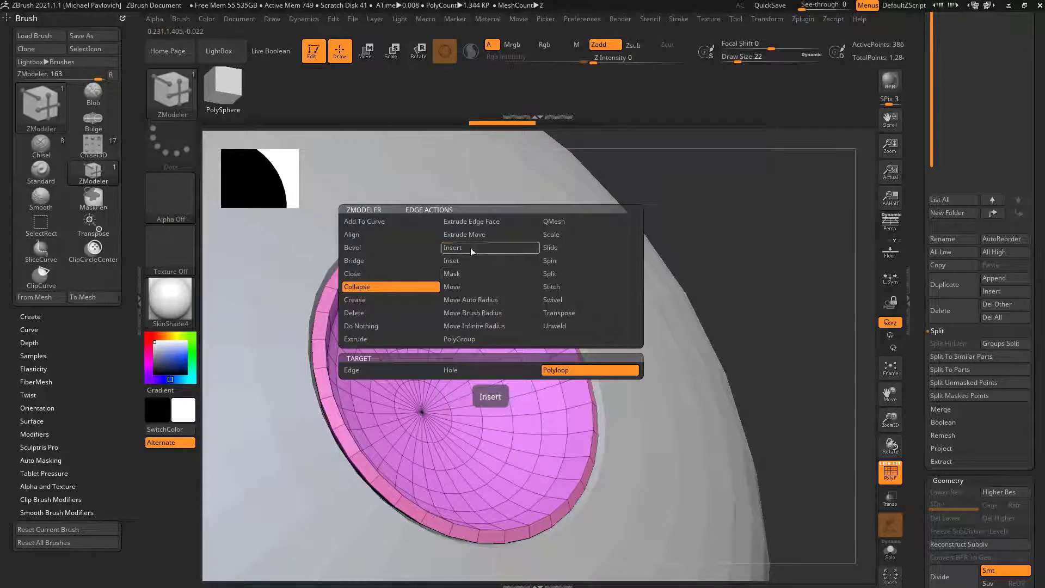
click(457, 260)
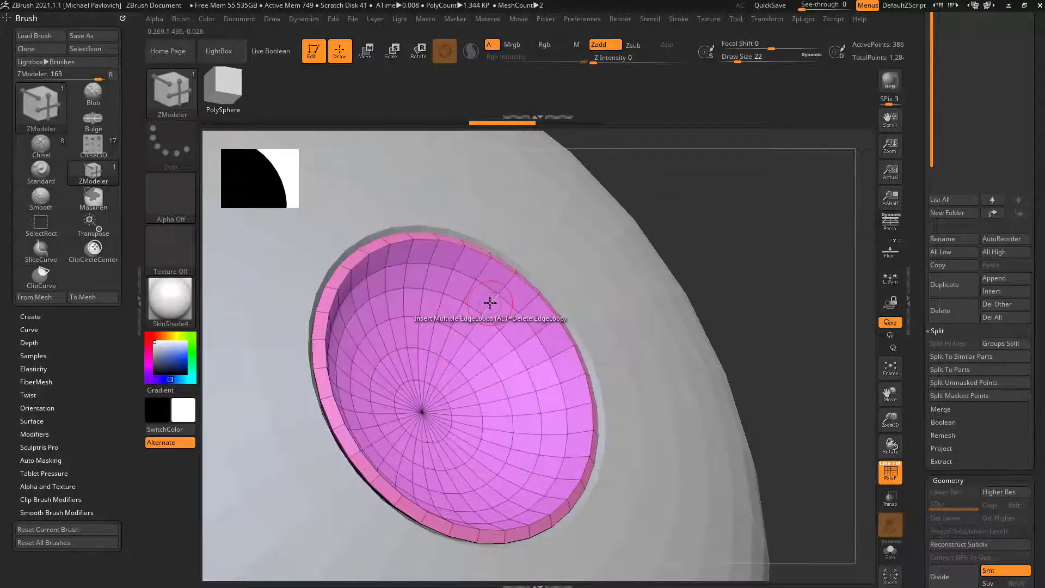
click(488, 305)
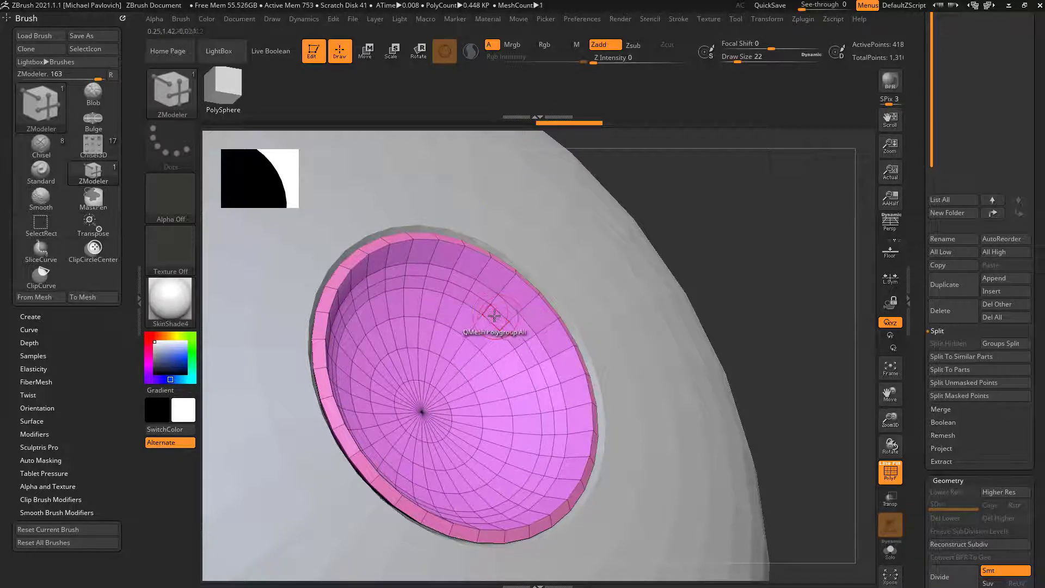
- Set the edge action to Collapse with the Polyloop target and collapse the loops around the cap's inner wall
key(space)
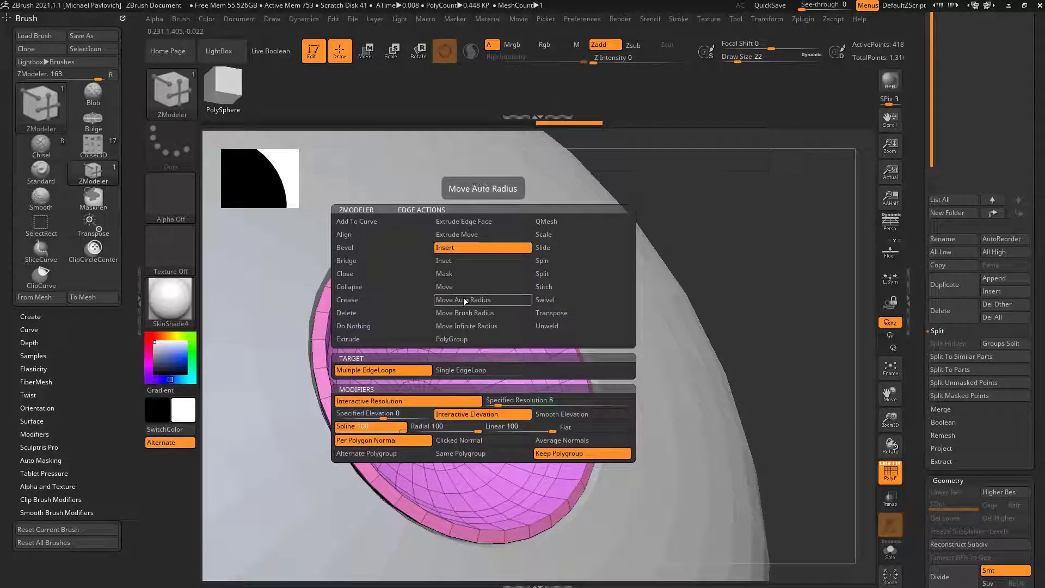
click(384, 287)
click(502, 370)
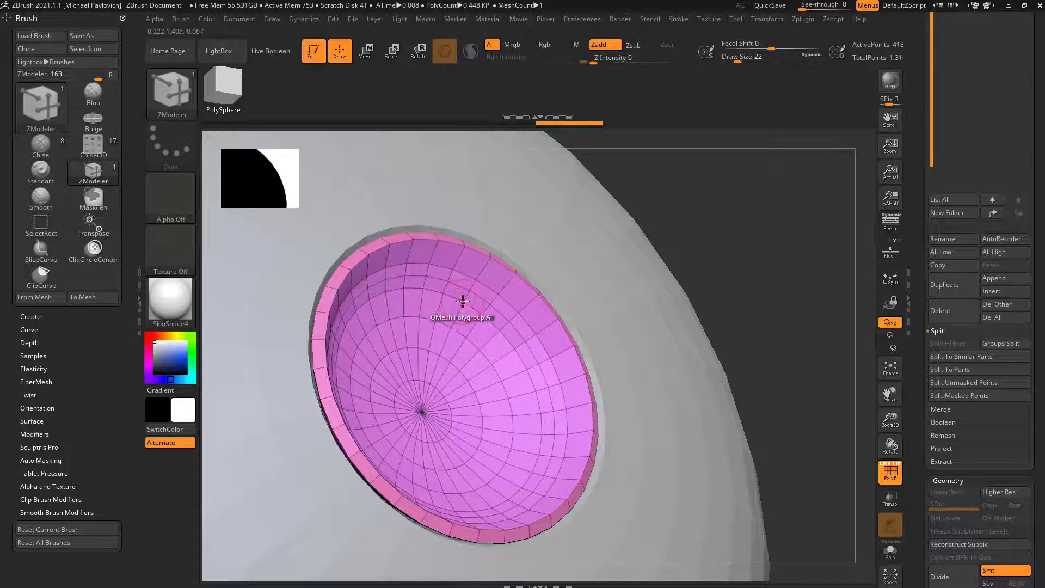
click(478, 277)
- Switch the edge action back to Insert and add an edge loop around the inside of the cap
drag(790, 262, 700, 289)
key(space)
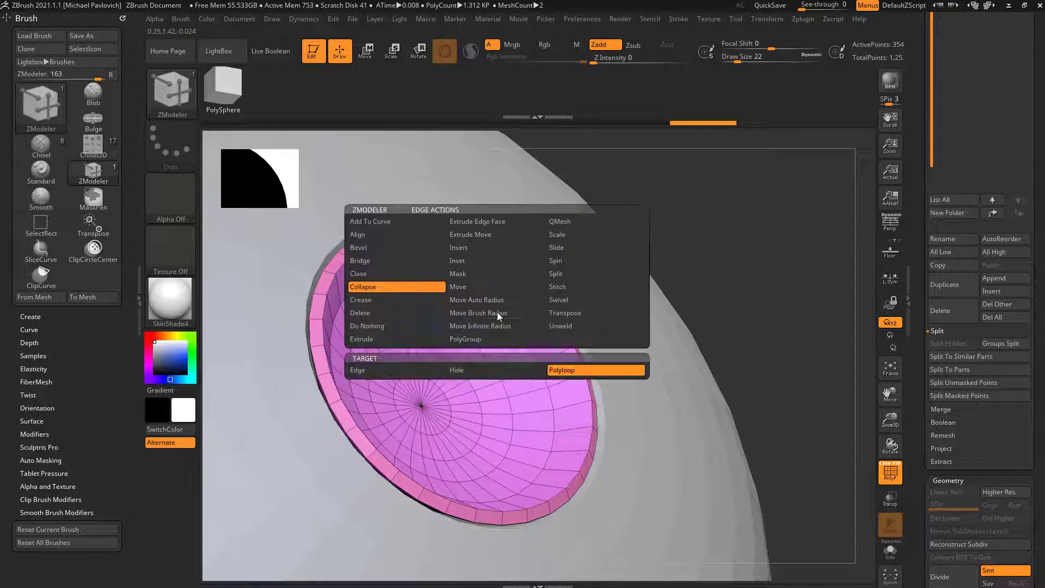
click(414, 250)
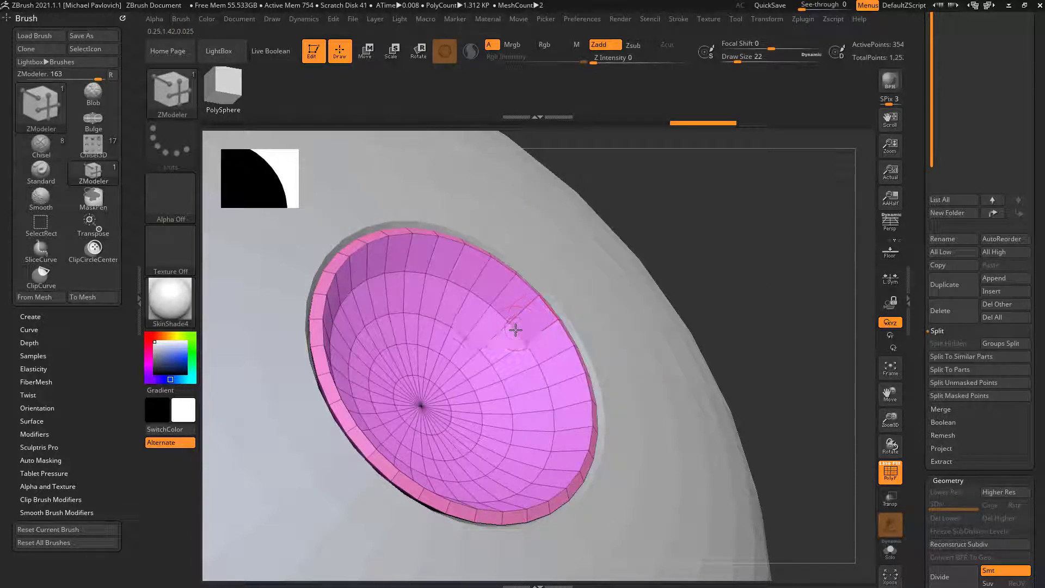
drag(517, 328, 520, 326)
- Extrude the narrow polygon ring inside the cap into a raised lip with QMesh, using the Polygroup All target
key(space)
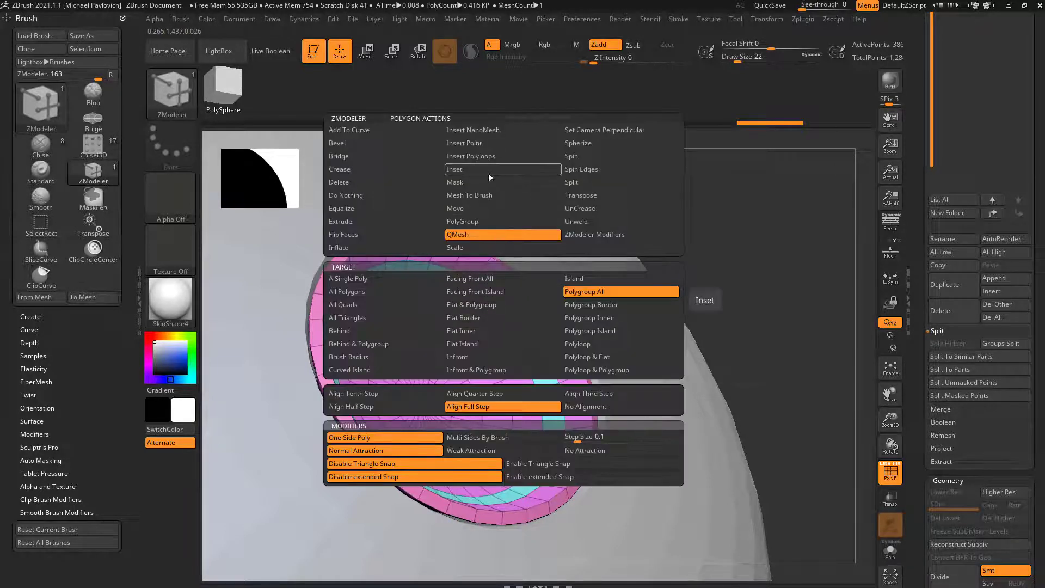
click(469, 236)
drag(477, 314, 644, 292)
right_drag(643, 292, 633, 272)
- Insert multiple edge loops across the raised ring, with elevation to give it a rounded profile
key(space)
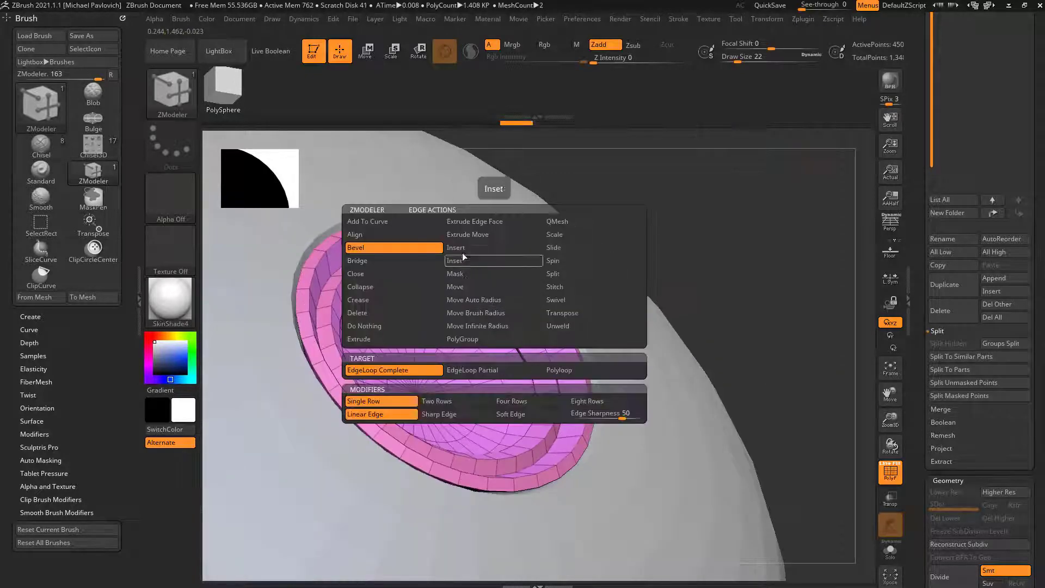
click(462, 248)
click(433, 370)
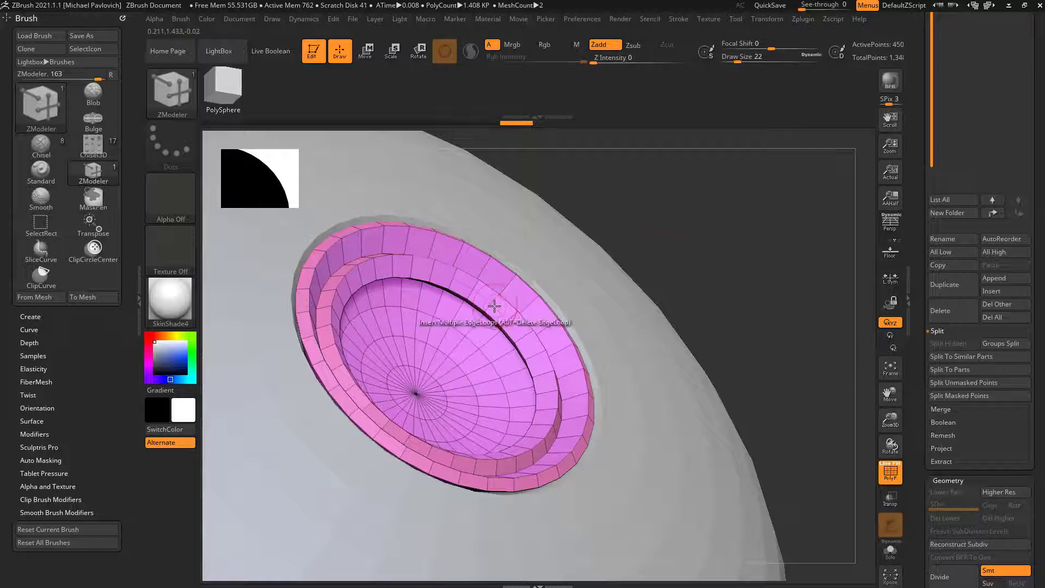
click(558, 300)
drag(617, 296, 617, 272)
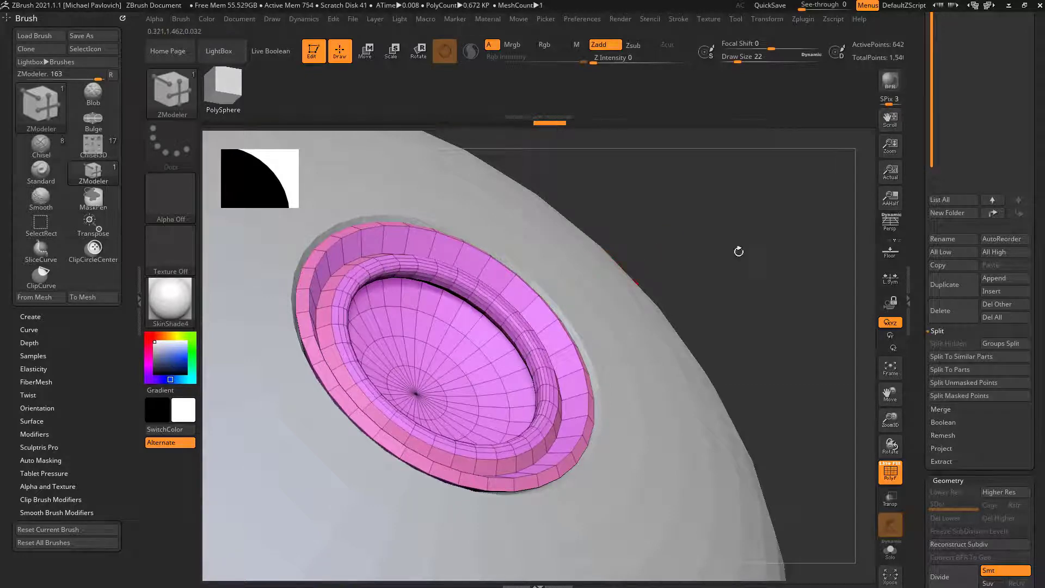
- Change the ZModeler edge action to Delete with the EdgeLoop Complete target
mouse_move(739, 250)
right_down()
mouse_move(711, 259)
mouse_move(682, 249)
mouse_move(763, 236)
mouse_move(779, 270)
mouse_move(726, 255)
right_up()
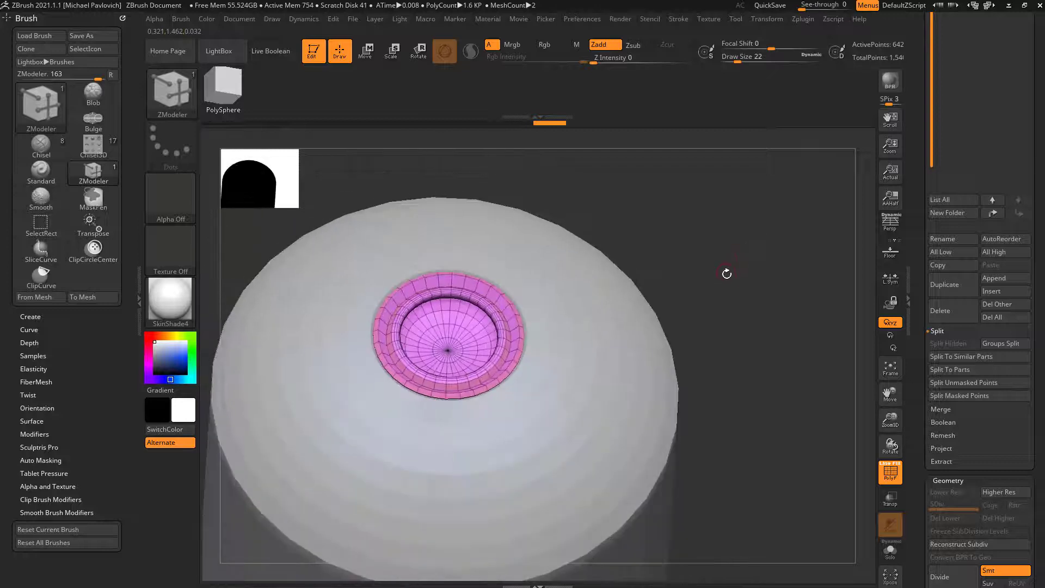
key(space)
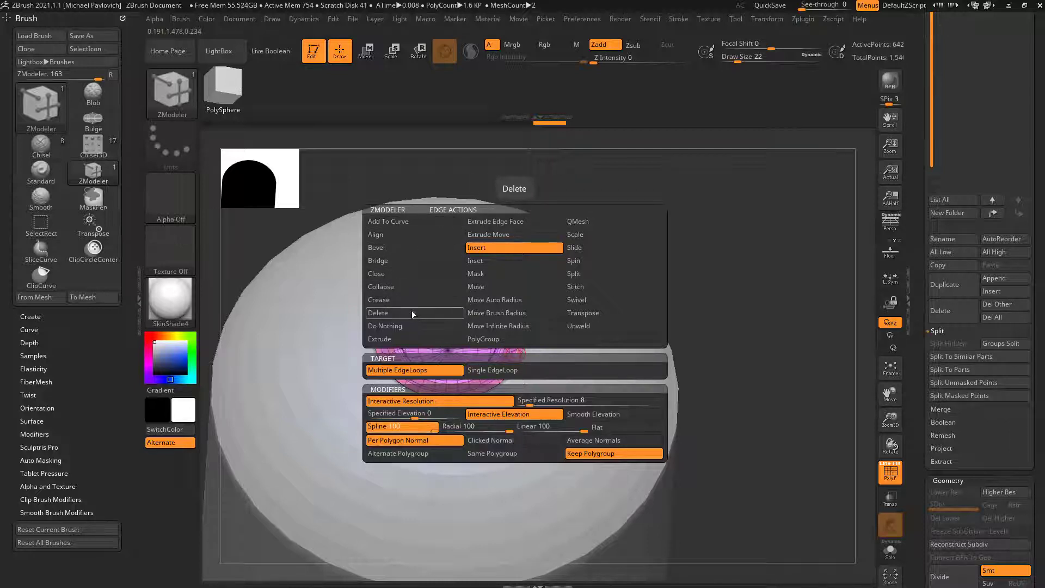
drag(743, 261, 630, 304)
key(space)
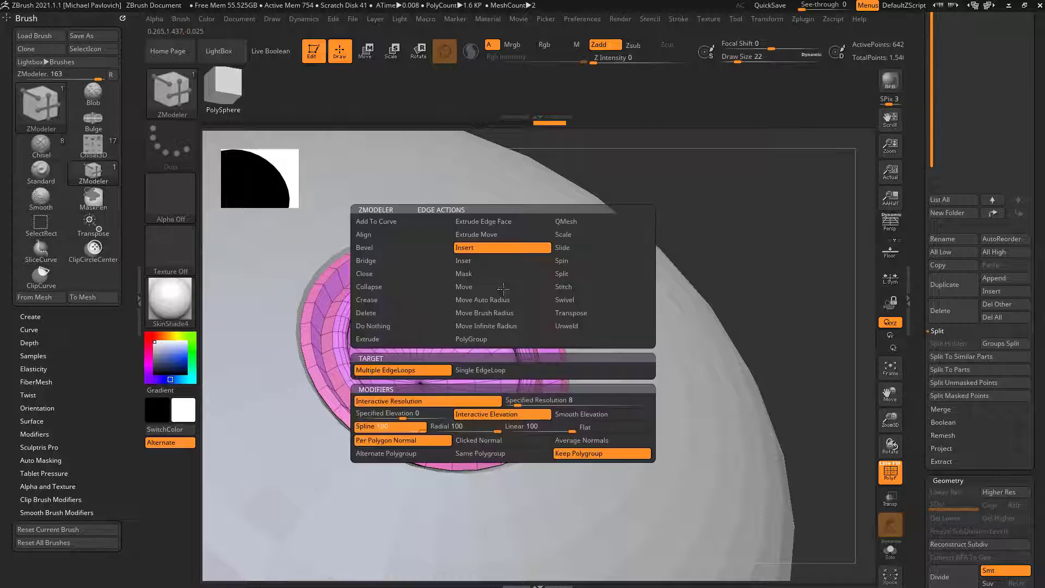
click(403, 314)
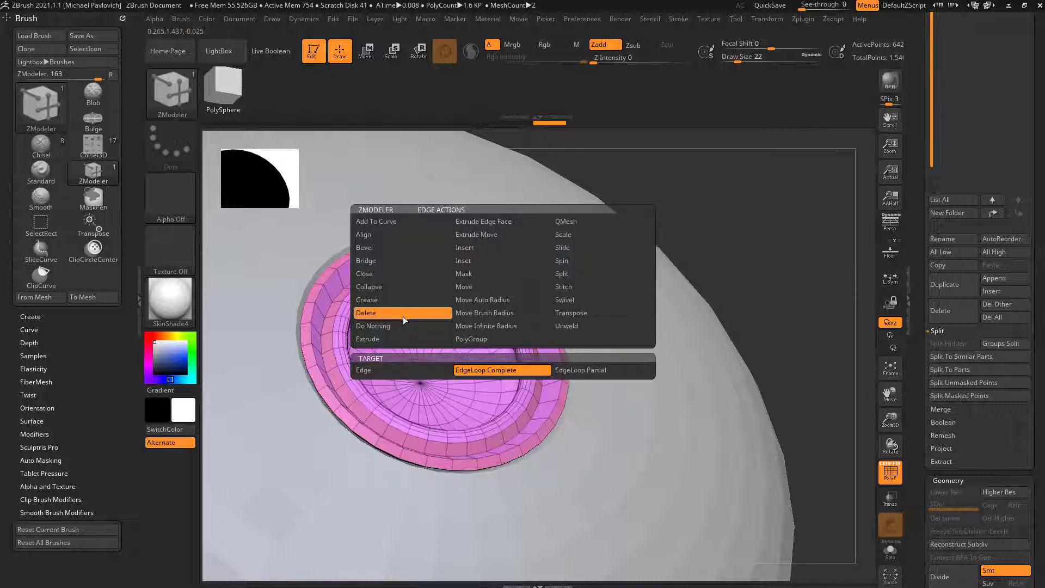
click(404, 368)
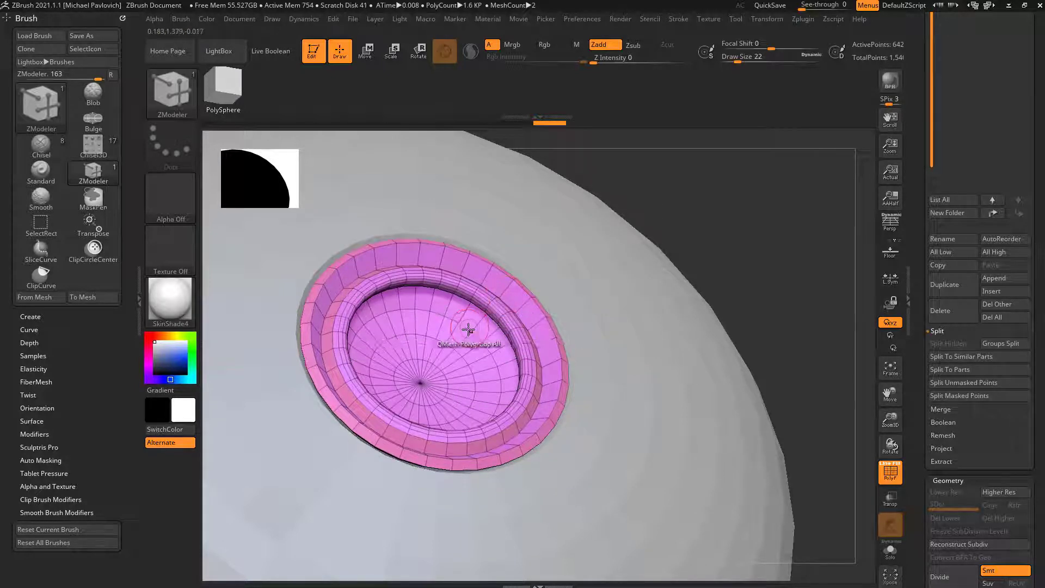
- Set the edge action to Insert with the Single EdgeLoop target and try it inside the cap
key(space)
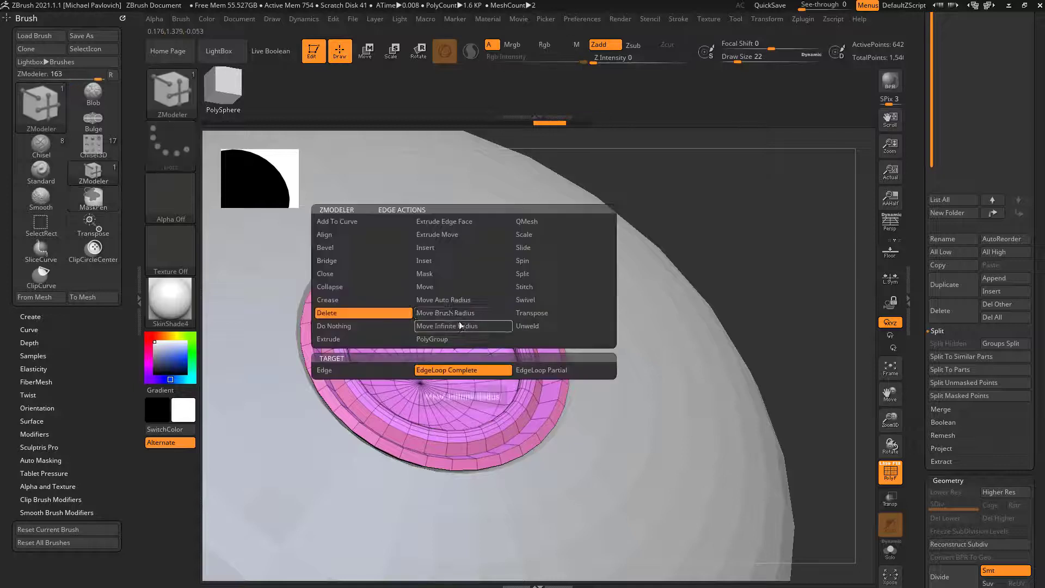
click(446, 249)
click(443, 371)
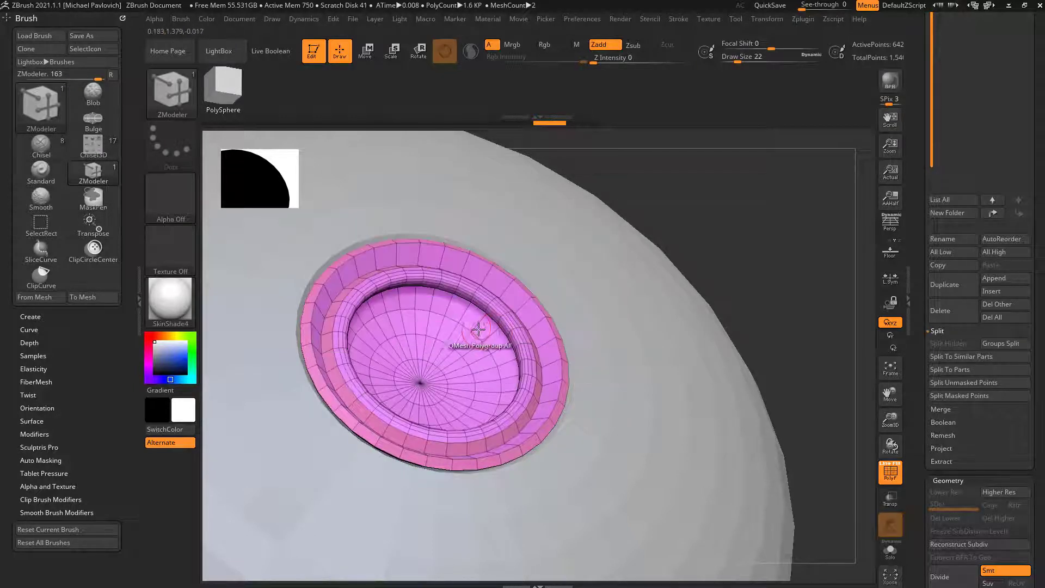
click(479, 331)
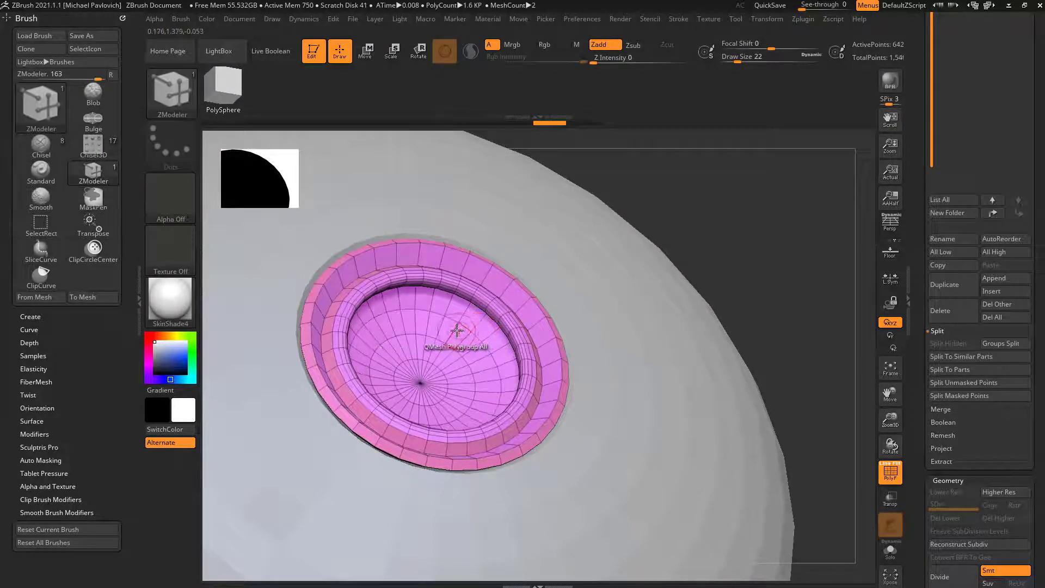
- Set the ZModeler point action to Bridge with the Two Points target and connect two points inside the cap
drag(754, 246, 700, 316)
alt+drag(687, 268, 678, 301)
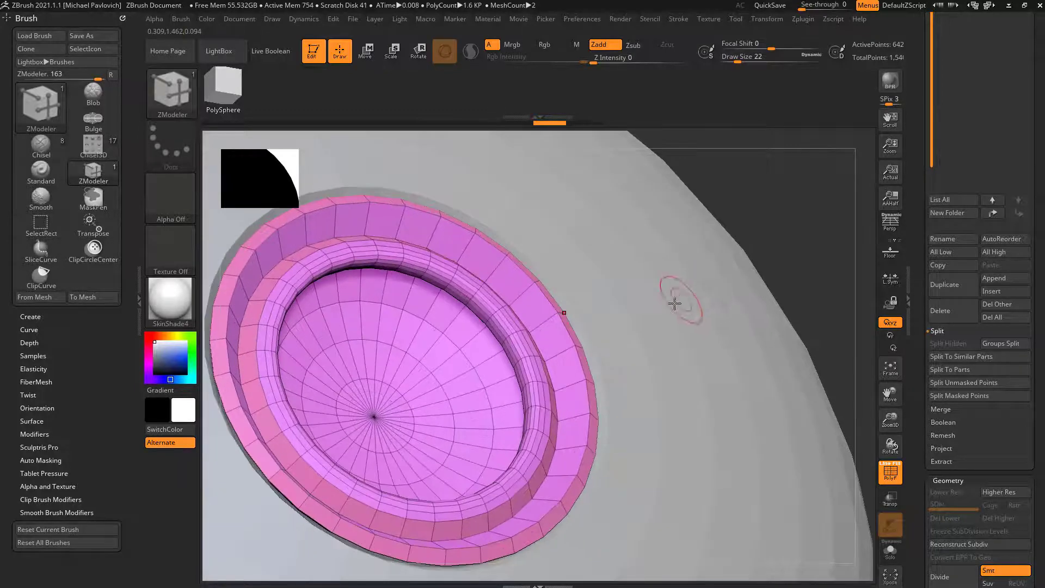
key(space)
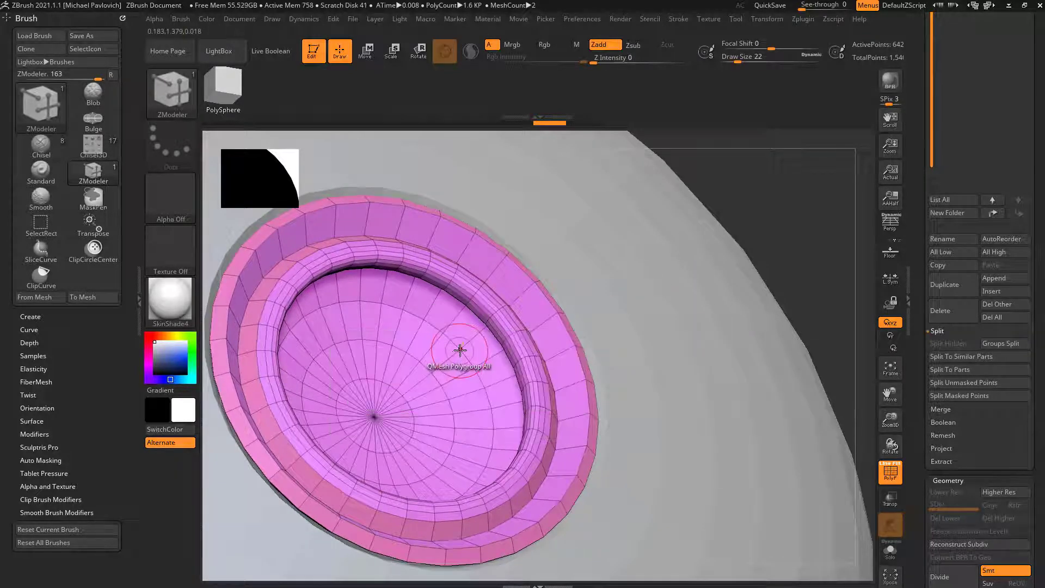
key(space)
click(386, 347)
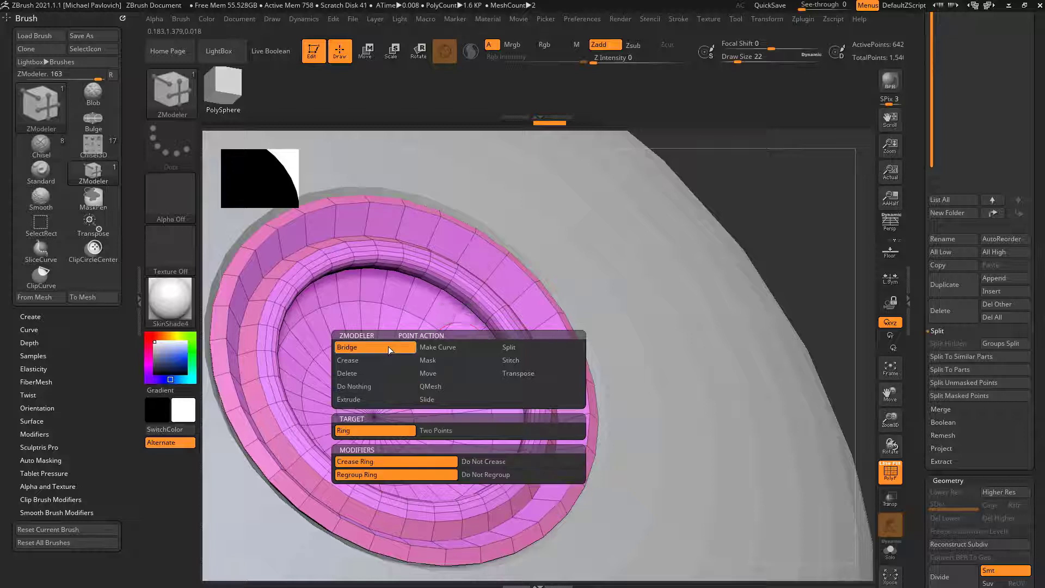
click(435, 430)
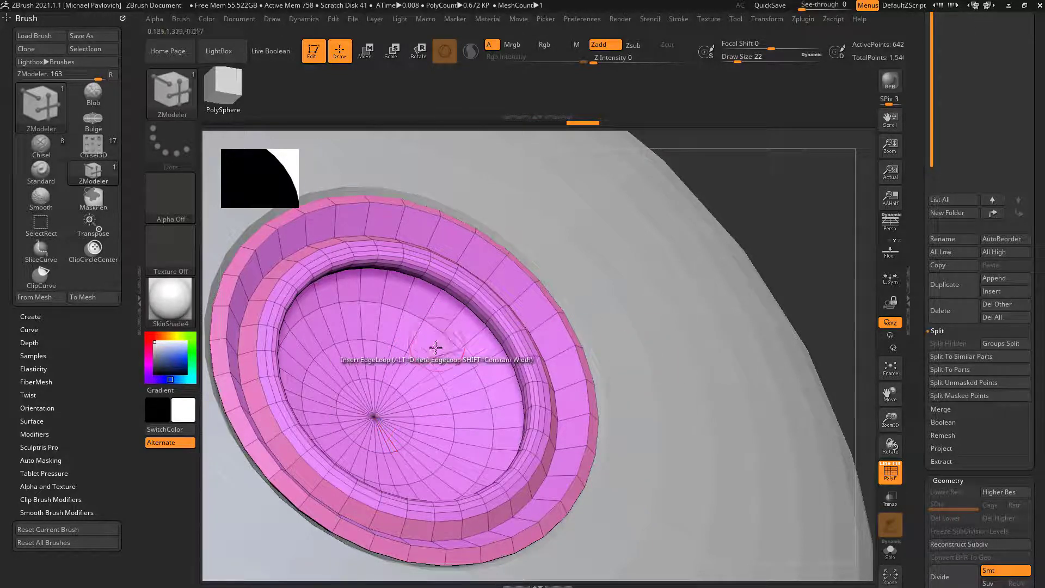
- Set the edge action to Delete with the Edge target and delete the bridged edge inside the cap
key(space)
click(331, 315)
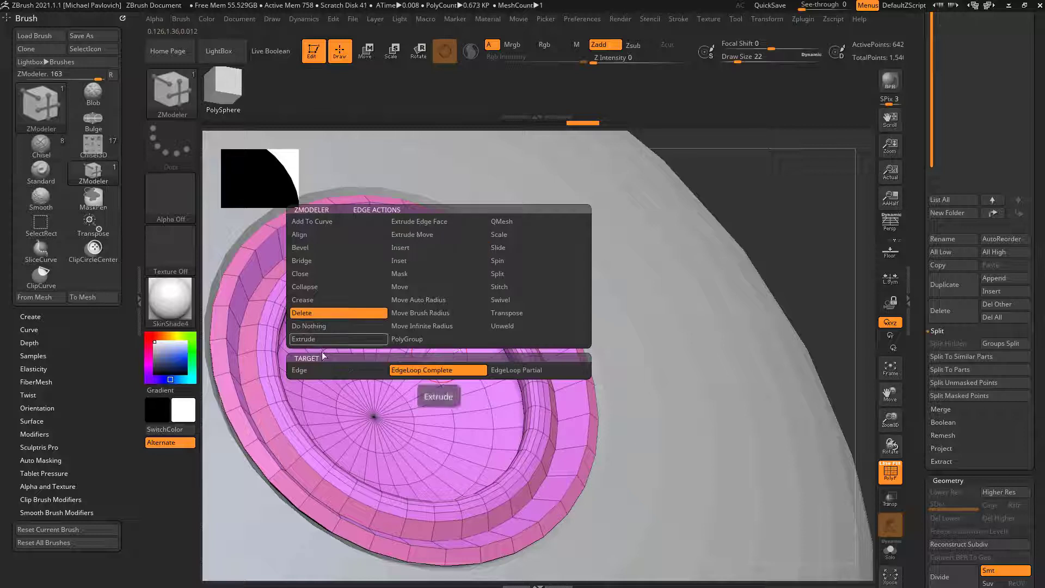
click(311, 370)
click(437, 356)
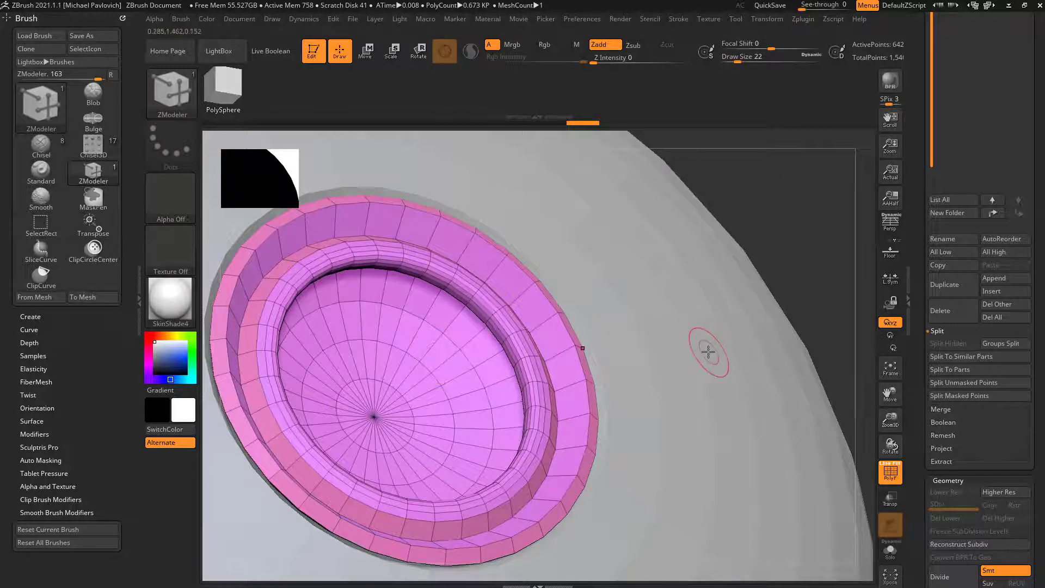
- Load the tools from the DemoAnimeHead.ZPR project in the ZProjects folder
key(space)
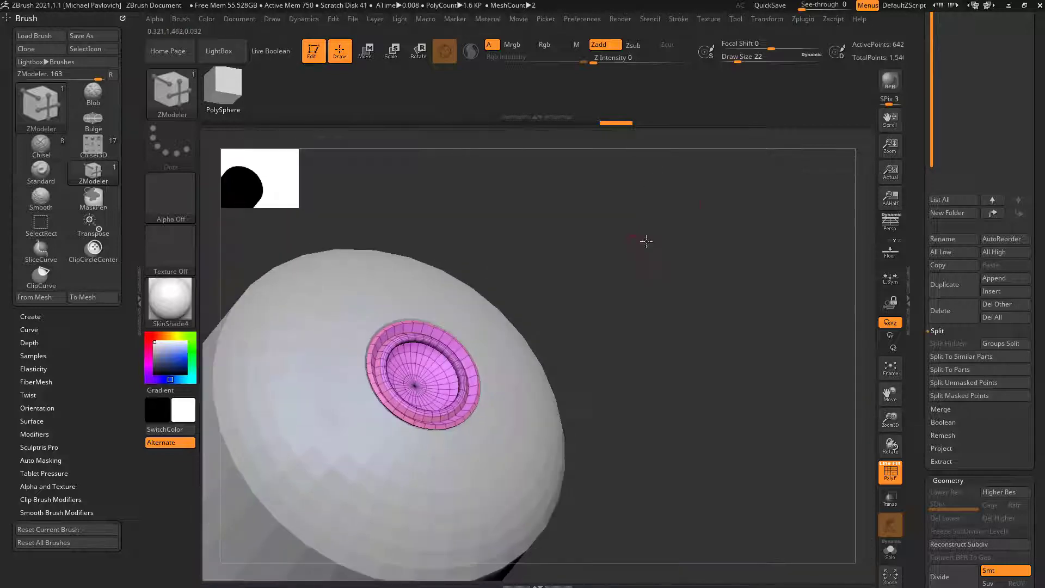
scroll(903, 244, up, 10)
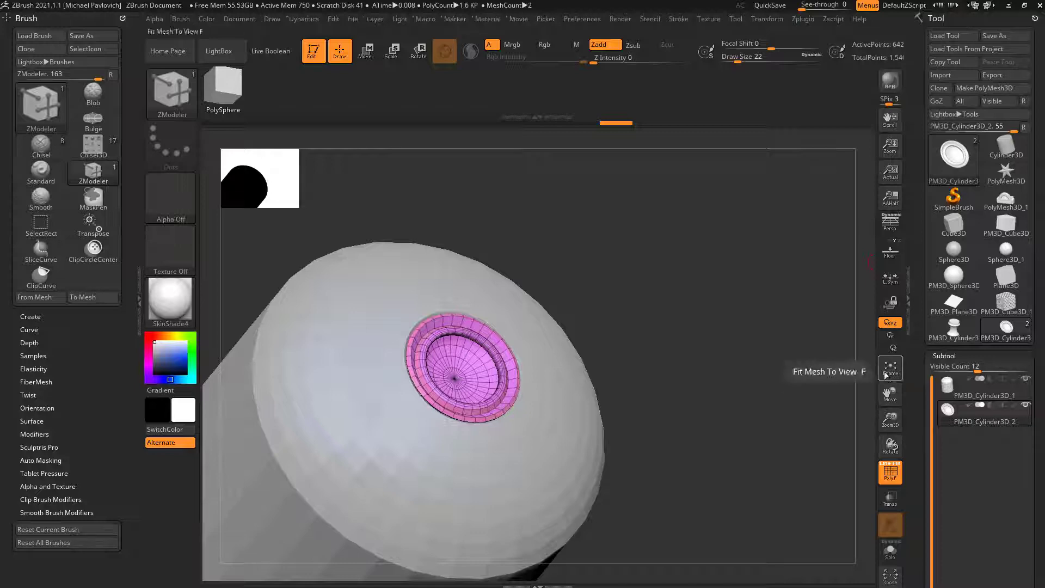
click(967, 50)
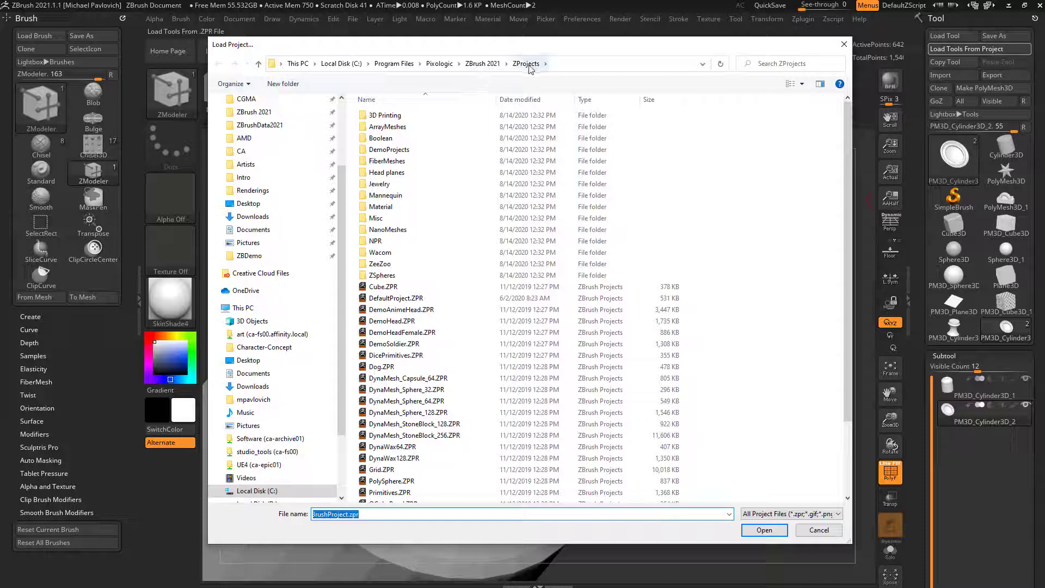
double_click(401, 310)
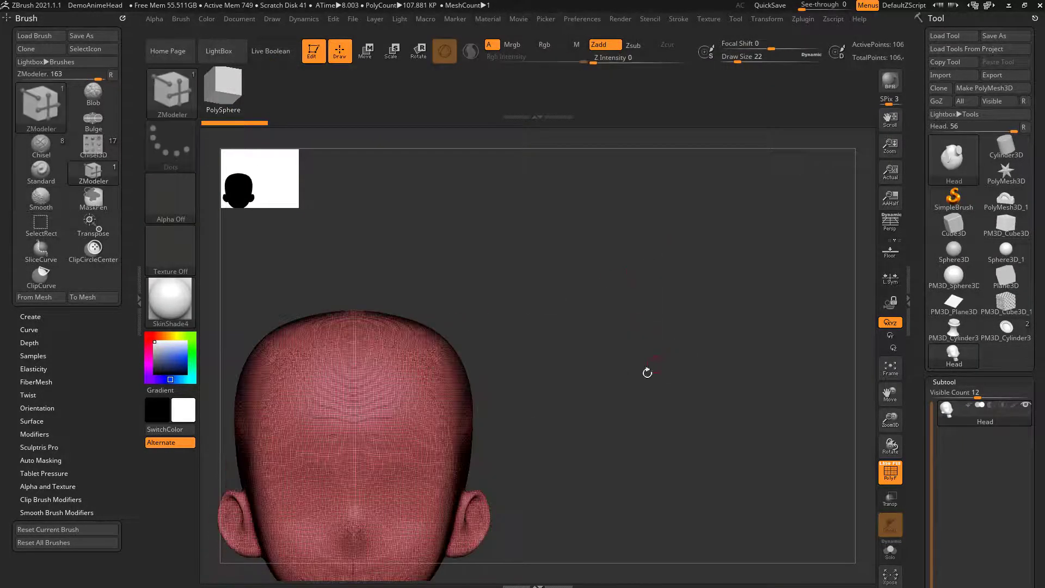
- Hide the head's polyframe and switch to the Topology brush
click(879, 463)
alt+drag(722, 396, 763, 357)
key(b)
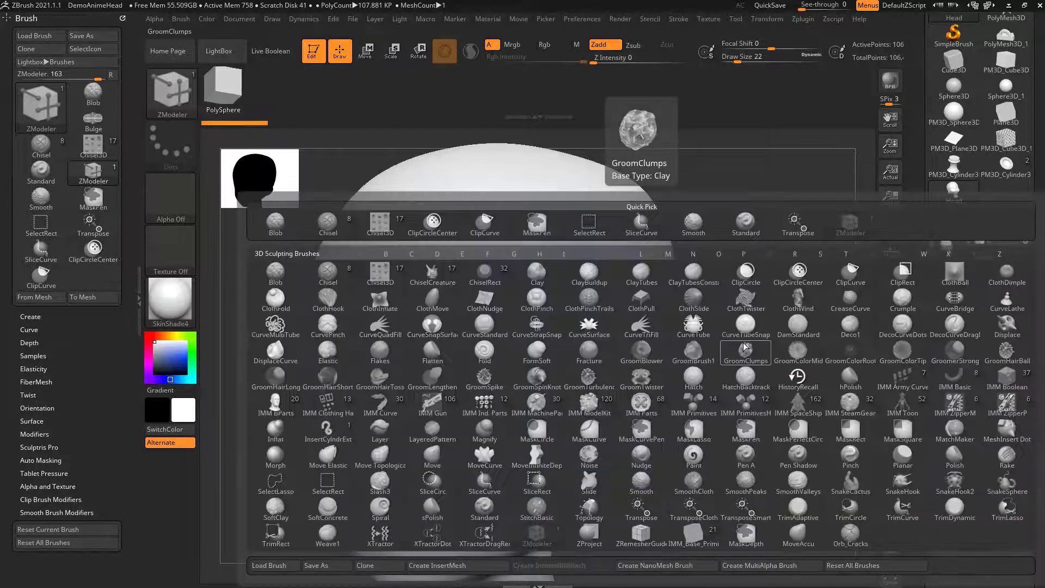
key(t)
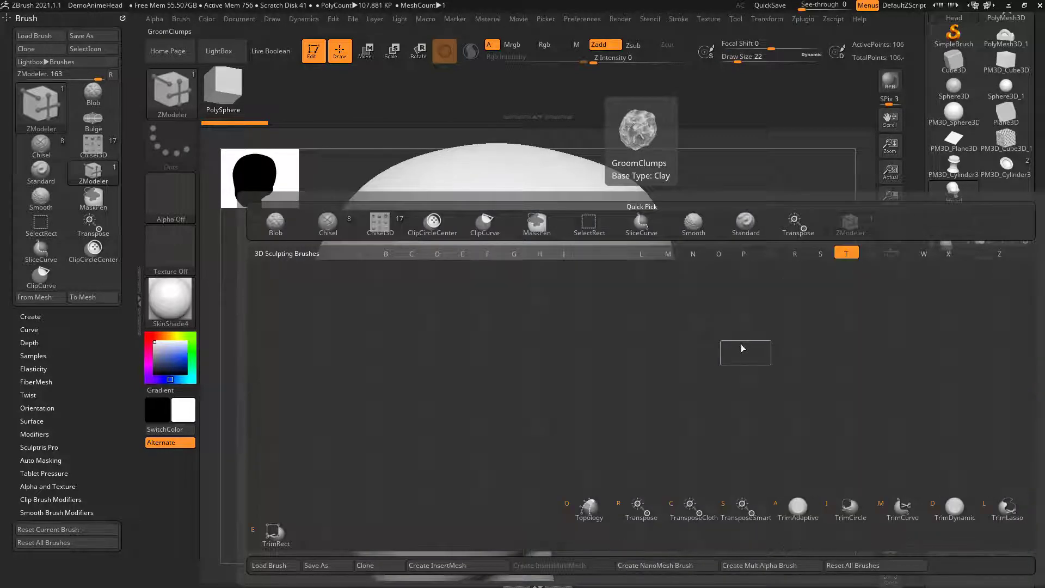
click(588, 509)
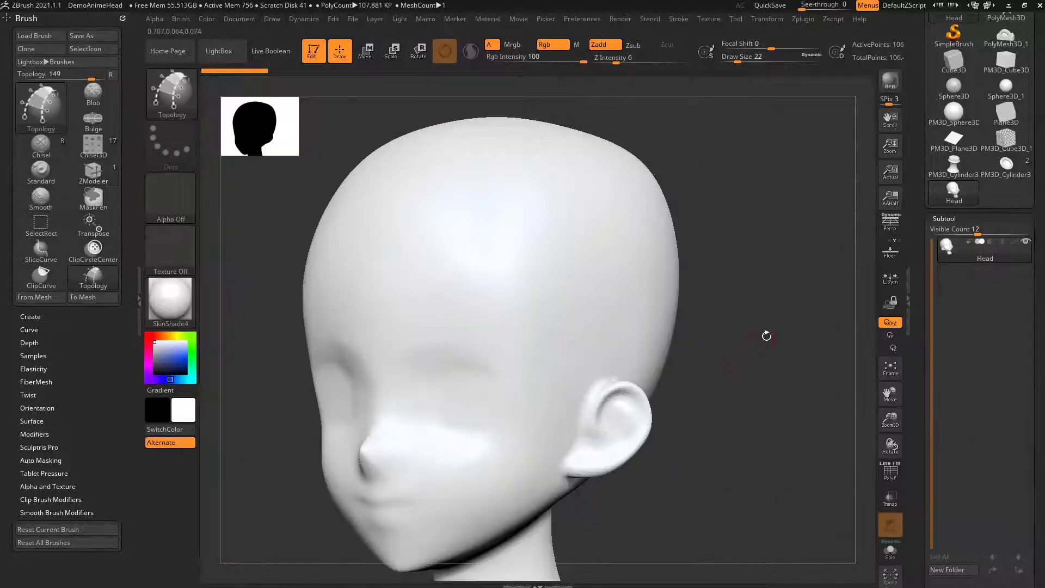
- Draw four roughly parallel topology curves running down the side of the head from the forehead toward the ear
mouse_move(764, 333)
mouse_down()
mouse_move(772, 388)
mouse_move(648, 327)
mouse_up()
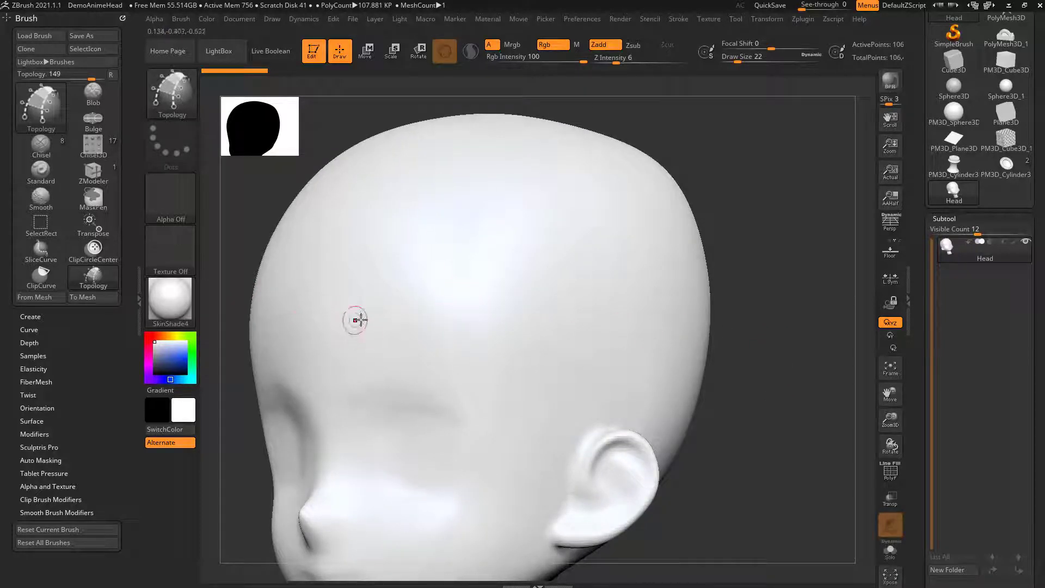
drag(500, 345, 531, 398)
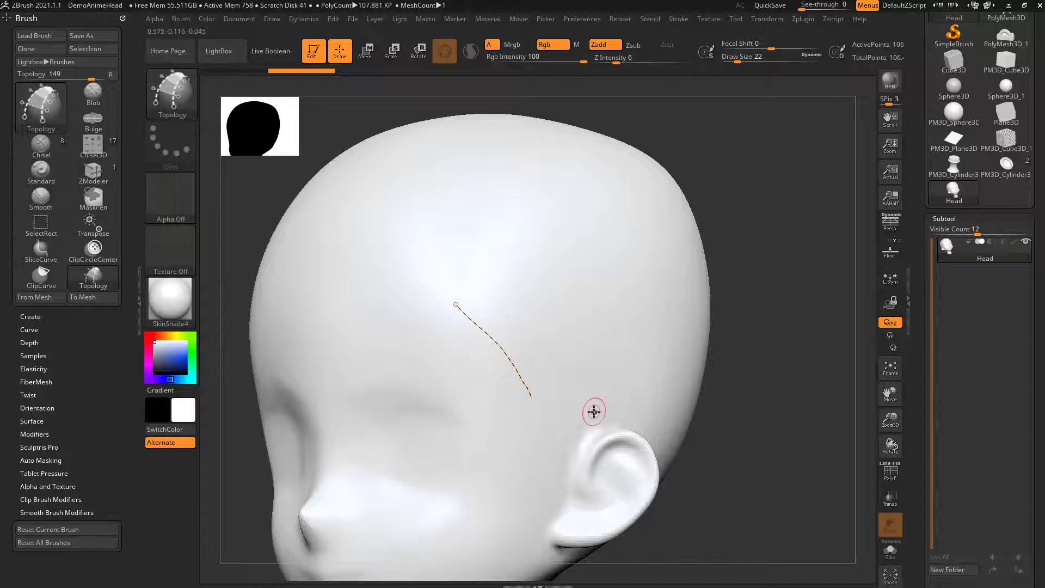
drag(778, 365, 754, 376)
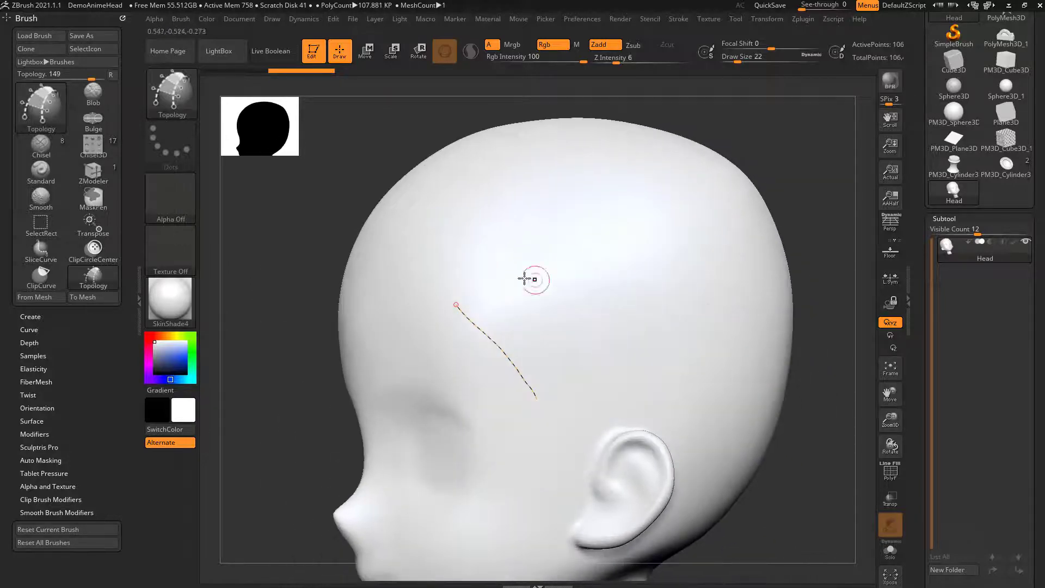
mouse_move(526, 317)
mouse_down()
mouse_move(571, 377)
mouse_move(648, 357)
mouse_up()
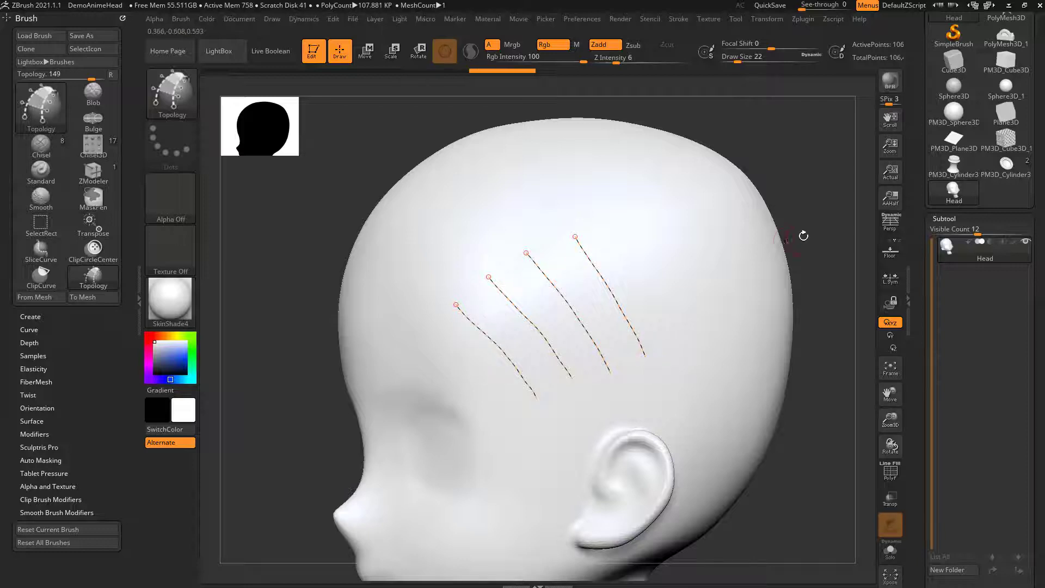
- Draw four topology curves across the existing ones to form a three-by-three grid of faces above the ear
drag(803, 234, 816, 234)
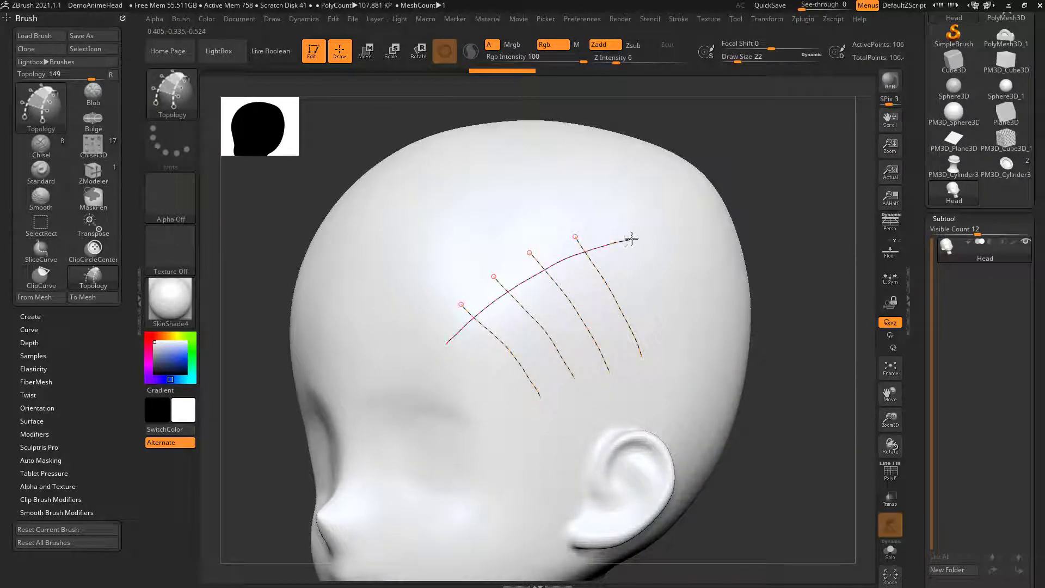
drag(632, 239, 631, 239)
drag(608, 278, 644, 269)
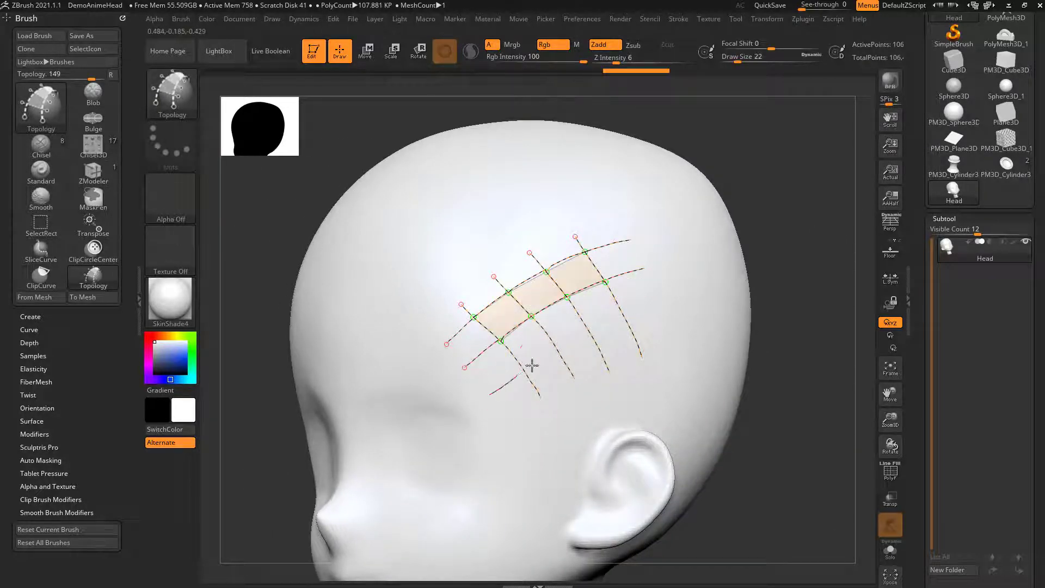
drag(532, 365, 689, 302)
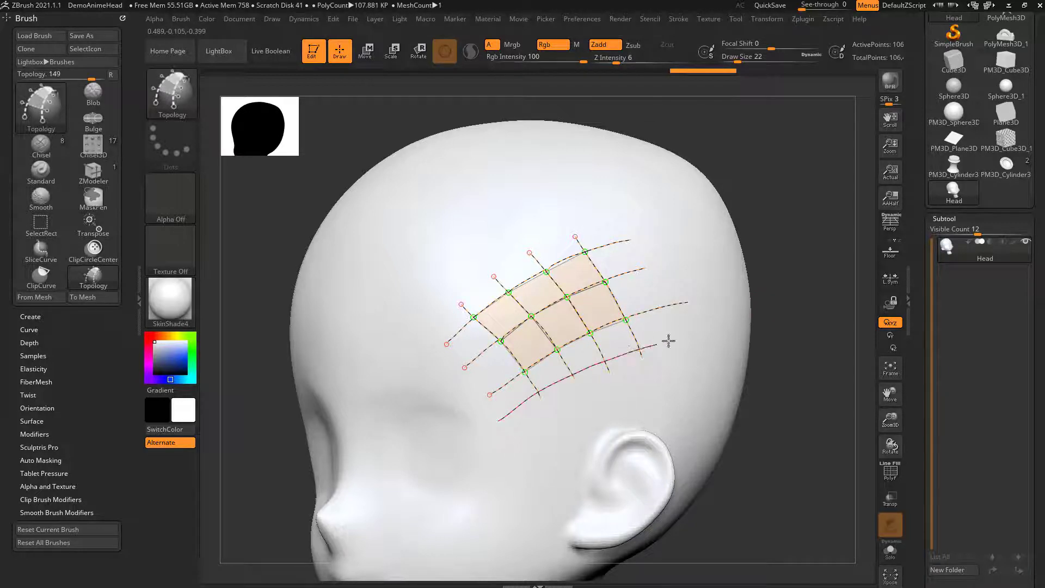
drag(668, 341, 681, 338)
mouse_move(781, 352)
mouse_down()
mouse_move(822, 322)
mouse_move(757, 345)
mouse_up()
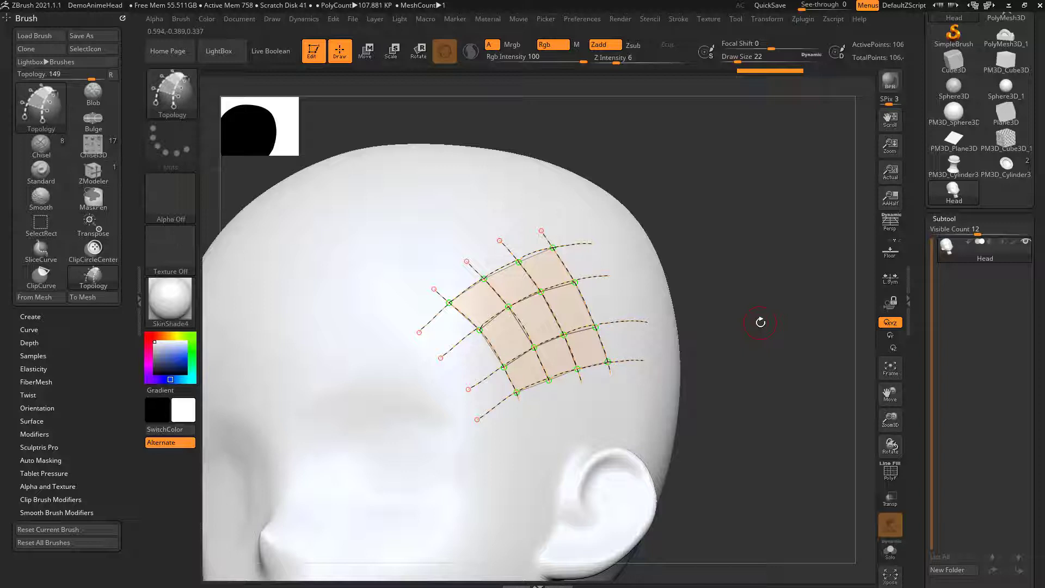
- Generate the patch mesh from the curves with Draw Size 1 and split the unmasked points into a separate subtool
drag(752, 229, 771, 247)
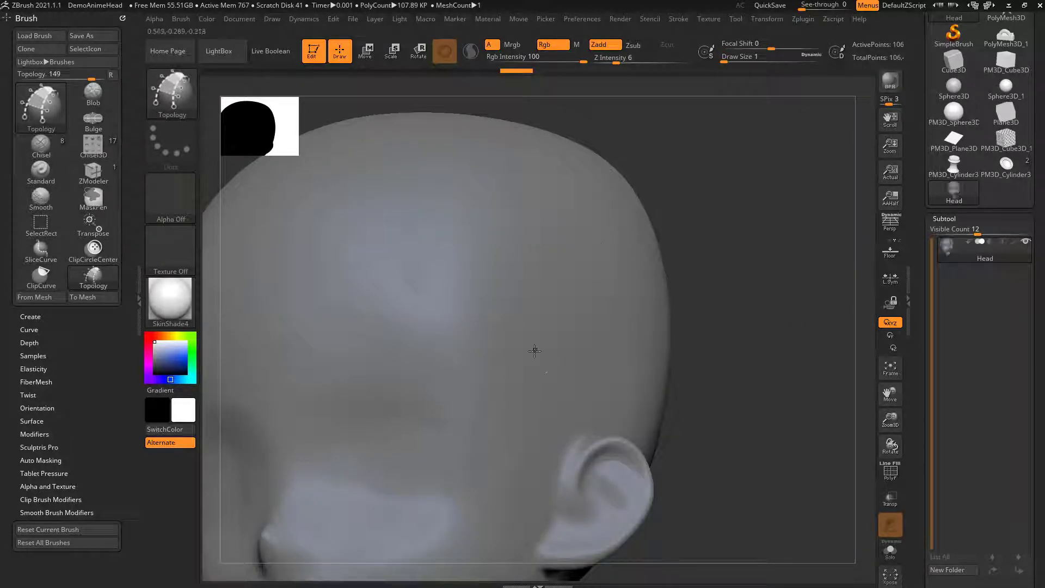
scroll(934, 349, down, 5)
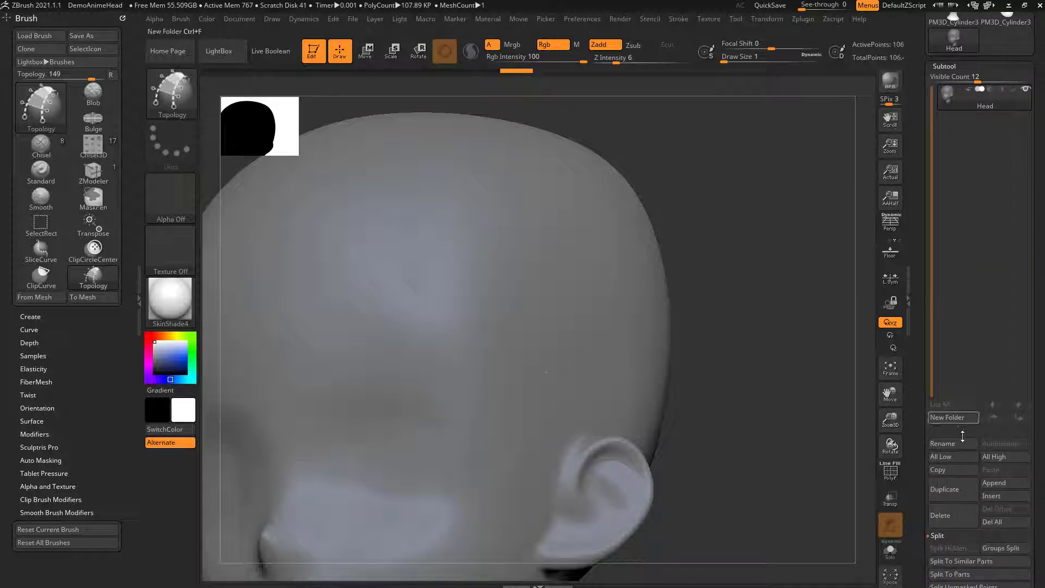
scroll(962, 435, down, 5)
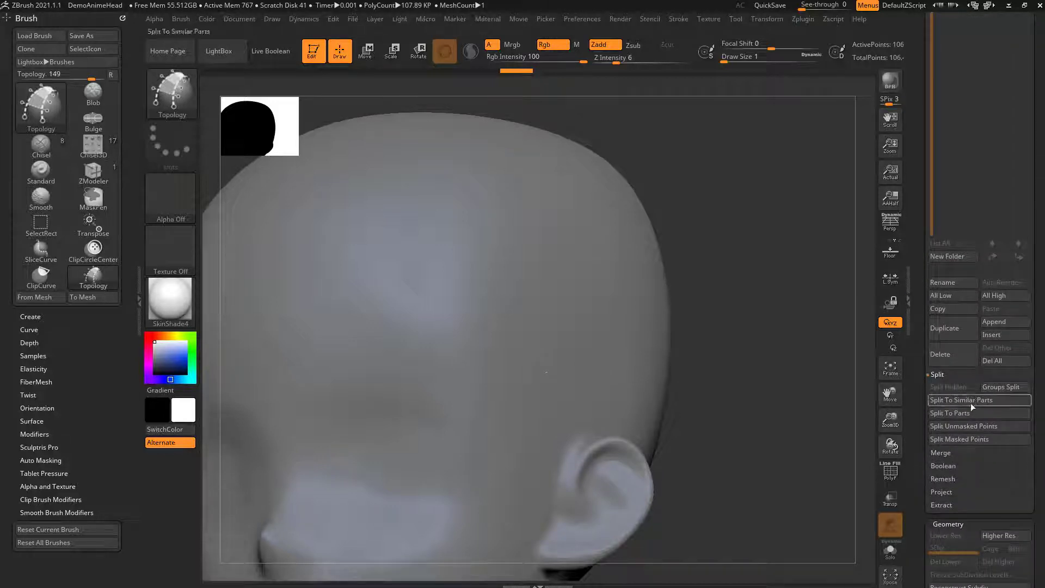
click(963, 426)
scroll(921, 384, up, 7)
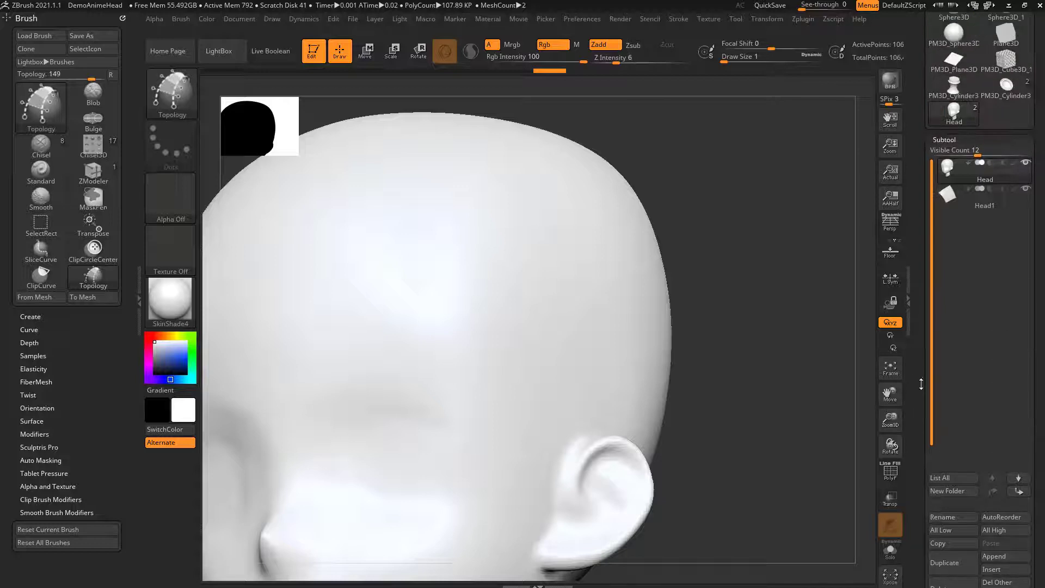
- Select the new patch subtool and show it with transparency on, ghosting off and the polyframe visible
click(976, 205)
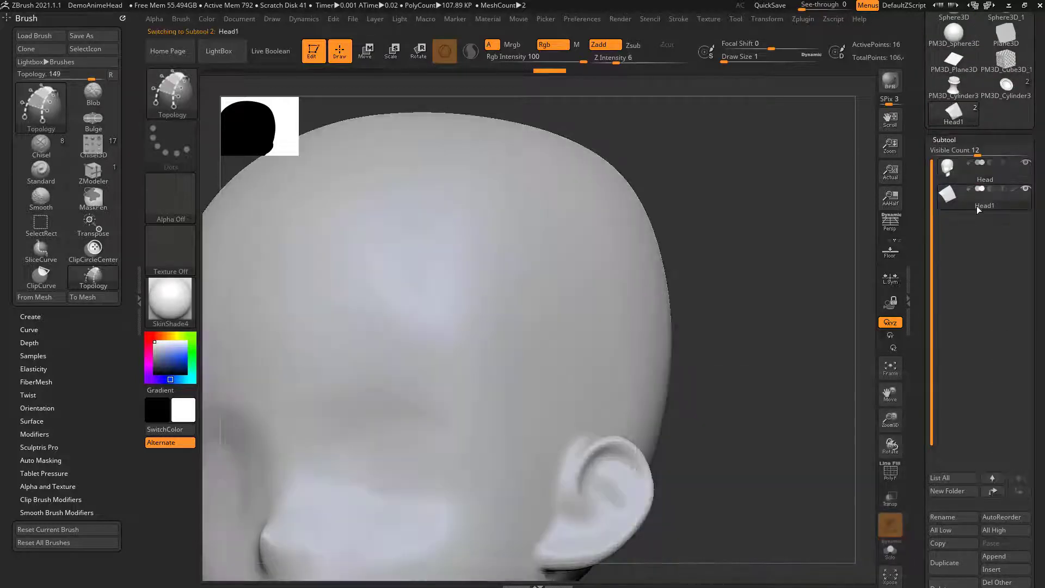
click(890, 496)
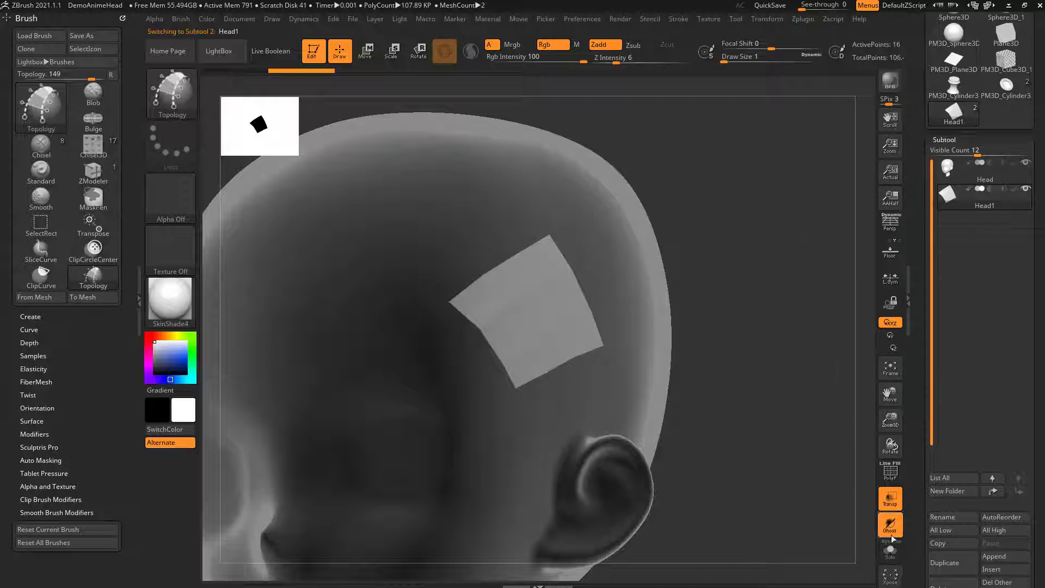
click(890, 527)
drag(738, 262, 839, 247)
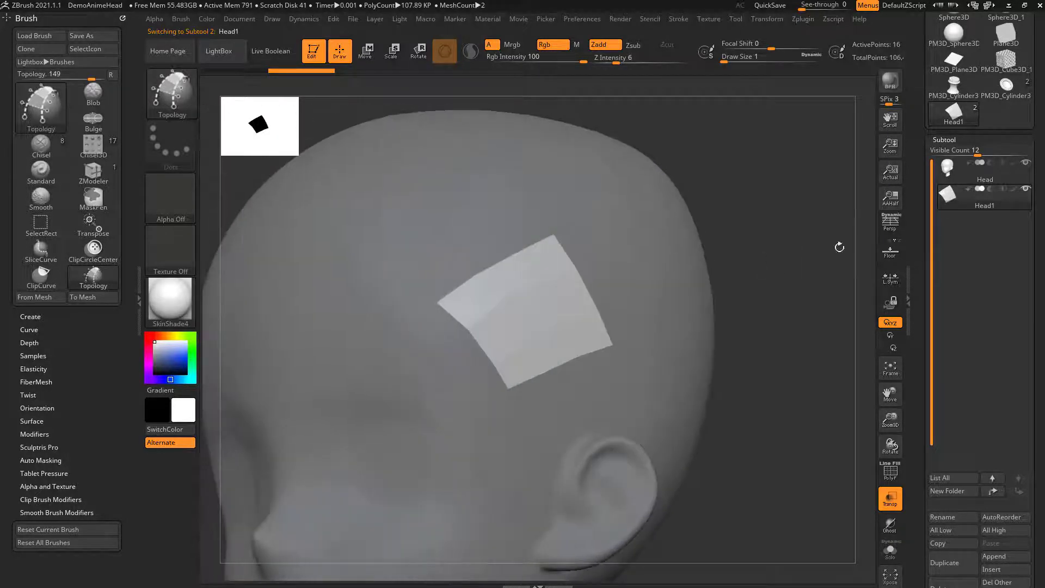
click(888, 476)
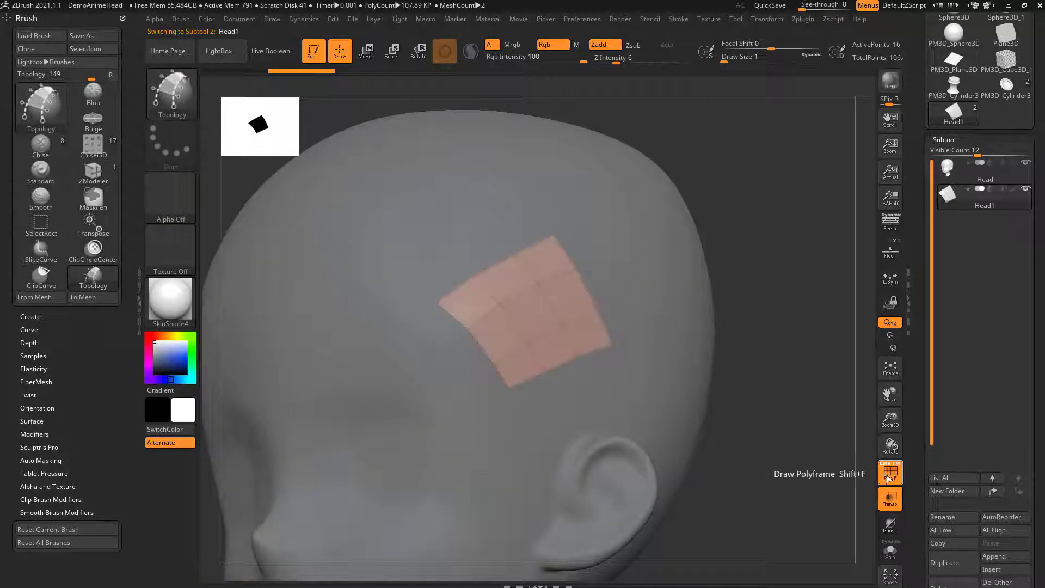
- Try a different material on the patch and switch back to SkinShade4
click(175, 305)
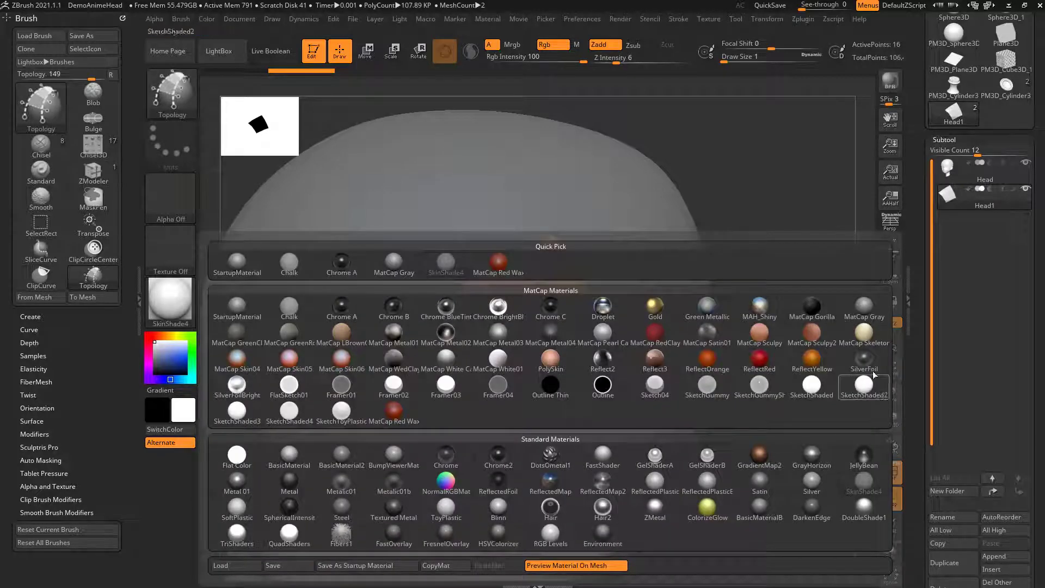
click(873, 371)
click(177, 296)
click(862, 478)
- Switch to the ZModeler brush and set the edge action to Extrude with the Edge/EdgeLoop target and Snap to Surface
drag(842, 411, 794, 337)
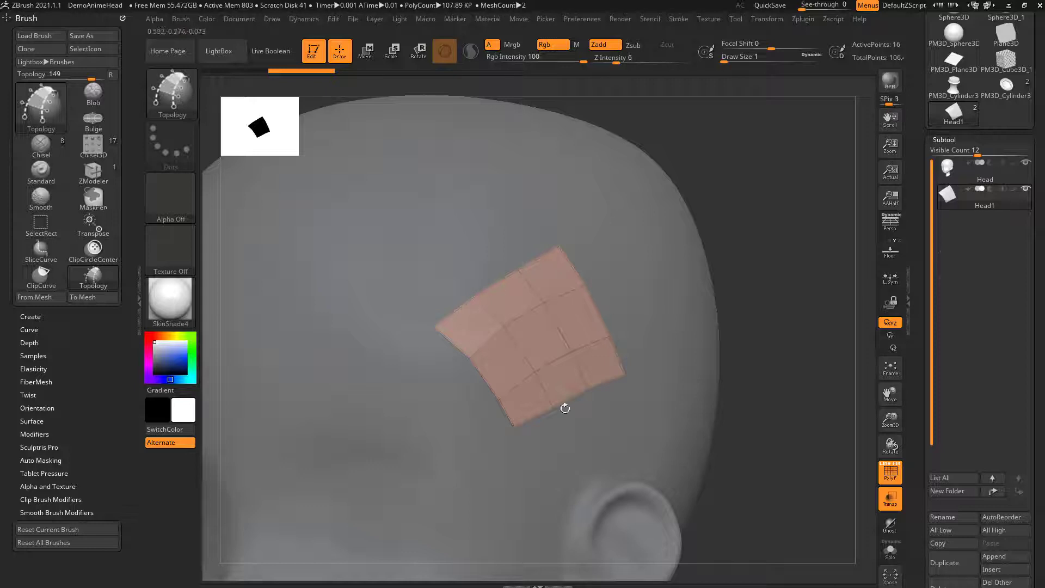
mouse_move(778, 295)
mouse_down()
mouse_move(821, 303)
mouse_move(756, 403)
mouse_move(754, 348)
mouse_move(782, 306)
mouse_up()
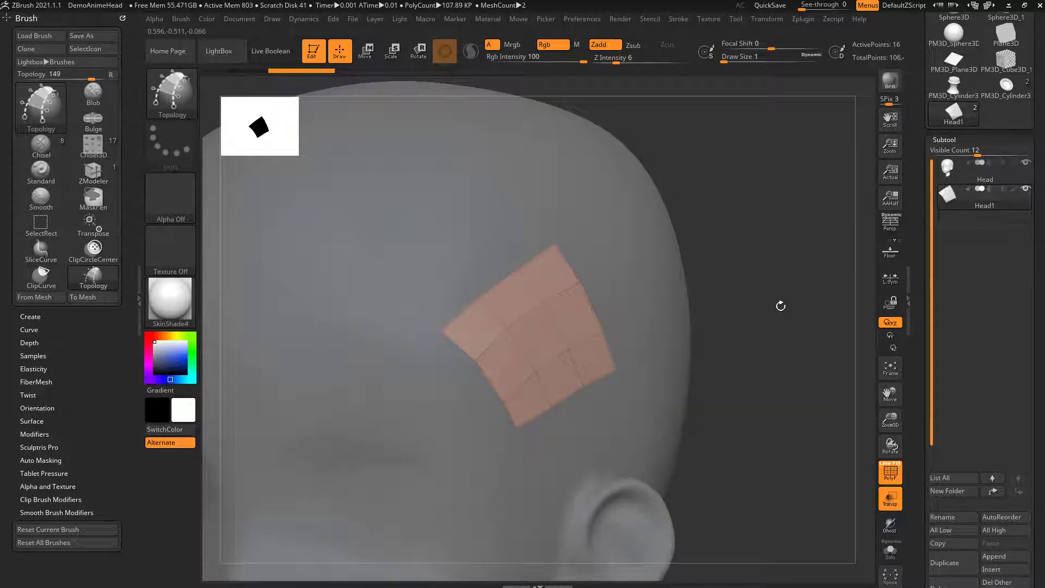
key(b)
key(z)
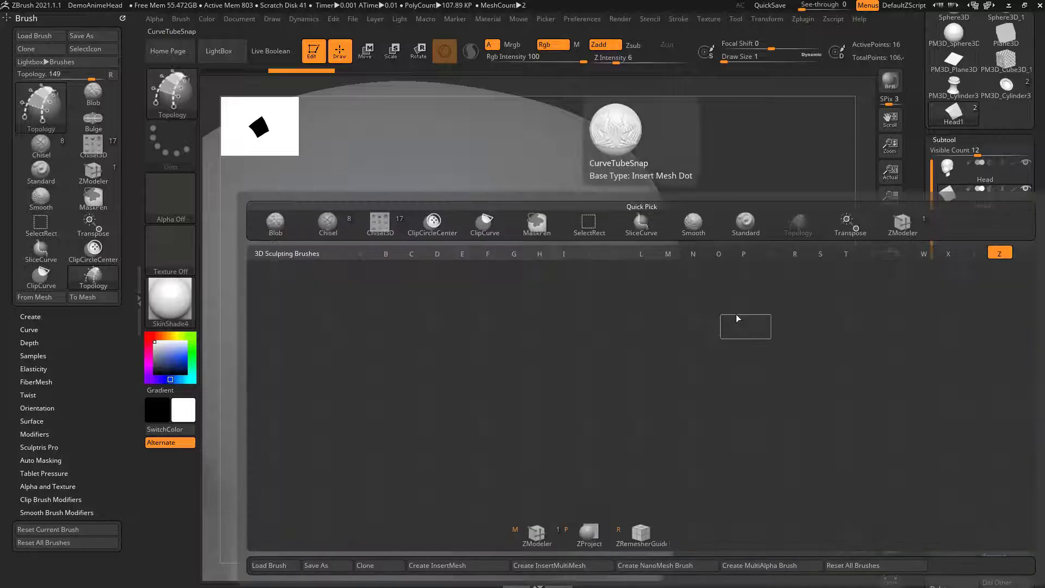
key(m)
key(space)
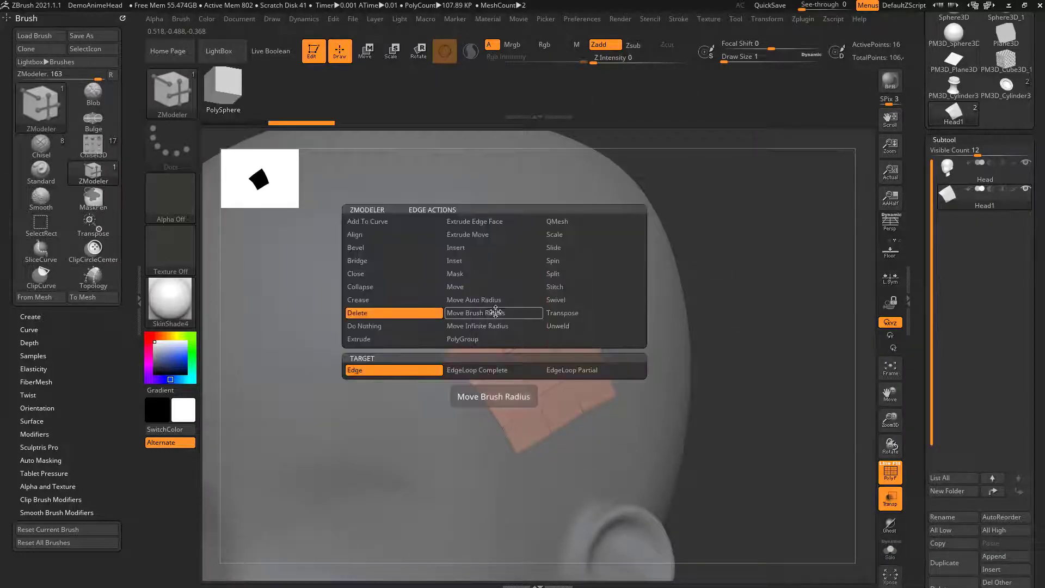
click(401, 340)
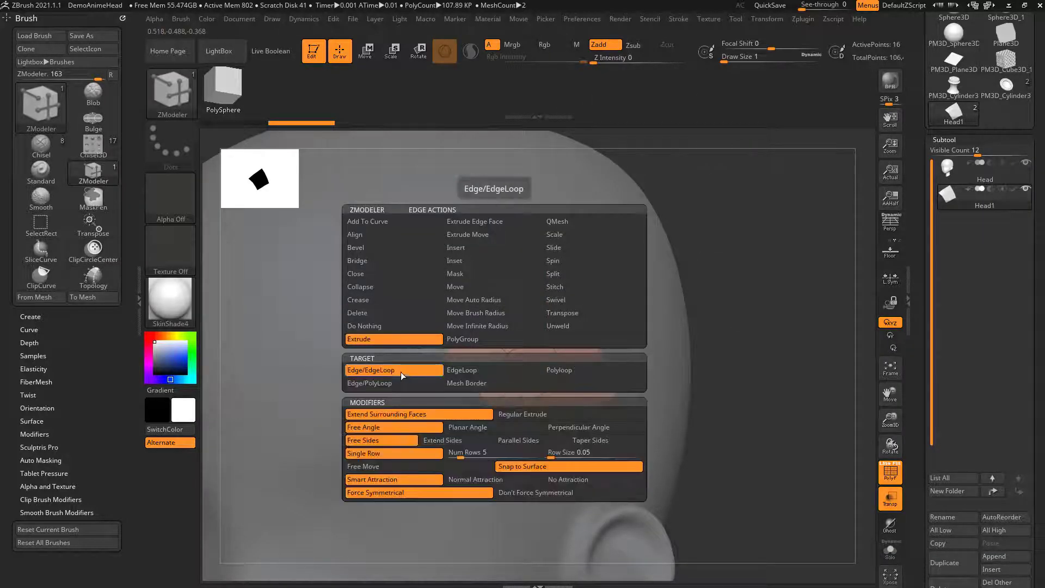
- Try extruding single border edges of the patch along the head surface and undo the extrusions
mouse_move(495, 299)
mouse_down()
mouse_move(478, 268)
mouse_move(505, 302)
mouse_up()
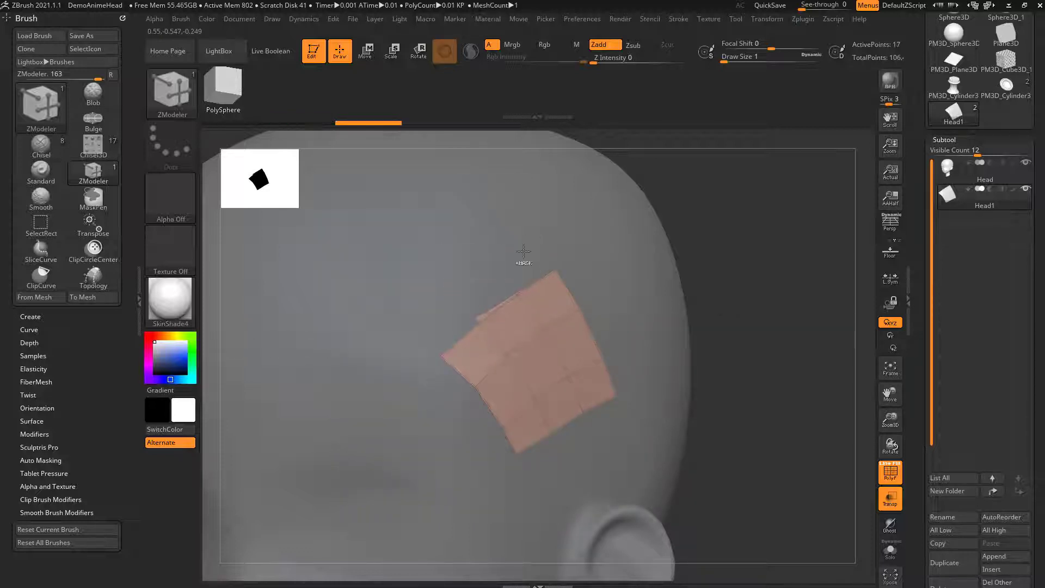
drag(591, 329, 719, 309)
drag(789, 225, 810, 221)
mouse_move(799, 342)
mouse_down()
mouse_move(814, 358)
mouse_move(802, 343)
mouse_up()
key(ctrl+z)
- Set the Extrude modifier to Free Move, extrude a side edge of the patch away from the head, and undo it
key(space)
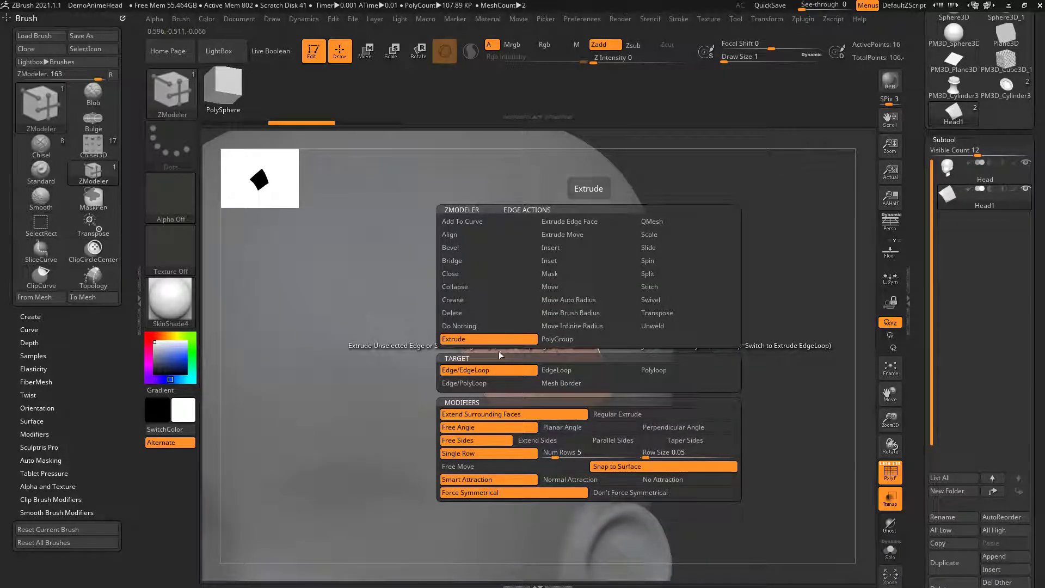
click(560, 468)
drag(586, 325, 764, 259)
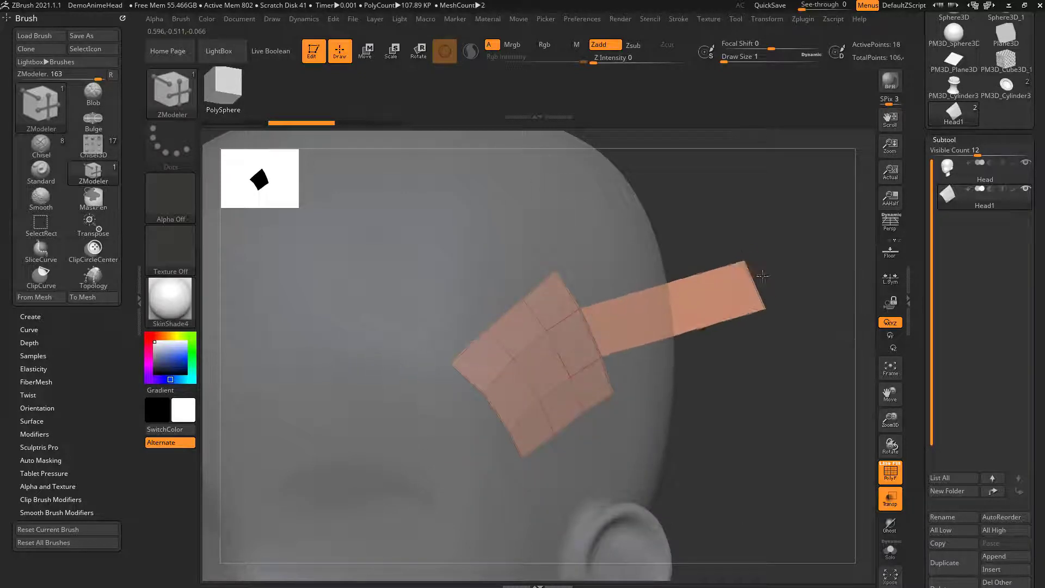
key(ctrl+z)
- Set the Extrude modifier to Snap to Surface and extrude one rear edge and two adjacent upper edges of the patch
key(space)
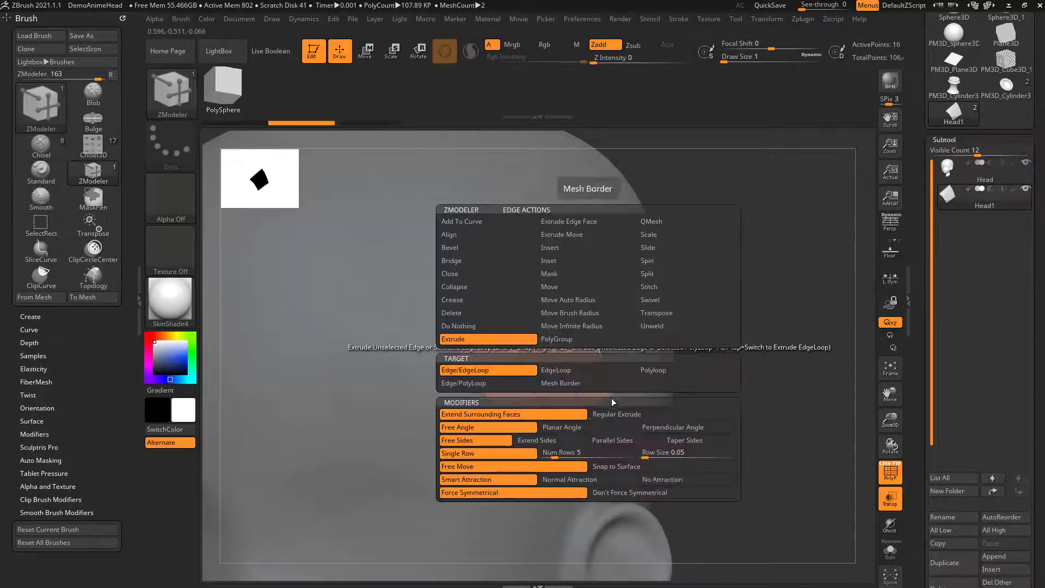
click(624, 468)
drag(596, 332, 620, 314)
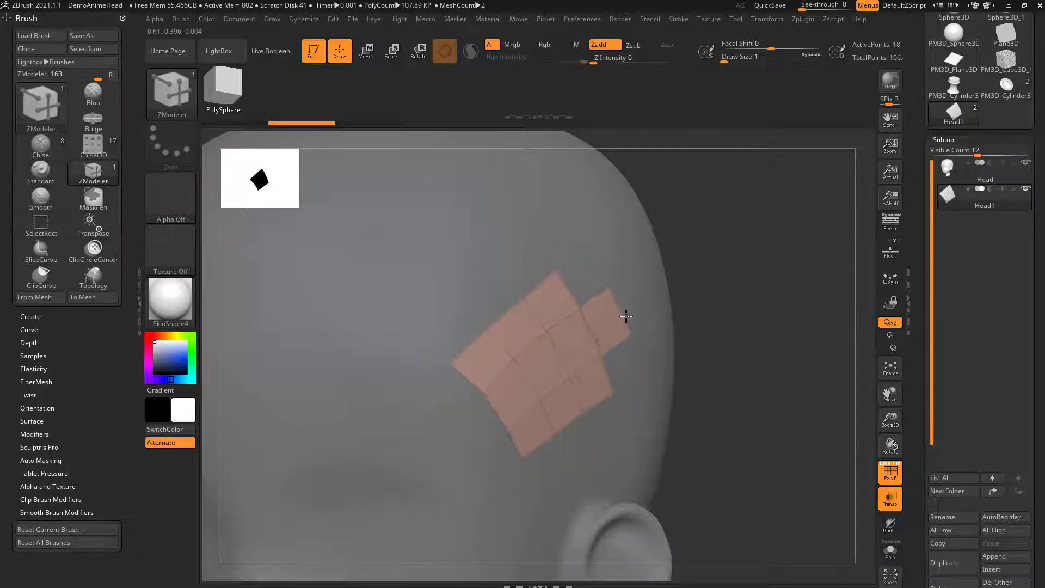
drag(542, 284, 513, 250)
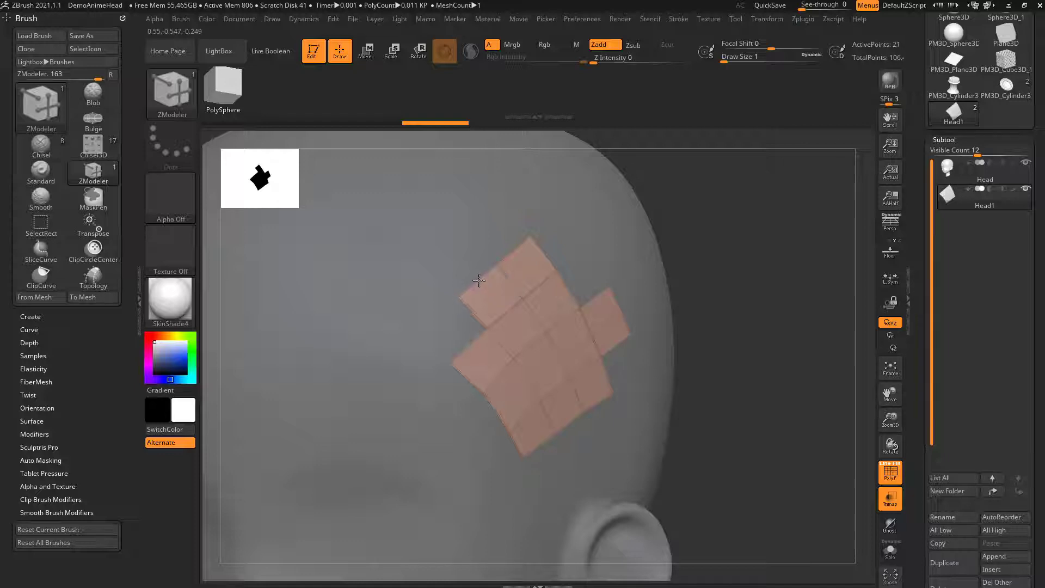
drag(484, 298, 484, 279)
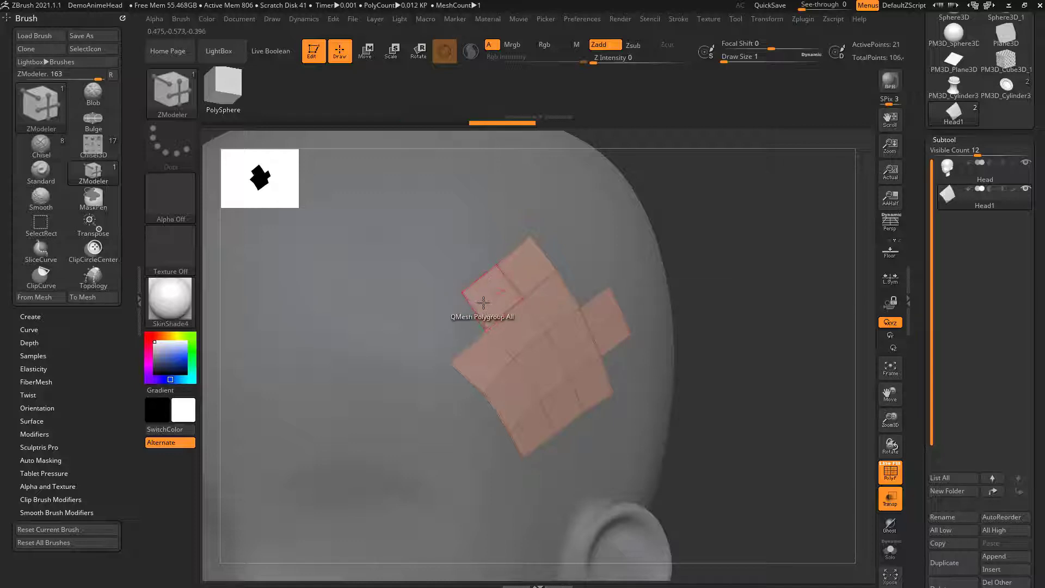
- With Smart Attraction on, switch the Extrude target to EdgeLoop, extrude the patch's border loop facing the forehead, and undo it
key(space)
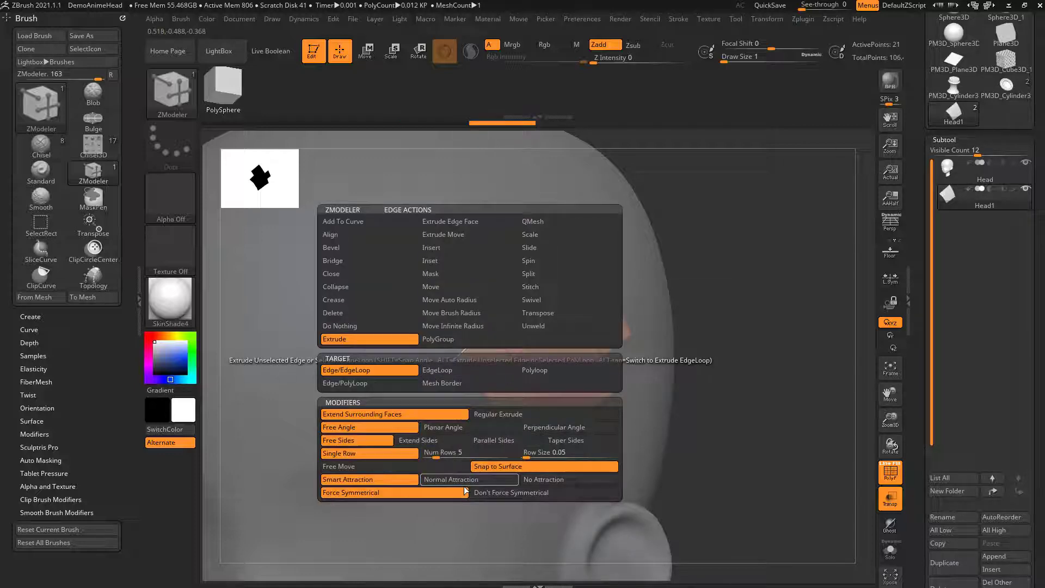
click(381, 481)
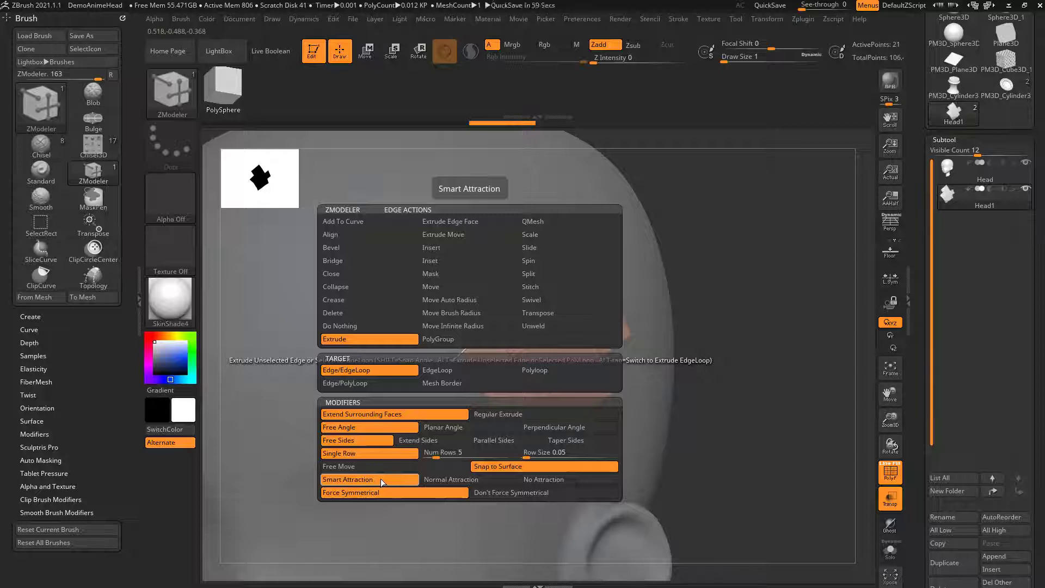
key(alt)
key(space)
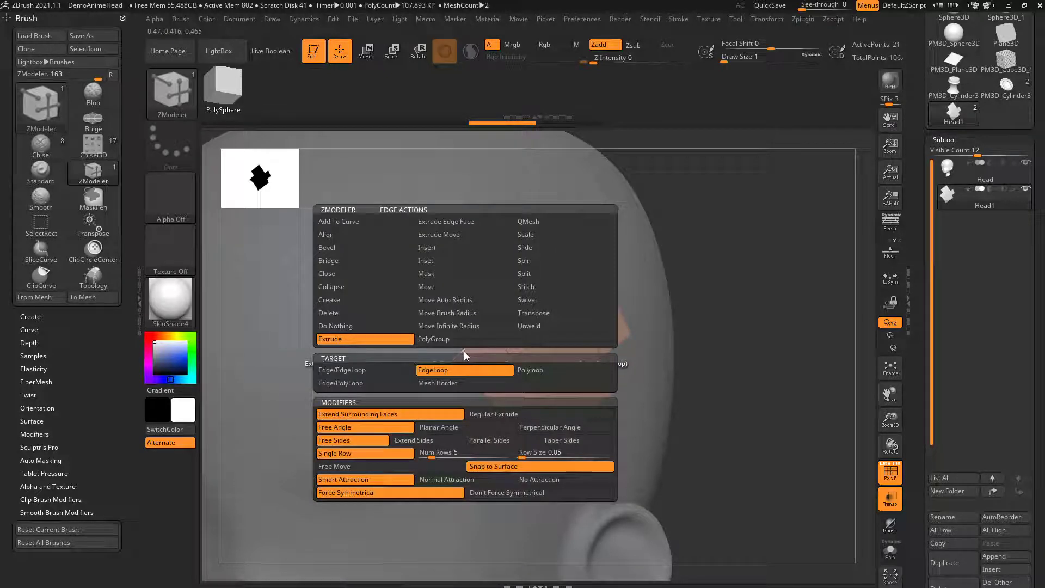
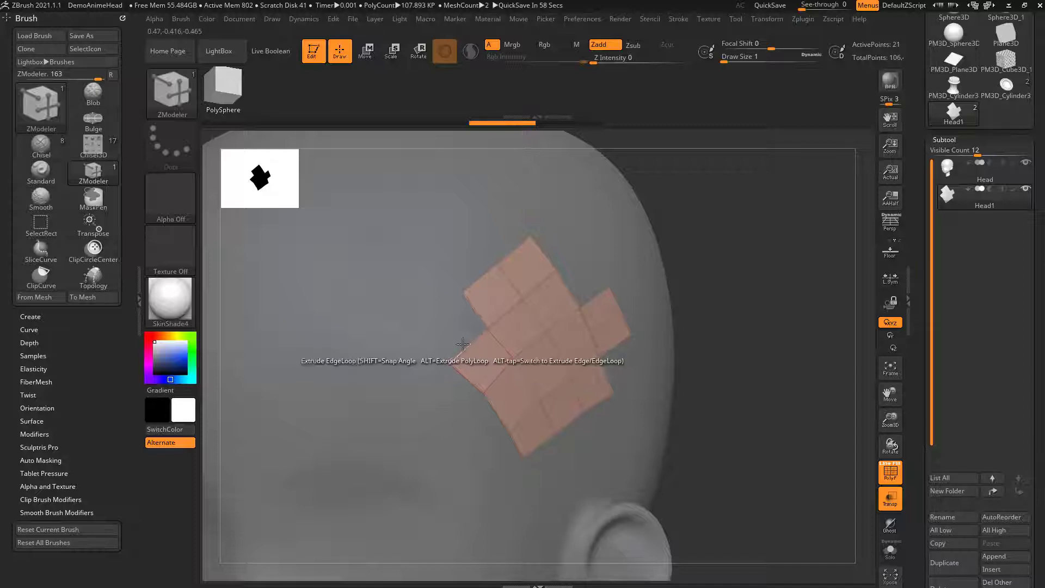
drag(462, 371, 435, 417)
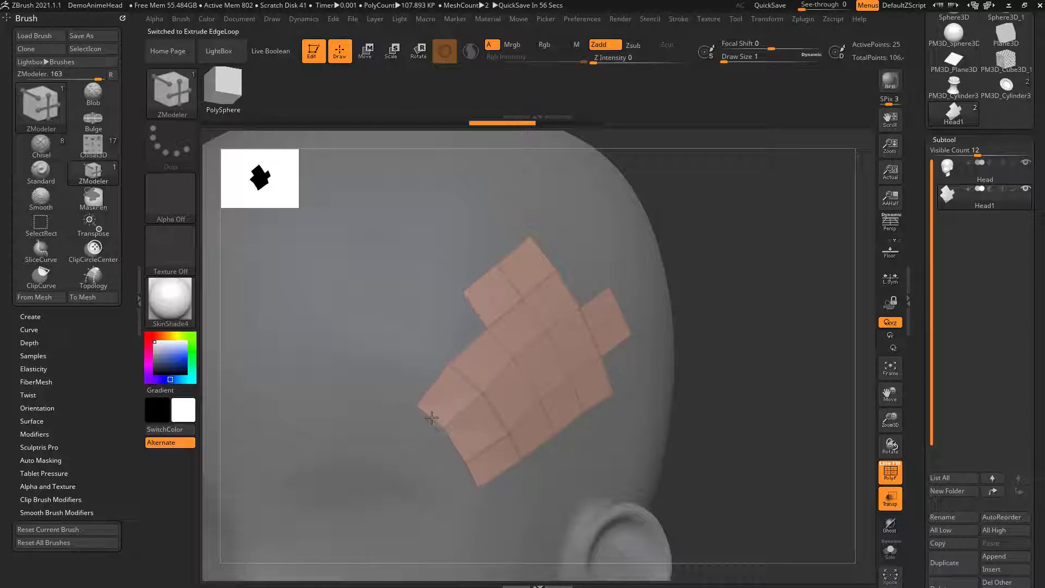
key(ctrl+z)
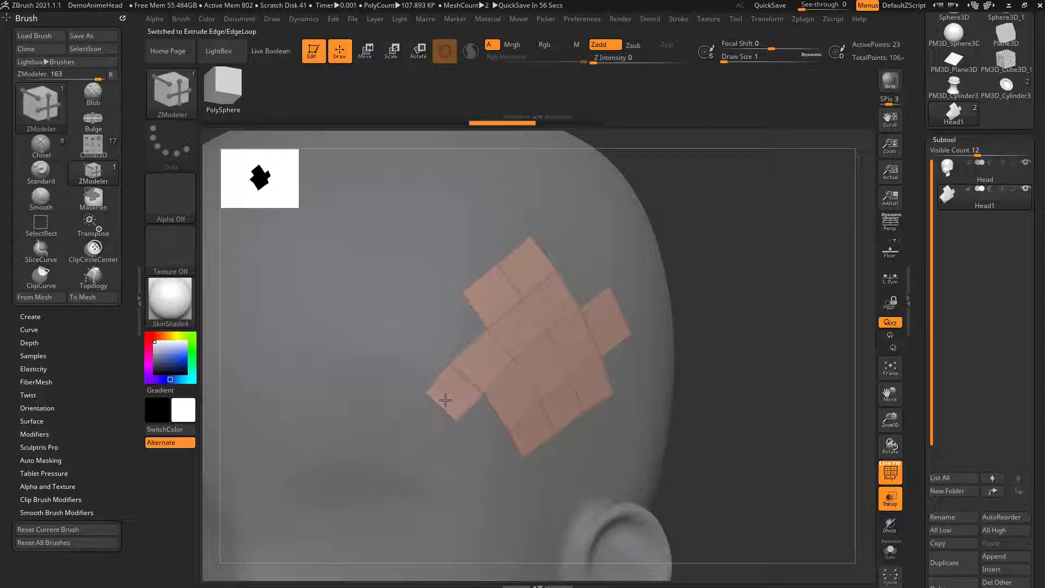
- Undo a single-edge extrusion, then extrude the patch's forehead-facing edge loop and its upper rear border along the head surface
mouse_move(445, 401)
mouse_down()
mouse_move(417, 422)
mouse_move(448, 393)
mouse_move(434, 408)
mouse_up()
key(ctrl+z)
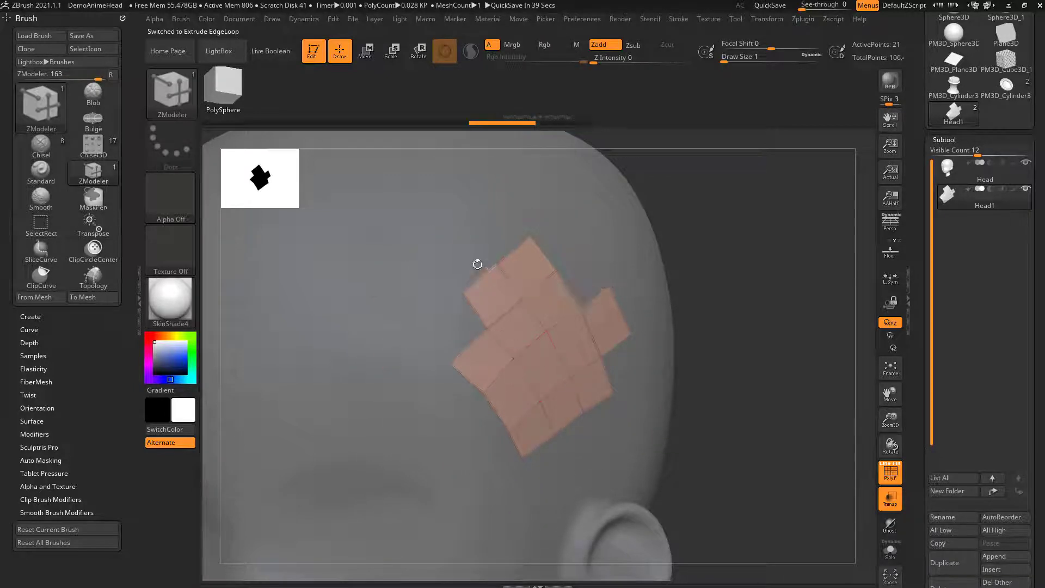
drag(470, 345, 456, 250)
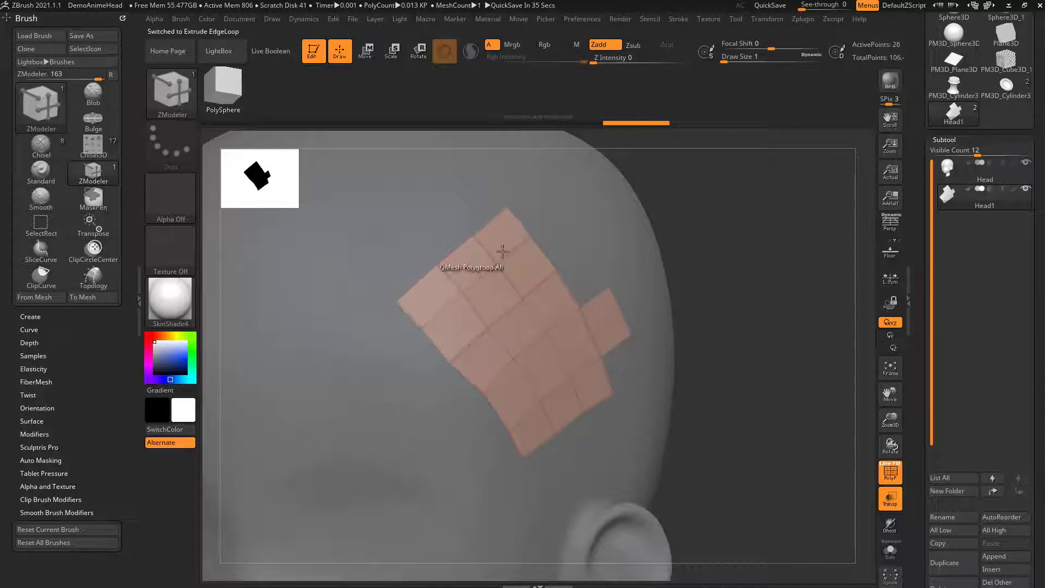
drag(534, 251, 570, 230)
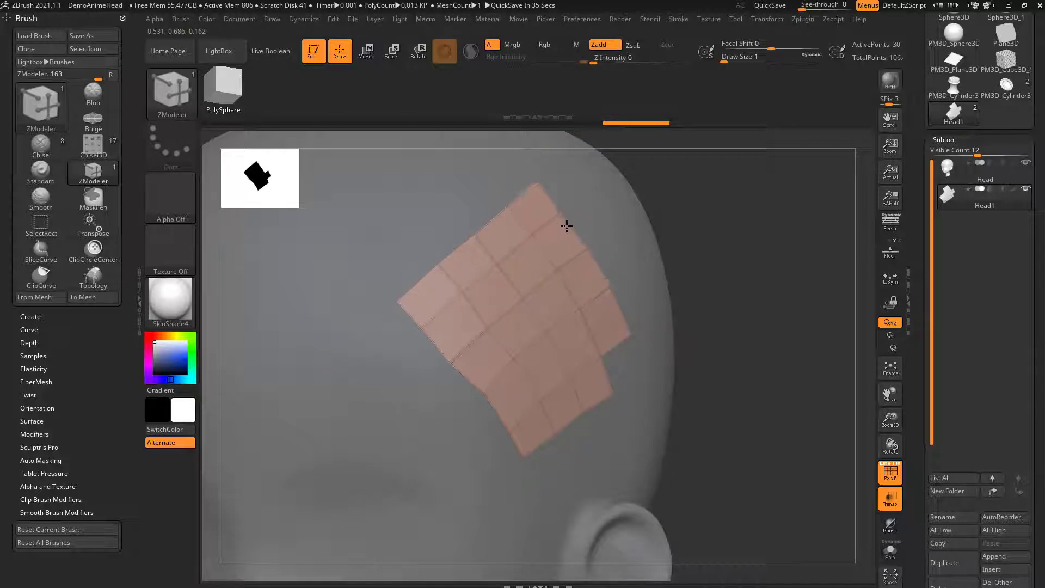
- Set the ZModeler point action to Move with target By Brush Radius and the Snap to Surface modifier
drag(674, 228, 577, 329)
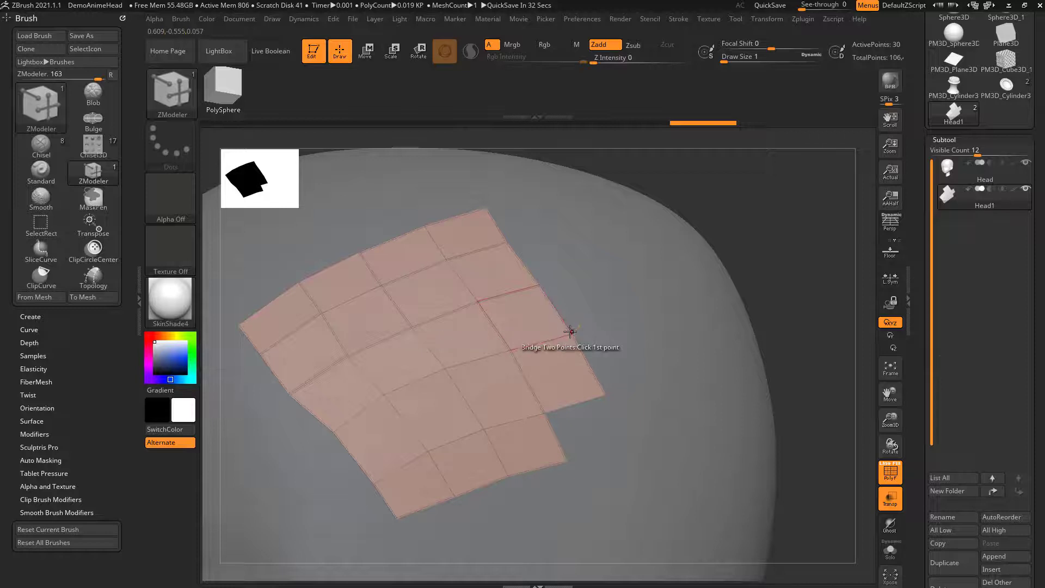
click(570, 329)
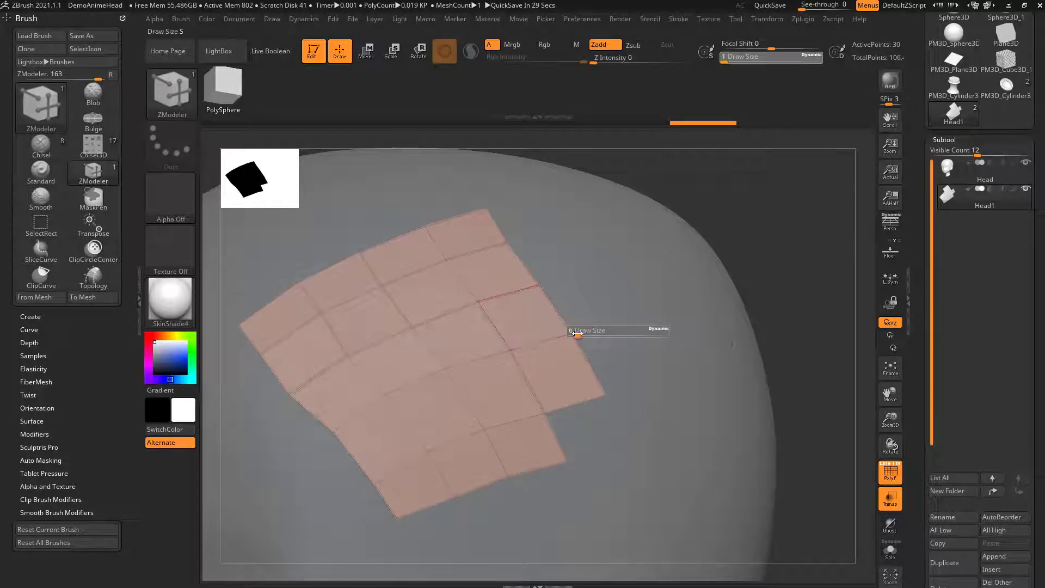
key(space)
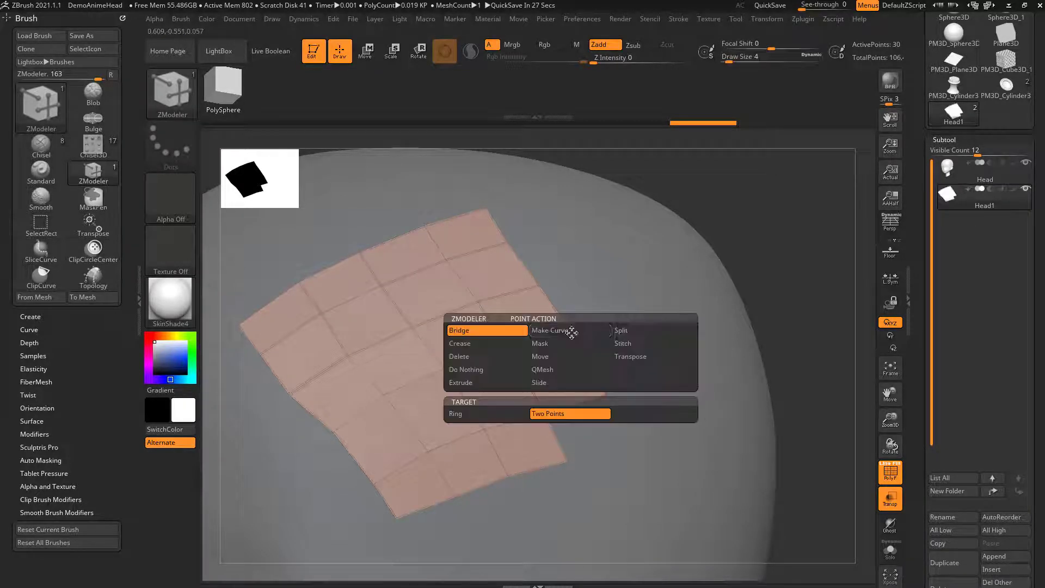
click(555, 357)
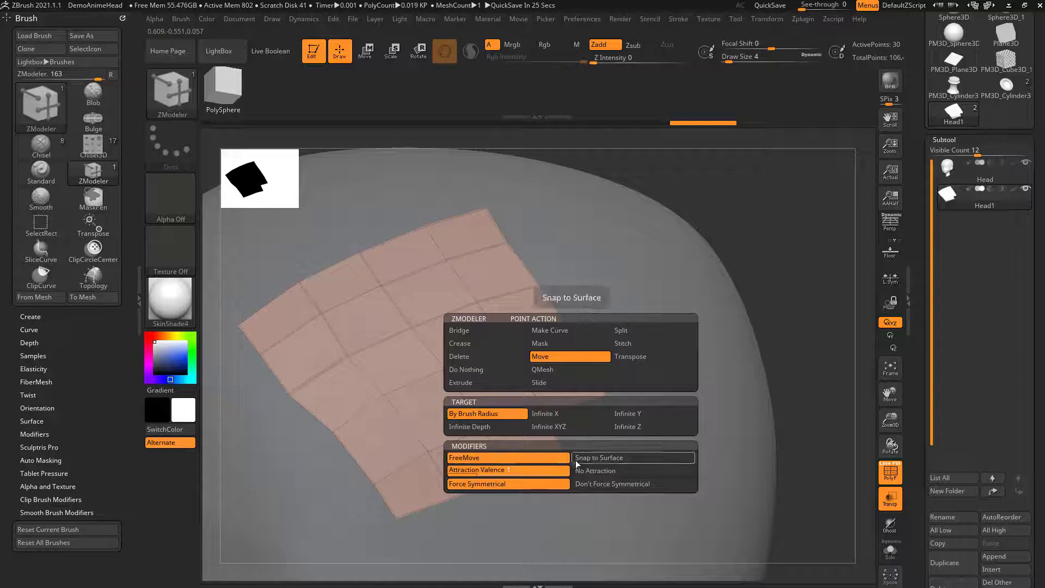
click(595, 457)
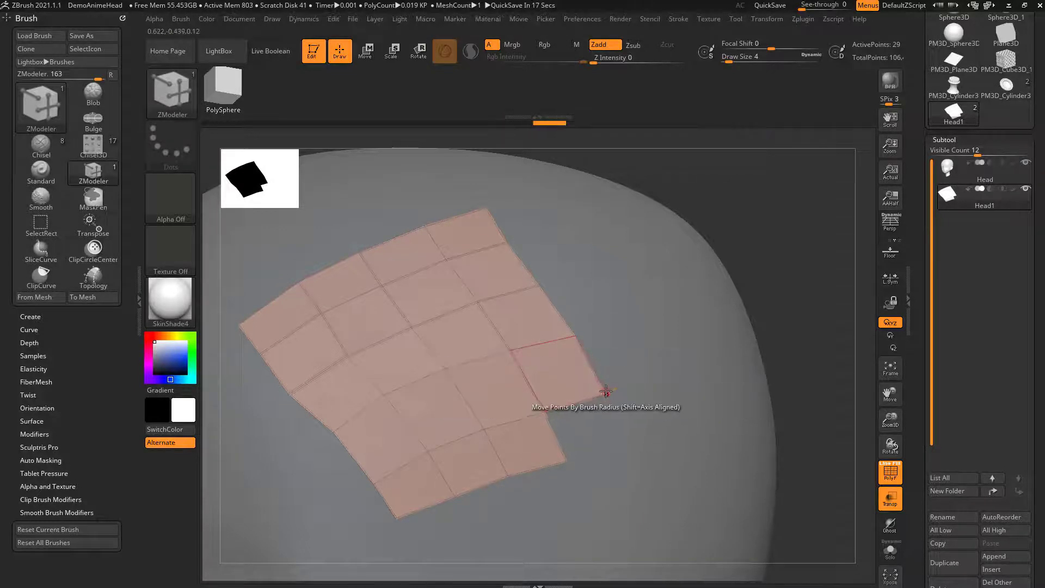
- Increase the draw size to 14 and move the patch's lower corner points along the head surface onto neighbouring border points
key(])
mouse_move(607, 393)
mouse_down()
mouse_move(620, 379)
mouse_move(602, 457)
mouse_move(603, 424)
mouse_move(606, 437)
mouse_up()
drag(793, 313, 664, 312)
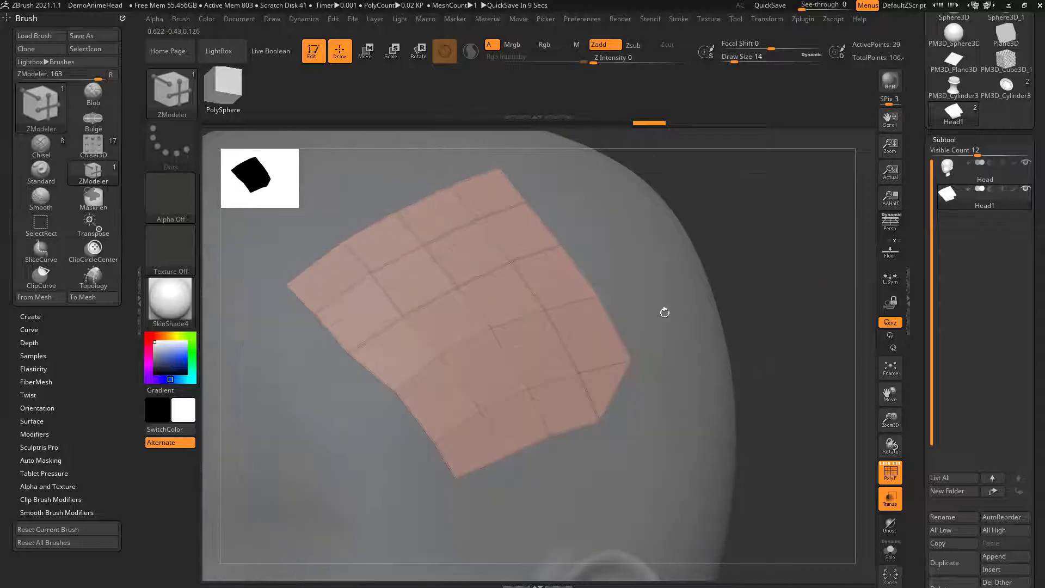
drag(456, 473, 447, 464)
- Extrude a single edge in the middle of the patch's forehead-facing border along the head surface
alt+drag(780, 338, 622, 280)
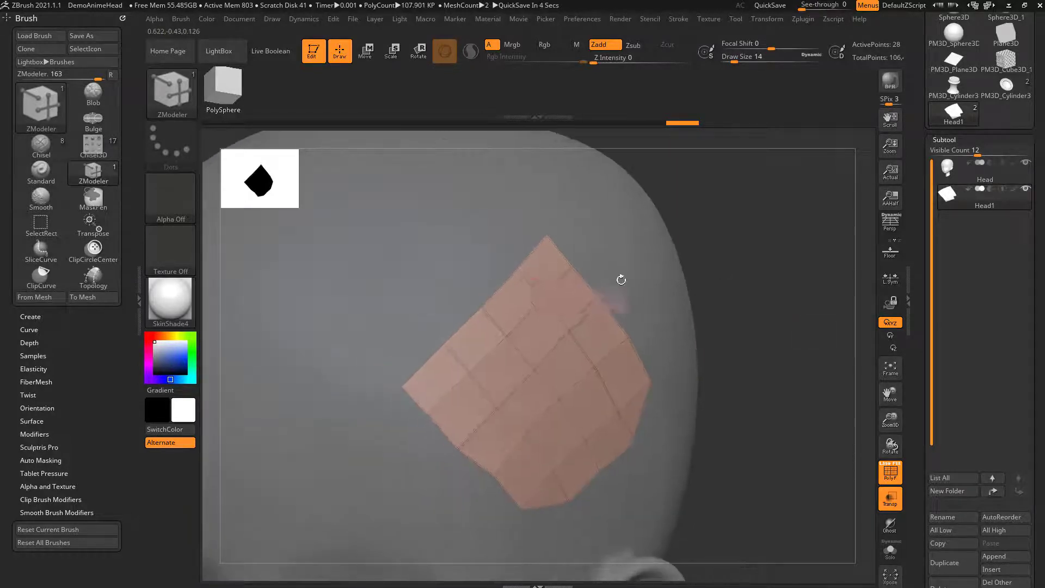
right_click(456, 331)
click(393, 342)
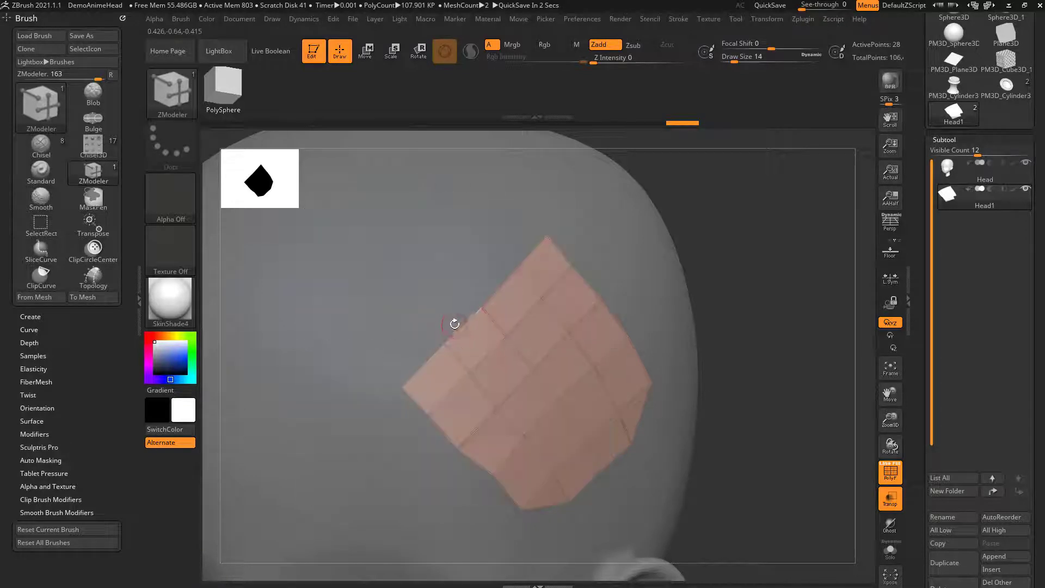
right_click(455, 327)
click(387, 341)
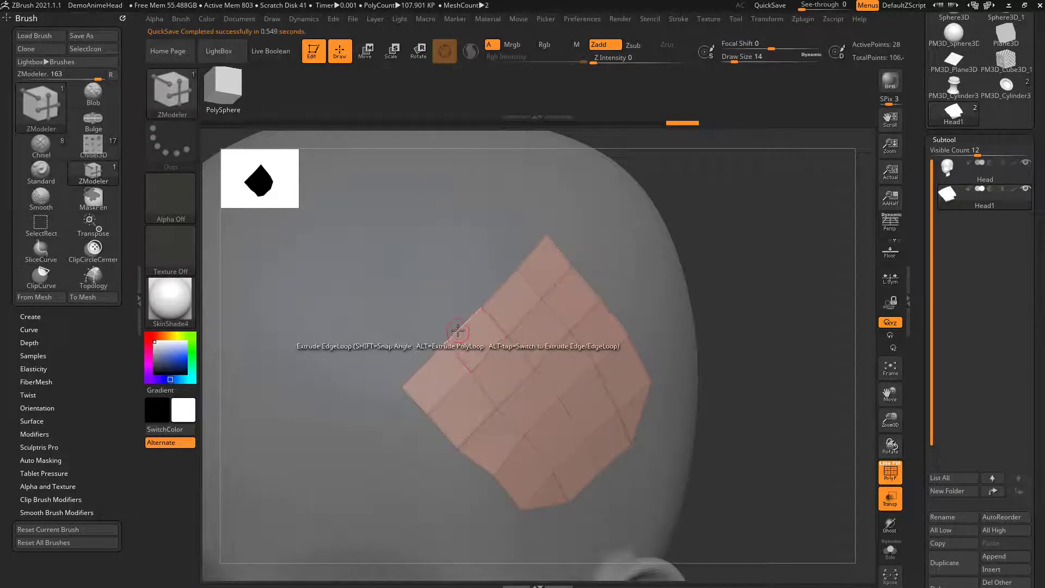
drag(450, 356, 432, 307)
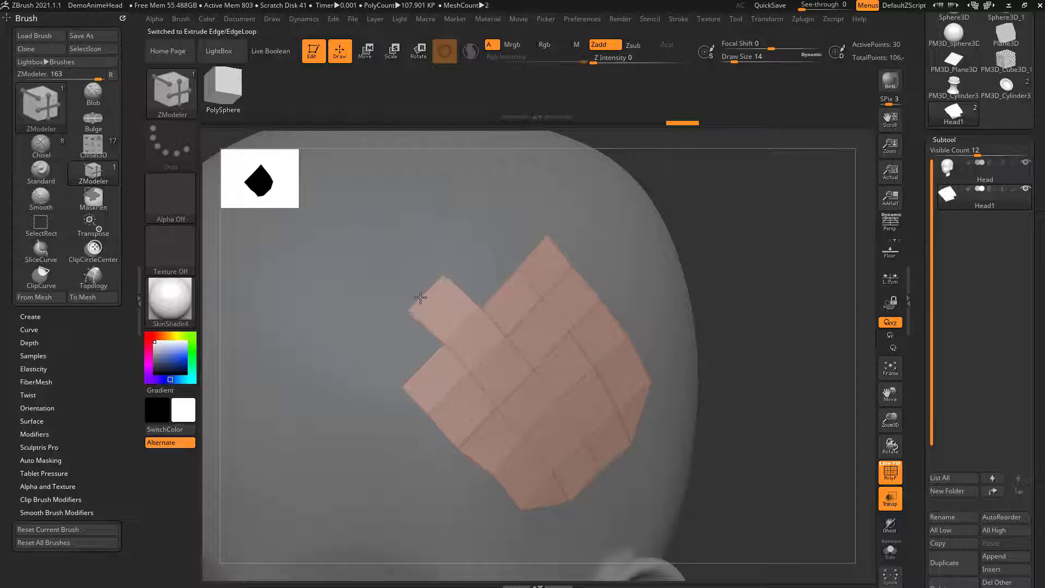
- Extrude the border edges on both sides of the new forehead quad, snapping them to its corners to fill the gaps
mouse_move(418, 356)
mouse_down()
mouse_move(416, 366)
mouse_move(401, 358)
mouse_move(414, 363)
mouse_up()
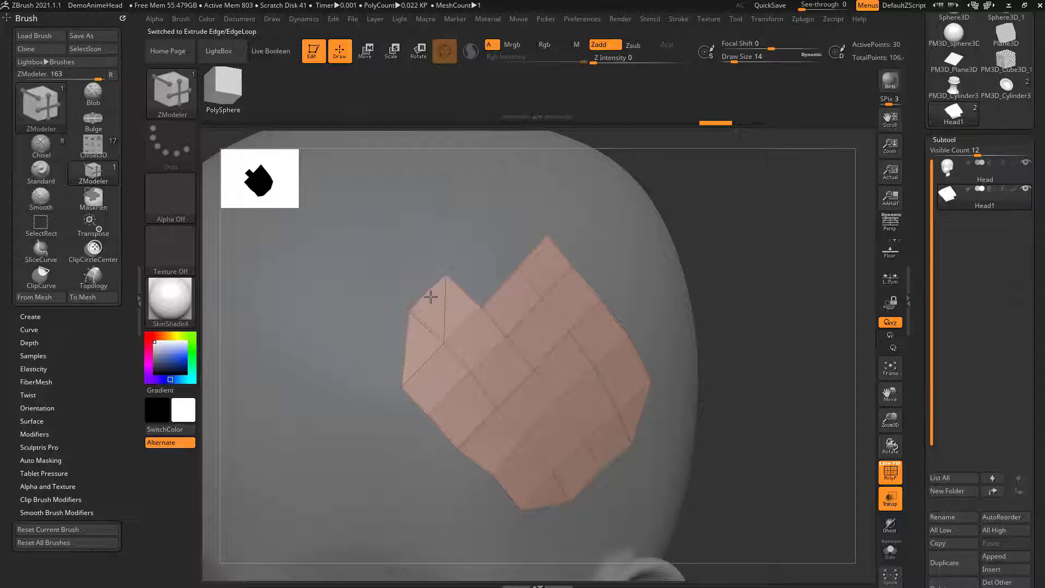
drag(431, 292, 433, 291)
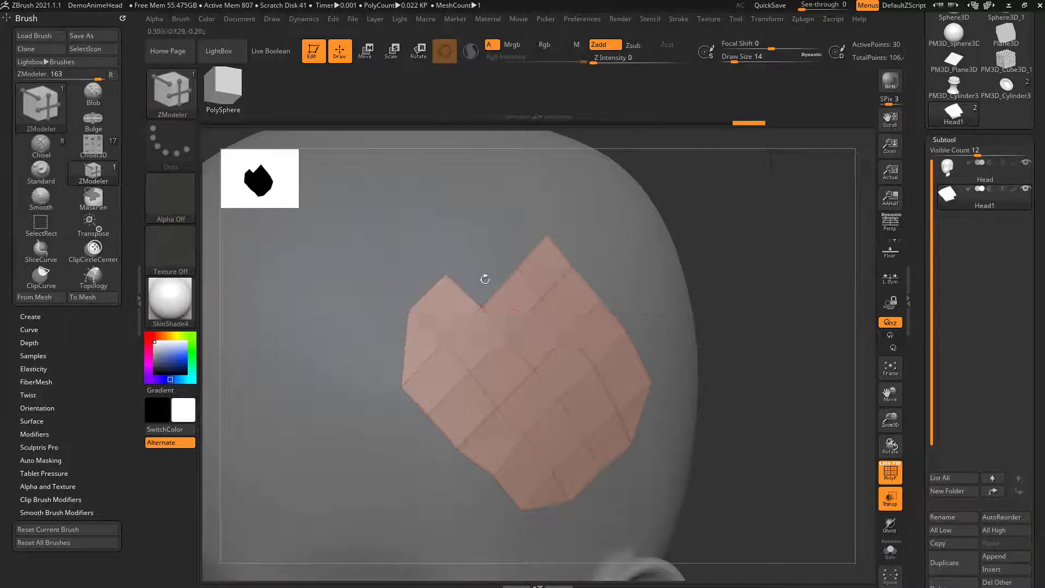
key(ctrl+z)
drag(424, 365, 390, 334)
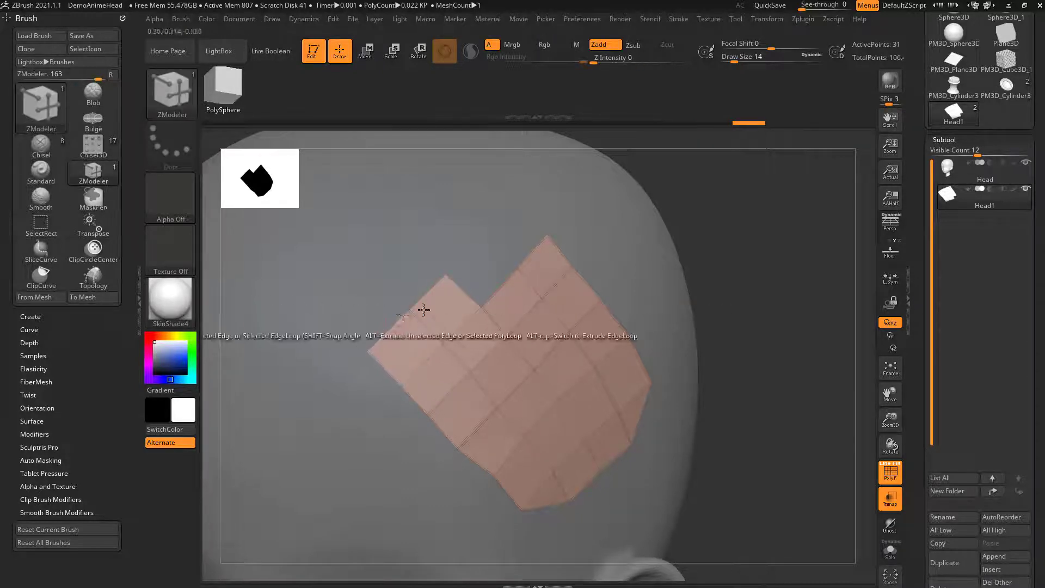
drag(492, 288, 436, 294)
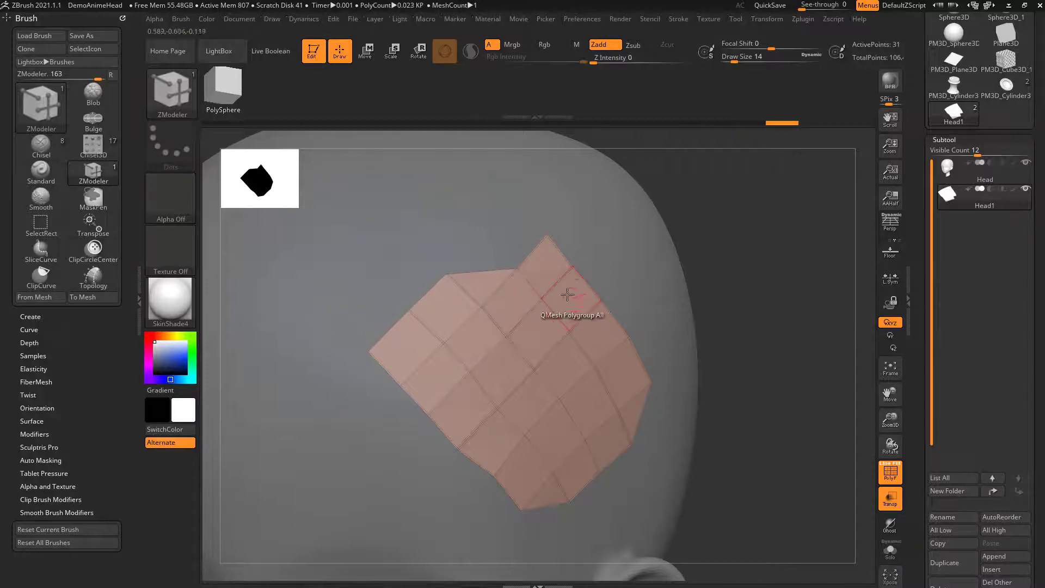
drag(530, 252, 435, 299)
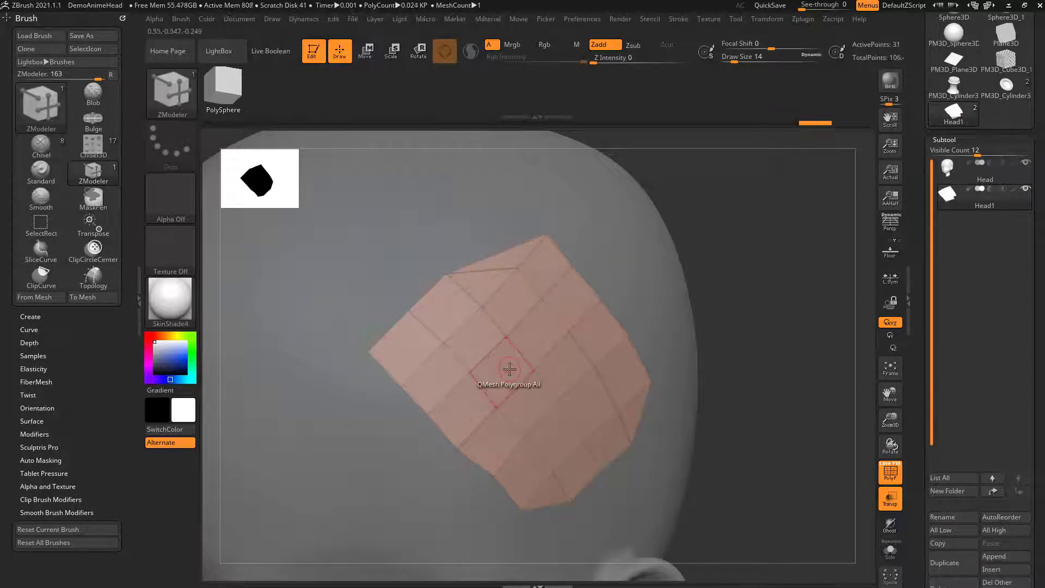
drag(409, 368, 431, 273)
alt+drag(745, 291, 717, 319)
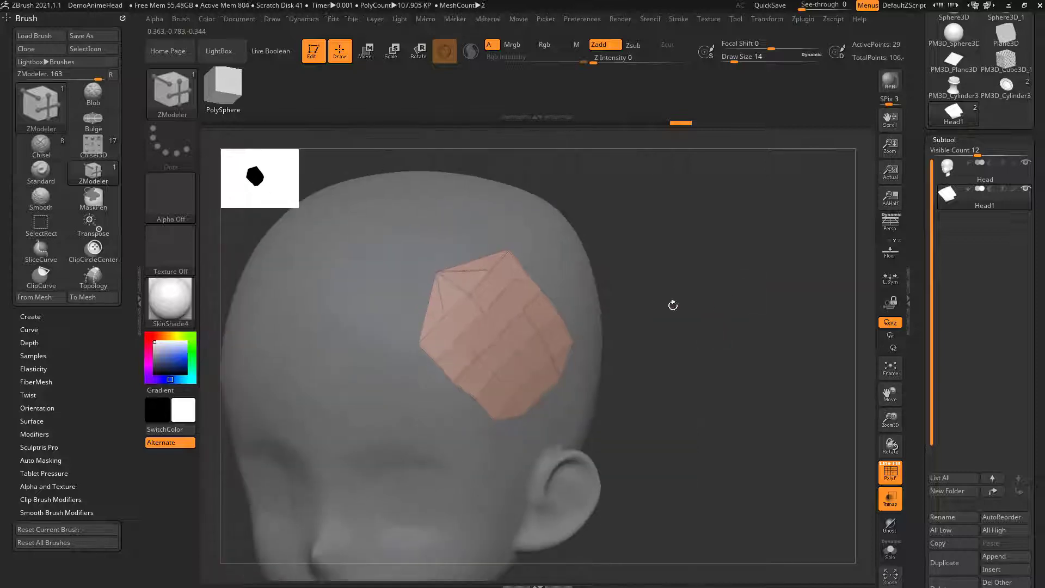
- Replace the head patch with a flat grid of 4 by 4 polygons, displayed double-sided and isolated in Solo mode
drag(939, 279, 918, 118)
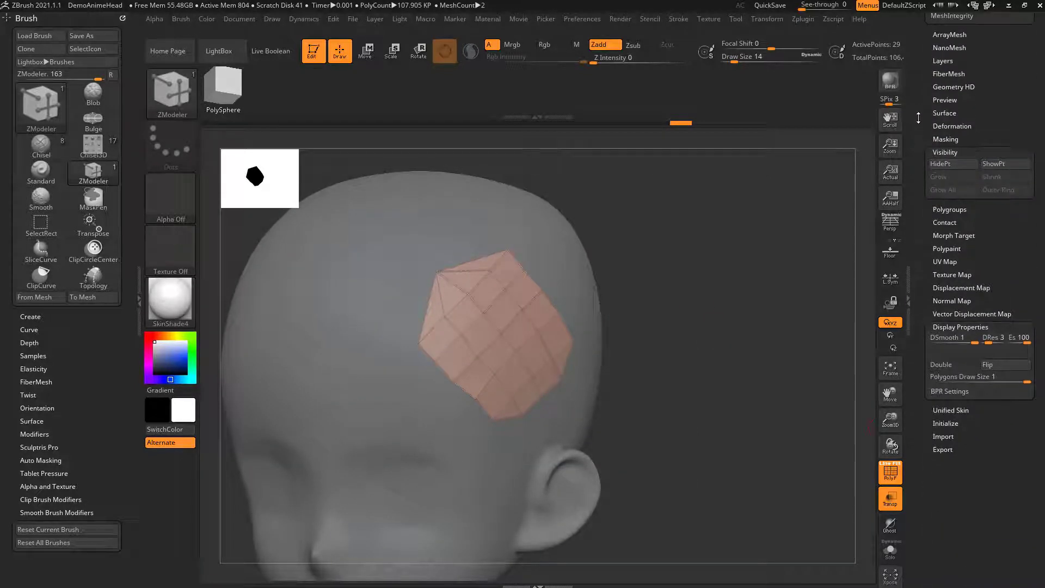
click(945, 423)
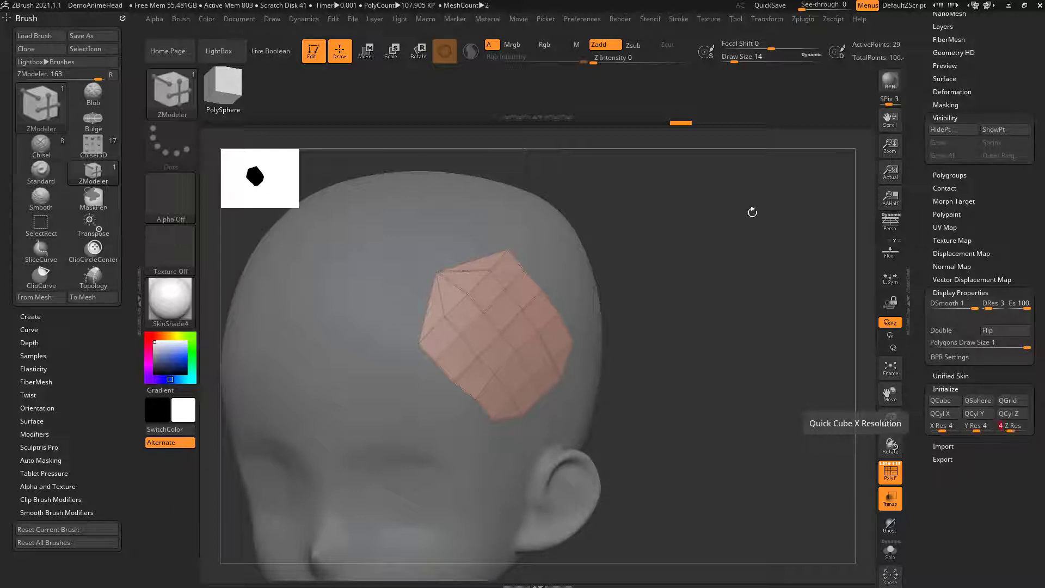
click(986, 412)
alt+drag(750, 359, 773, 376)
click(891, 551)
shift+drag(747, 437, 760, 369)
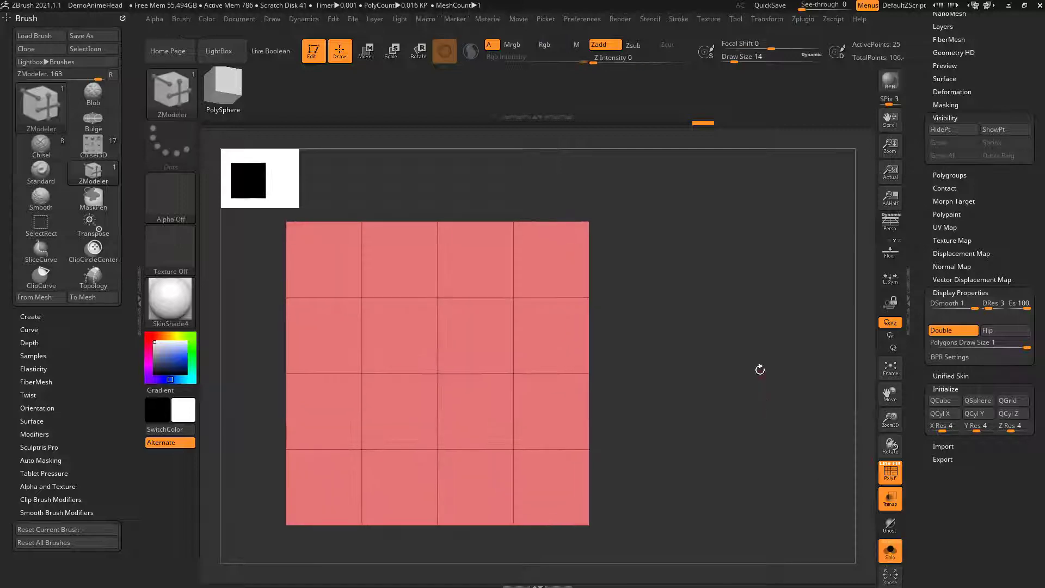
- Try extruding the uppermost edge on one side of the grid with the Free Angle modifier, and undo the extrusions
key(space)
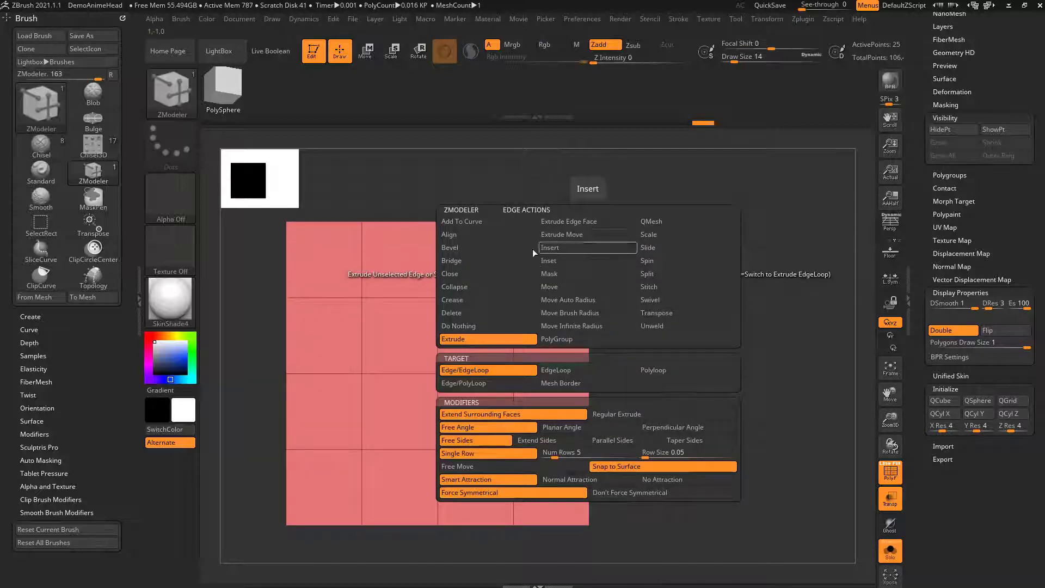
click(491, 341)
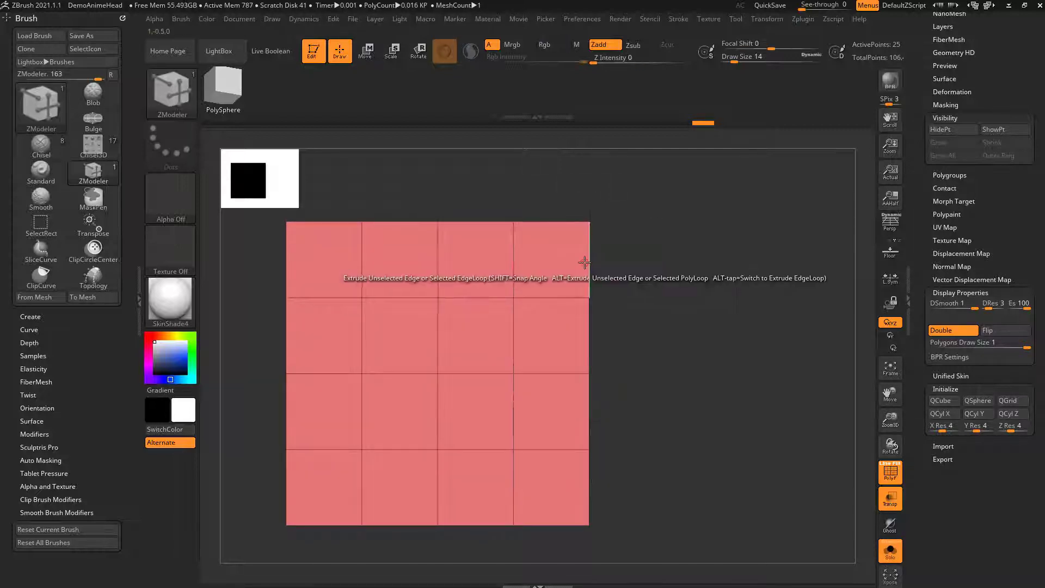
key(space)
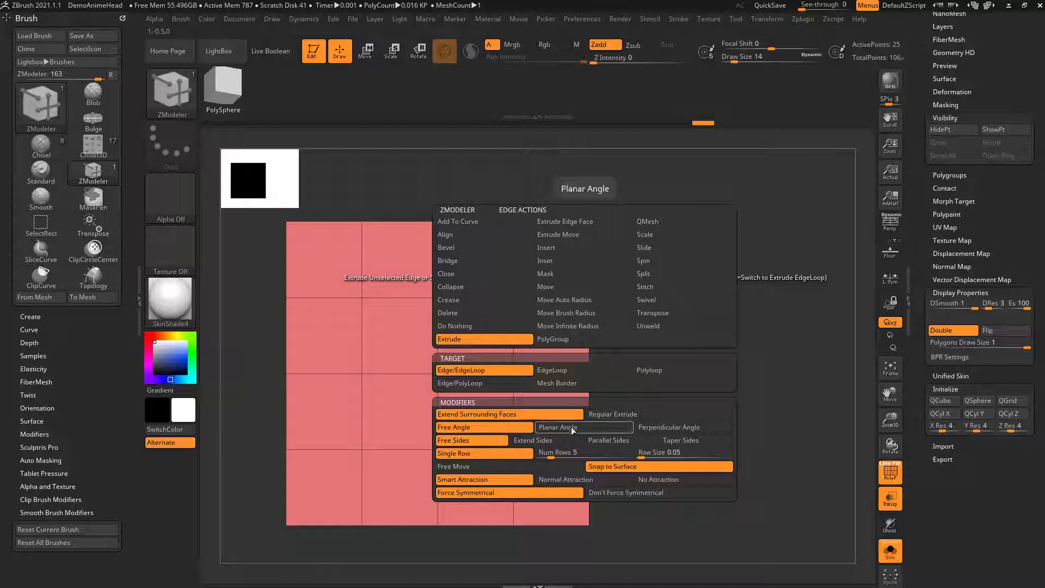
drag(707, 368, 569, 374)
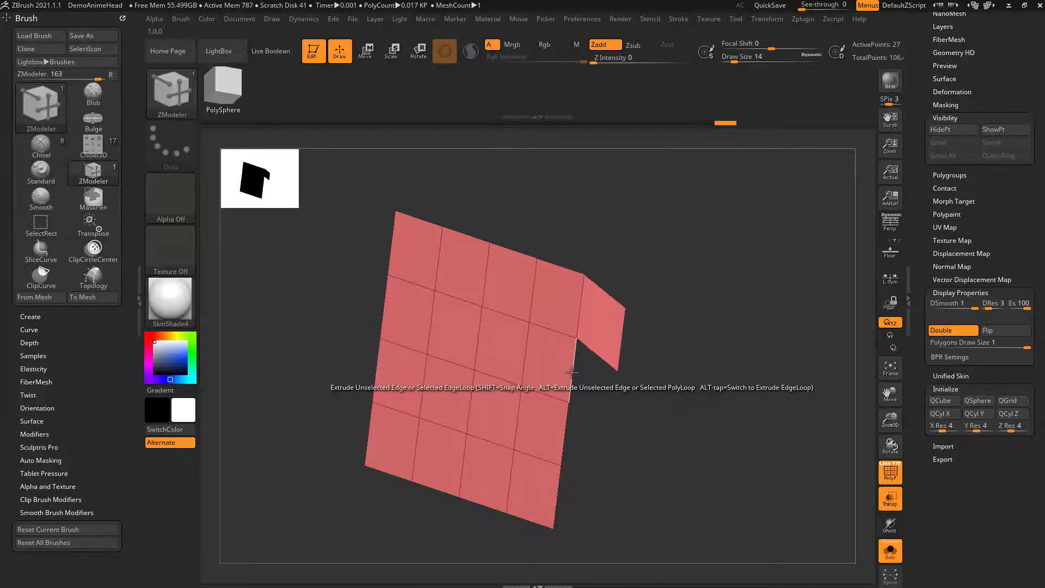
key(space)
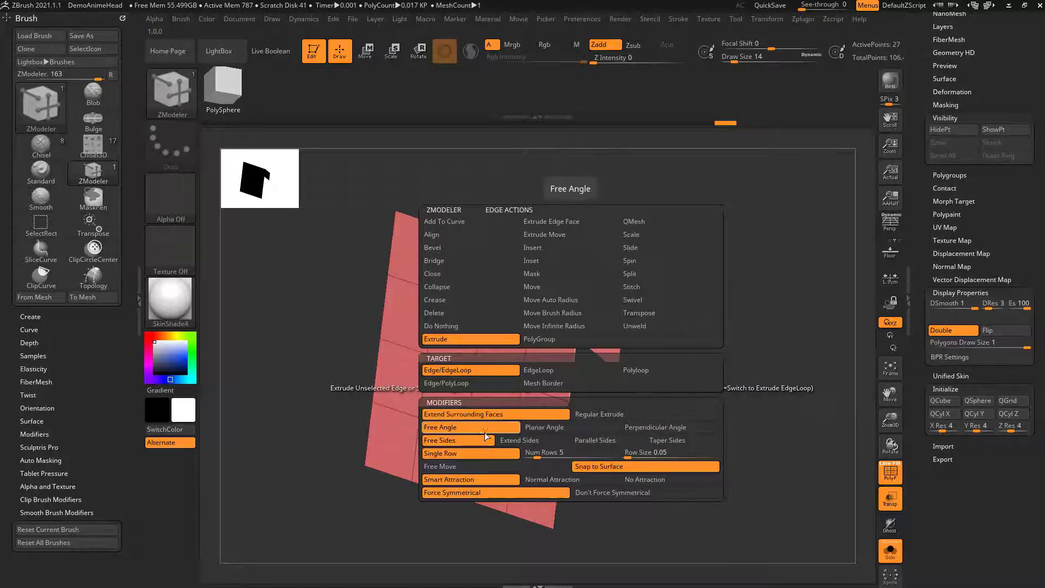
drag(595, 366, 629, 326)
key(ctrl+z)
key(ctrl+z)
key(ctrl+z)
key(ctrl+z)
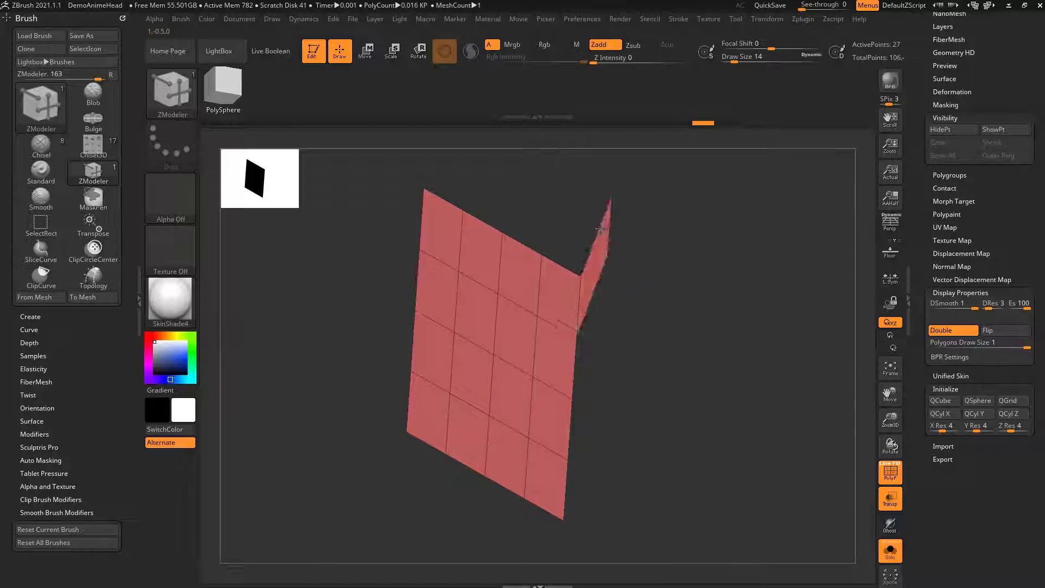
key(ctrl+z)
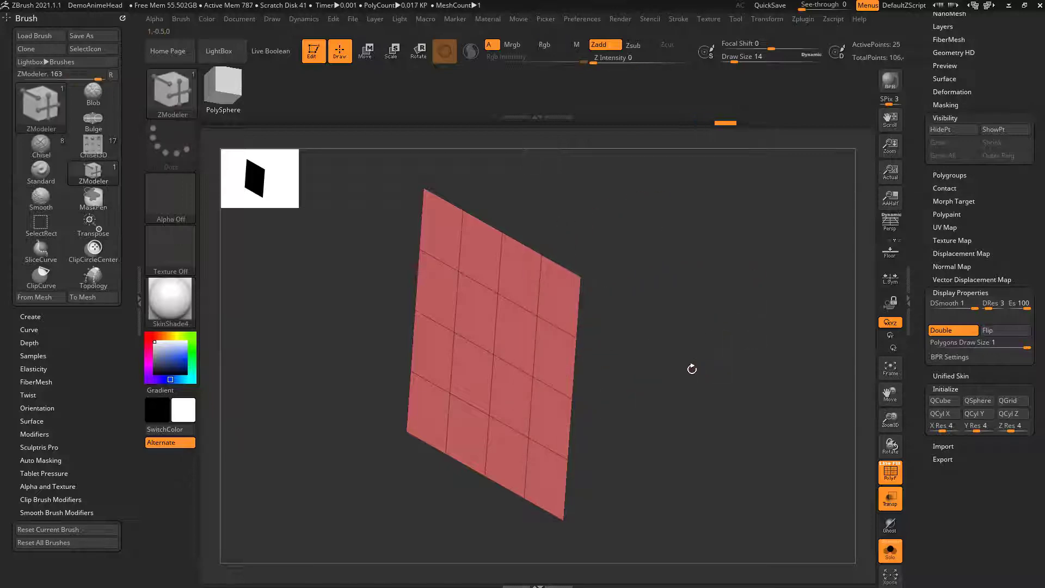
- Switch the edge extrusion to Planar Angle, extrude the grid's uppermost side edge within its plane, and inspect it from another angle
drag(691, 367, 586, 296)
key(space)
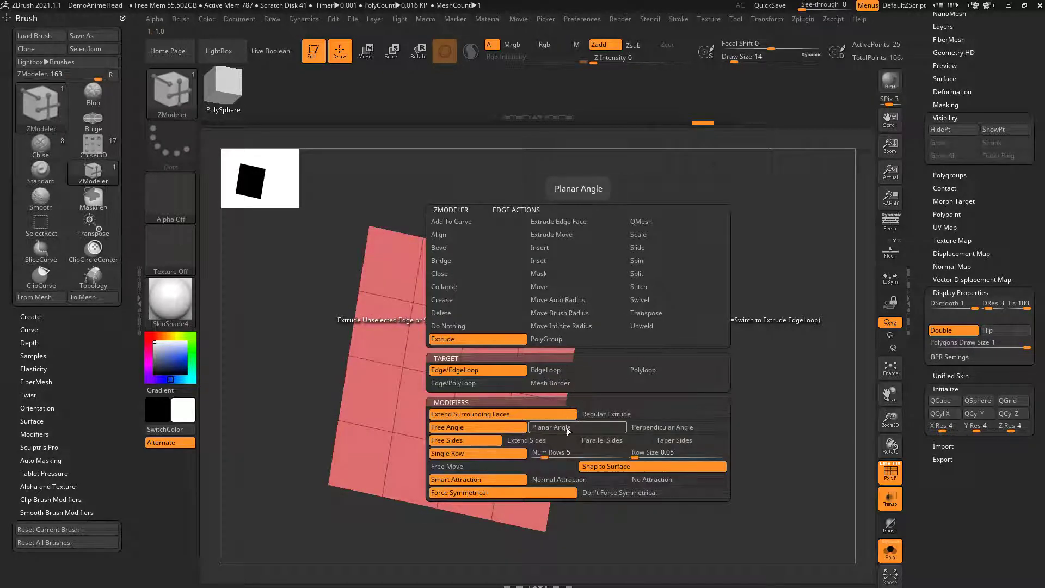
drag(728, 322, 648, 295)
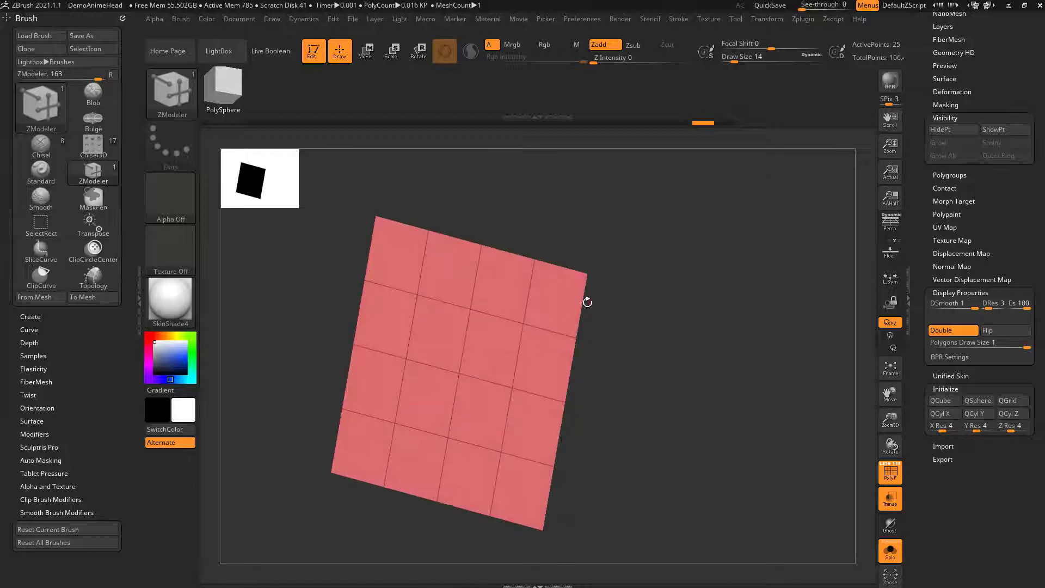
drag(584, 304, 612, 314)
key(space)
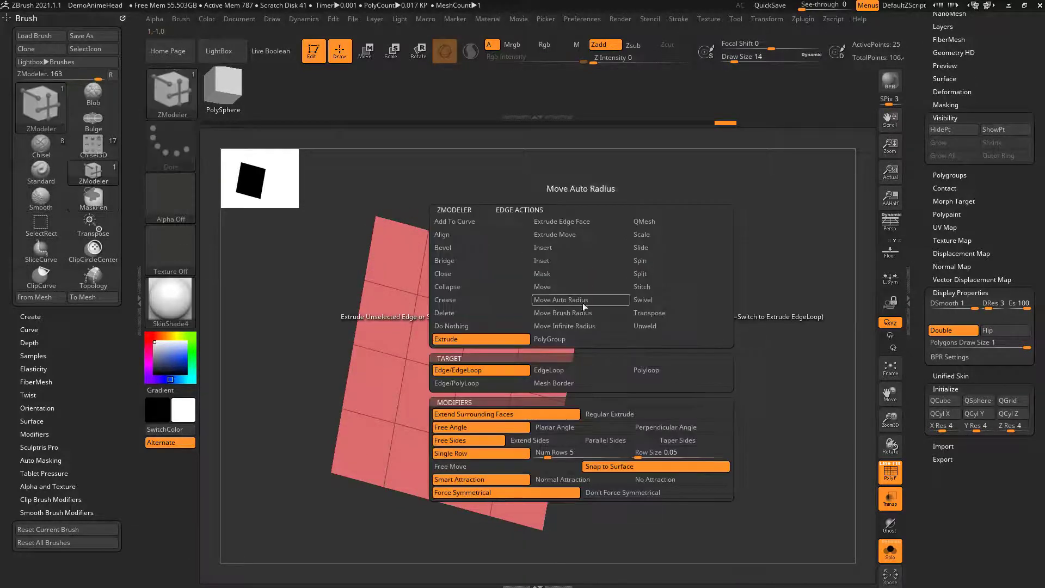
drag(583, 305, 624, 314)
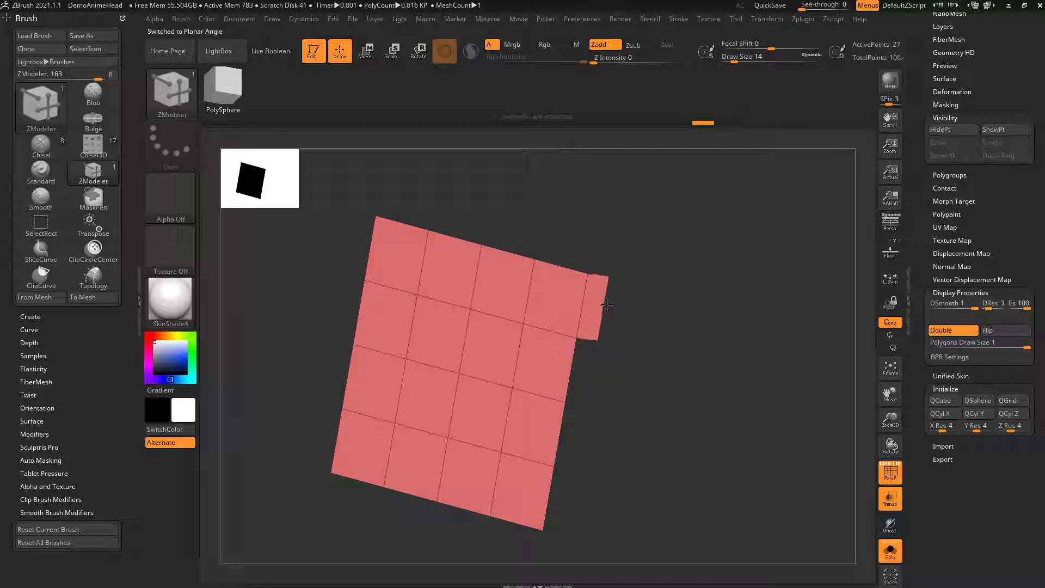
drag(607, 305, 640, 278)
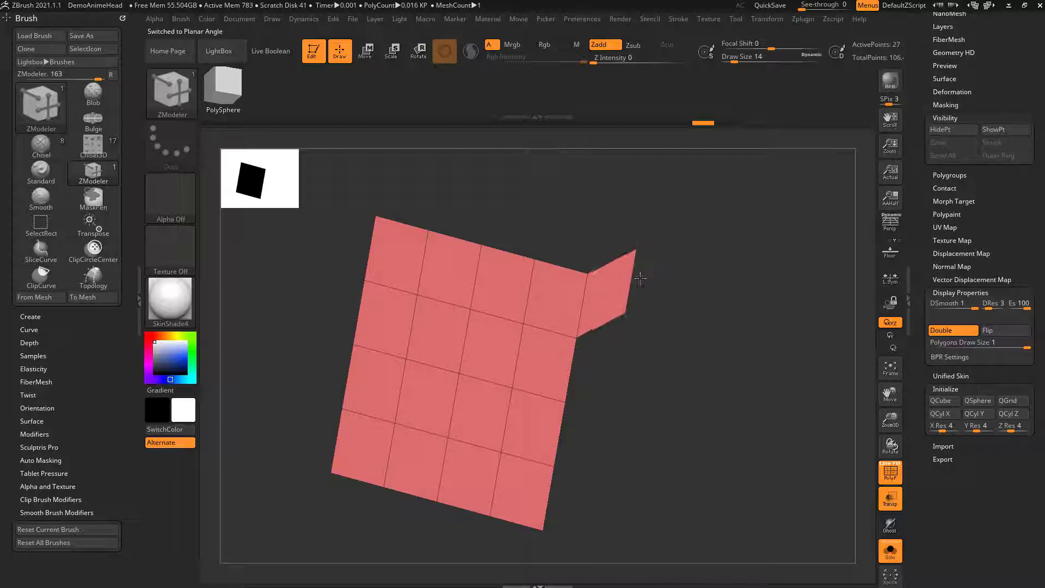
drag(703, 324, 521, 282)
drag(736, 263, 735, 299)
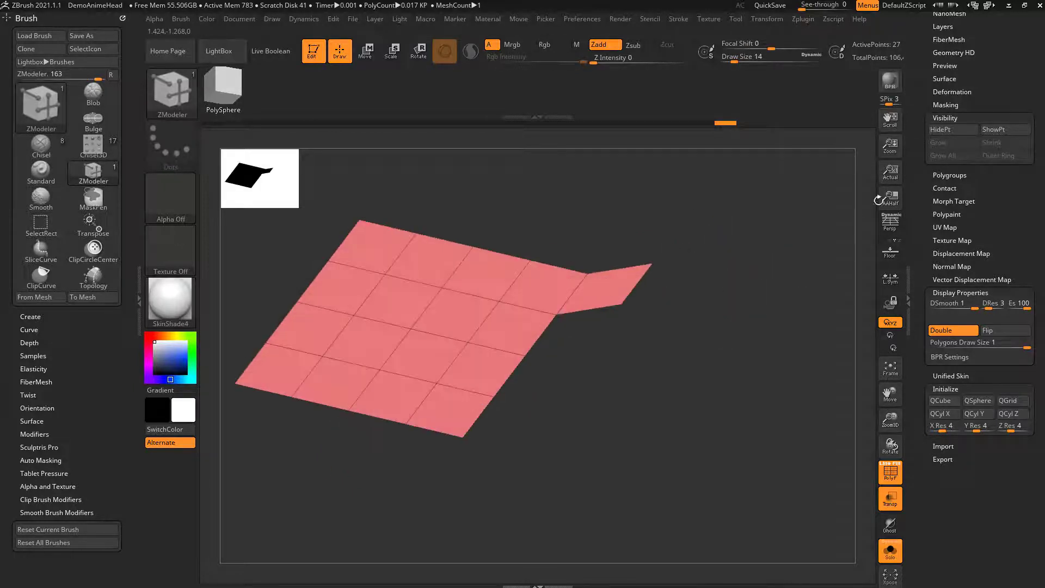
- Turn on Dynamic Subdiv for the grid and give it a thickness of 0.01234
drag(920, 180, 920, 512)
mouse_move(718, 310)
shift+mouse_down()
mouse_move(699, 274)
mouse_move(700, 245)
mouse_move(541, 298)
mouse_move(762, 289)
shift+mouse_up()
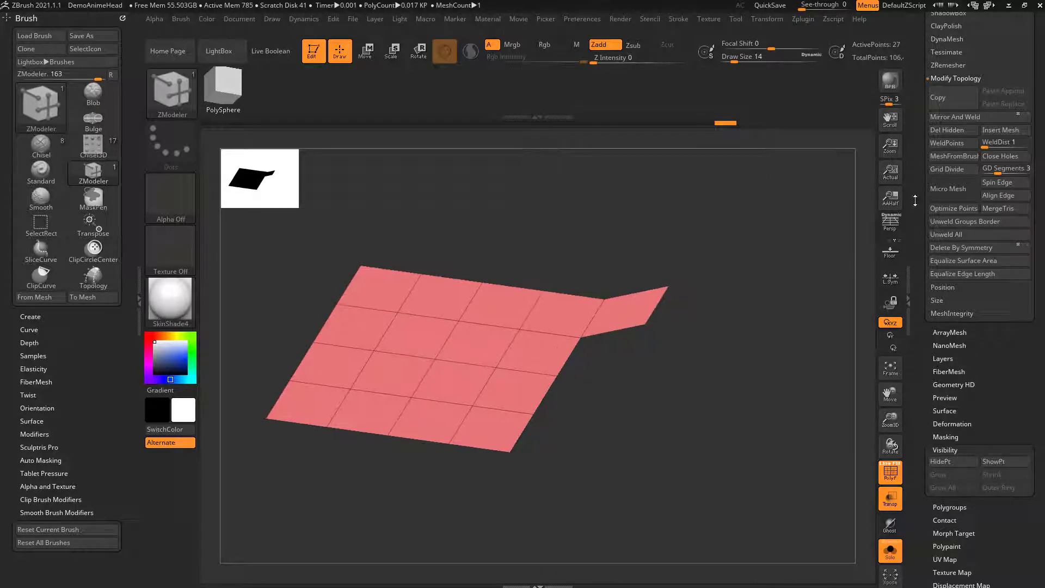
drag(915, 199, 917, 322)
key(shift)
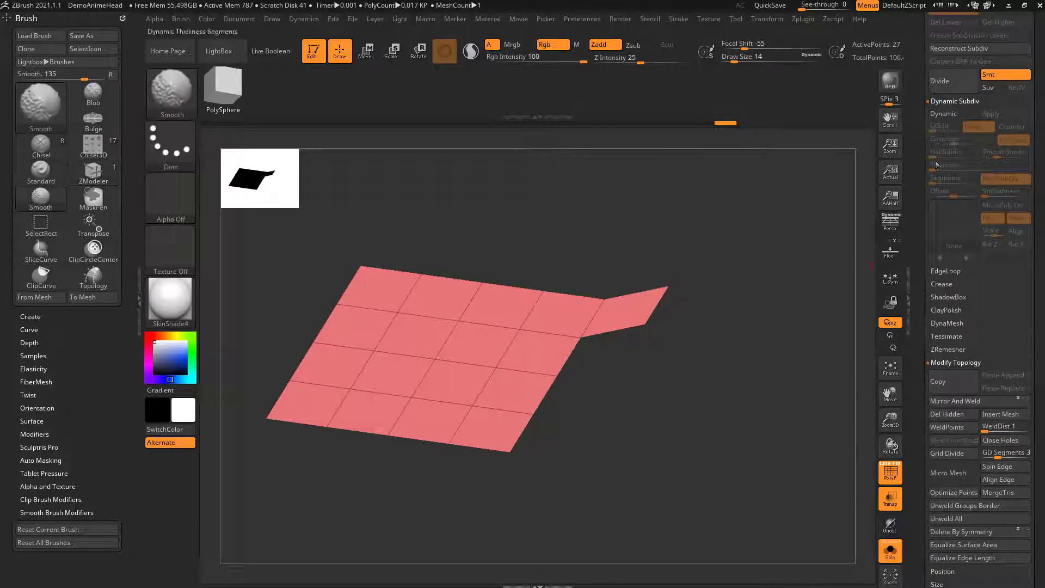
alt+drag(775, 257, 786, 232)
click(953, 115)
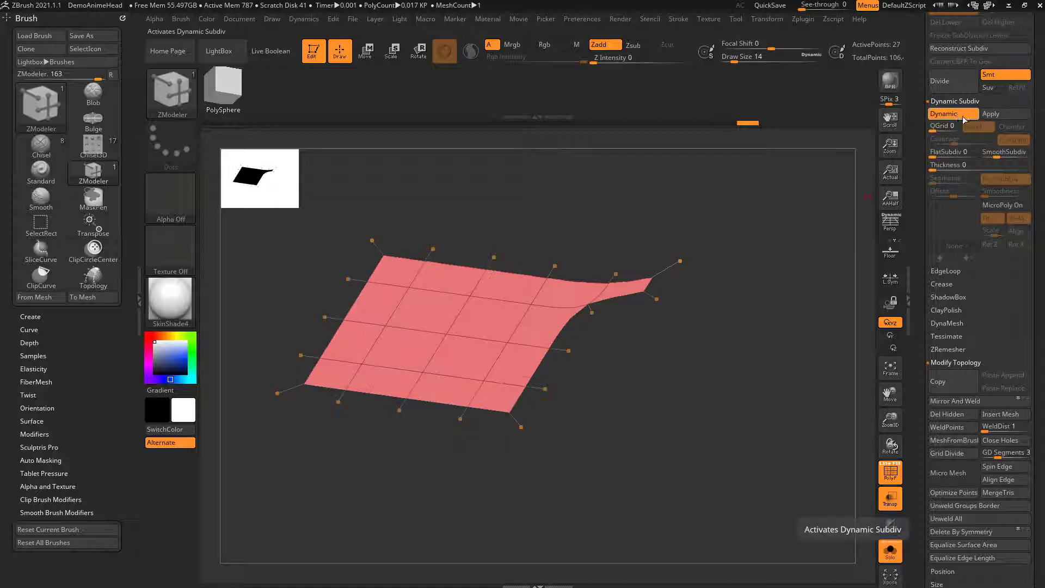
drag(937, 166, 961, 167)
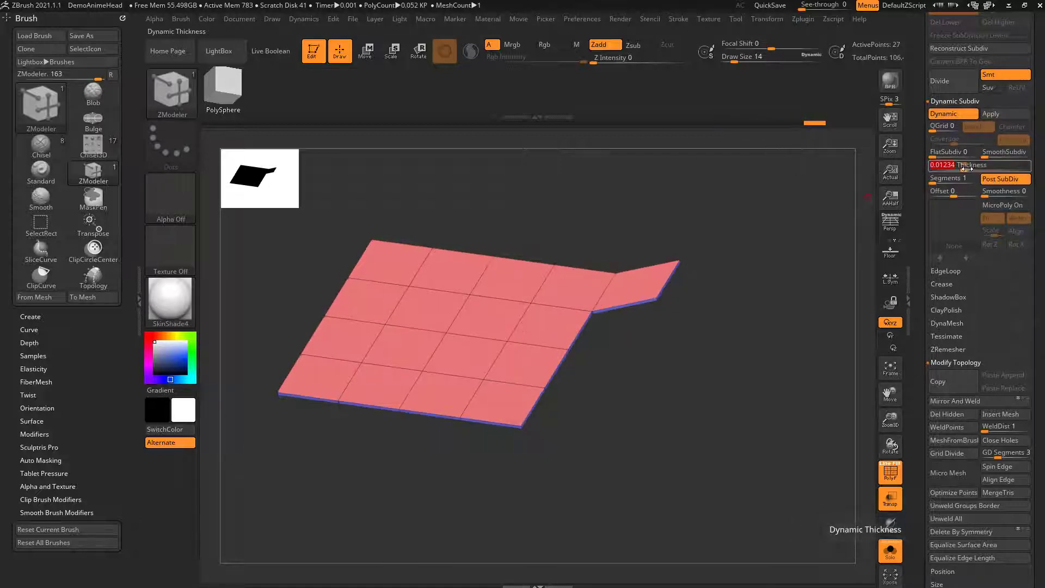
- Try extruding the second edge on the grid's side in different directions with Planar Angle, and undo the extrusions
drag(778, 240, 673, 317)
drag(591, 323, 655, 329)
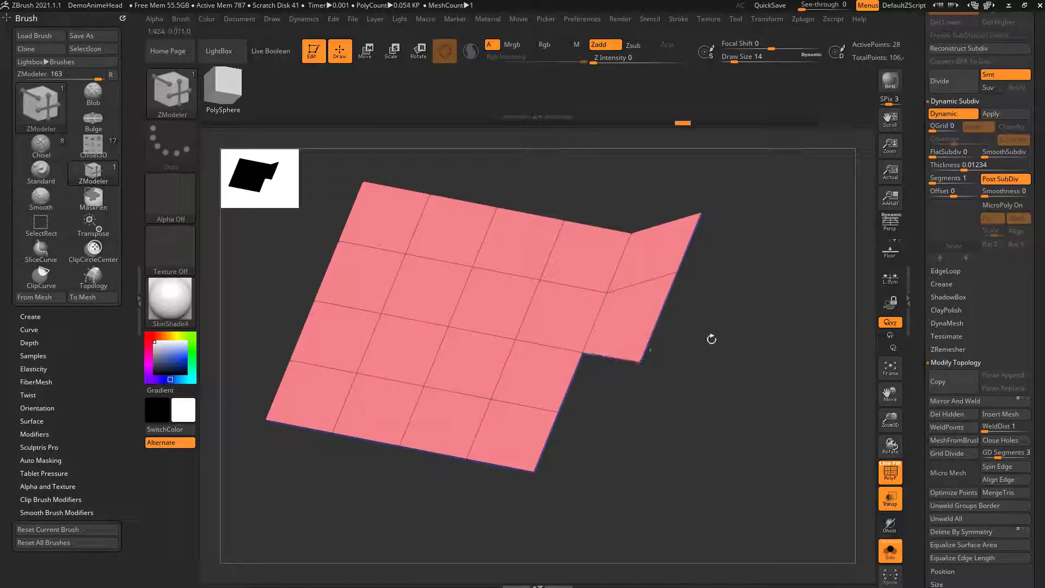
key(ctrl+z)
drag(594, 323, 630, 390)
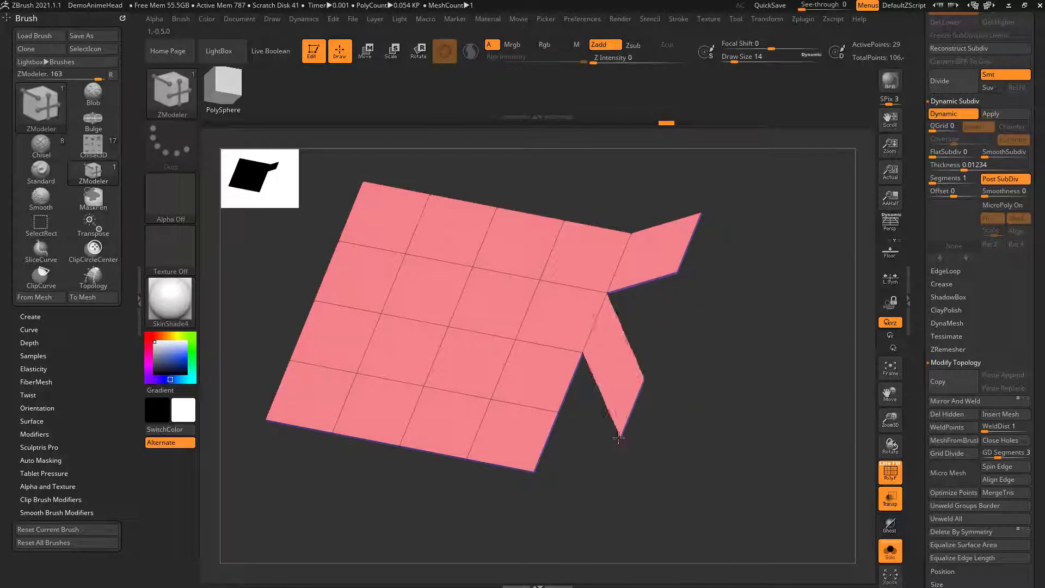
drag(618, 437, 625, 369)
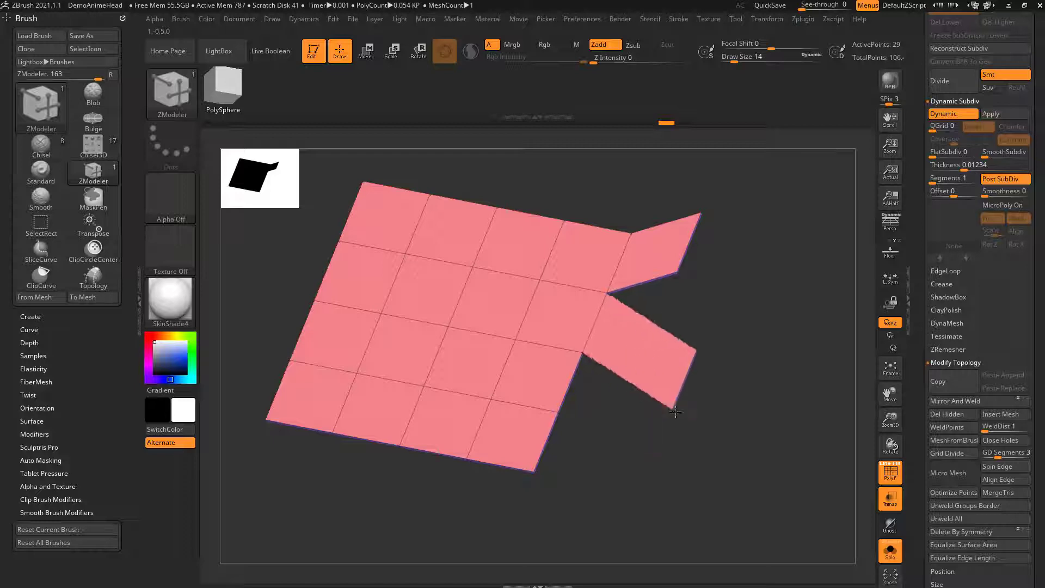
drag(675, 412, 660, 424)
drag(756, 394, 501, 284)
drag(769, 289, 702, 352)
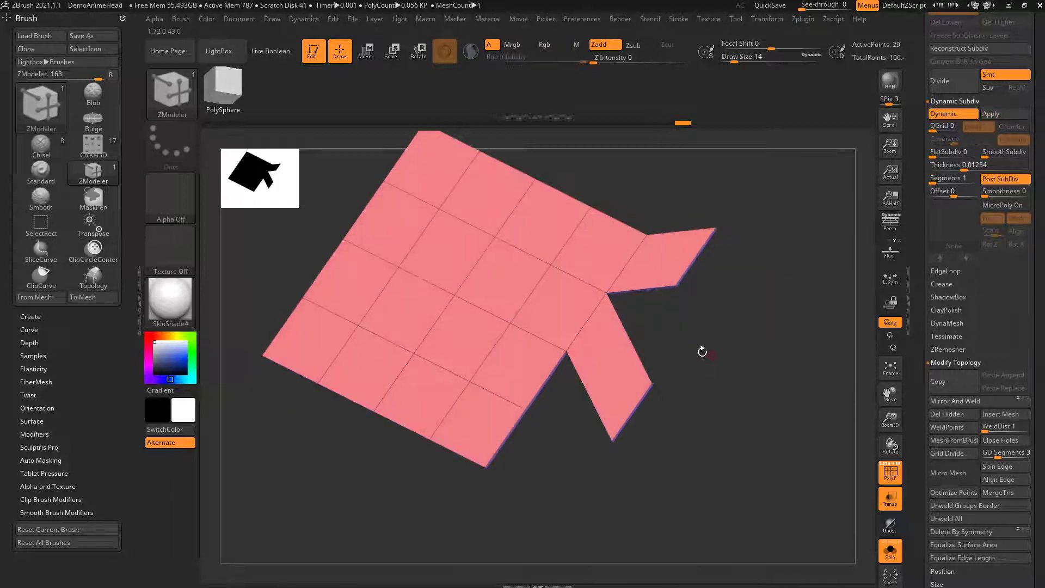
key(ctrl+z)
- Extrude the second side edge downward with the Perpendicular Angle modifier and inspect it from other angles
key(space)
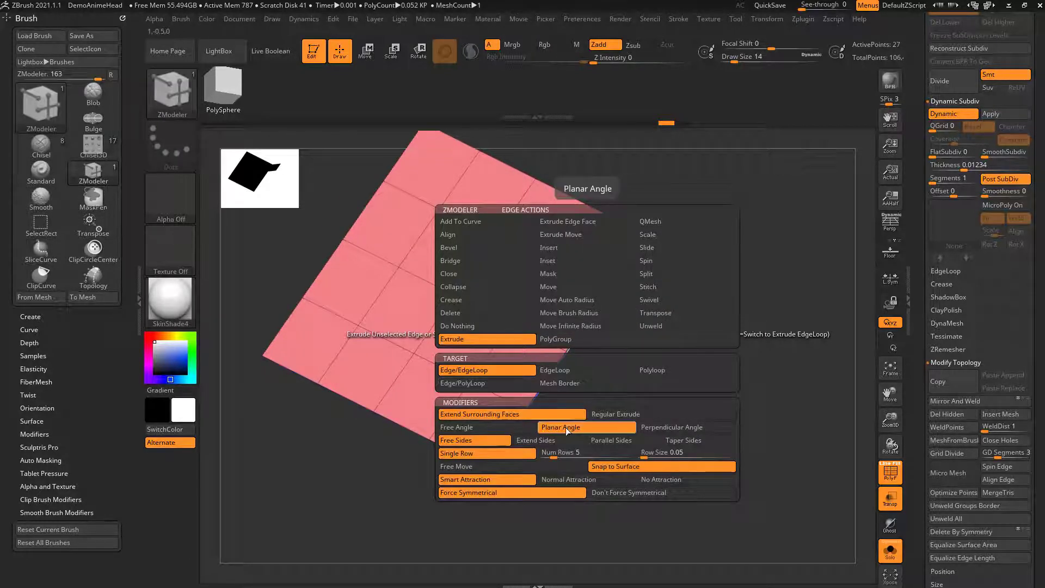
drag(587, 323, 626, 354)
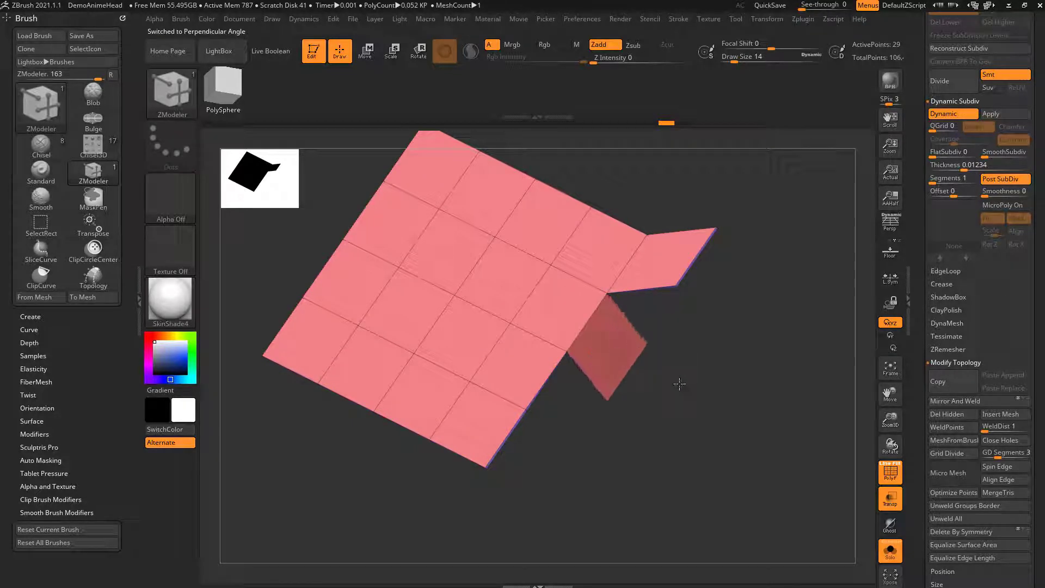
drag(626, 348, 706, 342)
drag(600, 417, 617, 430)
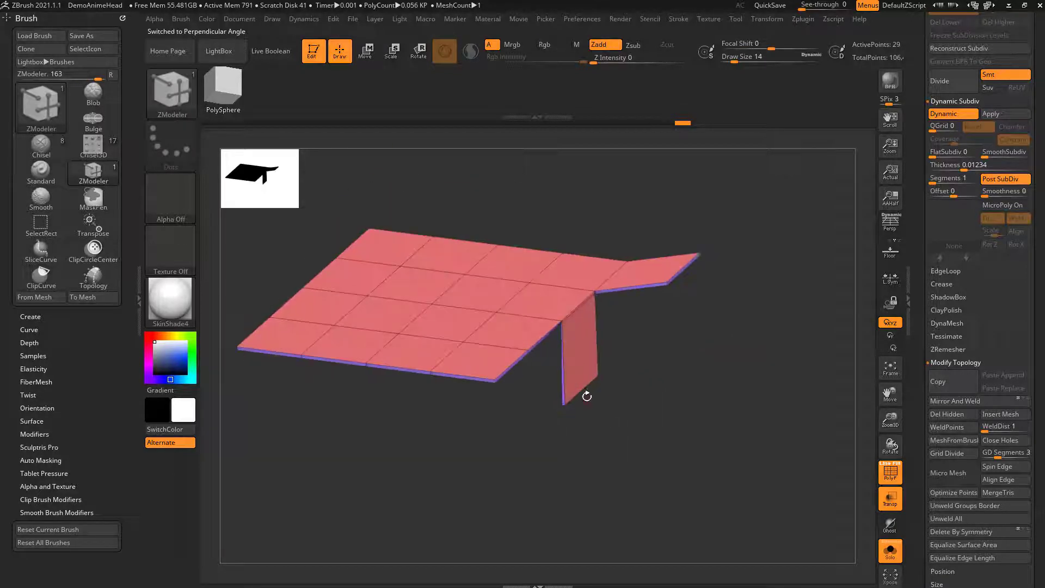
drag(587, 391, 711, 502)
mouse_move(785, 415)
mouse_down()
mouse_move(735, 368)
mouse_move(775, 417)
mouse_up()
- Undo the edge extrusions to get back to the flat 4 by 4 grid
key(ctrl+z)
key(ctrl+z)
key(ctrl+z)
key(ctrl+z)
key(ctrl+z)
key(ctrl+z)
key(ctrl+z)
key(ctrl+z)
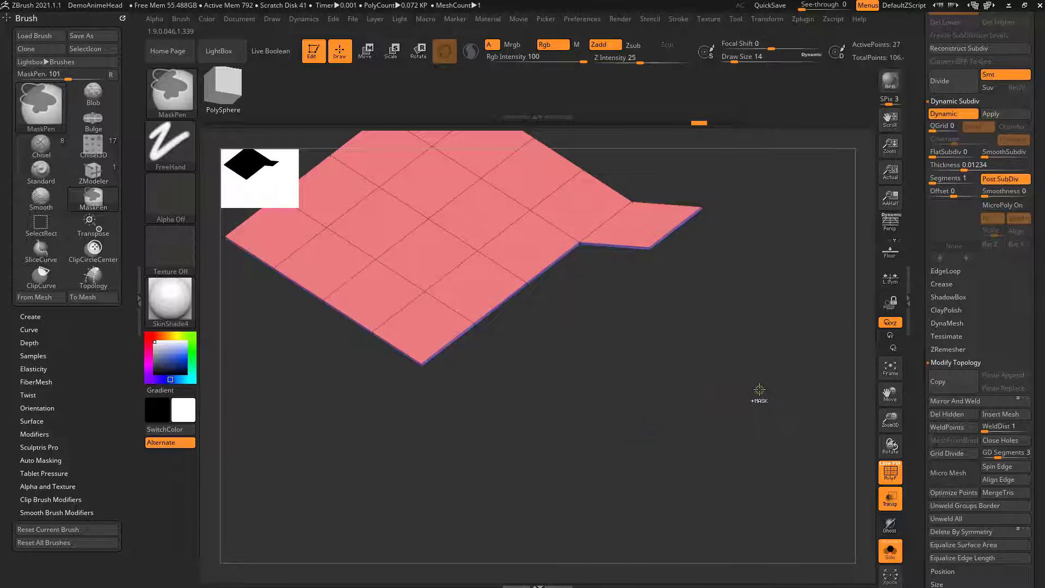
key(ctrl+z)
key(ctrl+z)
key(ctrl+z)
key(ctrl+z)
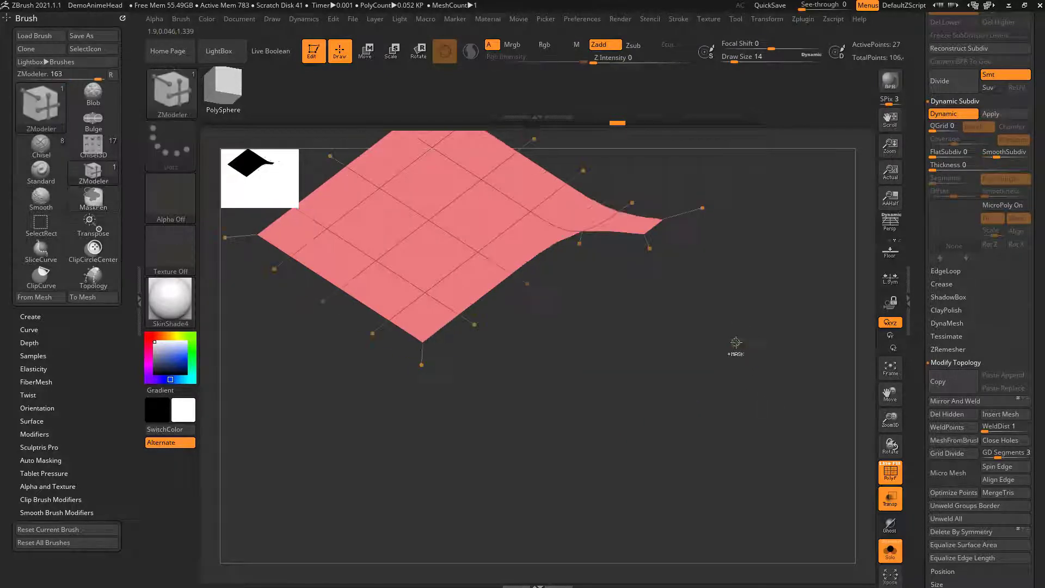
- Keep Dynamic Subdiv active on the flat grid and set its thickness to 0.01072
click(944, 115)
drag(988, 154, 956, 165)
mouse_move(722, 284)
alt+mouse_down()
mouse_move(739, 322)
mouse_move(740, 290)
alt+mouse_up()
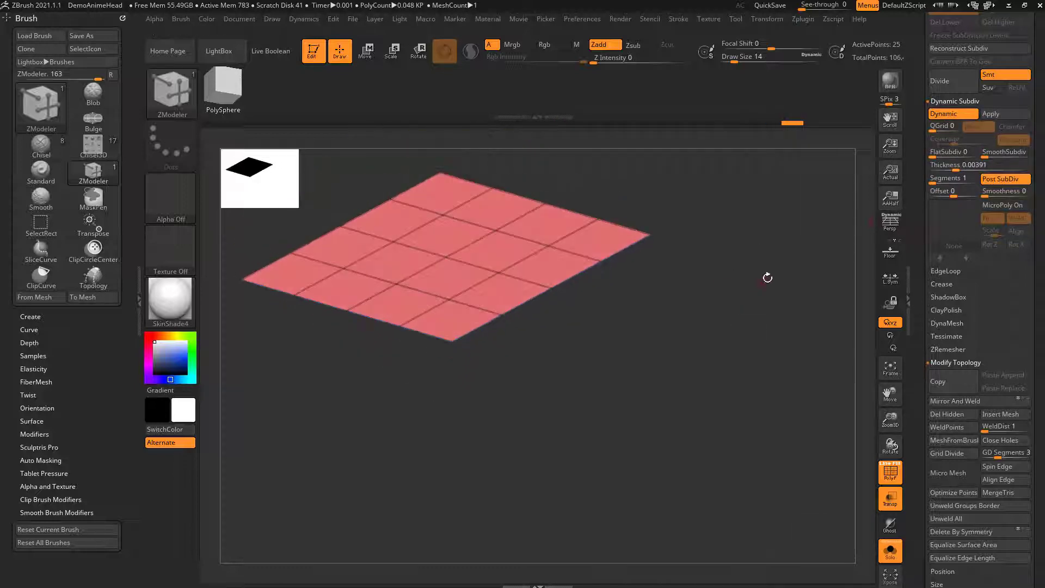
drag(957, 166, 961, 166)
- Try cycling through the Extrude angle modifiers while extruding a side edge, ending on Free Angle
key(space)
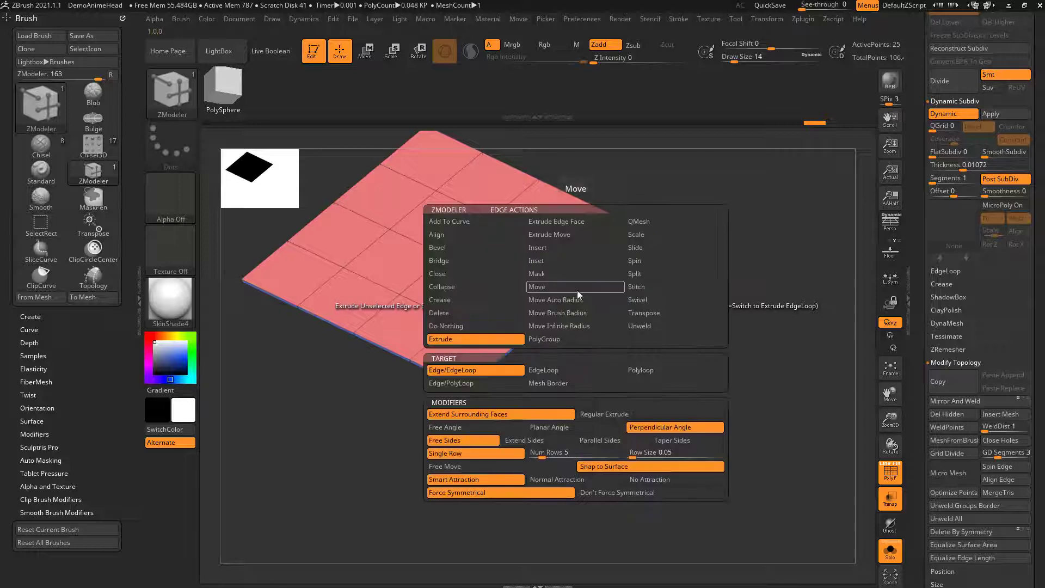
mouse_move(578, 295)
mouse_down()
mouse_move(646, 322)
mouse_move(630, 333)
mouse_move(586, 287)
mouse_up()
key(shift)
key(shift)
key(shift)
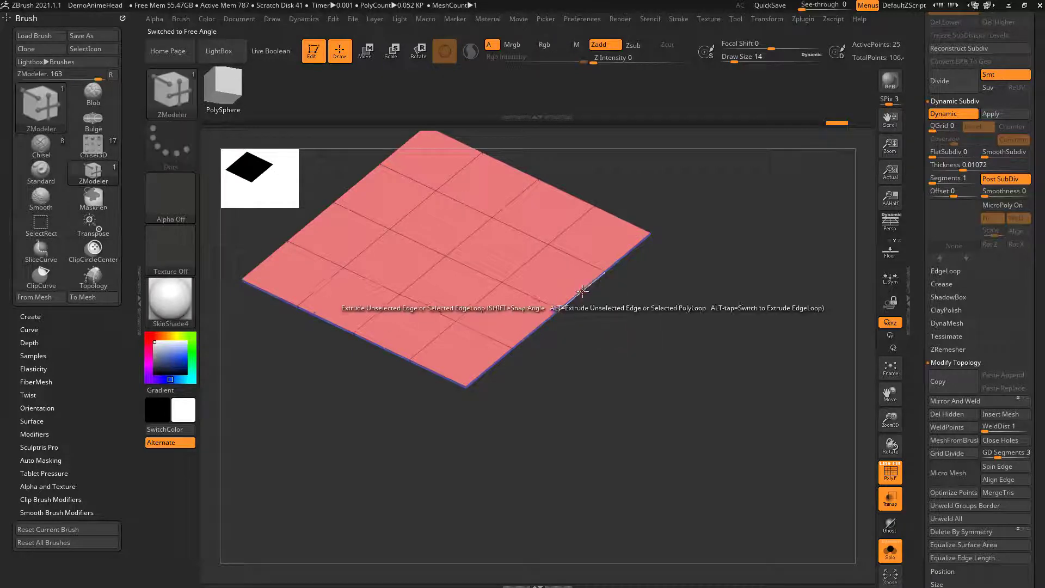
- Choose Taper Sides and extrude the grid's side as an EdgeLoop with Planar Angle
key(space)
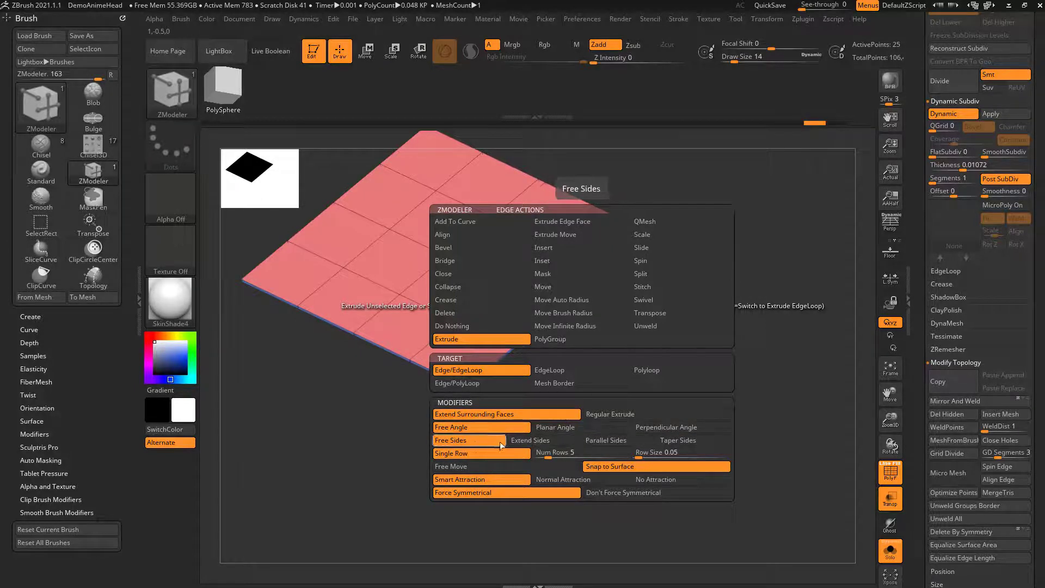
click(684, 442)
mouse_move(536, 329)
alt+mouse_down()
mouse_move(544, 348)
mouse_move(598, 334)
mouse_move(577, 324)
mouse_move(579, 348)
mouse_move(606, 352)
mouse_move(575, 378)
mouse_move(626, 347)
mouse_move(601, 382)
mouse_move(558, 400)
mouse_move(565, 392)
alt+mouse_up()
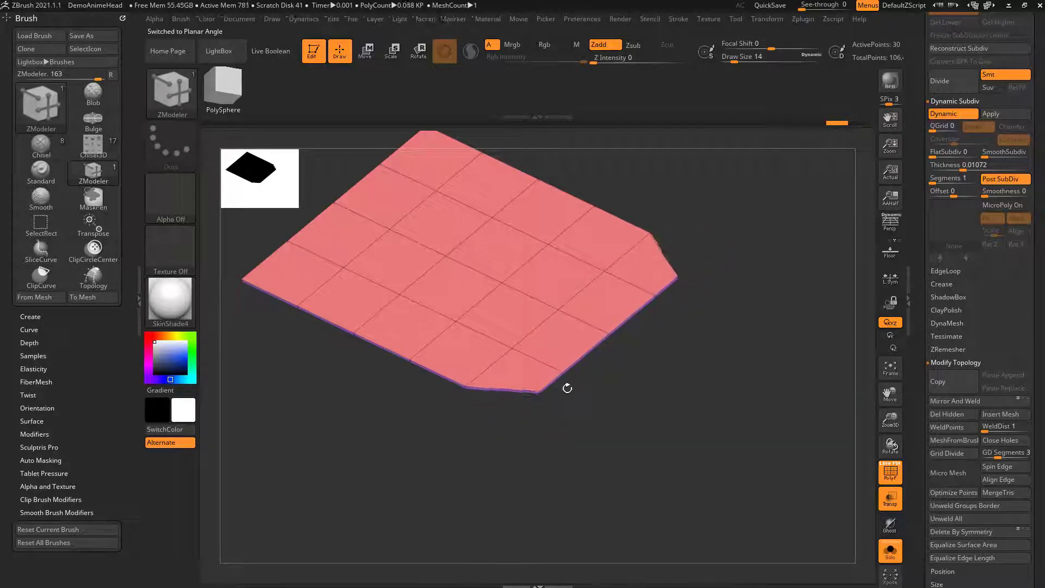
drag(656, 385, 598, 384)
- Try extruding the tapered side's edge loop with the Free Sides modifier, and undo the extrusion
right_click(563, 364)
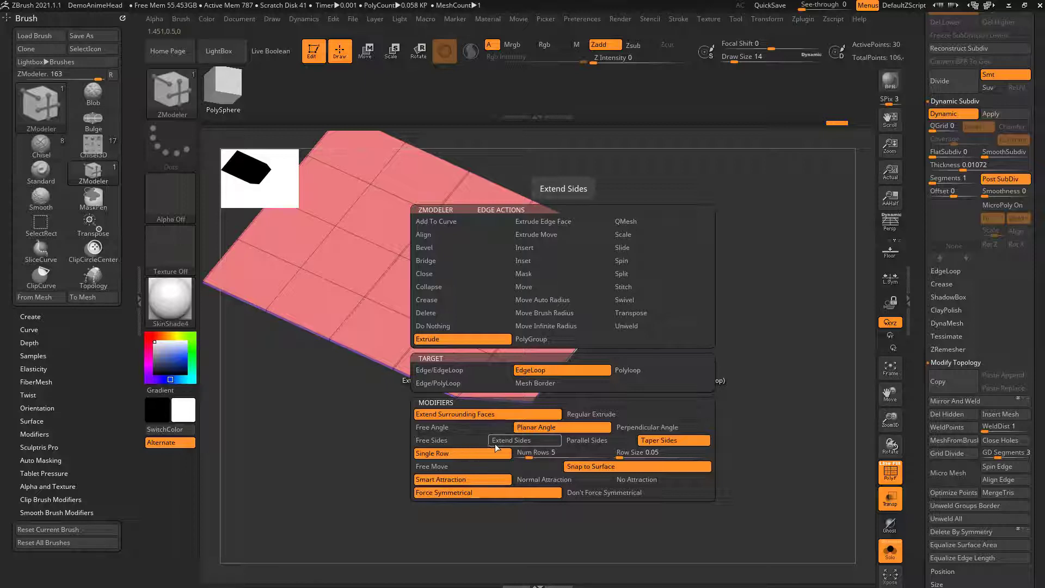
click(511, 441)
click(463, 440)
drag(557, 370, 611, 373)
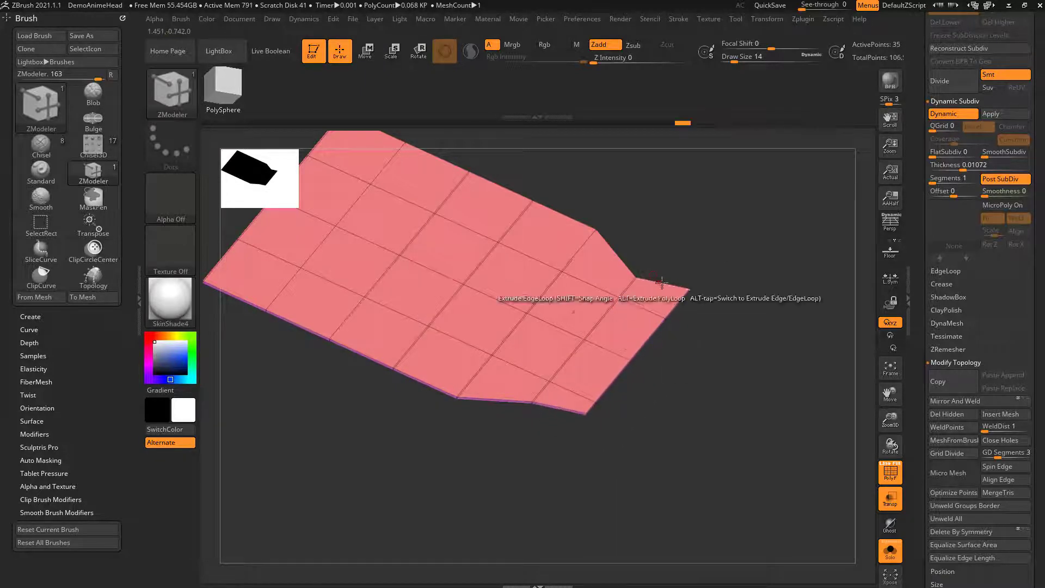
key(ctrl+z)
- Try extruding several rows from the tapered side with Extend Sides, and undo them
right_click(566, 364)
click(535, 441)
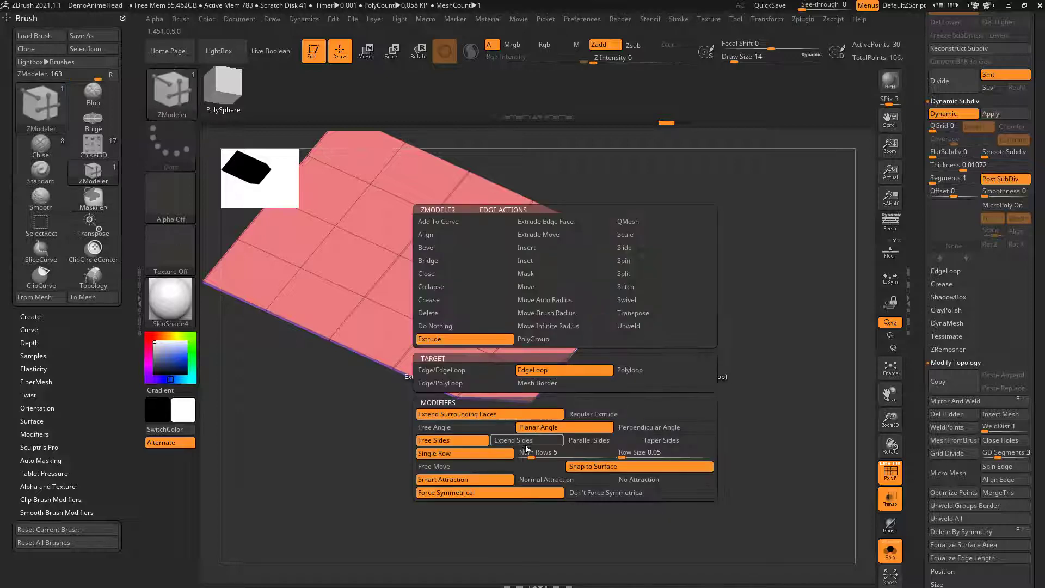
drag(566, 364, 628, 259)
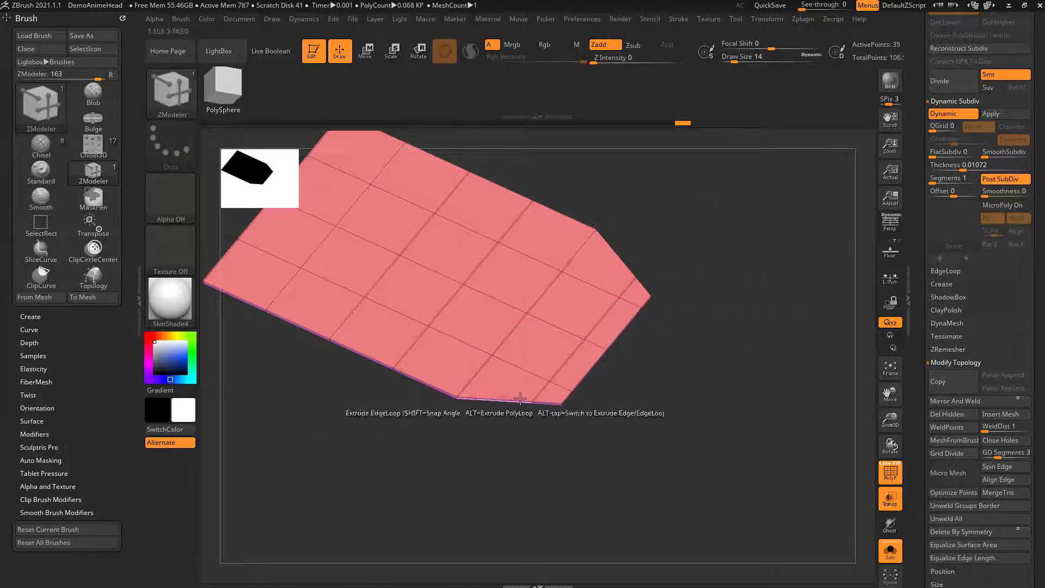
drag(567, 397, 642, 401)
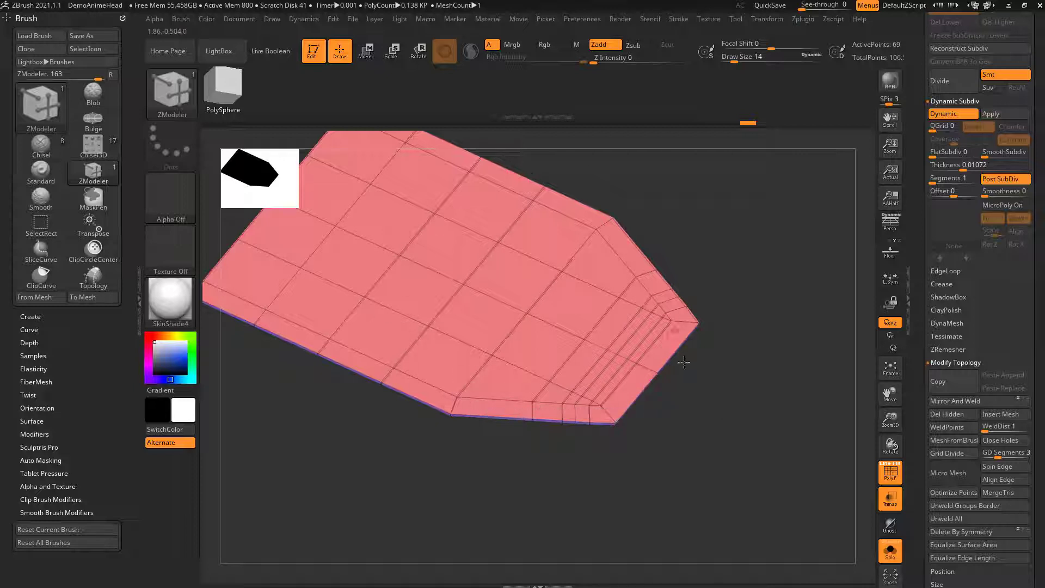
key(ctrl+z)
key(ctrl+z)
key(ctrl+z)
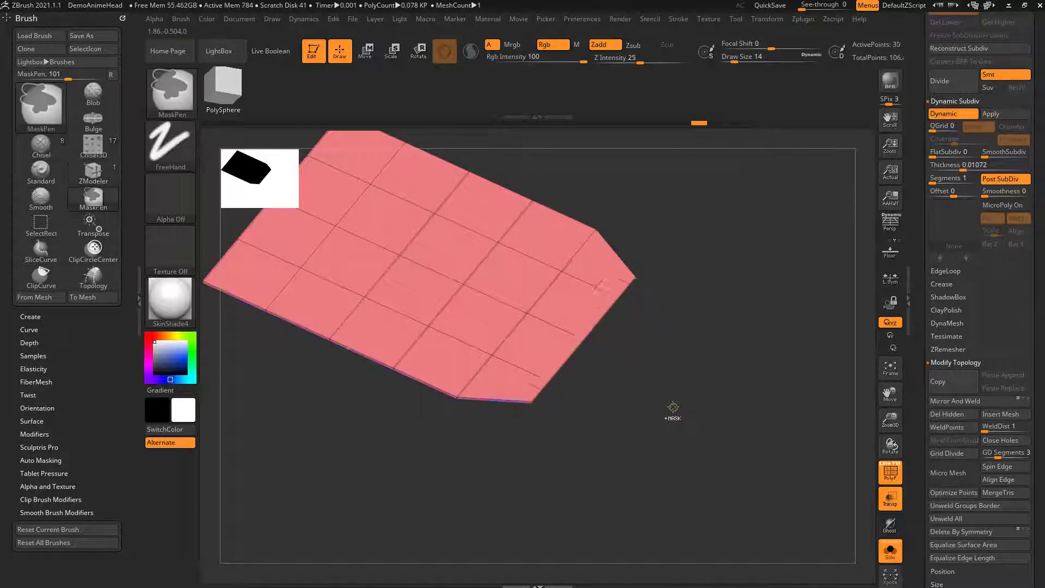
- Switch the extrusion to Parallel Sides, test it on the side's edge loop, and undo back to the flat grid
key(space)
click(600, 440)
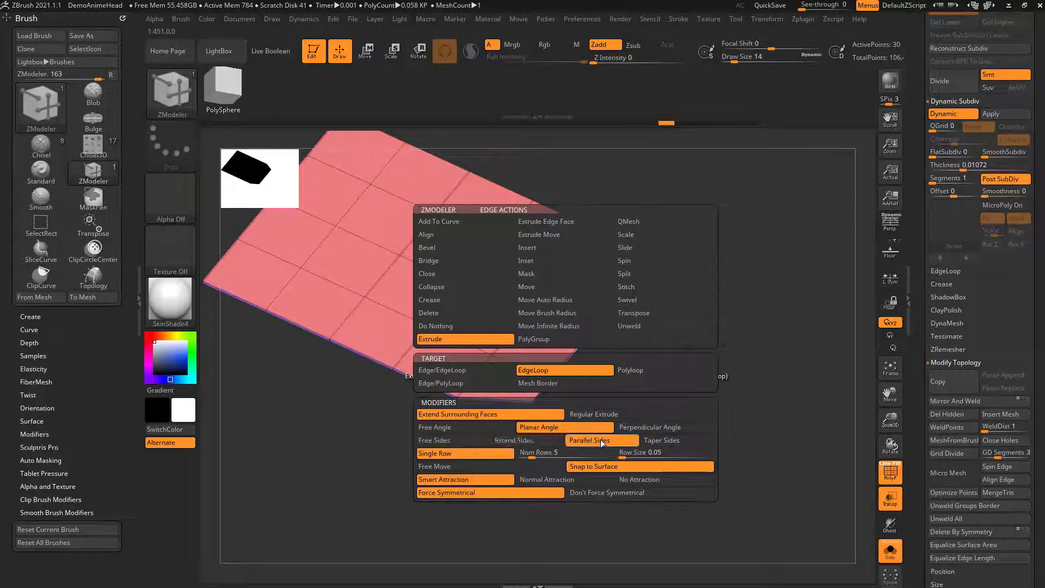
drag(572, 355, 600, 371)
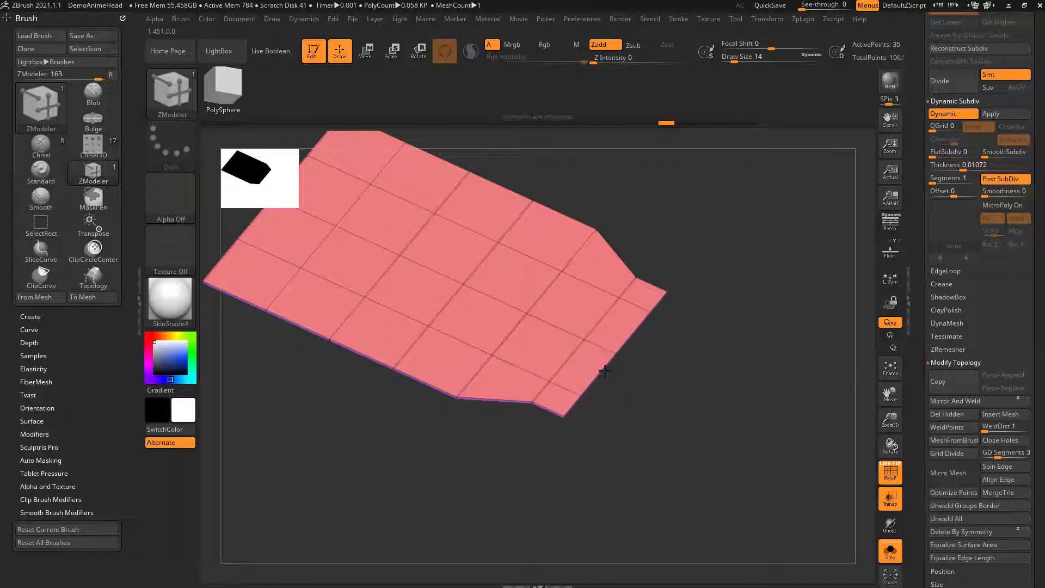
key(ctrl+z)
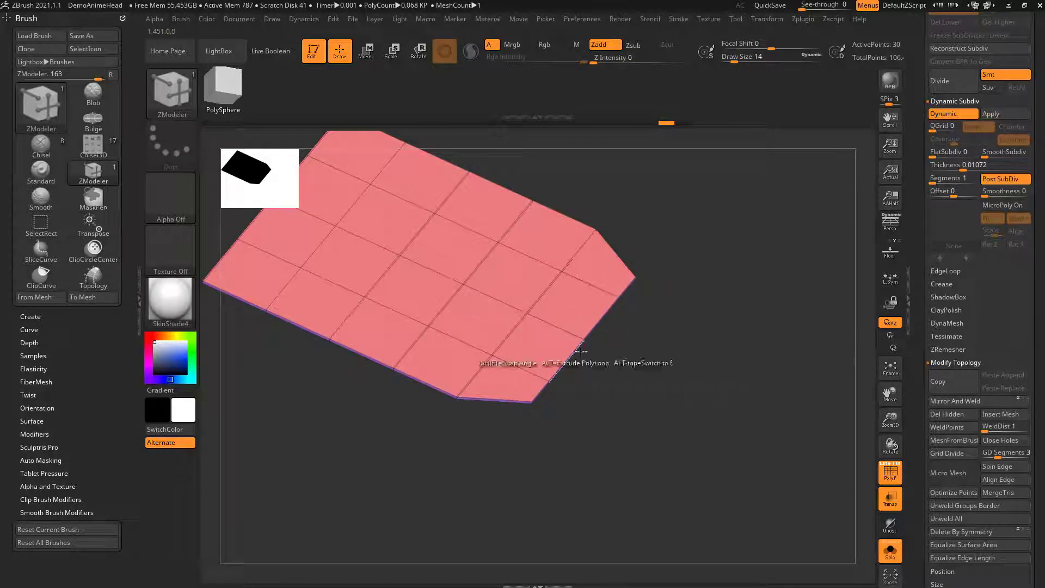
drag(570, 355, 614, 359)
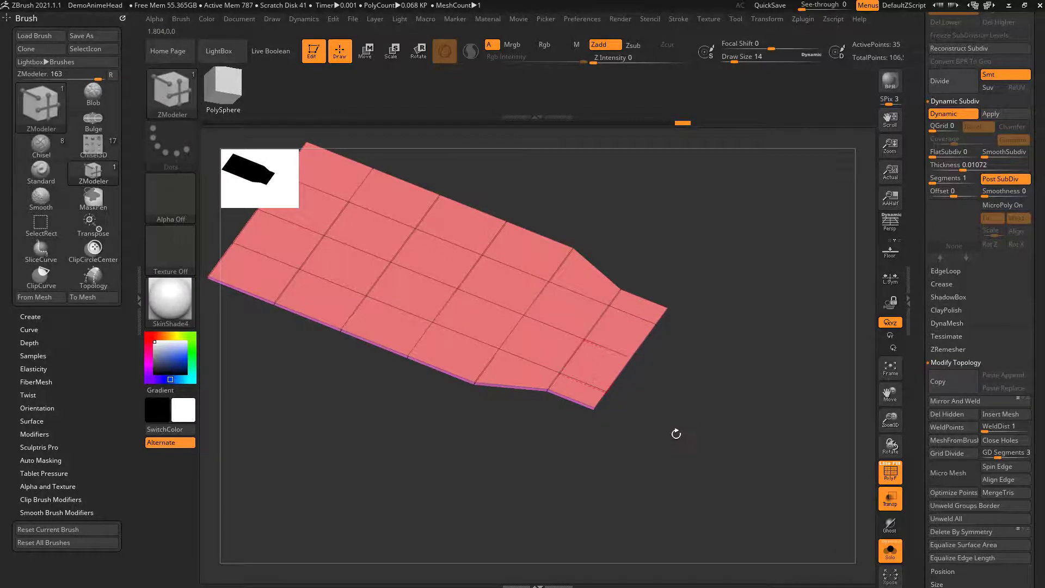
key(ctrl+z)
key(ctrl+z)
- Extrude the grid's outer edge loop downward with Perpendicular Angle to form side walls, undoing the extra rim extrusions
drag(604, 343, 598, 362)
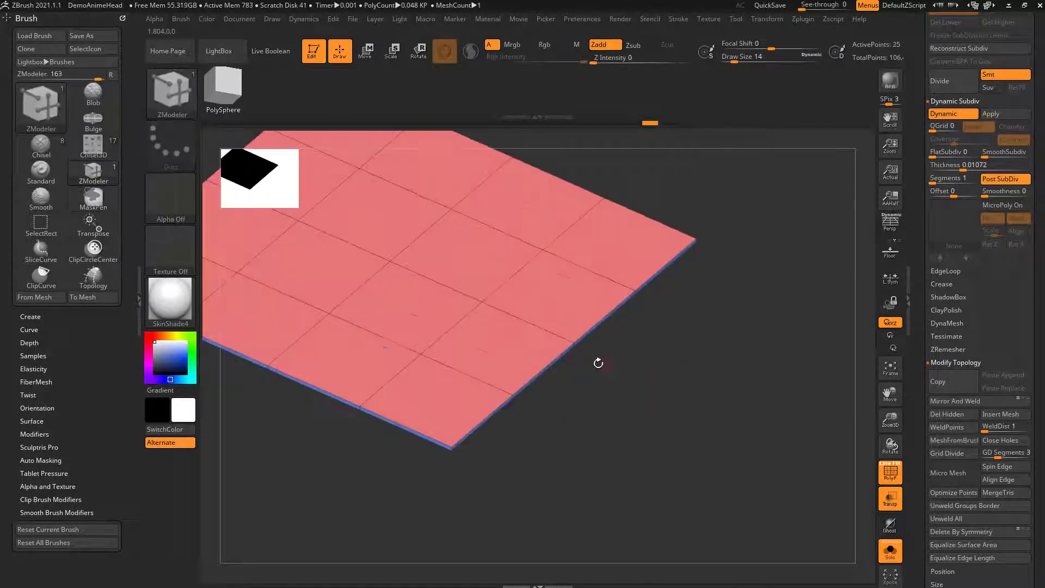
alt+drag(627, 399, 616, 376)
drag(495, 333, 501, 407)
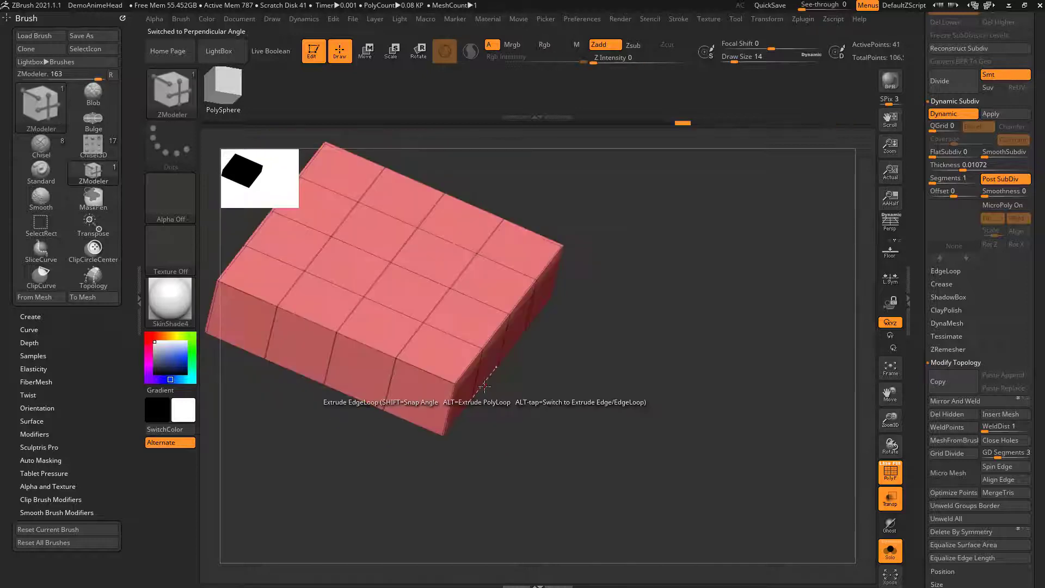
drag(490, 391, 522, 447)
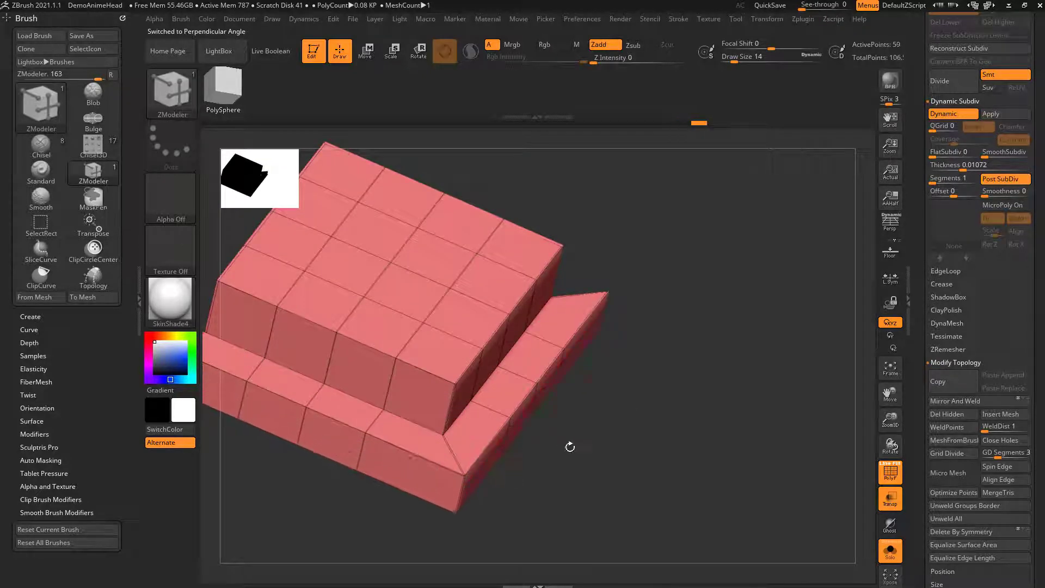
key(ctrl+z)
key(ctrl+z)
- Extrude a single lower wall edge into a stair-like strip, alternating Planar Angle and Perpendicular Angle after testing EdgeLoop extrusions
drag(517, 375, 540, 398)
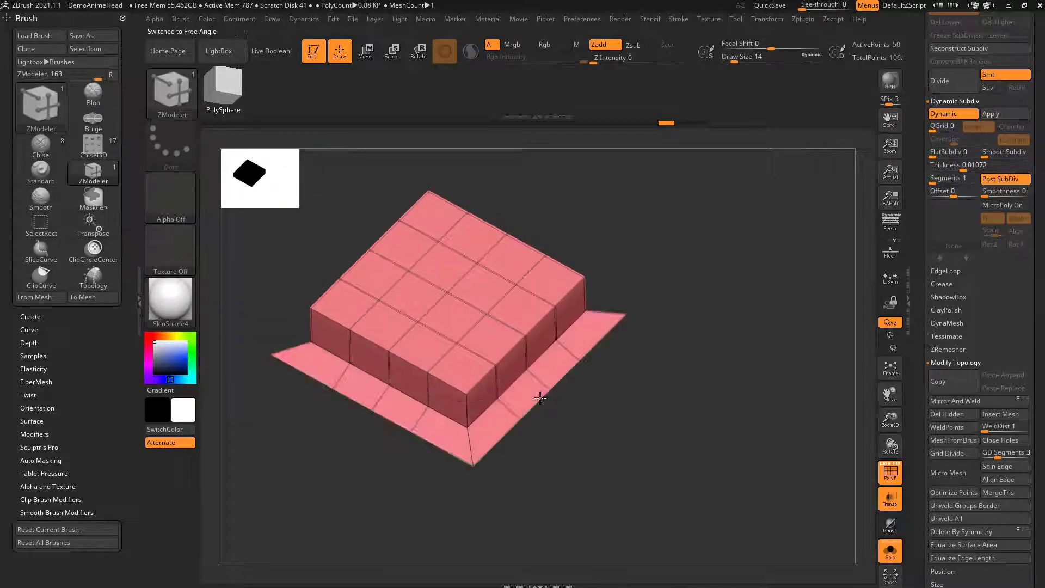
key(shift)
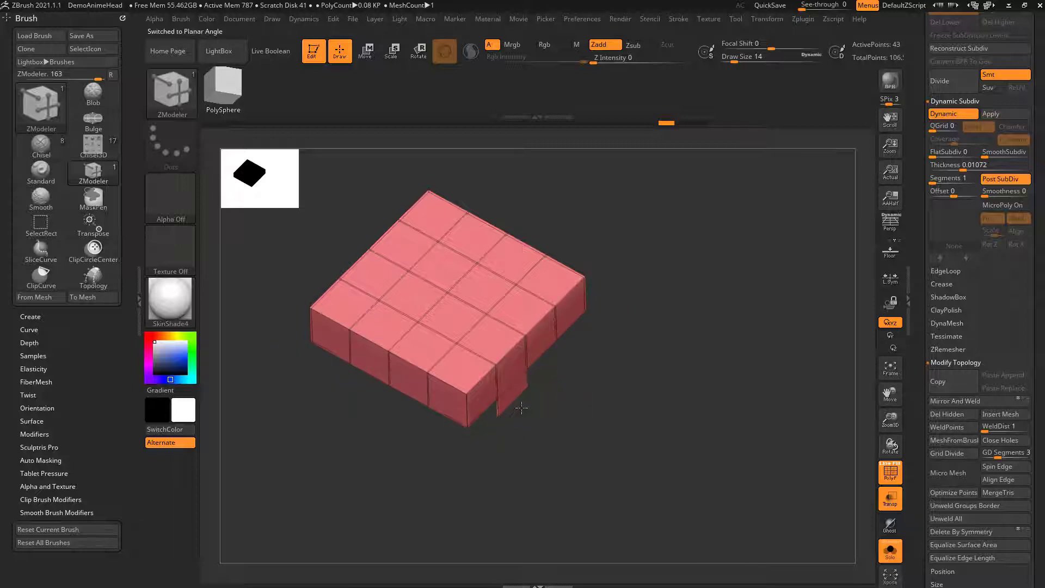
key(alt)
drag(528, 424, 531, 423)
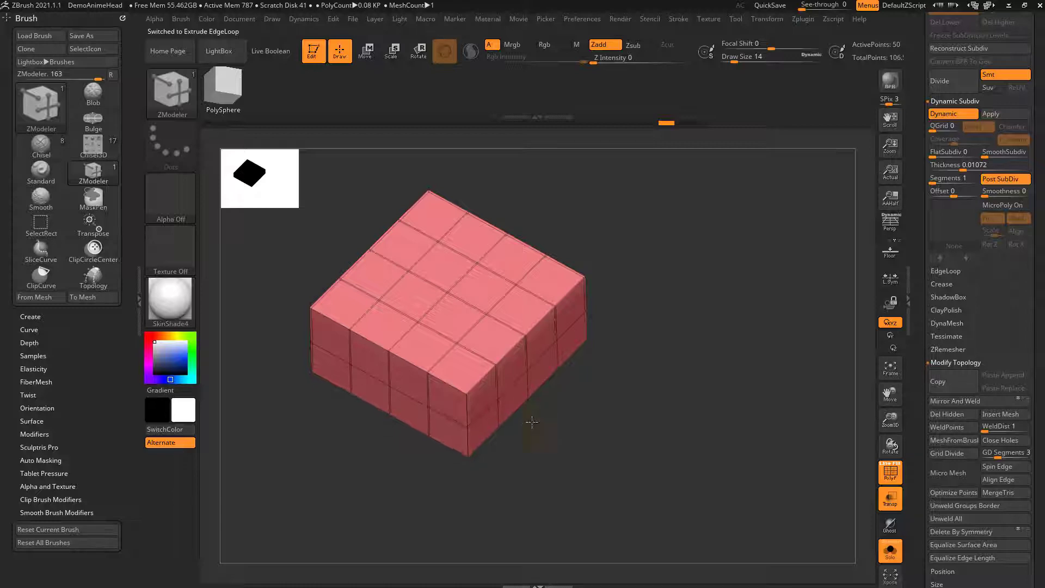
drag(539, 405, 608, 485)
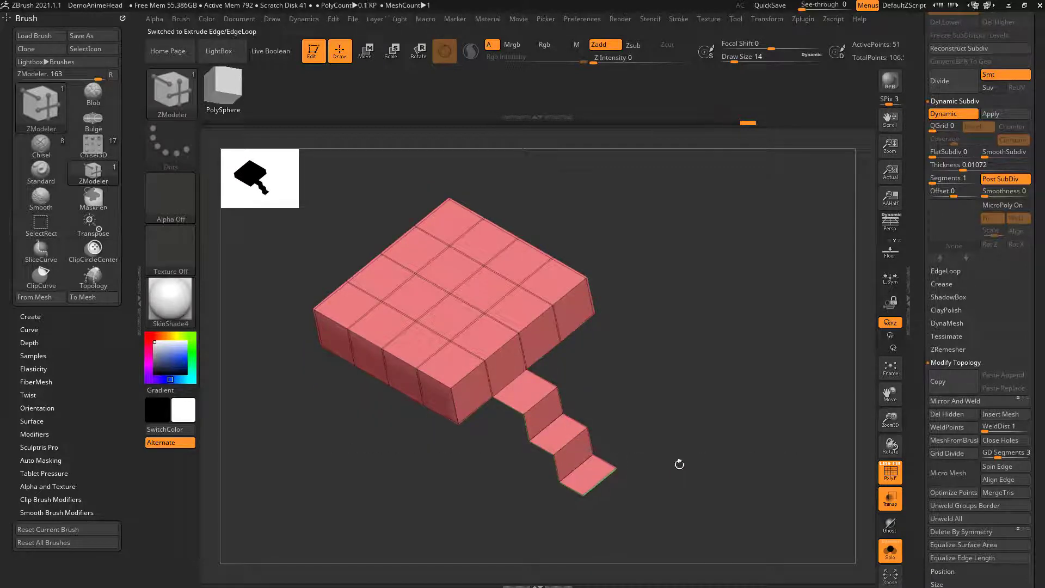
- Extrude the edge loops along both long sides of the stair-like strip into side flanges, undoing the surplus extrusion
drag(679, 463, 654, 456)
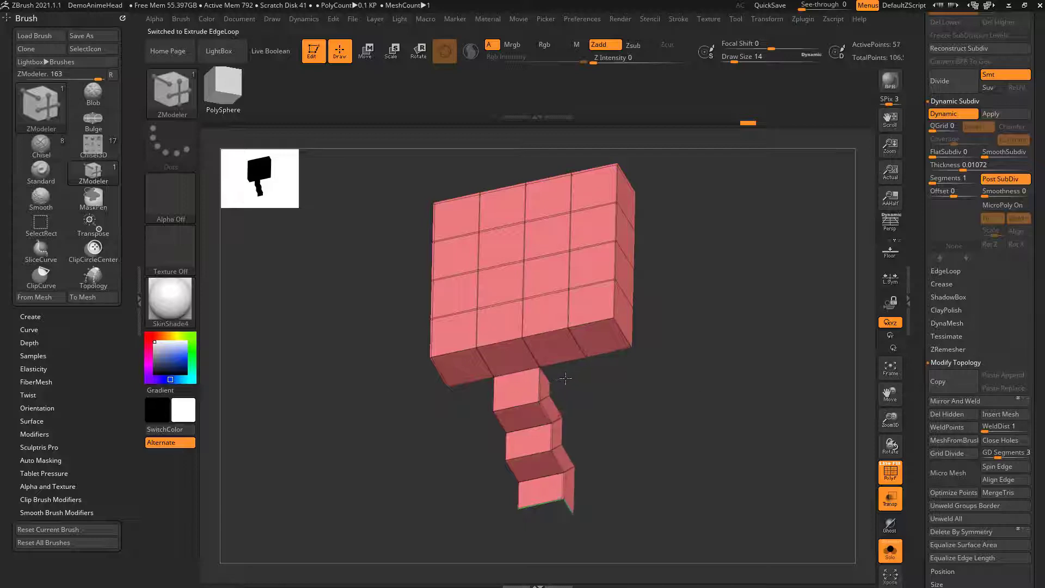
drag(595, 416, 606, 397)
drag(663, 321, 605, 320)
drag(662, 361, 626, 381)
key(ctrl+z)
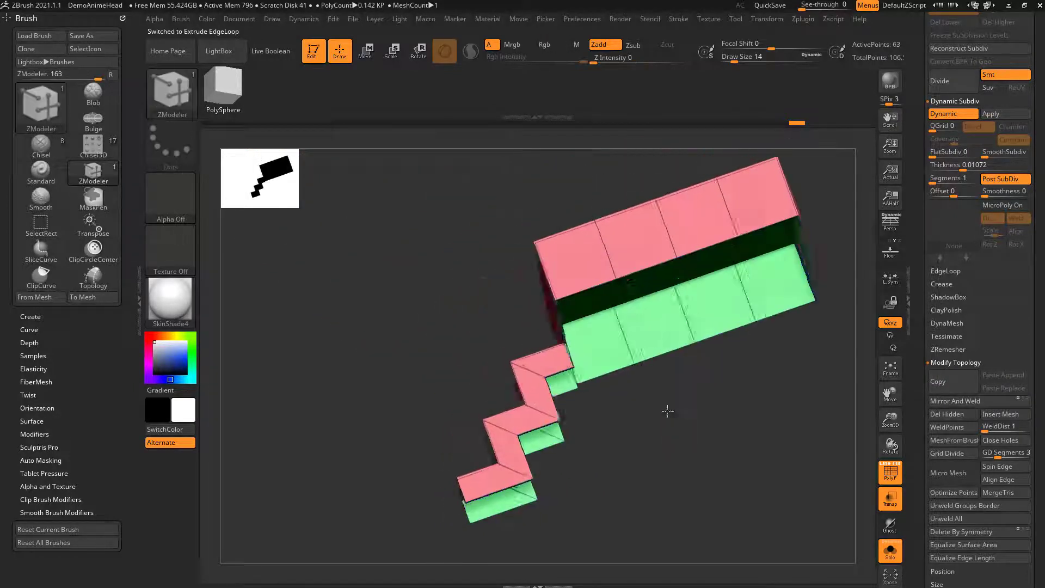
drag(672, 409, 655, 374)
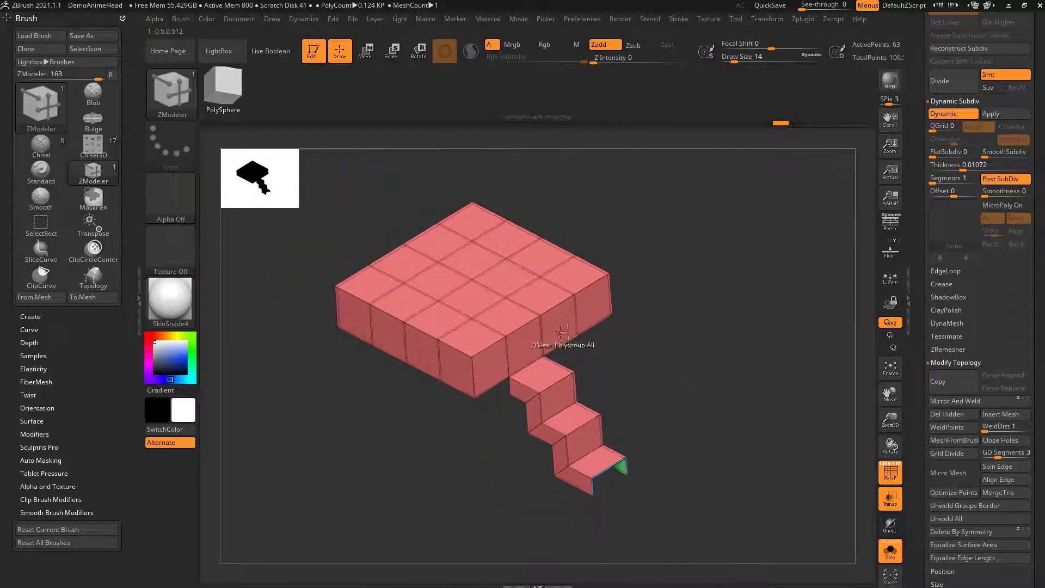
- Set the edge action to Move with the Edge target, try it on the side wall, and undo the change
key(space)
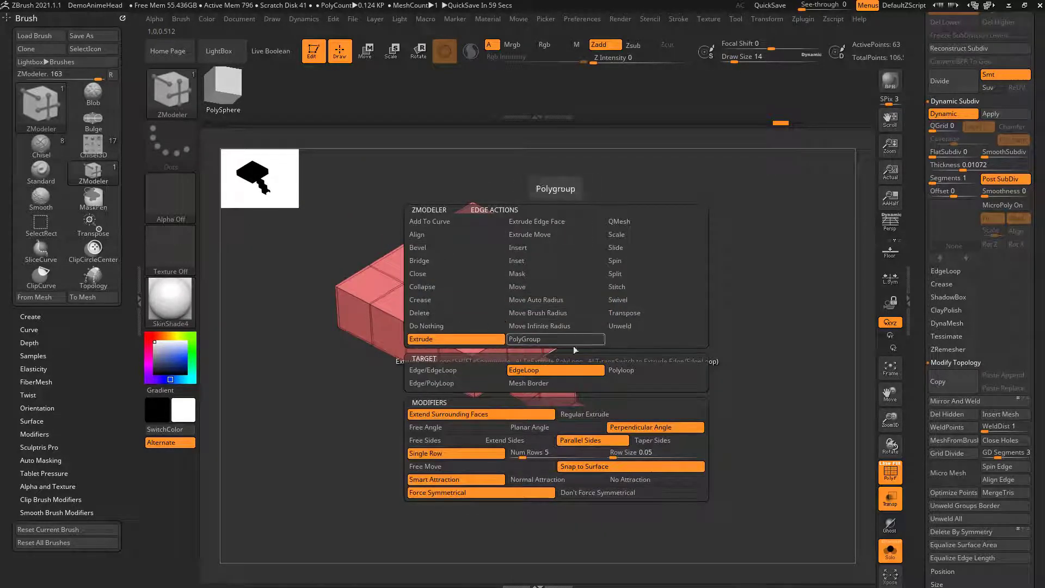
click(541, 286)
drag(390, 356, 394, 375)
key(ctrl+z)
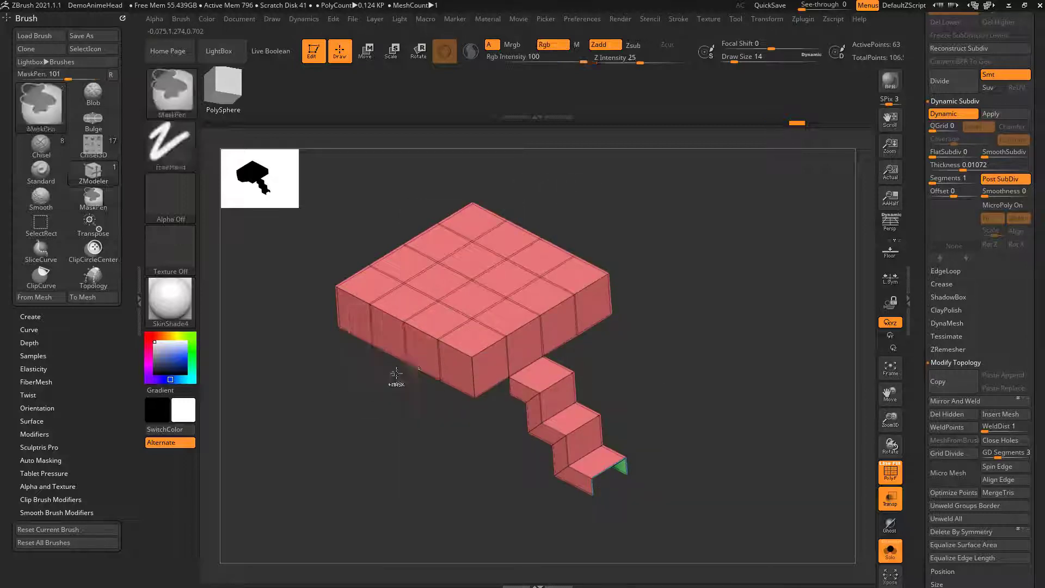
- Switch the edge action to Transpose with the Edge target and isolate a single upper edge of the box for the gizmo
key(space)
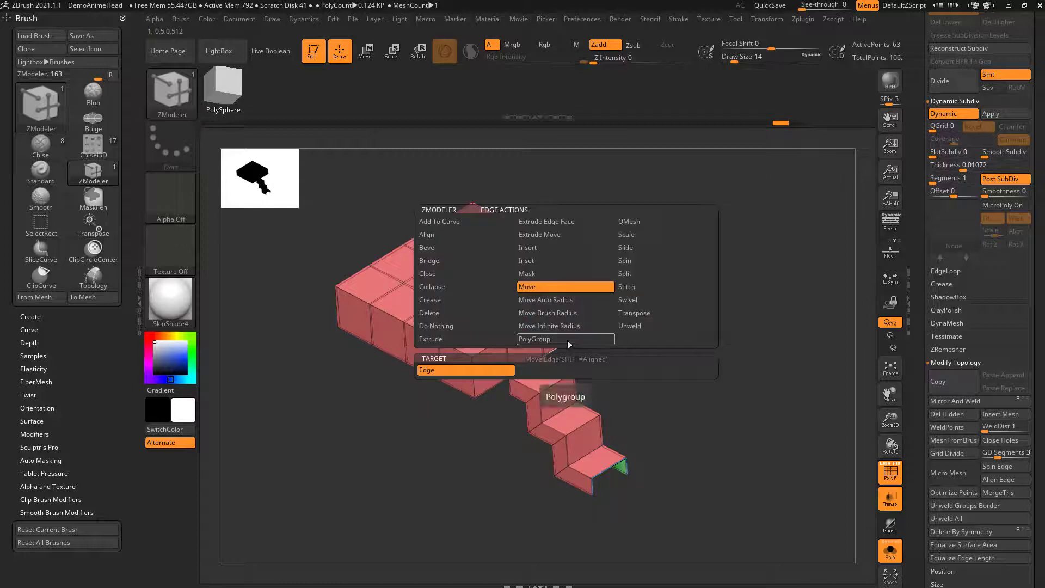
click(632, 313)
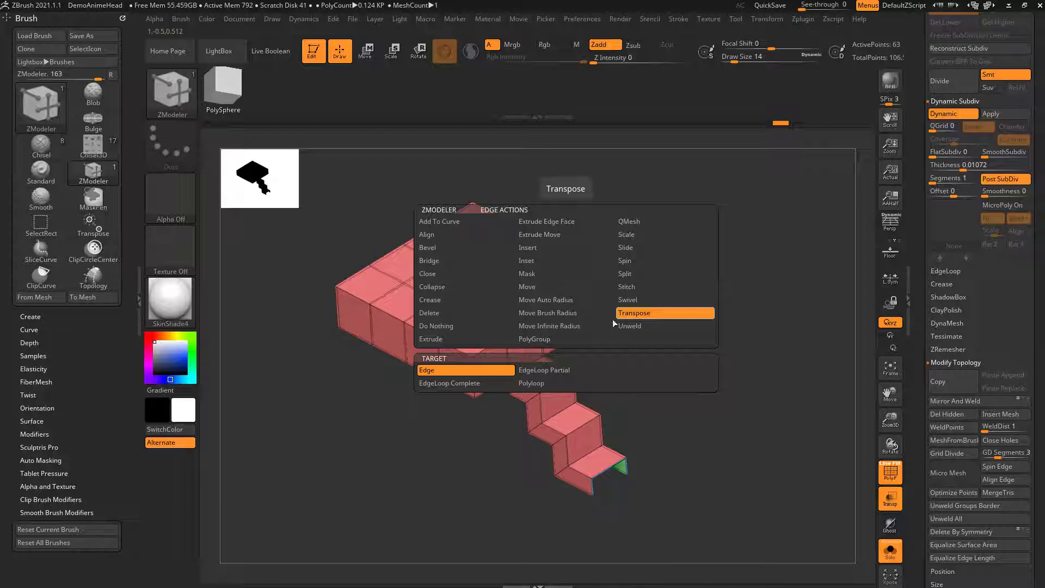
click(420, 330)
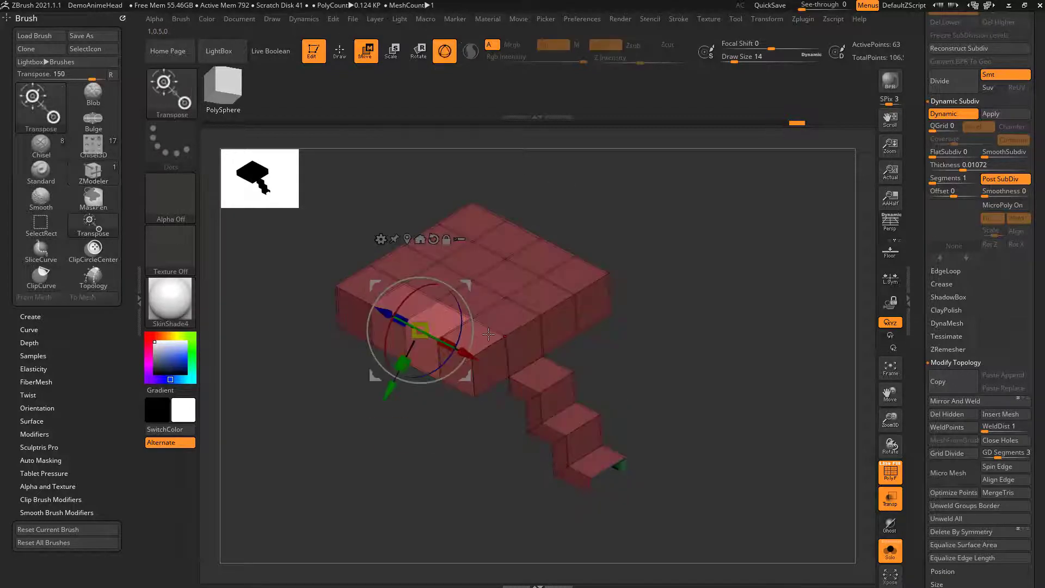
key(q)
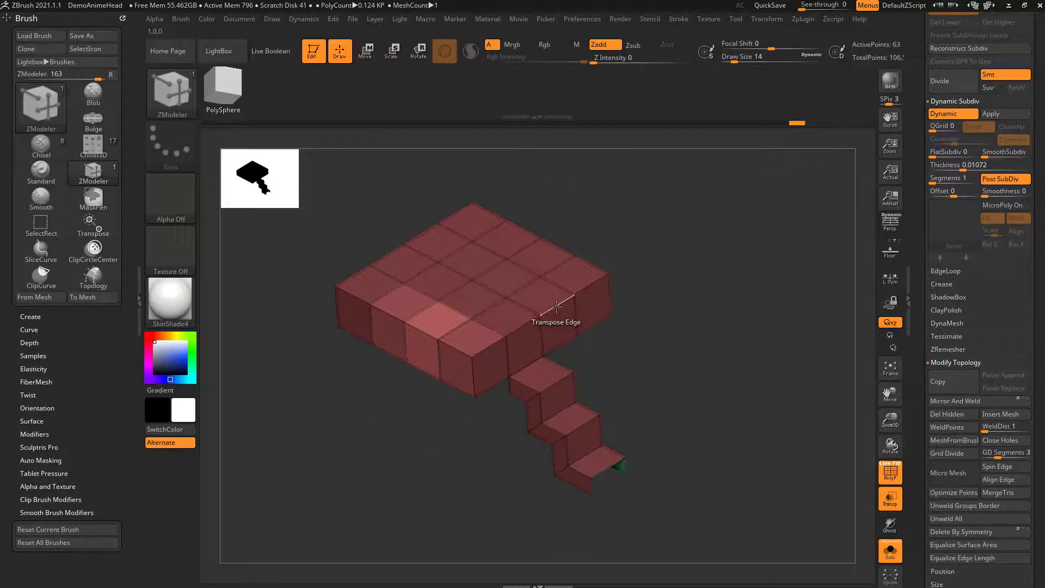
key(w)
key(q)
- Set Transpose to EdgeLoop Complete, try transforming the upper edge loop above the strip with the gizmo, and undo it
key(space)
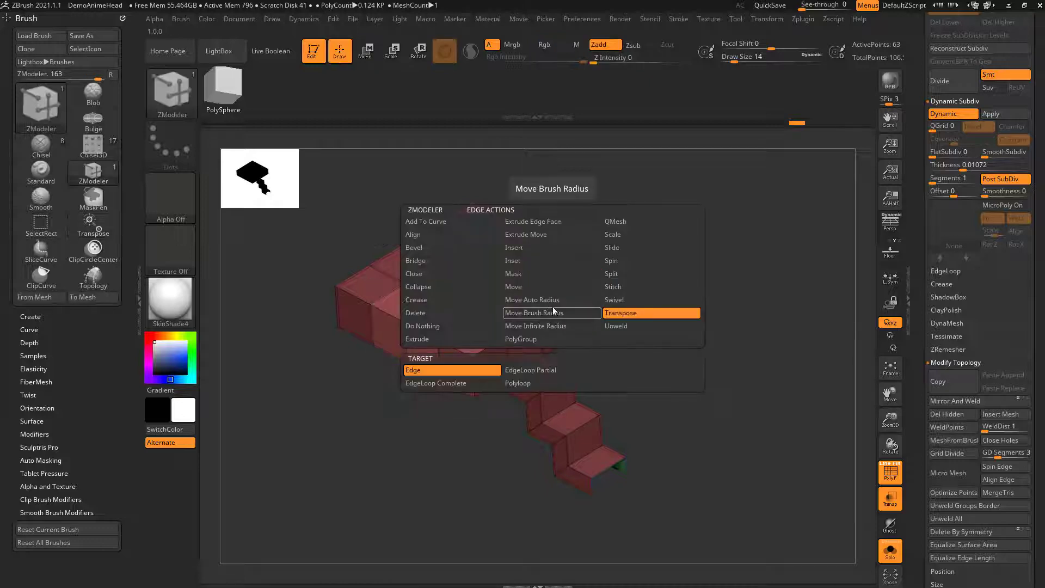
click(467, 385)
click(586, 309)
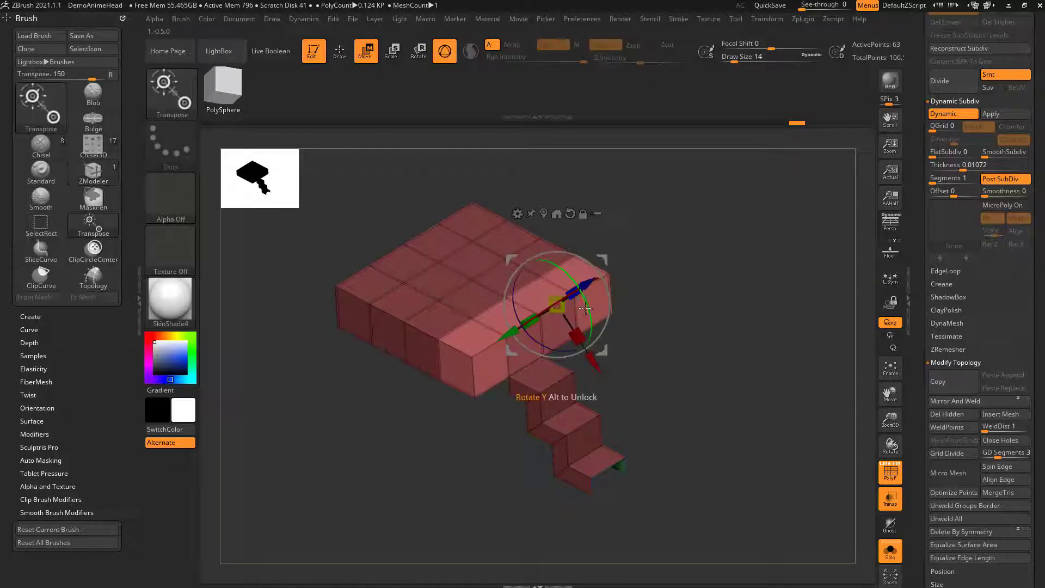
alt+drag(643, 307, 616, 337)
drag(551, 319, 594, 290)
key(ctrl+z)
key(q)
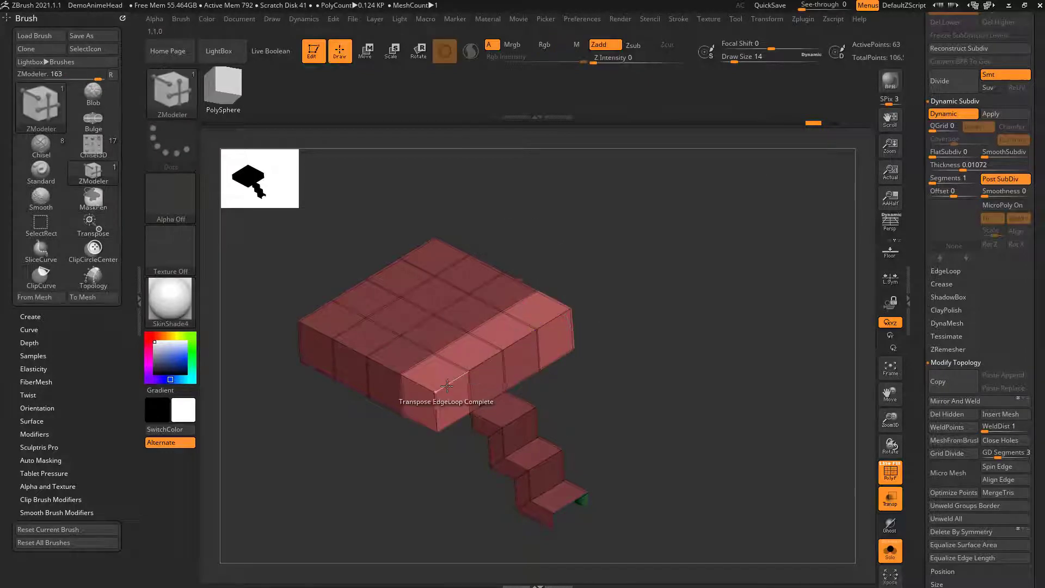
- Set Transpose to Polyloop, isolate the side wall's loop, center the gizmo on it, try scaling it, and undo
key(space)
click(446, 383)
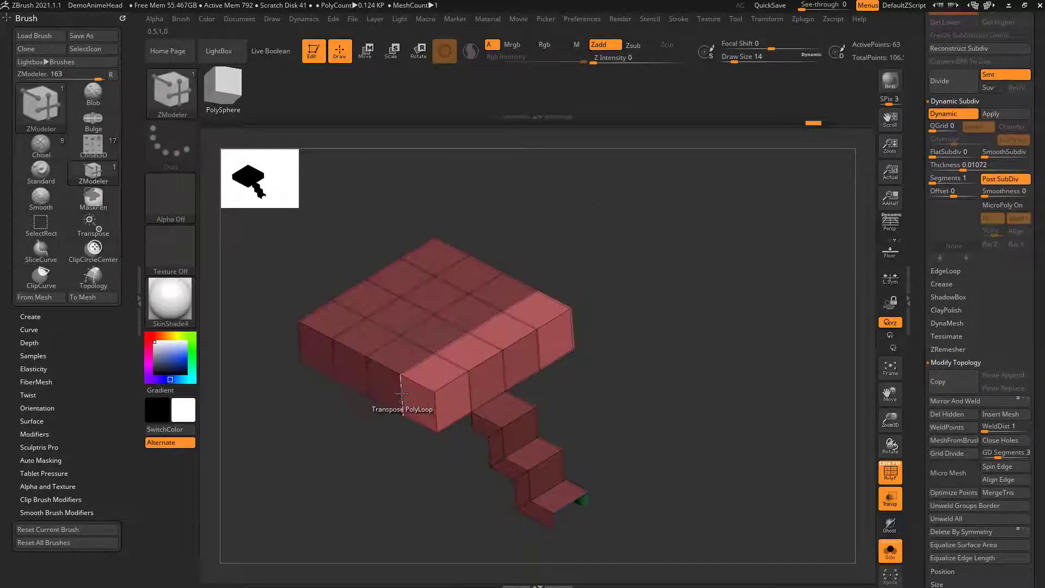
click(402, 395)
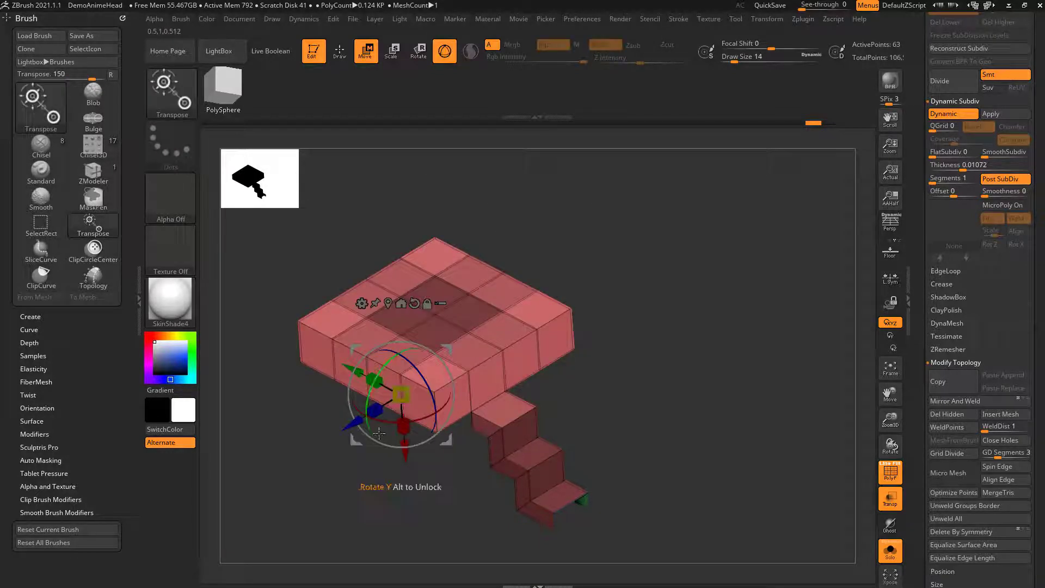
click(389, 303)
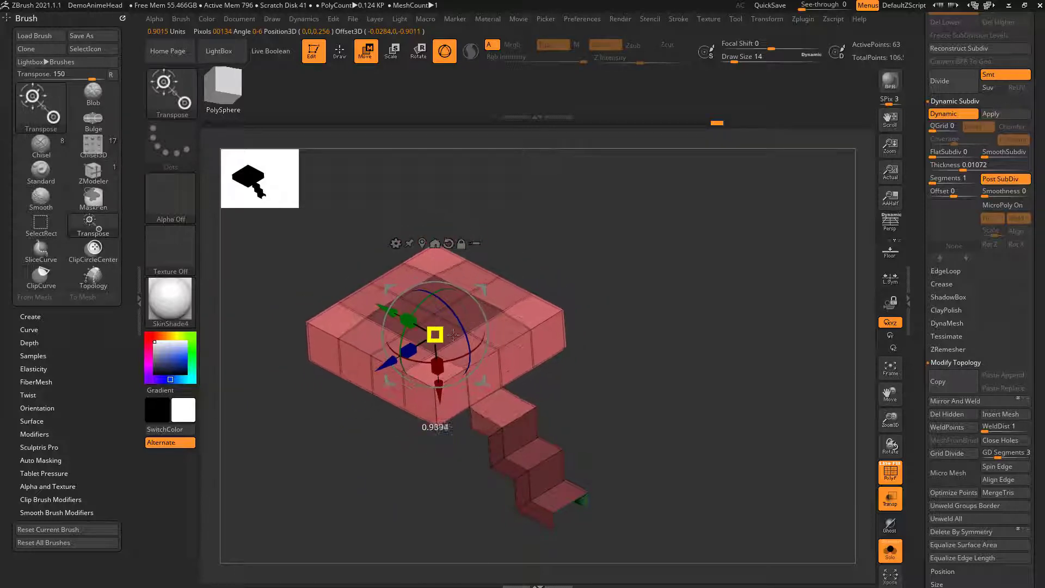
drag(453, 335, 559, 348)
key(ctrl+z)
key(q)
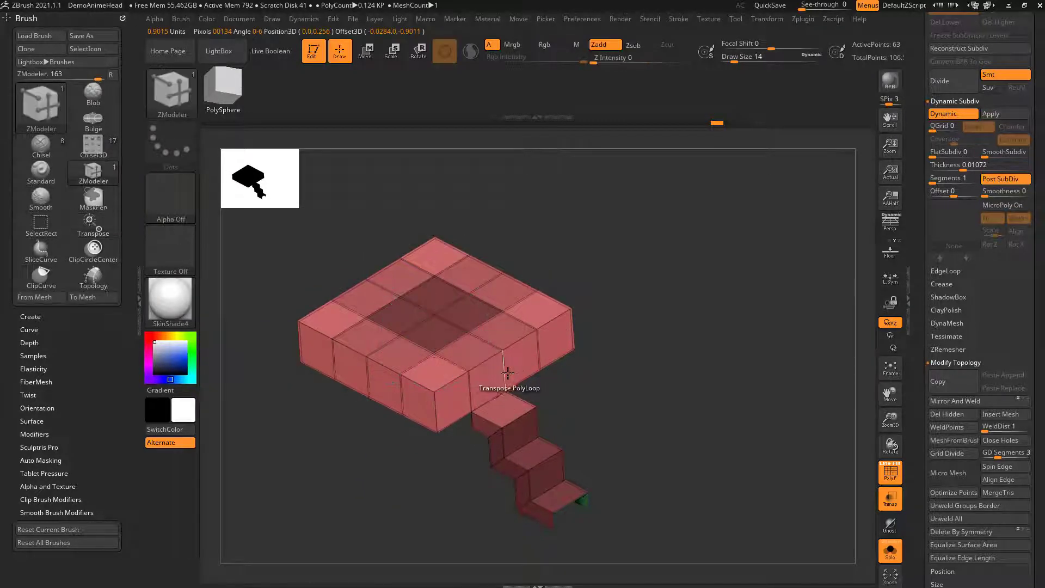
- Set the edge action to Scale with EdgeLoop Complete, clear the mask, and undo the test scalings of the box's edge loops
key(space)
click(578, 235)
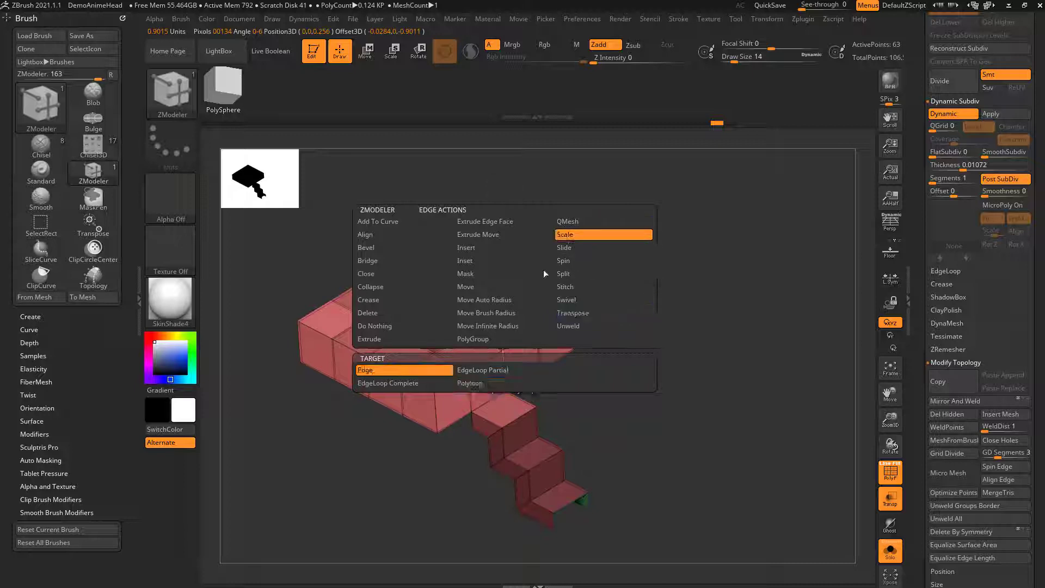
click(428, 382)
drag(488, 361, 515, 347)
key(ctrl+z)
ctrl+drag(622, 336, 633, 370)
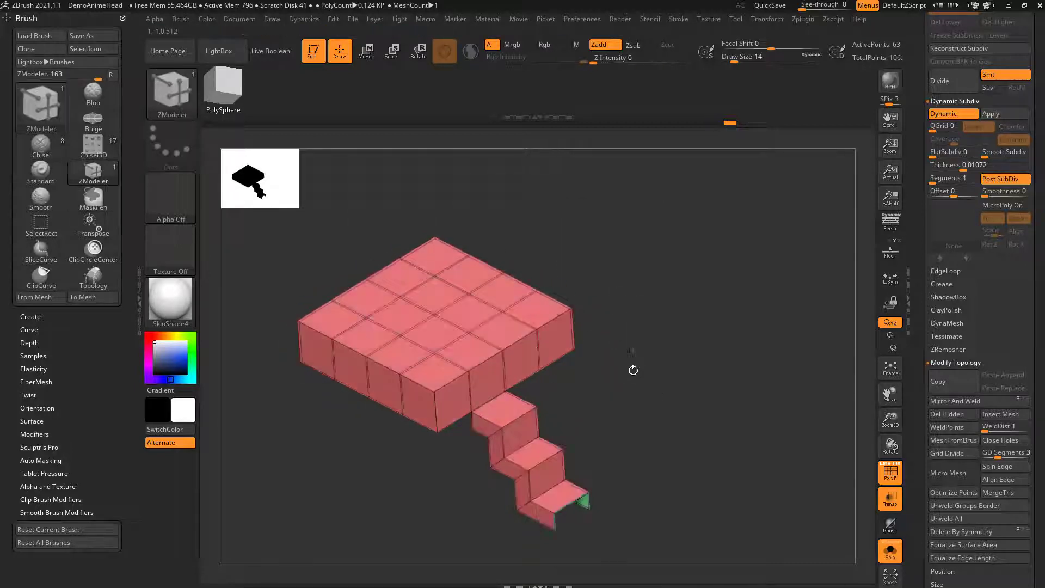
drag(515, 343, 507, 348)
key(ctrl+z)
- Switch the active tool to Cylinder3D and convert it to a PolyMesh3D
drag(917, 210, 898, 411)
click(958, 164)
click(887, 220)
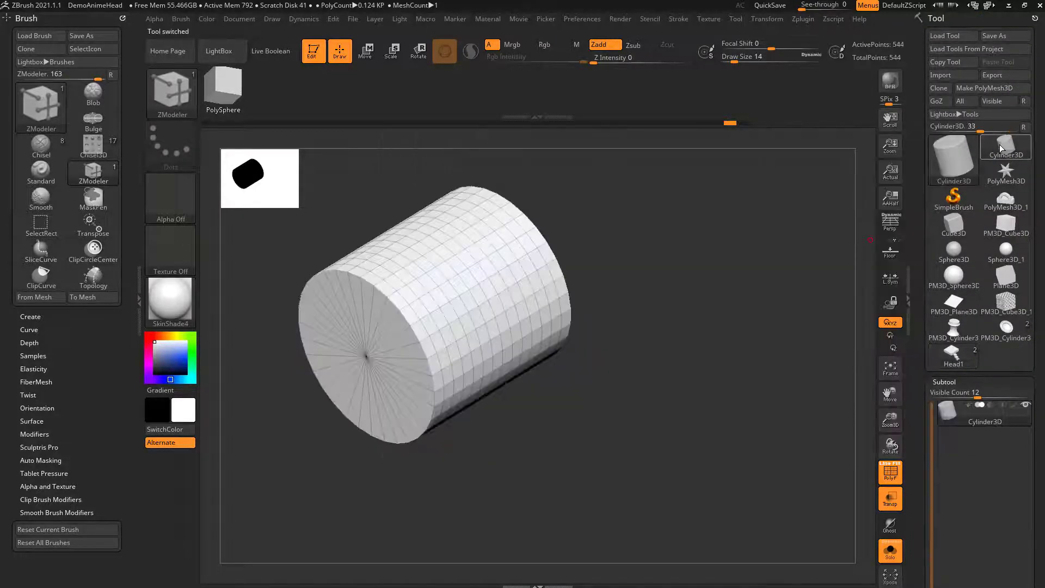
click(980, 90)
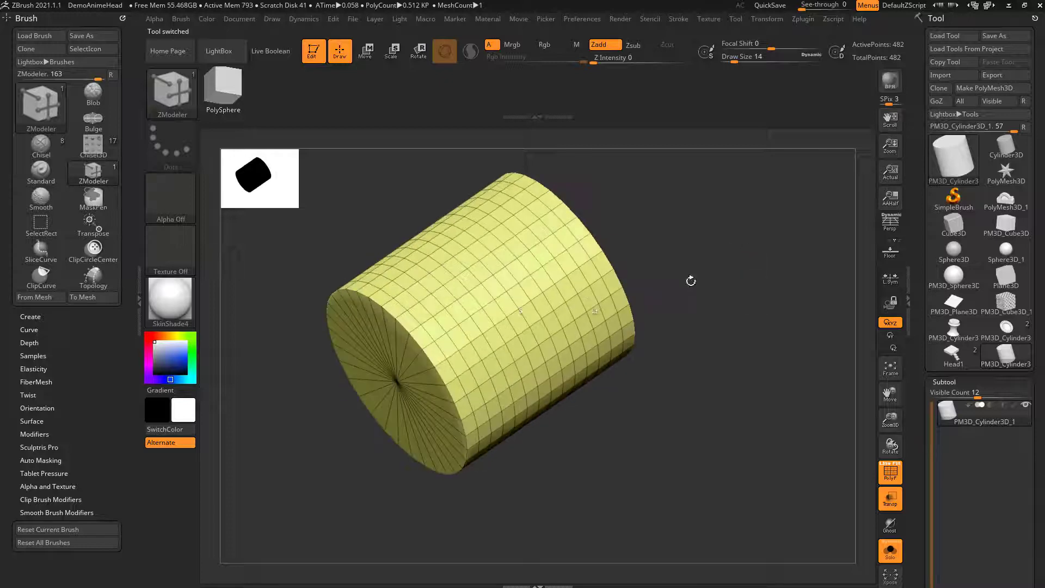
- Scale two edge loops around the middle of the cylinder outward into ridges using Scale with EdgeLoop Complete, undoing the first trial
key(space)
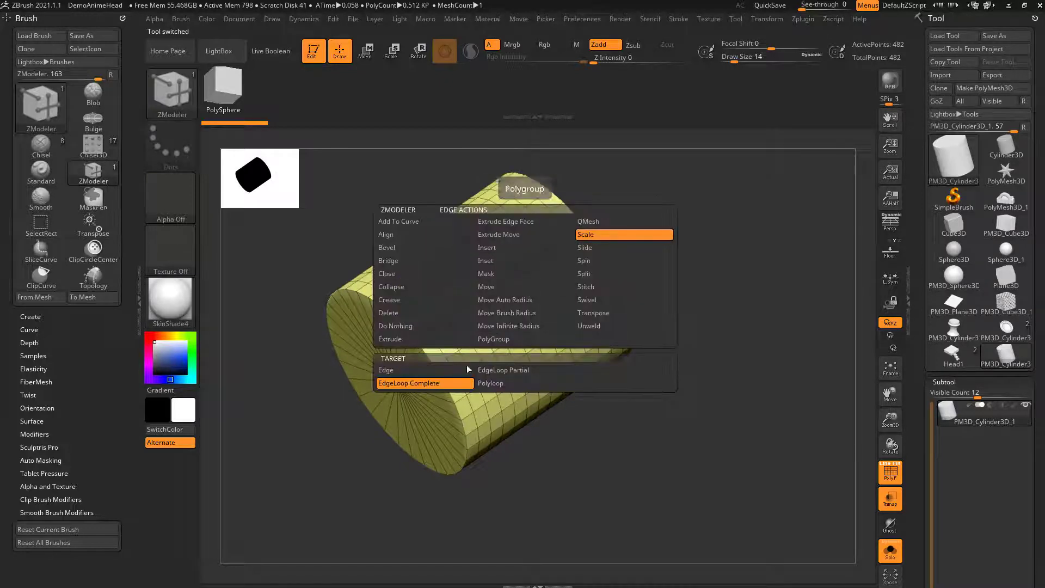
drag(653, 354, 702, 305)
drag(558, 258, 566, 234)
drag(675, 255, 655, 216)
key(ctrl+z)
drag(532, 312, 533, 344)
drag(708, 241, 673, 272)
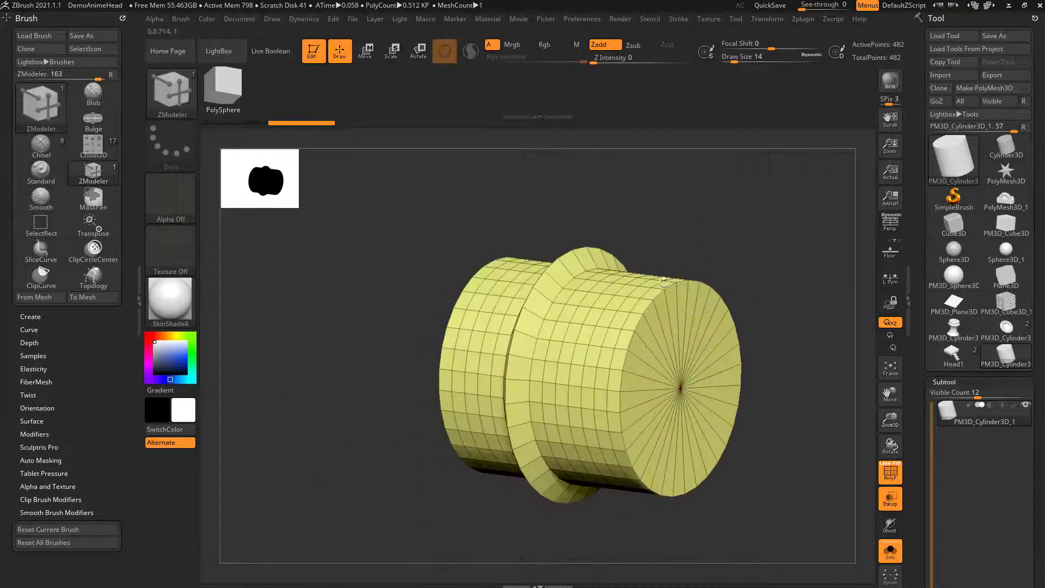
mouse_move(562, 312)
mouse_down()
mouse_move(571, 283)
mouse_move(560, 342)
mouse_move(571, 326)
mouse_up()
drag(666, 240, 714, 236)
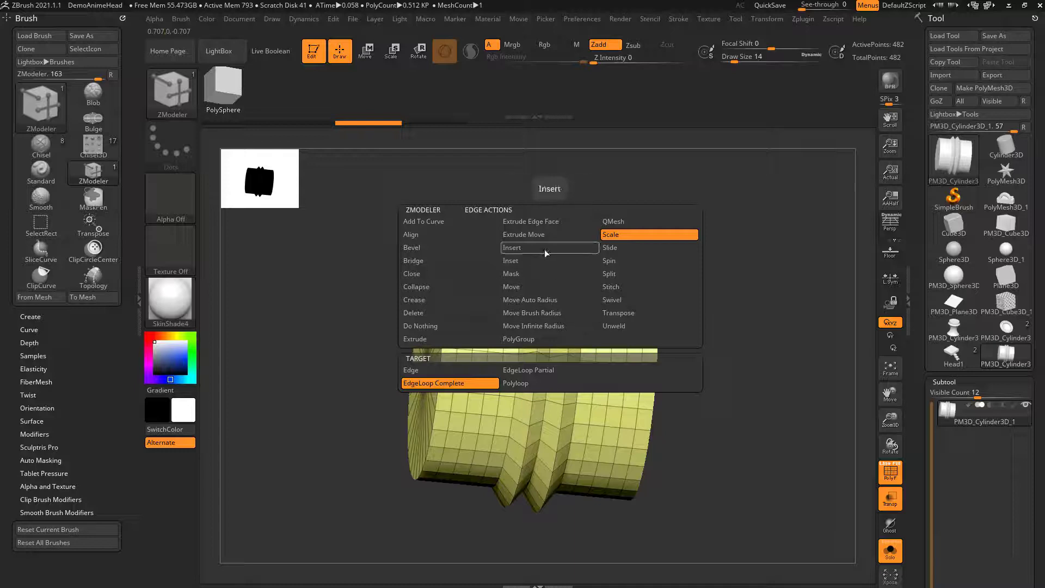
- Set the edge action to QMesh, try removing the edge loop in the valley between the two ridges, and undo it
click(614, 221)
click(539, 383)
alt+click(552, 327)
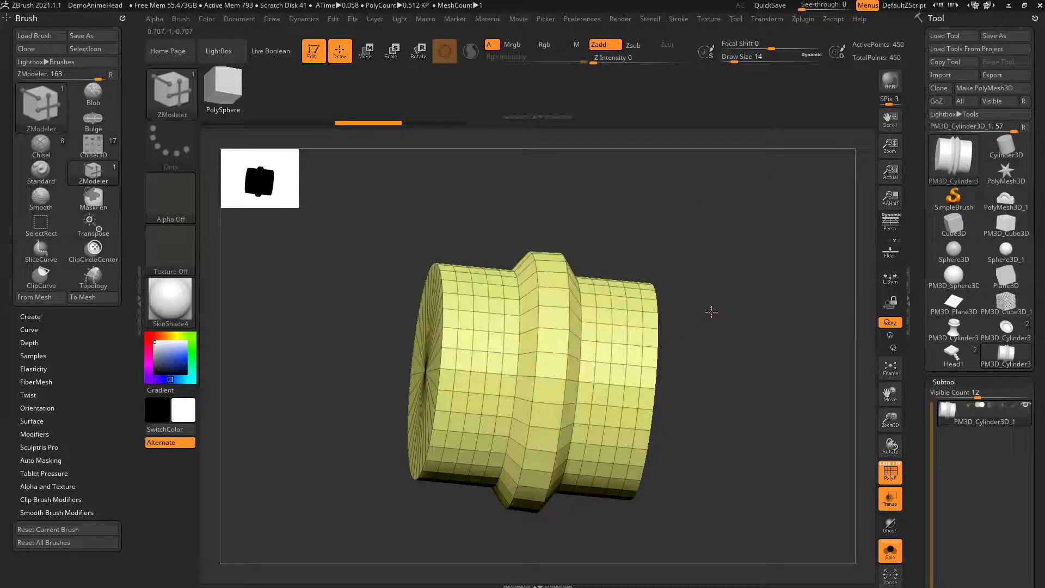
drag(768, 311, 709, 299)
key(ctrl+z)
- Return to Scale with EdgeLoop Complete and scale the valley edge loop outward level with both ridges, undoing the earlier trials
key(space)
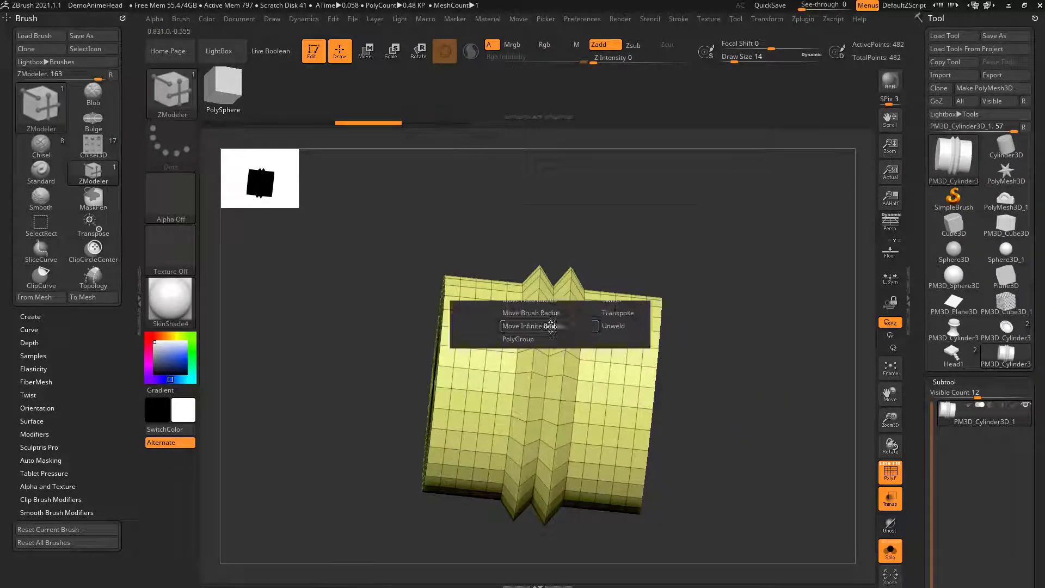
click(621, 235)
click(442, 384)
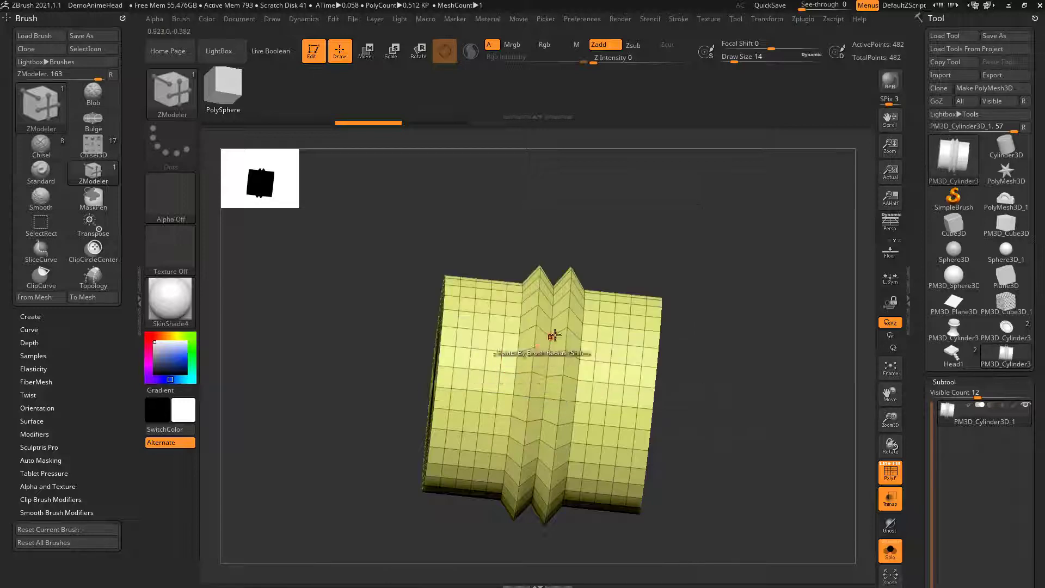
drag(553, 327, 648, 326)
key(ctrl+z)
key(ctrl+z)
key(ctrl+z)
mouse_move(561, 328)
mouse_down()
mouse_move(565, 320)
mouse_move(556, 349)
mouse_move(527, 341)
mouse_move(525, 352)
mouse_move(566, 326)
mouse_up()
mouse_move(702, 312)
mouse_down()
mouse_move(665, 310)
mouse_move(719, 287)
mouse_move(701, 322)
mouse_move(696, 302)
mouse_up()
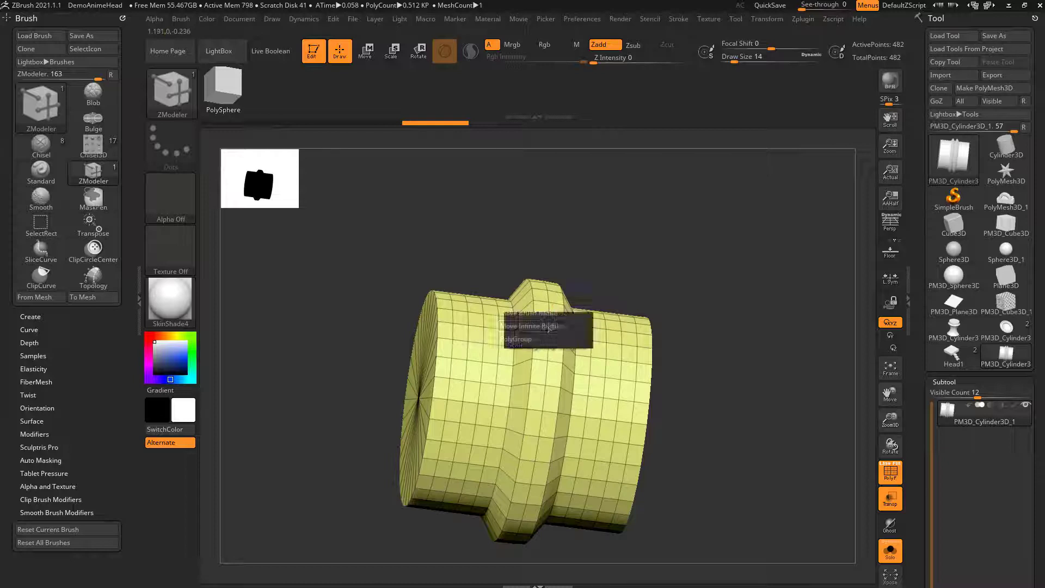
- Bevel the middle edge loop of the raised ring into a narrow polygroup band
key(space)
click(460, 252)
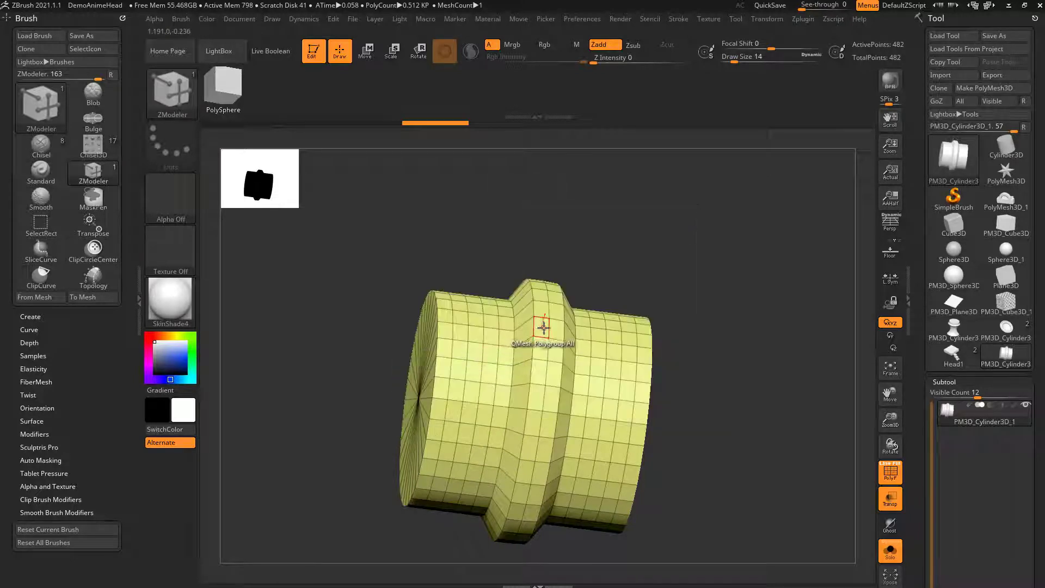
click(551, 310)
- Inset the beveled band using Inset with Polygroup All and Inset Region, after undoing a trial with Inset Each Poly
key(space)
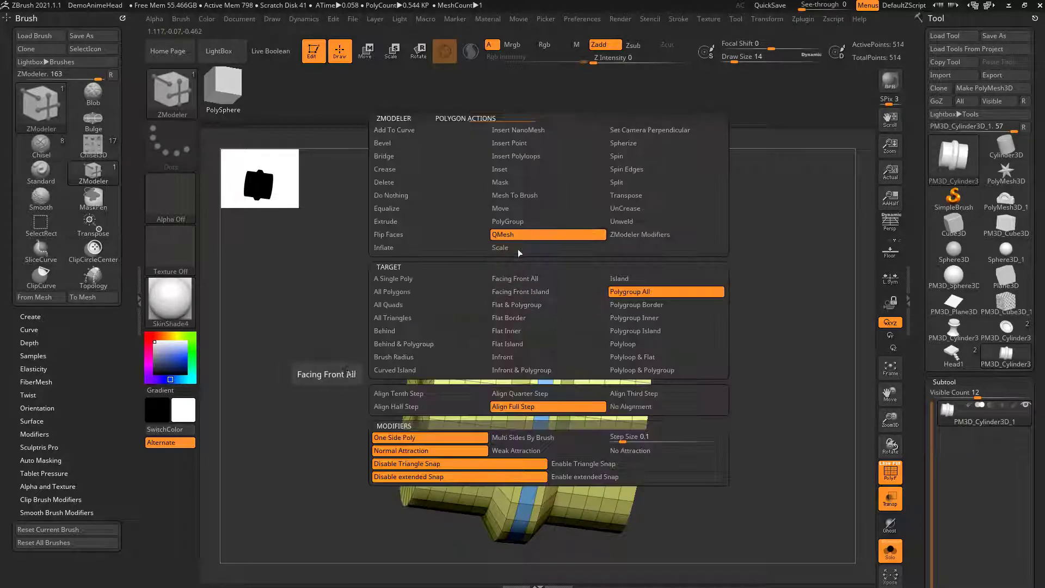
click(528, 170)
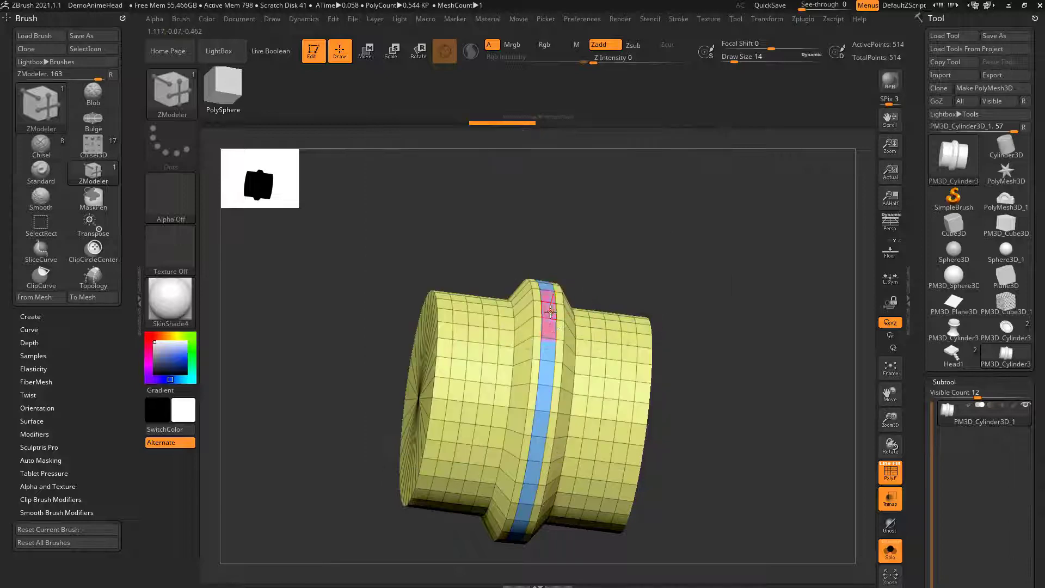
drag(551, 311, 550, 318)
key(ctrl+z)
key(space)
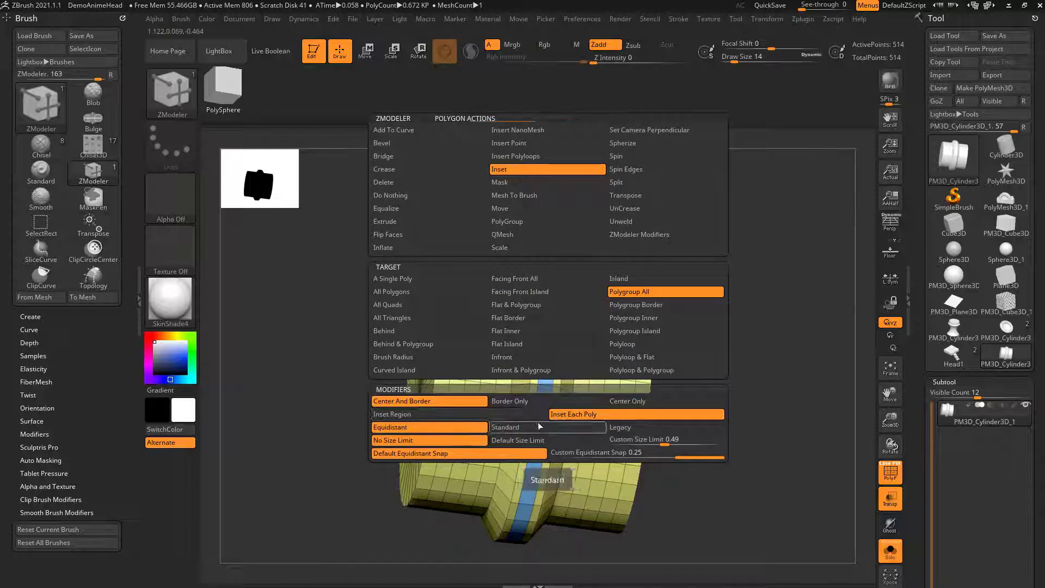
click(475, 415)
drag(547, 296, 549, 310)
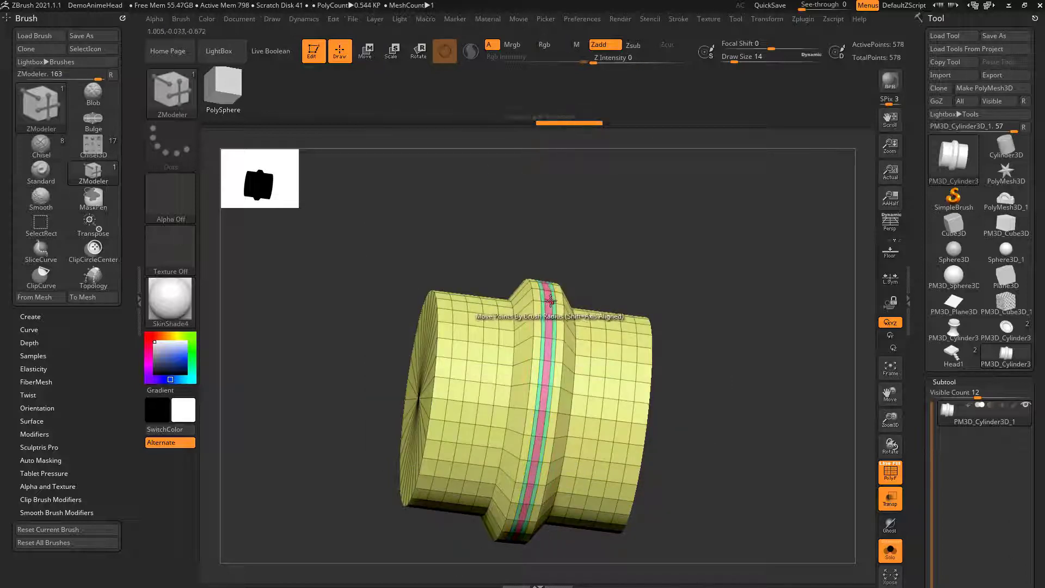
- Push the inset center band inward with QMesh on Polygroup All to form a groove around the ring
key(space)
click(520, 235)
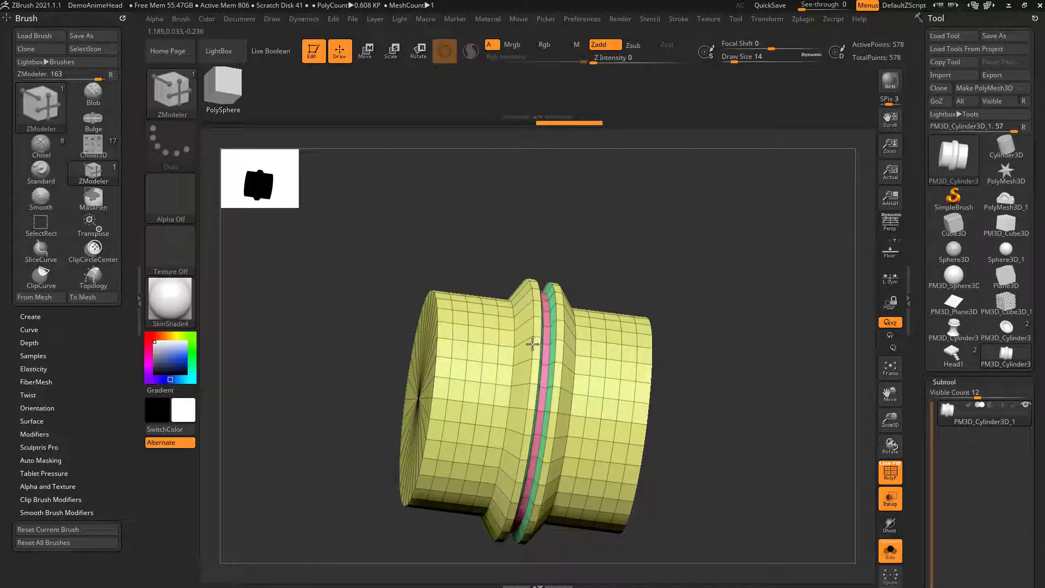
click(532, 343)
drag(770, 312, 583, 350)
- Set the edge action to Transpose with Polyloop and scale a loop right of the grooved ring inward into a waist
key(space)
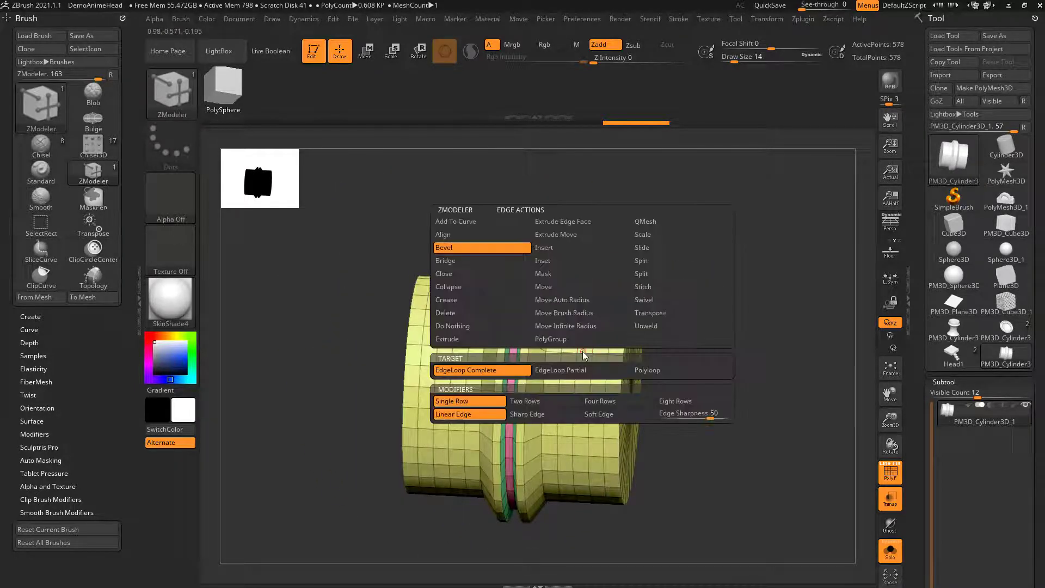
click(648, 314)
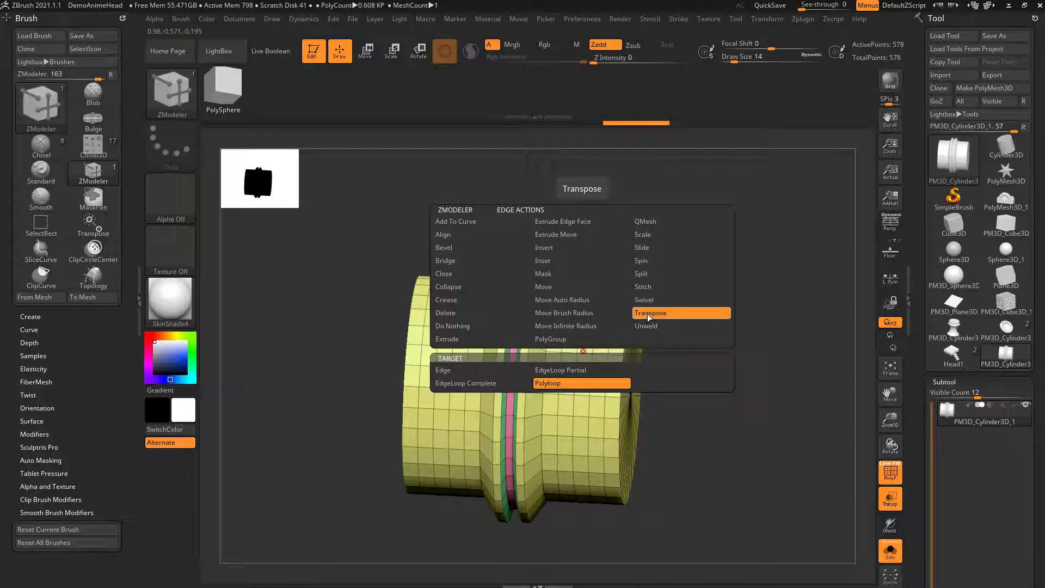
key(space)
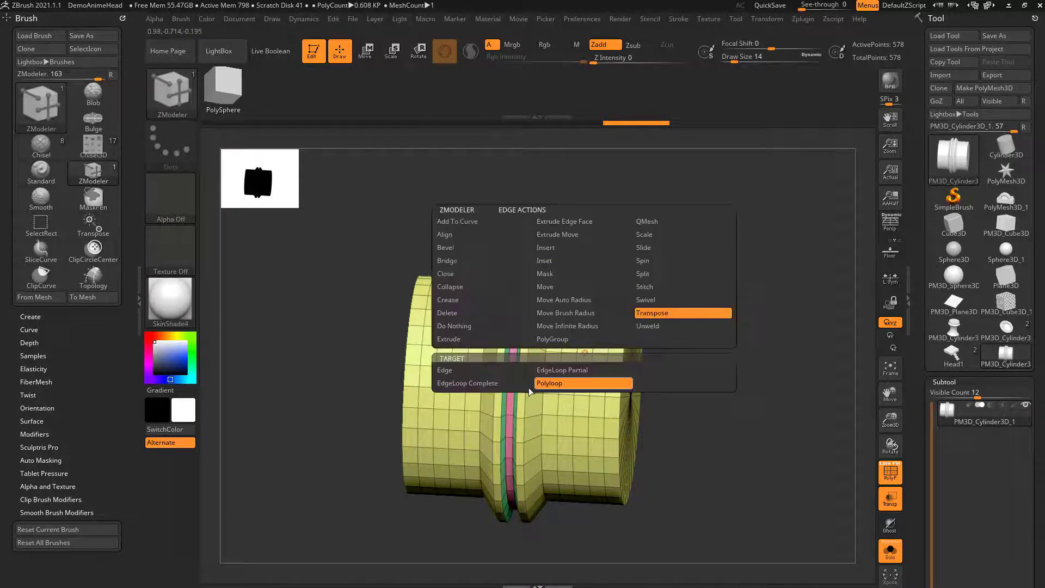
click(585, 352)
drag(669, 349, 649, 311)
drag(689, 232, 729, 250)
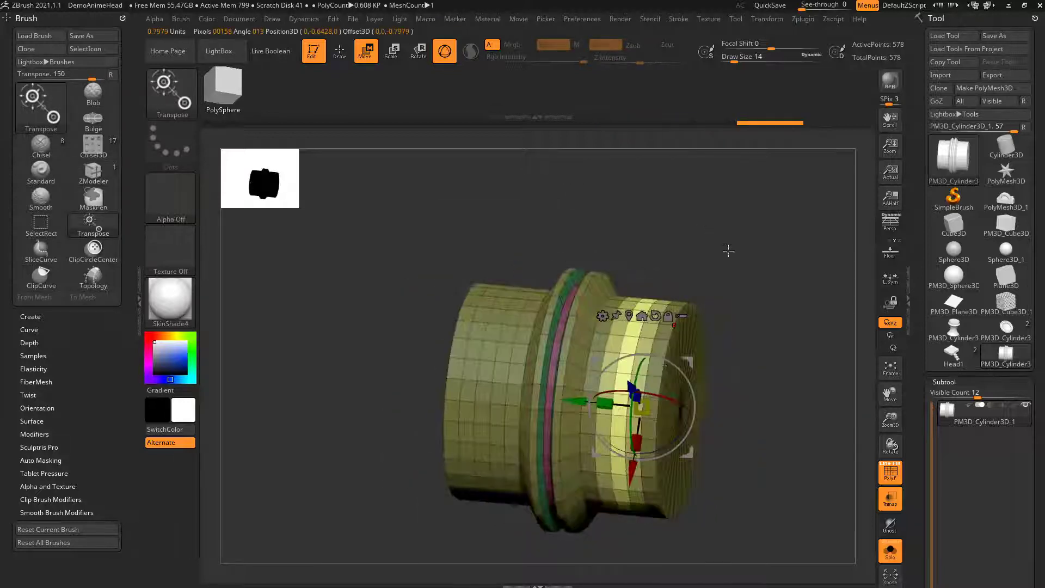
drag(645, 402, 621, 411)
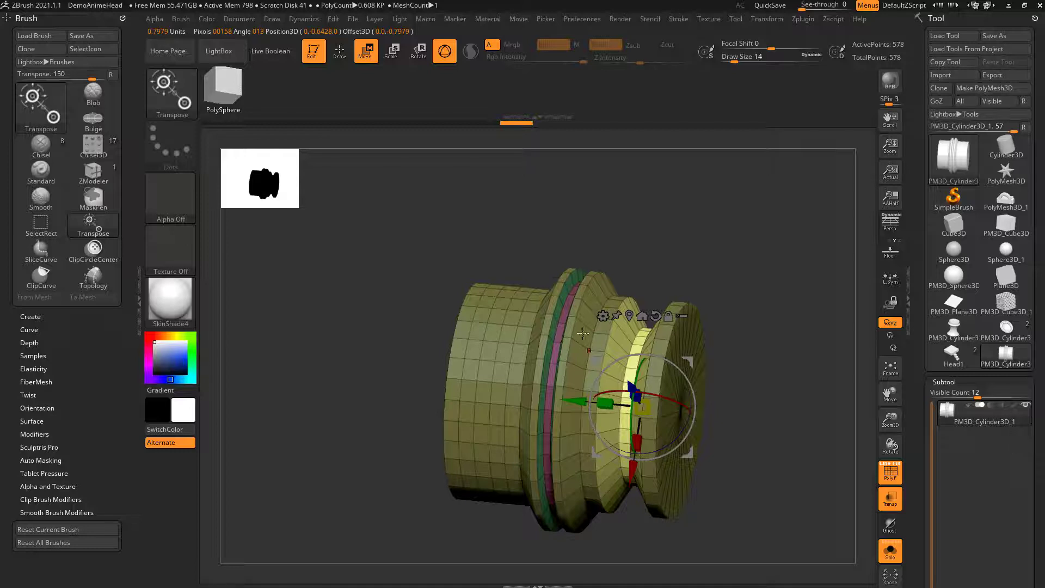
- Transpose a polyloop on the opposite side of the ring, scale it outward into a ridge, and clear the mask to return to Draw mode
key(q)
key(w)
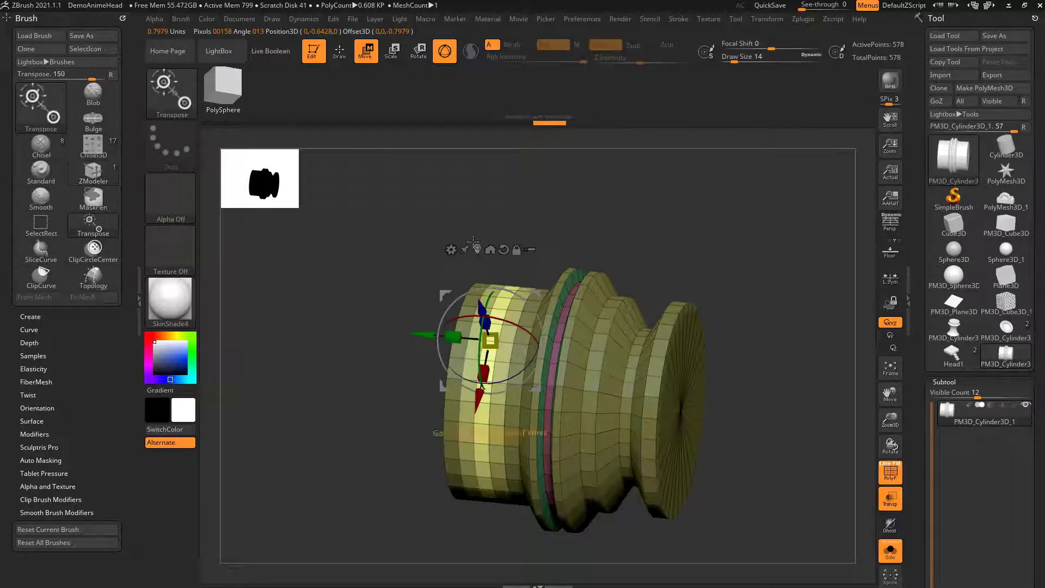
drag(473, 242, 522, 326)
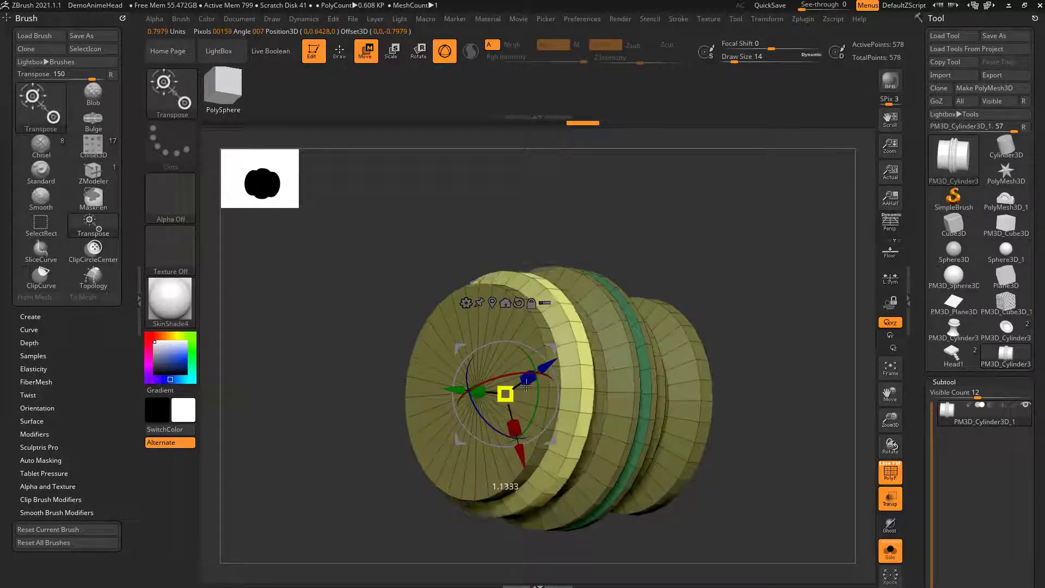
drag(527, 384, 539, 378)
mouse_move(761, 343)
mouse_down()
mouse_move(784, 338)
mouse_move(794, 348)
mouse_up()
mouse_move(796, 348)
ctrl+mouse_down()
mouse_move(807, 357)
mouse_move(765, 344)
mouse_move(775, 307)
mouse_move(743, 390)
mouse_move(746, 356)
ctrl+mouse_up()
key(q)
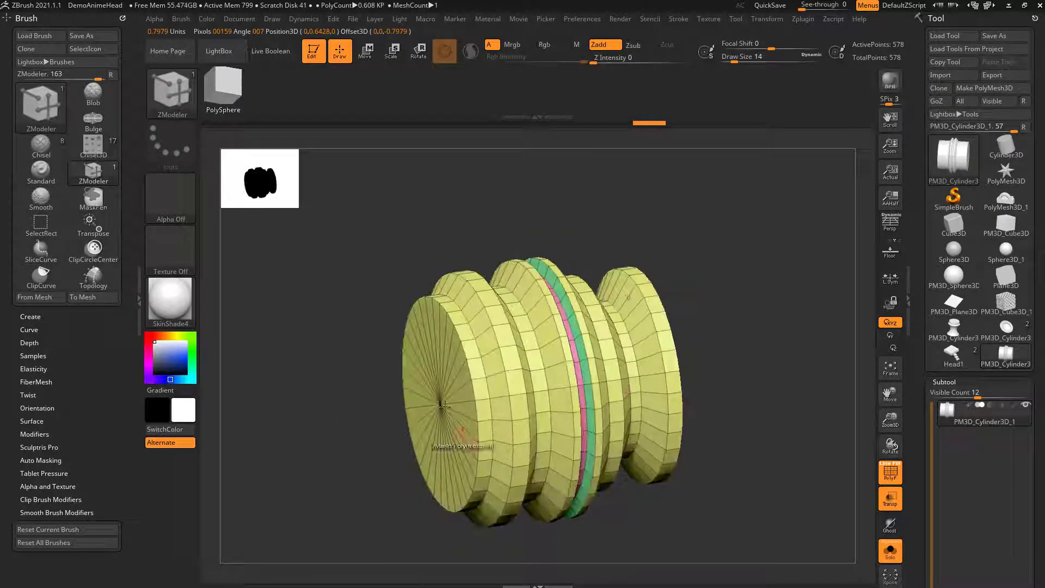